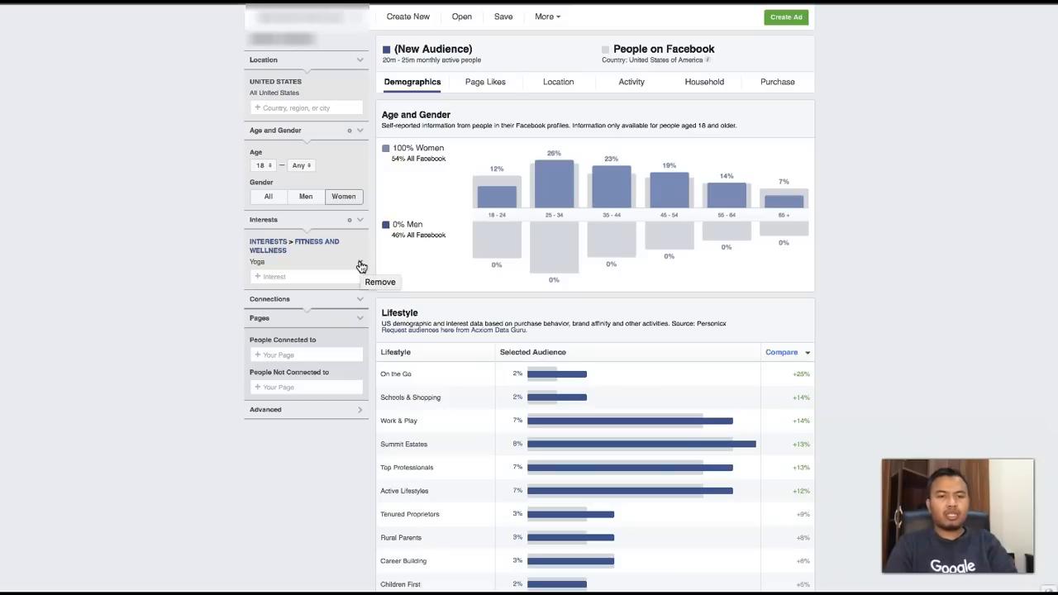
- Remove the Yoga interest from the audience and add Yoga again as an interest
{"action": "left_click", "coordinate": [360, 266]}
{"action": "left_click", "coordinate": [312, 244]}
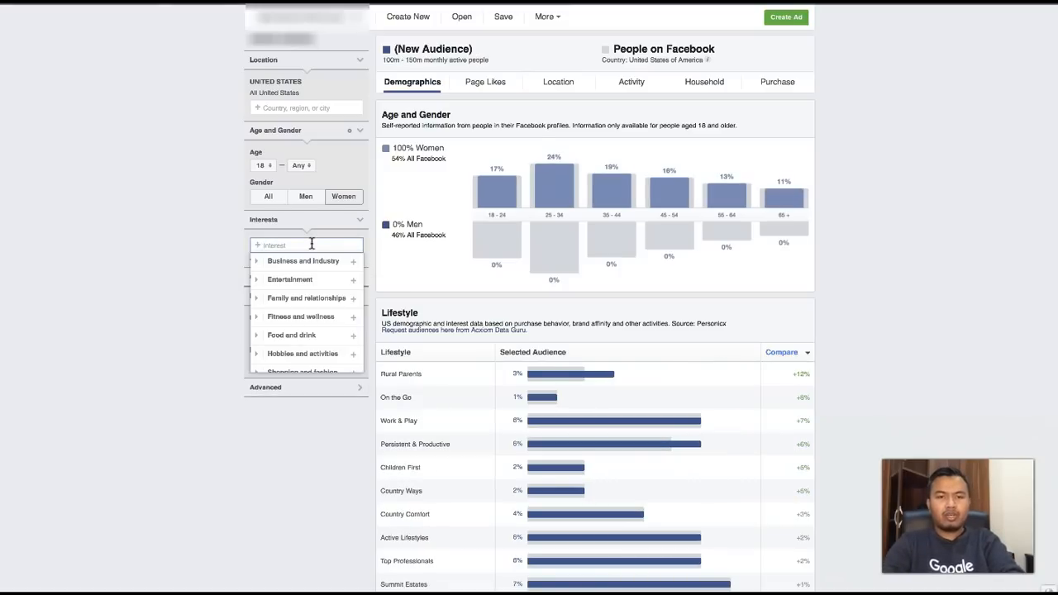
{"action": "type", "text": "yoga"}
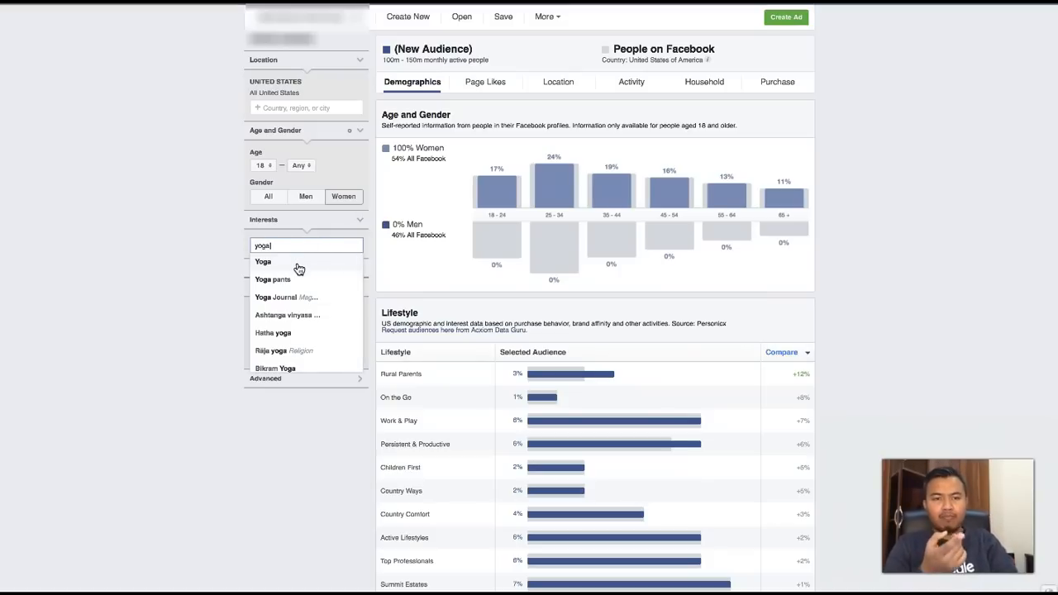
{"action": "left_click", "coordinate": [298, 269]}
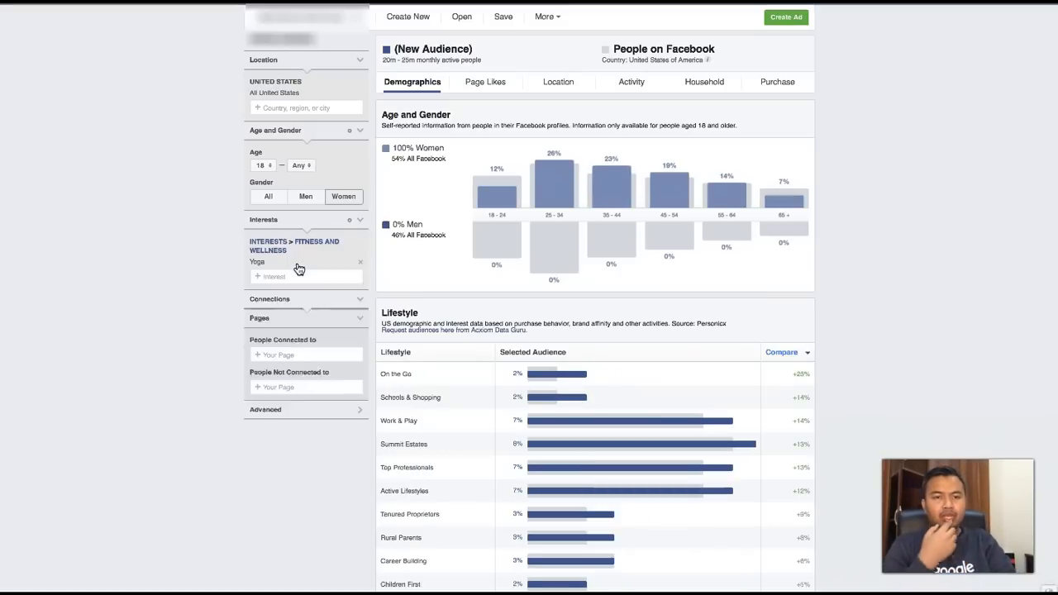
{"action": "left_click", "coordinate": [207, 308]}
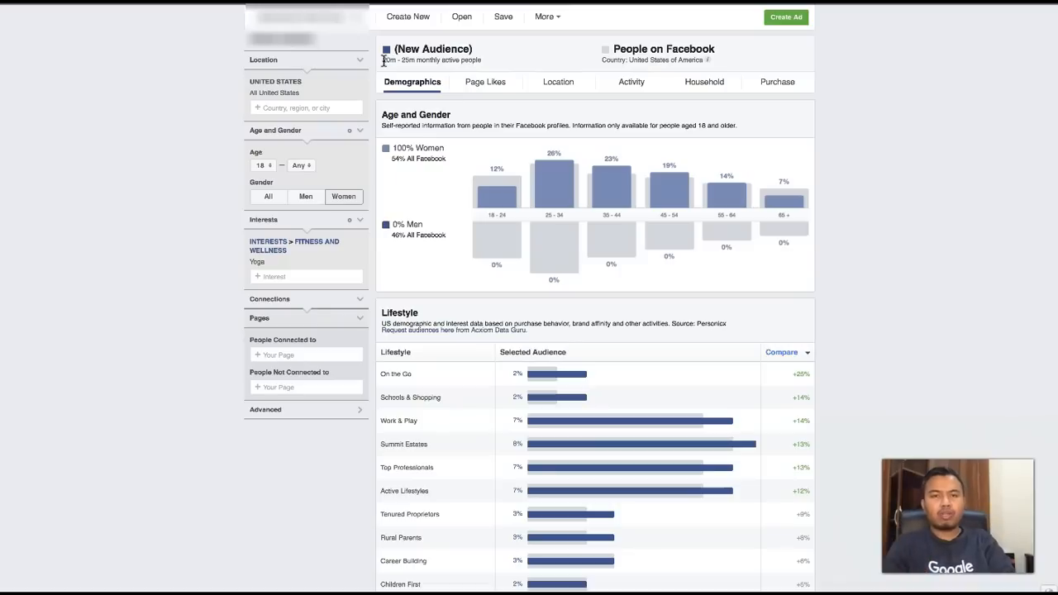
- Open the audience's Page Likes data and examine the affinity values of the listed pages
{"action": "left_click", "coordinate": [488, 85]}
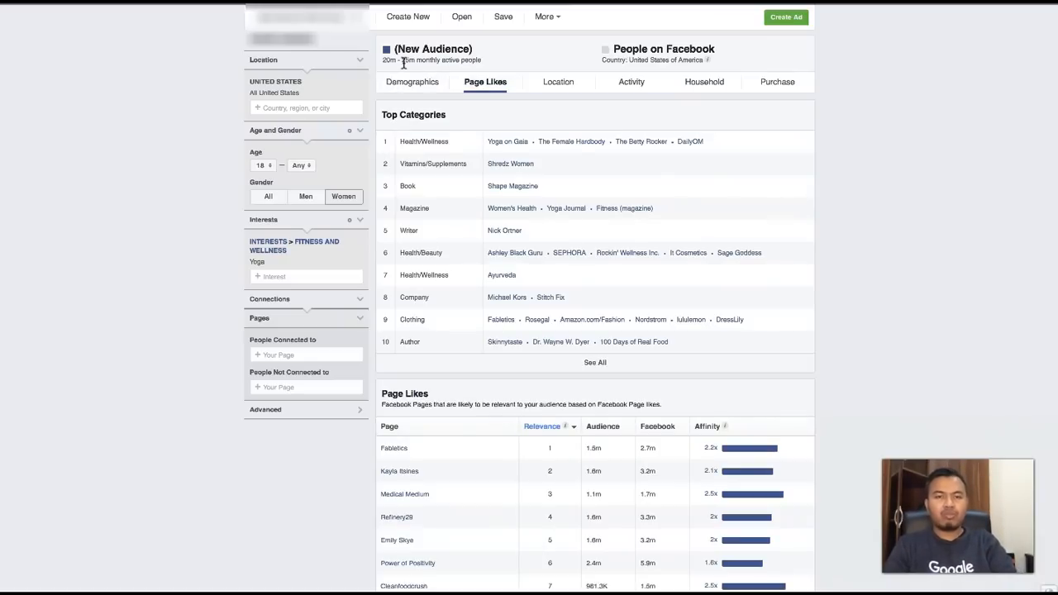
{"action": "scroll", "coordinate": [513, 336], "scroll_direction": "down", "scroll_amount": 2}
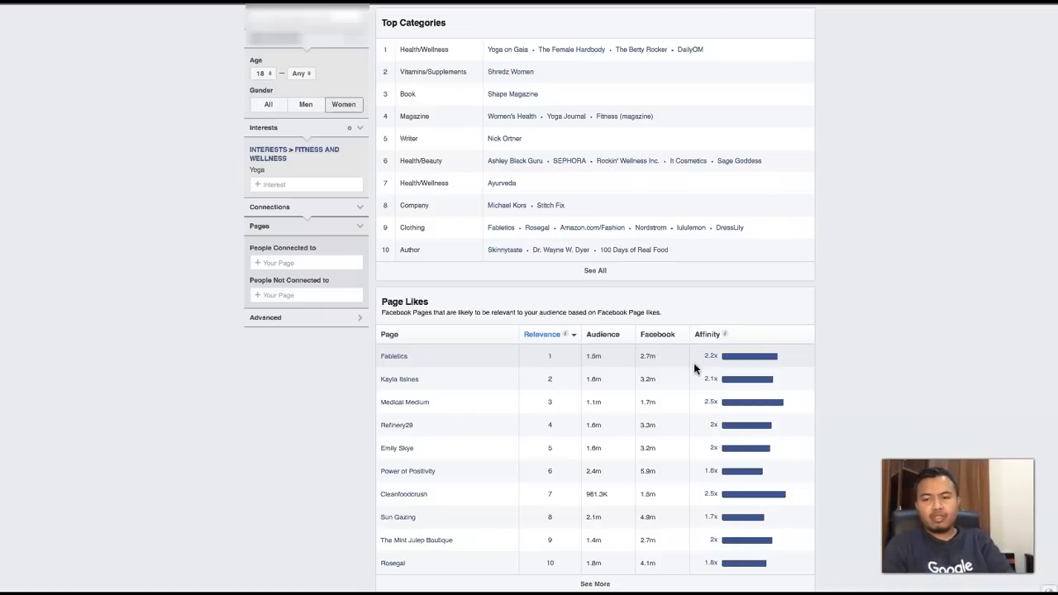
{"action": "mouse_move", "coordinate": [702, 364]}
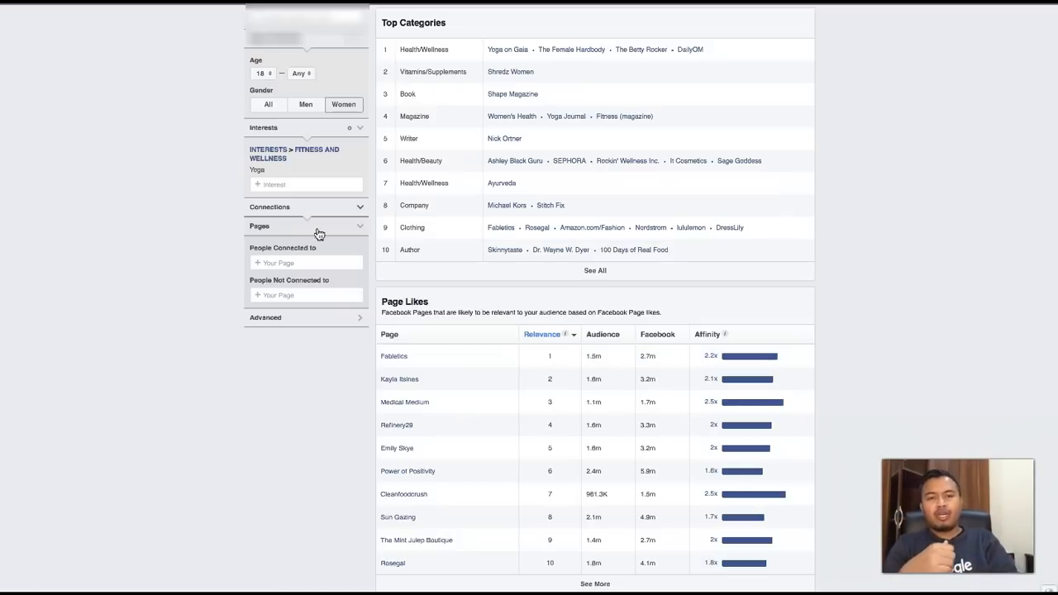
- Add the Yoga Journal magazine as an interest and remove the general Yoga interest
{"action": "left_click", "coordinate": [291, 184]}
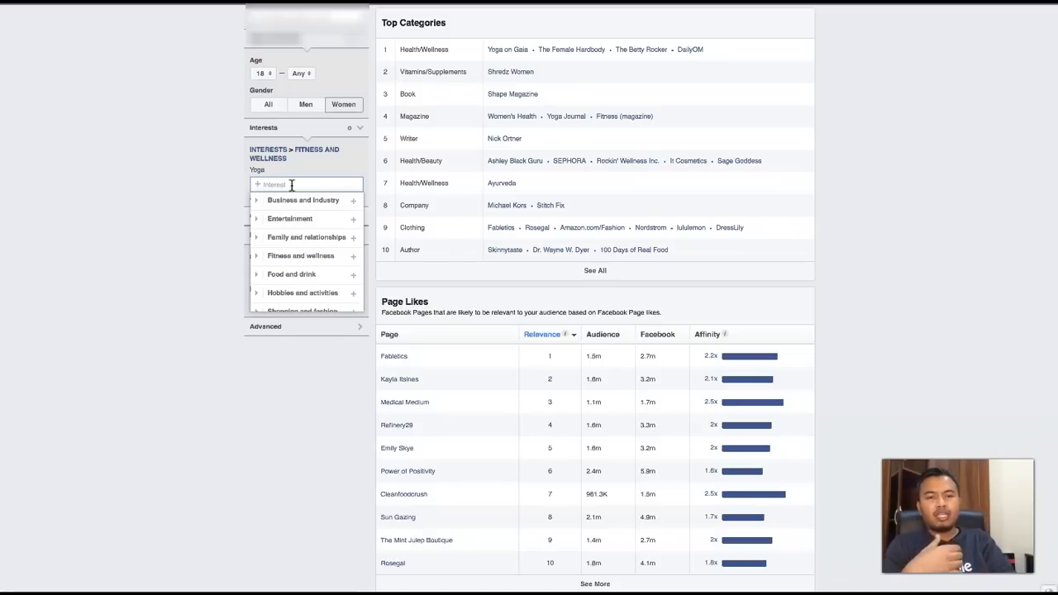
{"action": "type", "text": "yoga"}
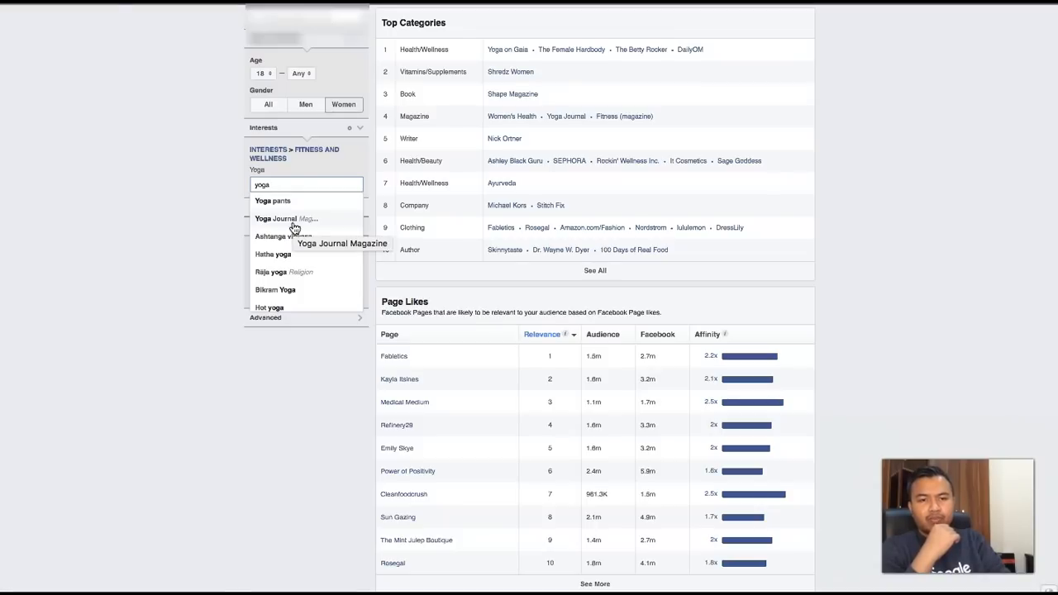
{"action": "left_click", "coordinate": [294, 221]}
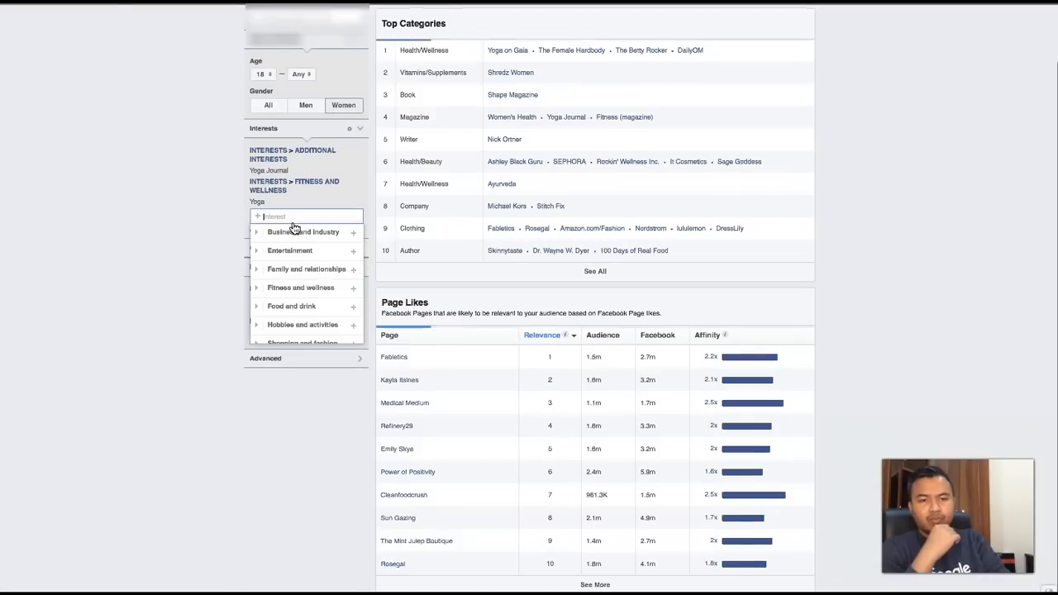
{"action": "left_click", "coordinate": [361, 205]}
{"action": "left_click", "coordinate": [181, 223]}
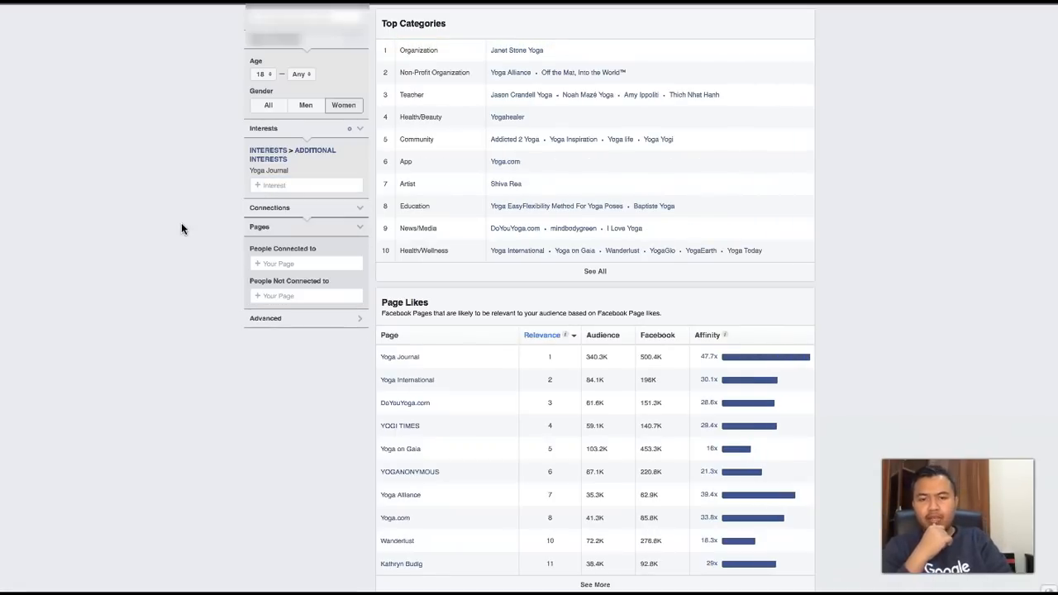
- Check the new audience's size and open the Yoga Journal page from the Page Likes table in a new browser tab
{"action": "scroll", "coordinate": [181, 222], "scroll_direction": "up", "scroll_amount": 2}
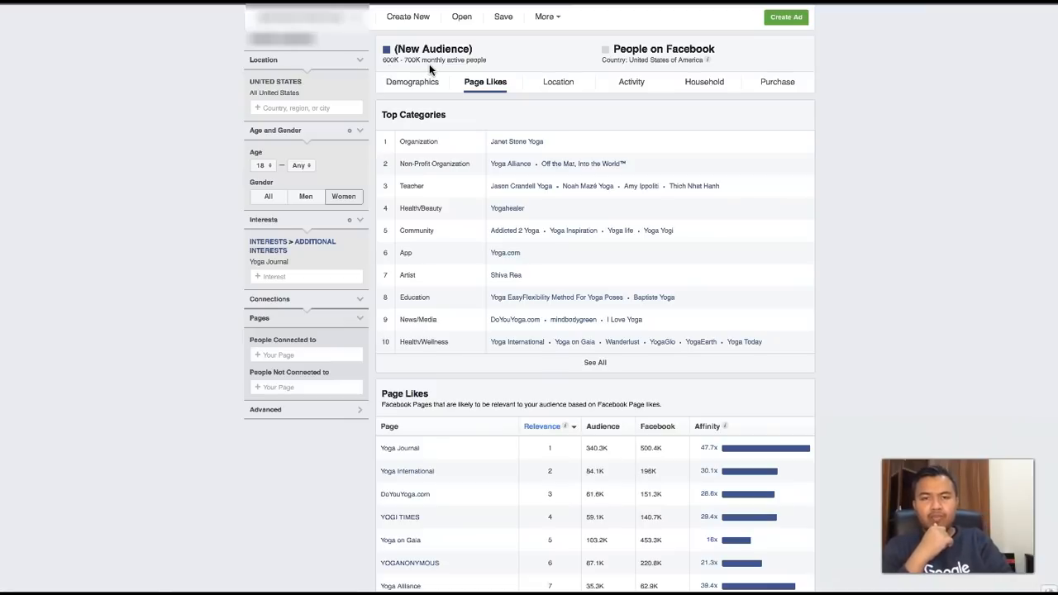
{"action": "scroll", "coordinate": [495, 223], "scroll_direction": "down", "scroll_amount": 2}
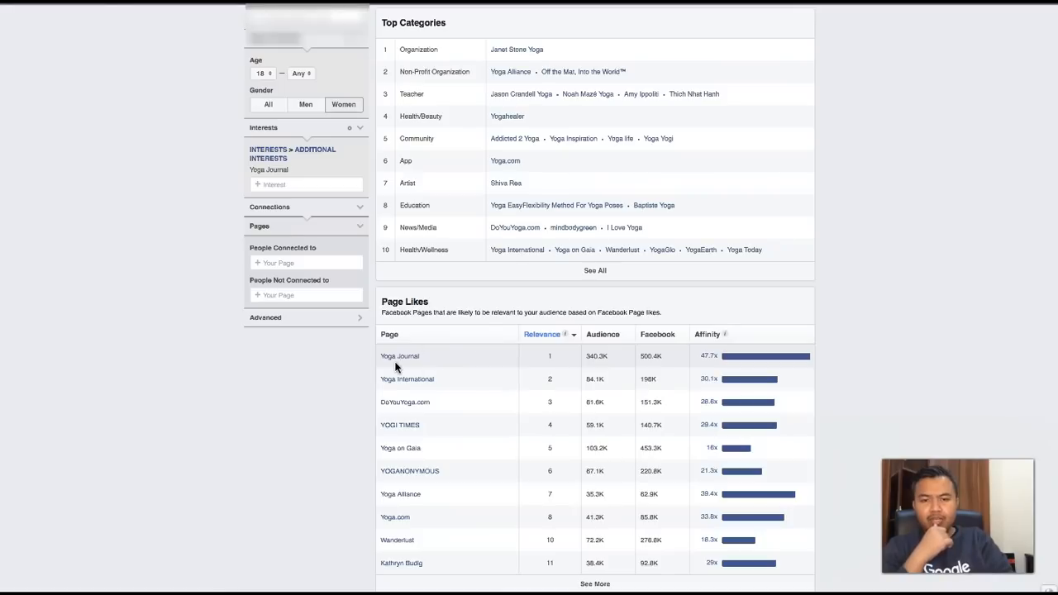
{"action": "mouse_move", "coordinate": [400, 361]}
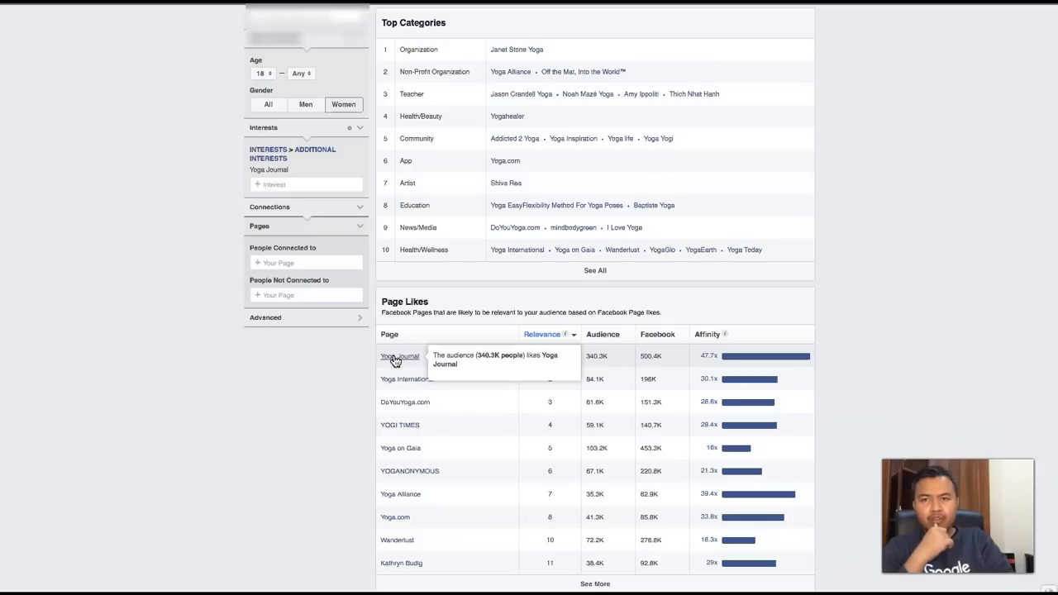
{"action": "right_click", "coordinate": [396, 361]}
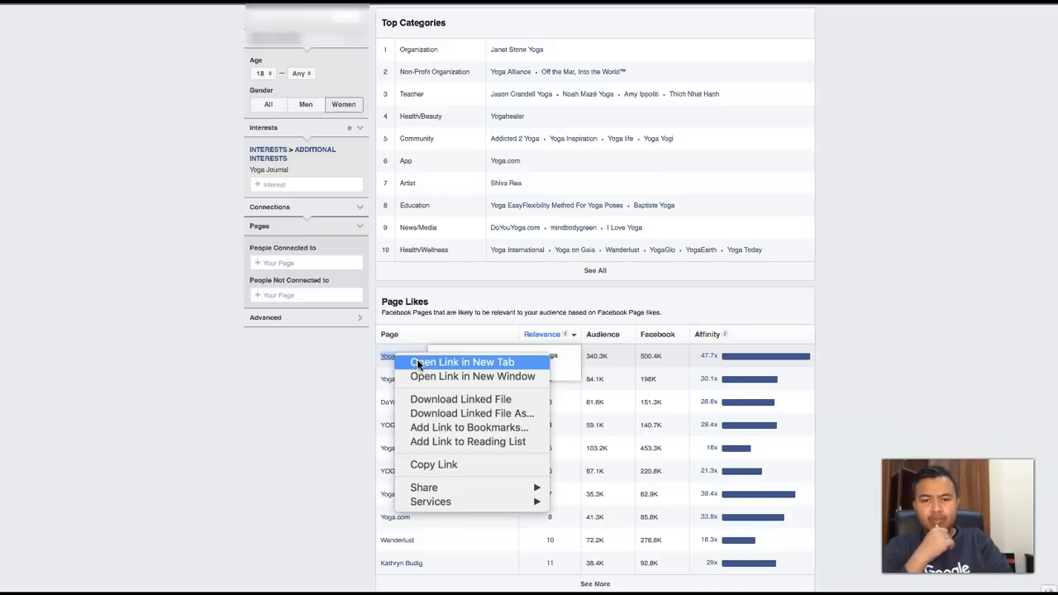
{"action": "left_click", "coordinate": [417, 362]}
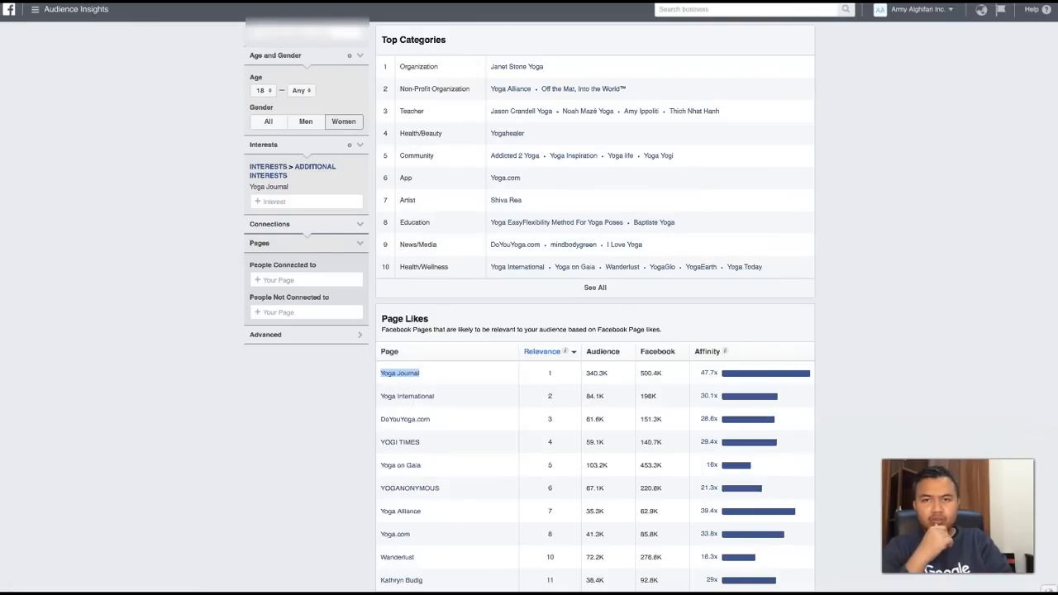
{"action": "left_click", "coordinate": [612, 1]}
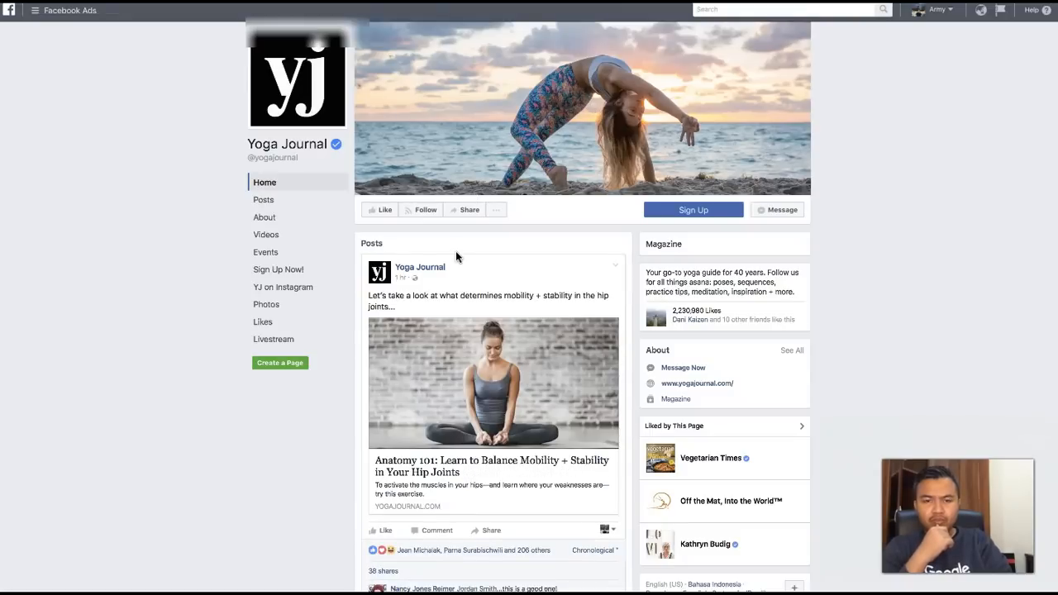
- Look through the posts on the Yoga Journal Facebook page
{"action": "scroll", "coordinate": [455, 256], "scroll_direction": "down", "scroll_amount": 5}
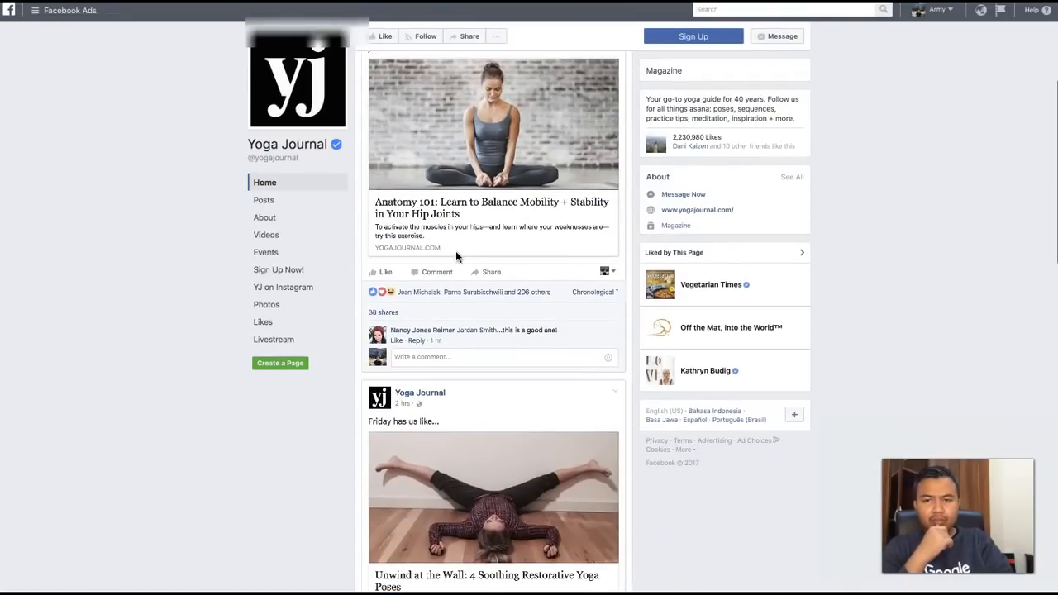
{"action": "scroll", "coordinate": [456, 257], "scroll_direction": "down", "scroll_amount": 1}
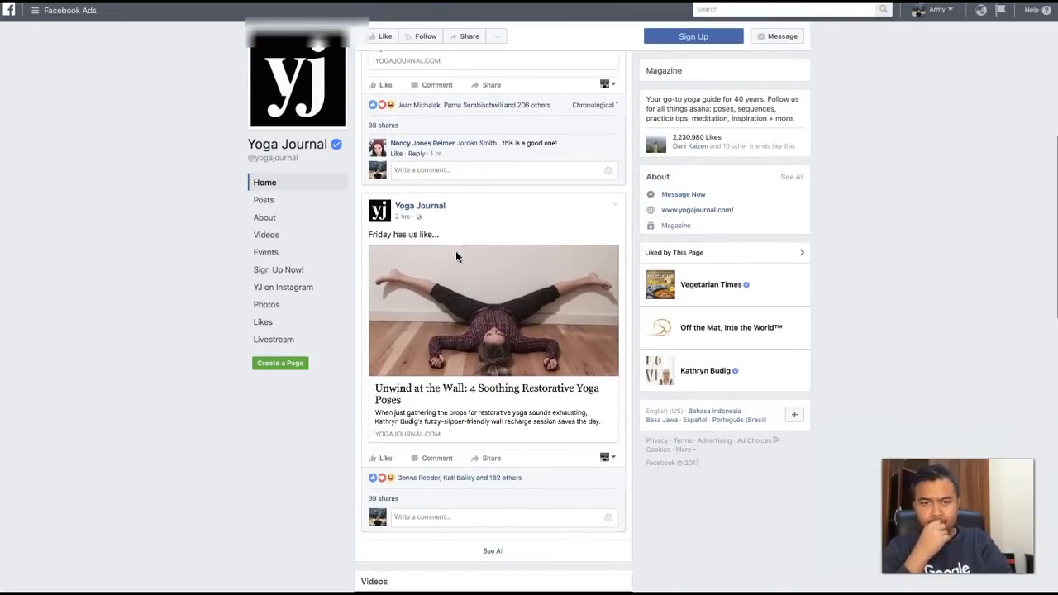
{"action": "scroll", "coordinate": [456, 253], "scroll_direction": "down", "scroll_amount": 1}
{"action": "scroll", "coordinate": [456, 252], "scroll_direction": "up", "scroll_amount": 3}
{"action": "scroll", "coordinate": [455, 251], "scroll_direction": "up", "scroll_amount": 3}
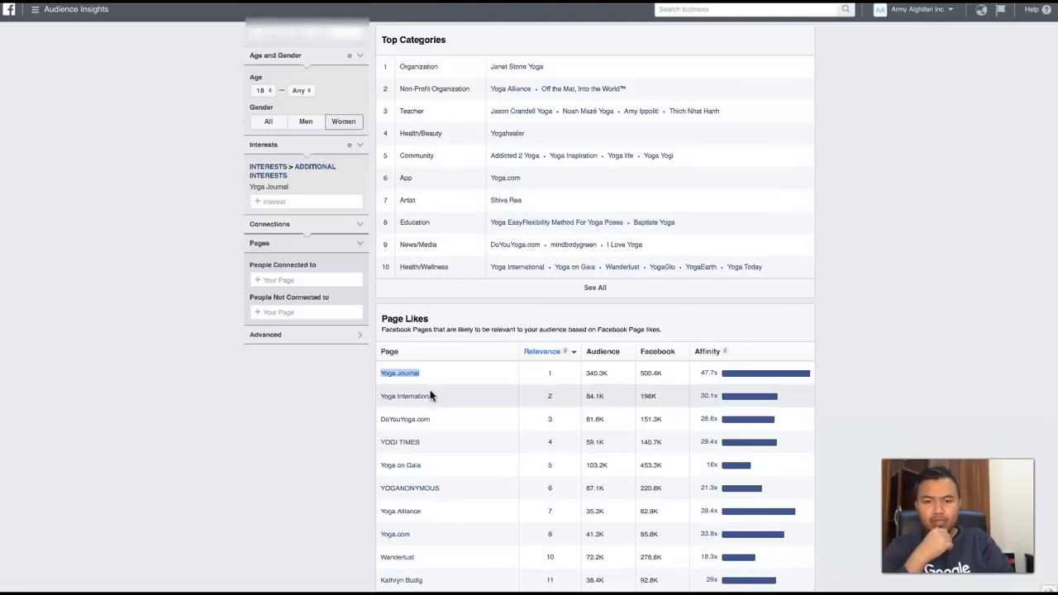
- Open the Yoga International page from the Page Likes table in a new browser tab and look through its content
{"action": "right_click", "coordinate": [430, 396]}
{"action": "left_click", "coordinate": [447, 401]}
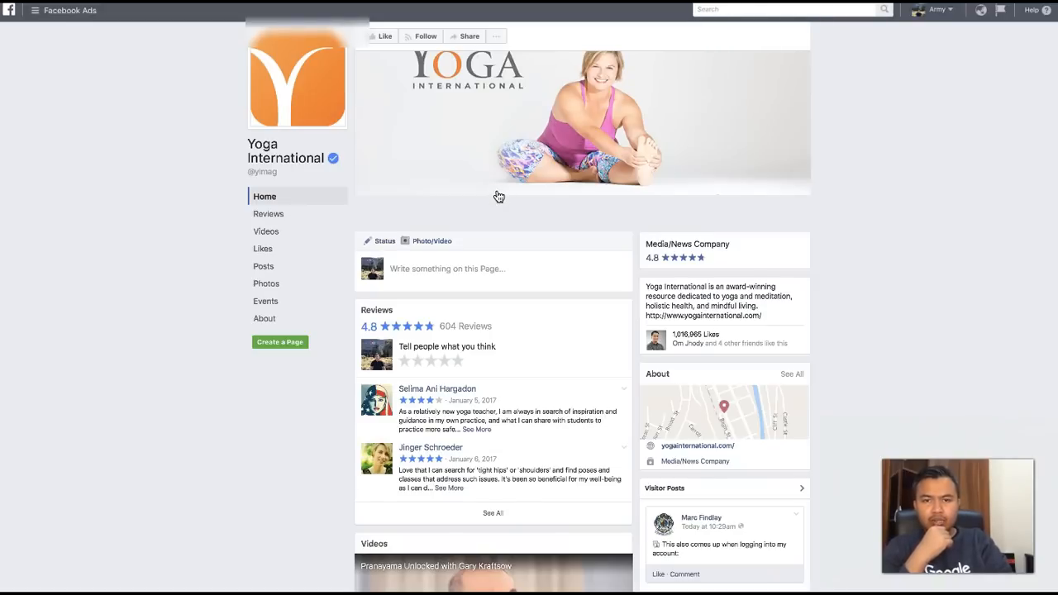
{"action": "scroll", "coordinate": [498, 196], "scroll_direction": "down", "scroll_amount": 3}
{"action": "scroll", "coordinate": [499, 196], "scroll_direction": "down", "scroll_amount": 1}
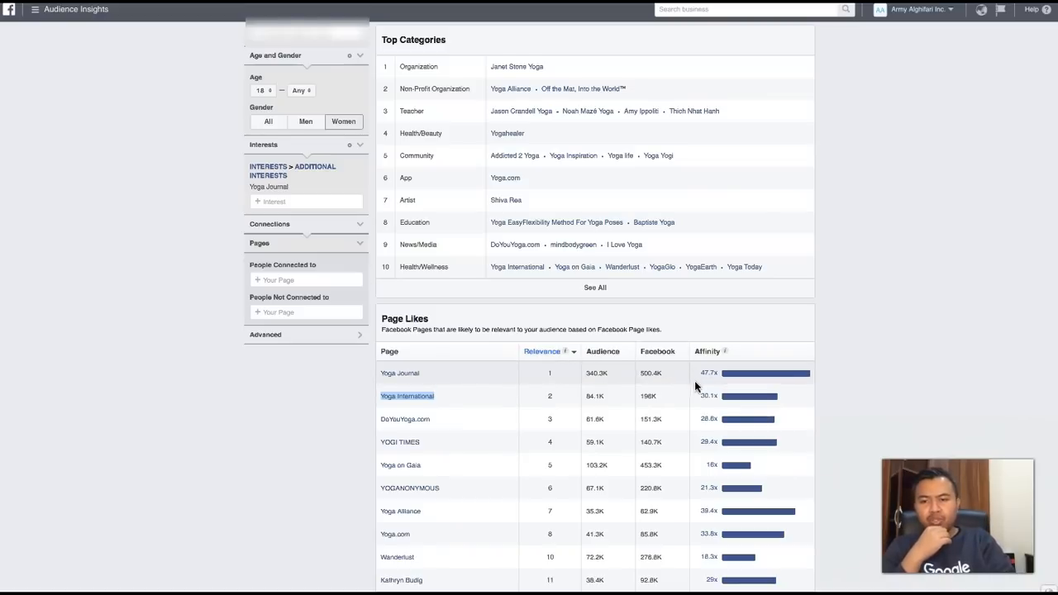
- Review the affinity values and the related pages in the Page Likes table, from Yoga Journal down to Yoga on Gaia
{"action": "mouse_move", "coordinate": [700, 382]}
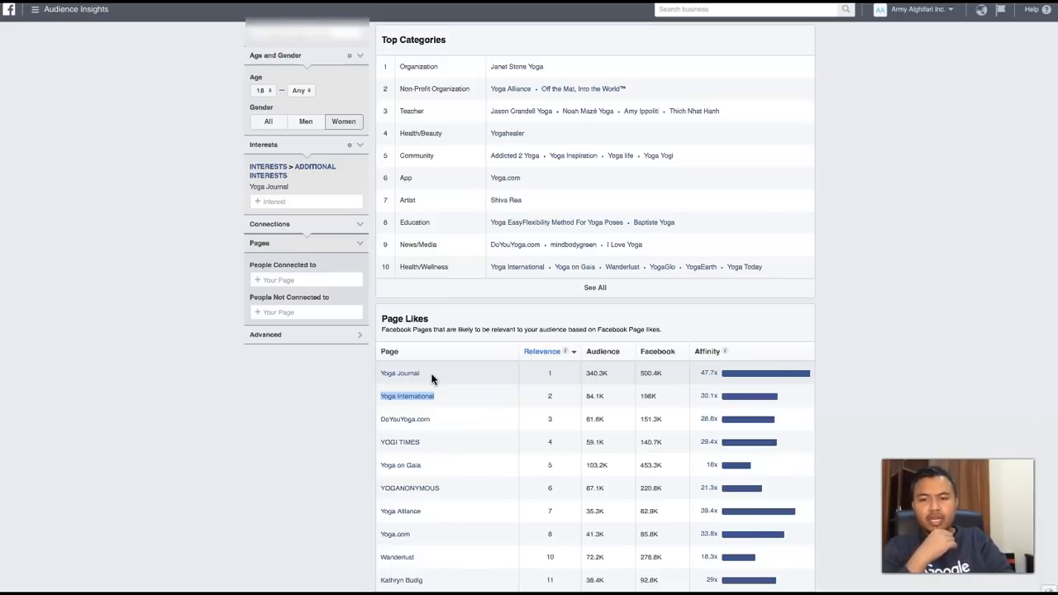
{"action": "mouse_move", "coordinate": [399, 379]}
{"action": "left_click", "coordinate": [354, 389]}
{"action": "mouse_move", "coordinate": [398, 402]}
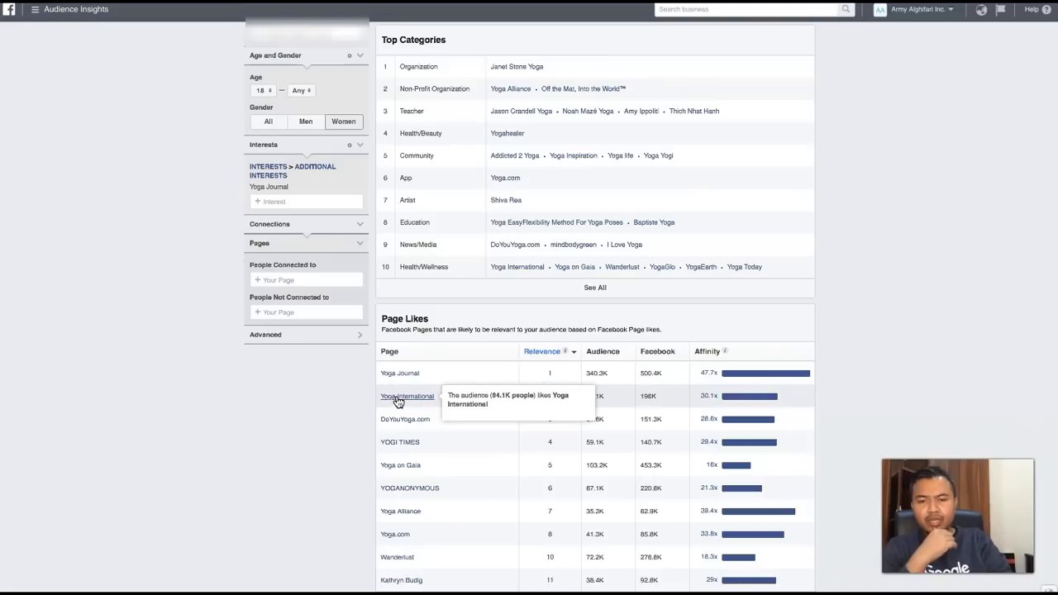
{"action": "mouse_move", "coordinate": [397, 428]}
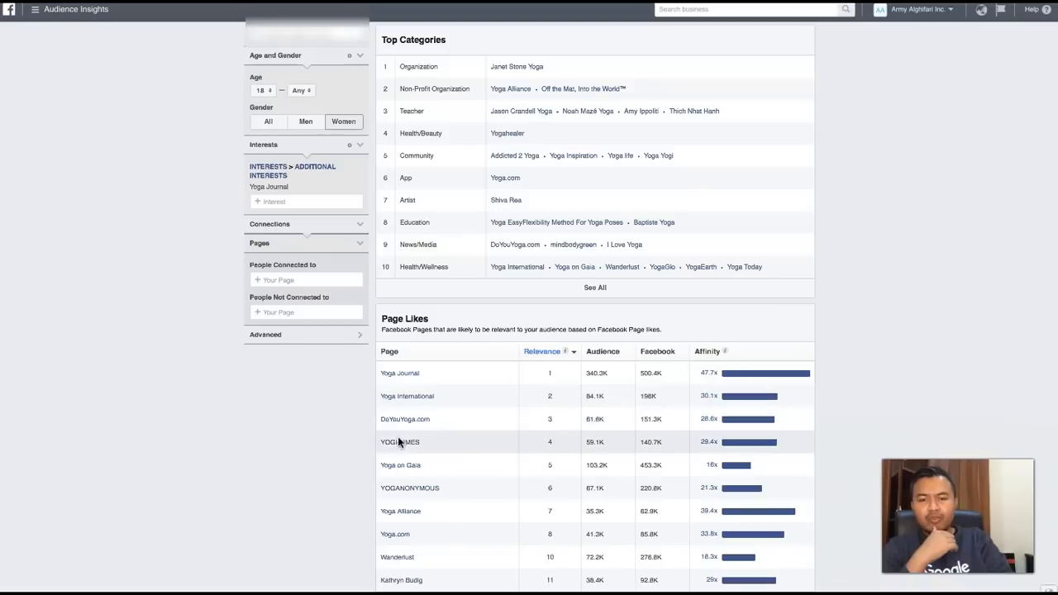
{"action": "mouse_move", "coordinate": [406, 469]}
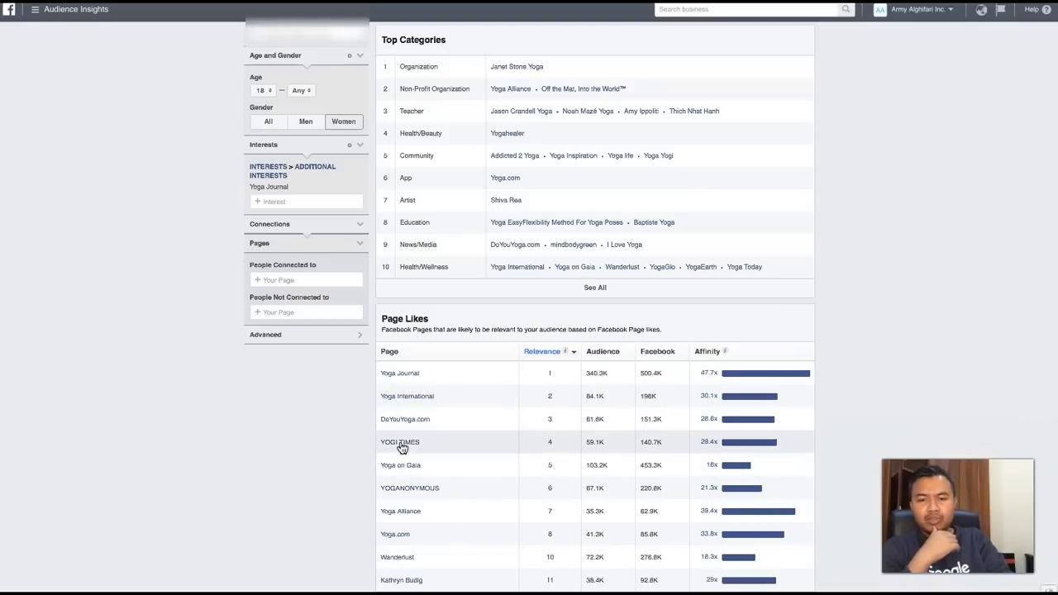
{"action": "mouse_move", "coordinate": [400, 376]}
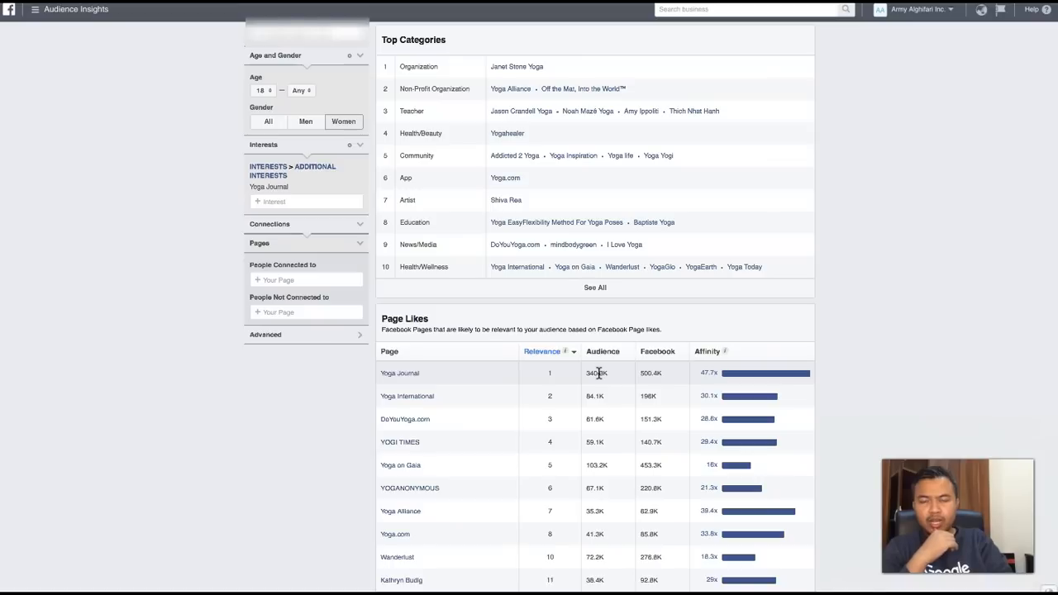
- Compare the overall audience size with the Audience, Facebook and Affinity figures in the Yoga Journal row
{"action": "scroll", "coordinate": [600, 373], "scroll_direction": "up", "scroll_amount": 2}
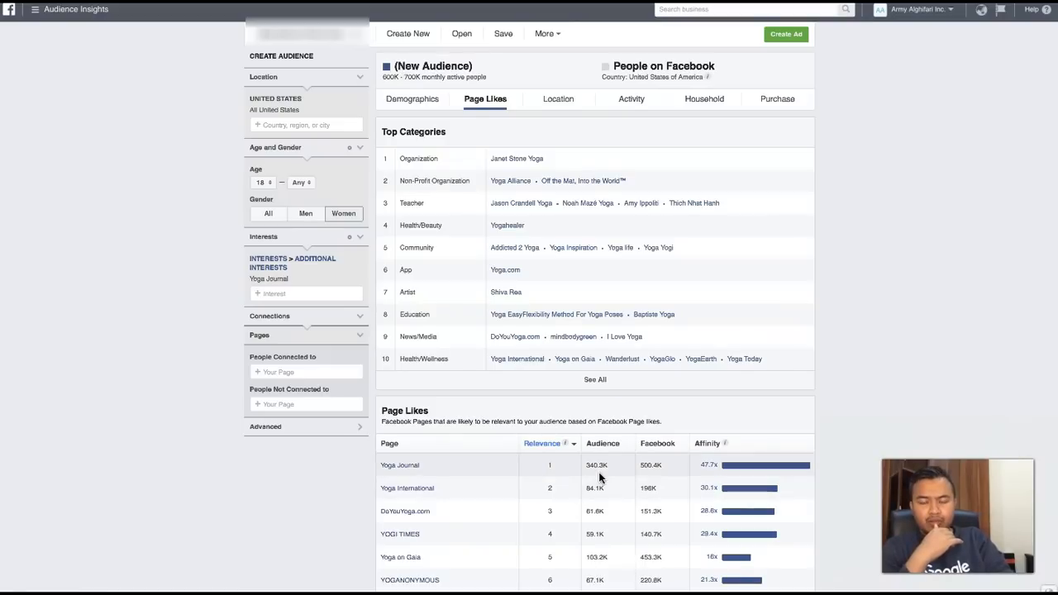
{"action": "scroll", "coordinate": [598, 480], "scroll_direction": "down", "scroll_amount": 1}
{"action": "scroll", "coordinate": [600, 478], "scroll_direction": "down", "scroll_amount": 1}
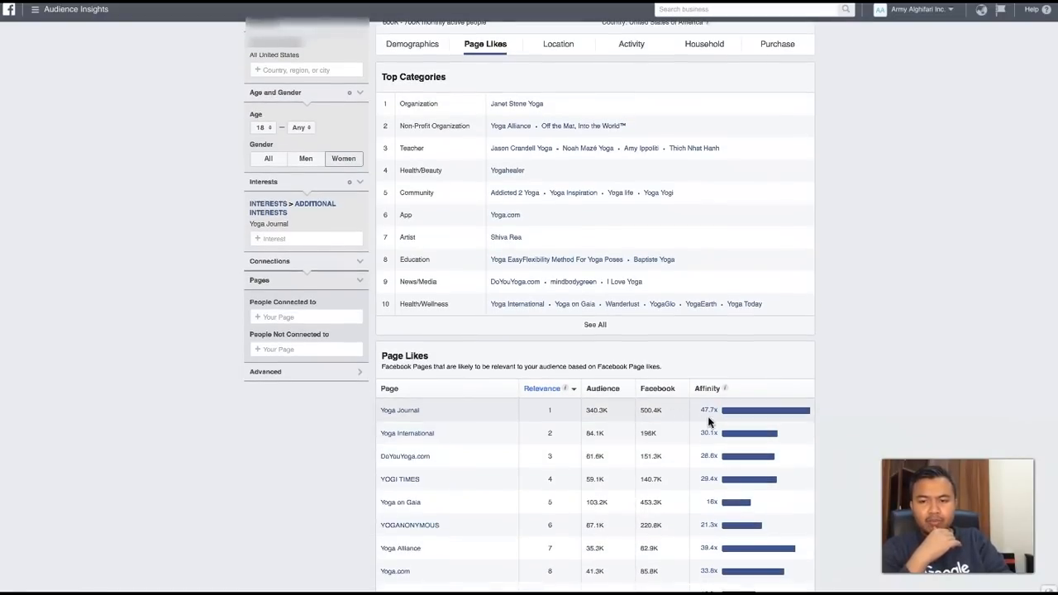
{"action": "mouse_move", "coordinate": [707, 414]}
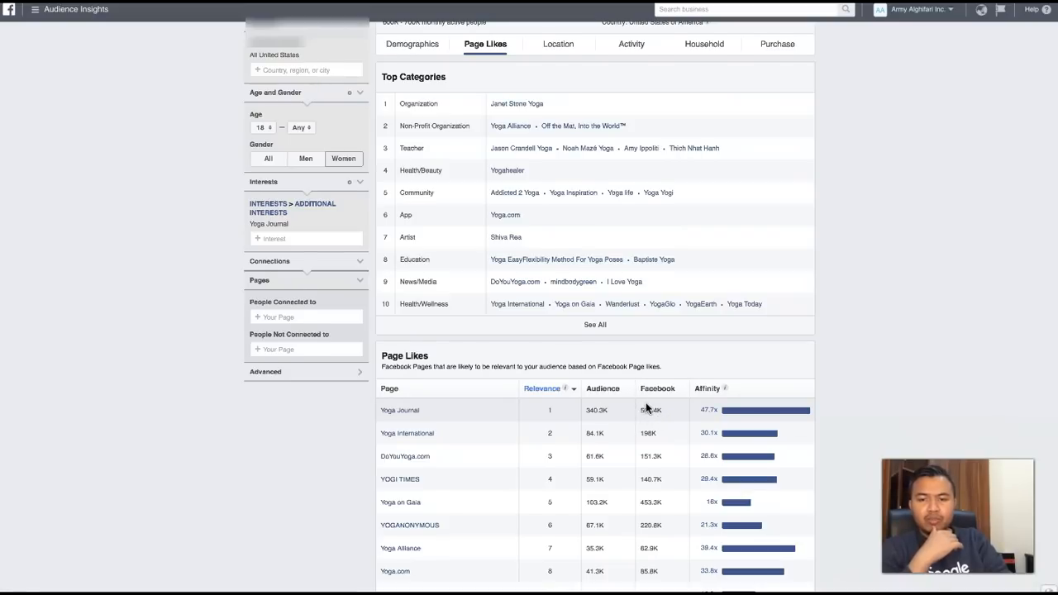
{"action": "scroll", "coordinate": [646, 402], "scroll_direction": "up", "scroll_amount": 2}
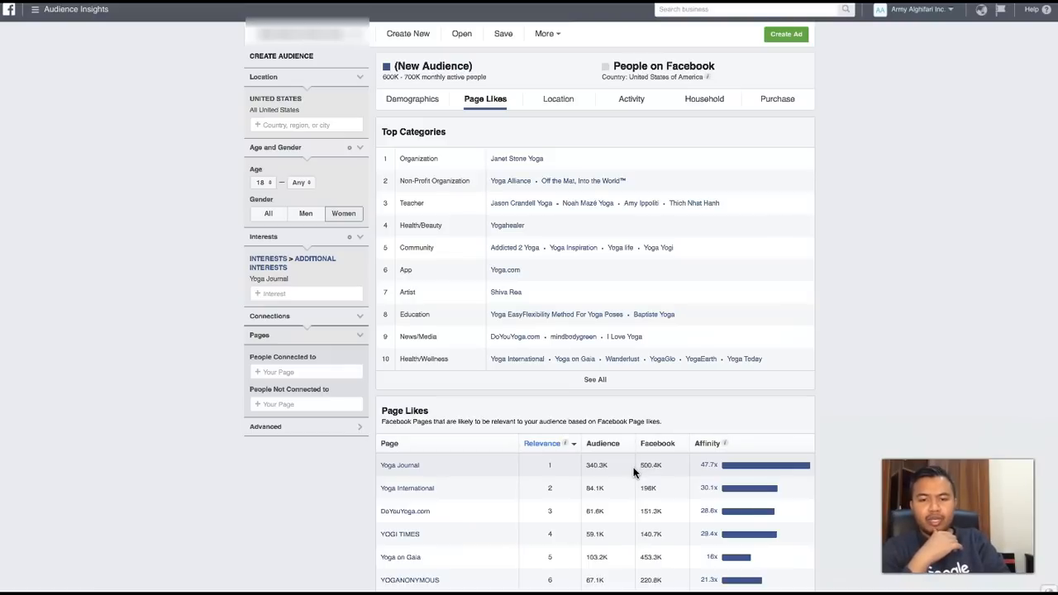
- Sort the Page Likes table by affinity in descending order and inspect the affinity values of the leading pages
{"action": "scroll", "coordinate": [634, 472], "scroll_direction": "down", "scroll_amount": 1}
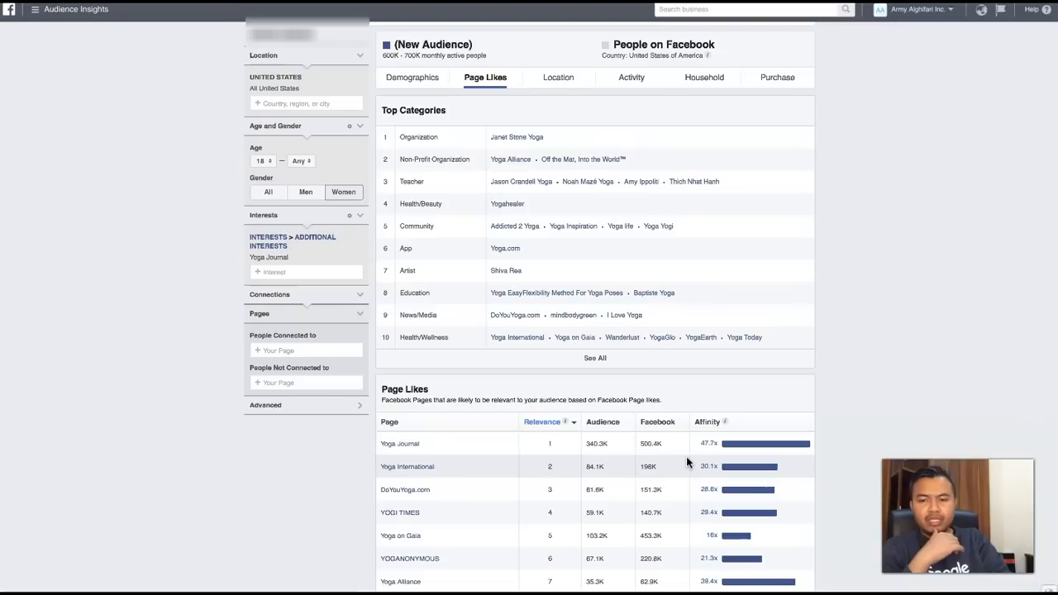
{"action": "scroll", "coordinate": [703, 455], "scroll_direction": "down", "scroll_amount": 1}
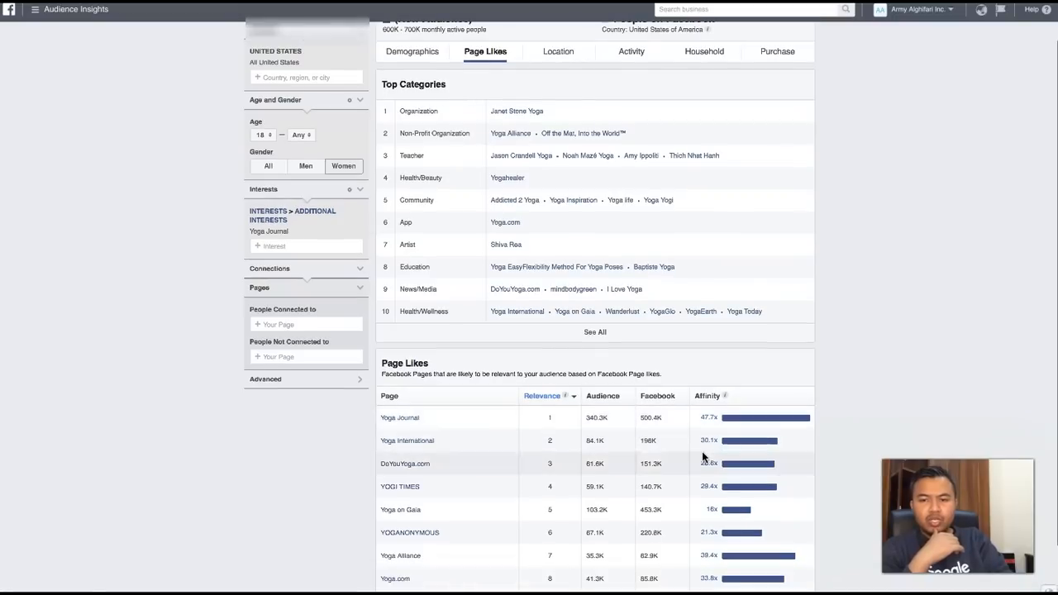
{"action": "left_click", "coordinate": [745, 401]}
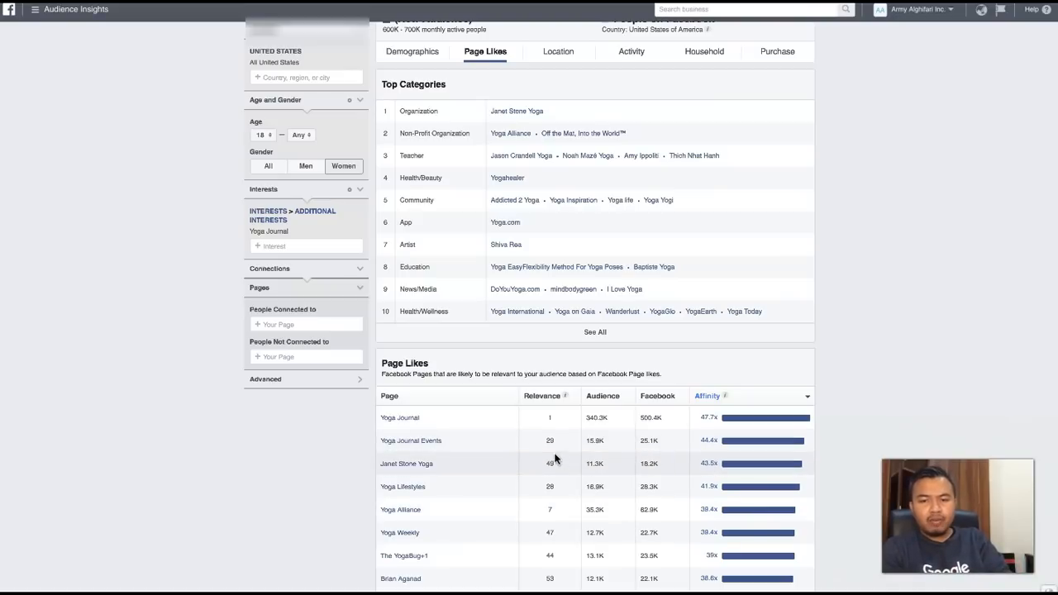
{"action": "mouse_move", "coordinate": [709, 447]}
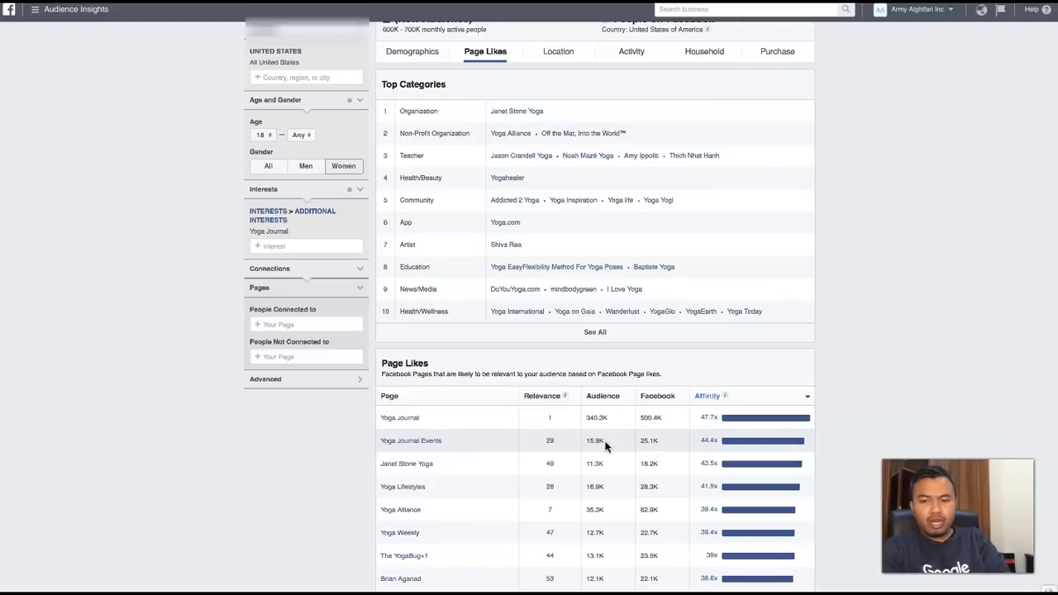
- Compare the Page Likes table's ordering by relevance and by affinity, leaving it sorted by relevance
{"action": "left_click", "coordinate": [542, 397]}
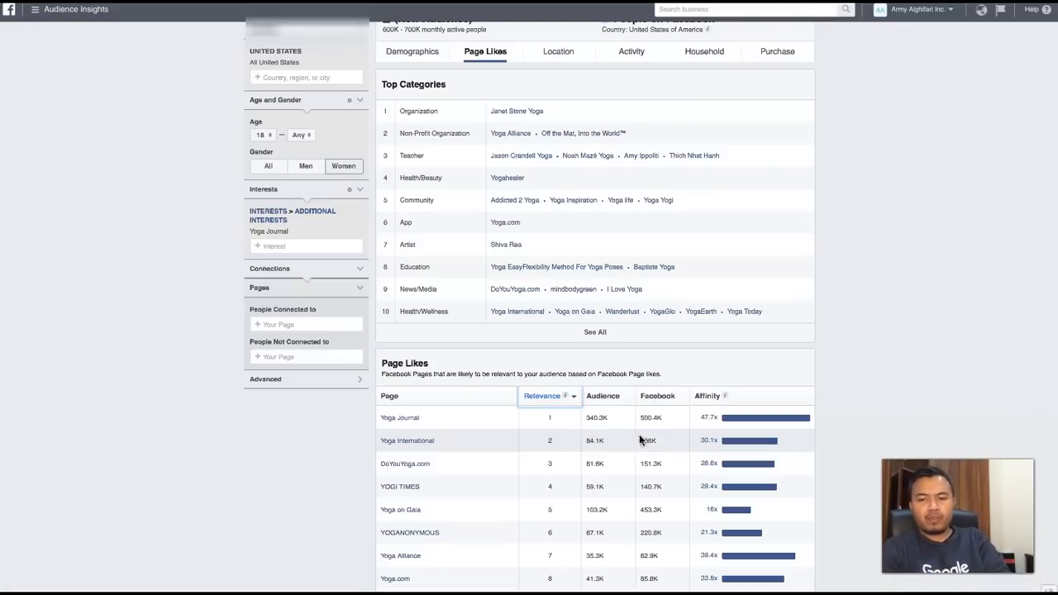
{"action": "left_click", "coordinate": [711, 397]}
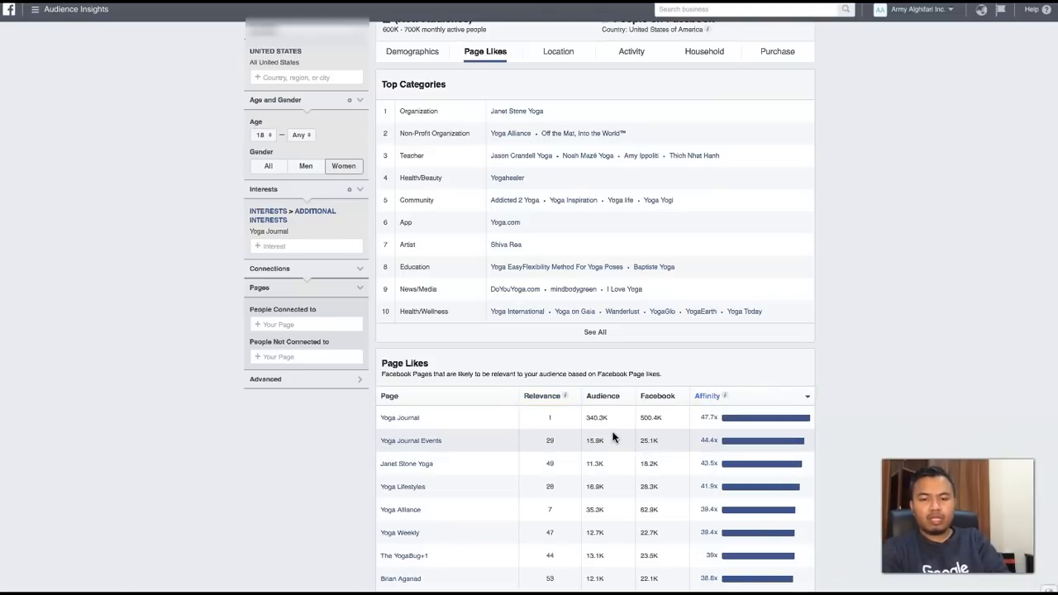
{"action": "scroll", "coordinate": [607, 492], "scroll_direction": "down", "scroll_amount": 2}
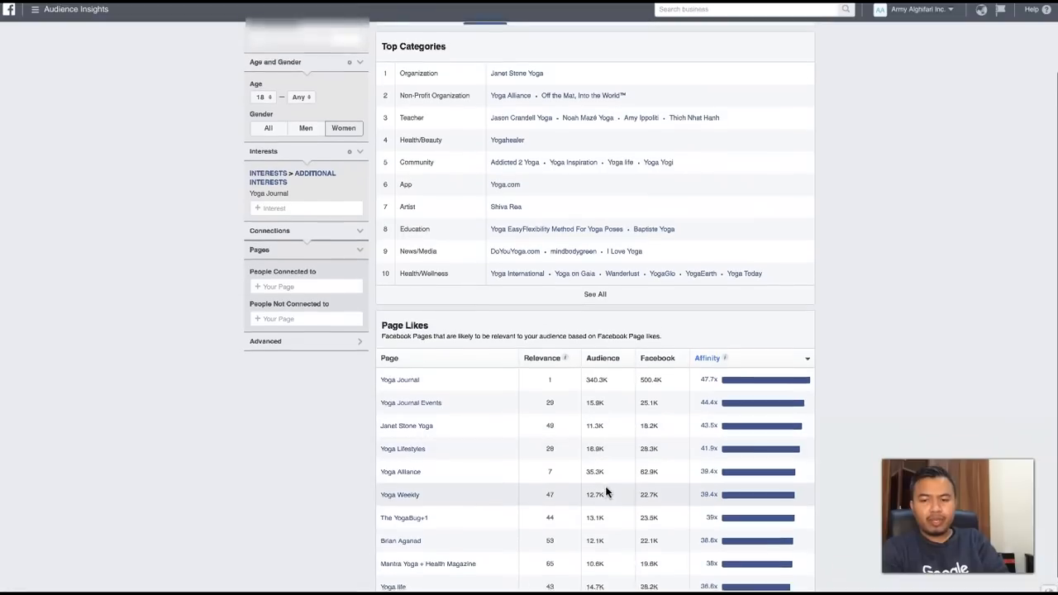
{"action": "scroll", "coordinate": [606, 492], "scroll_direction": "up", "scroll_amount": 2}
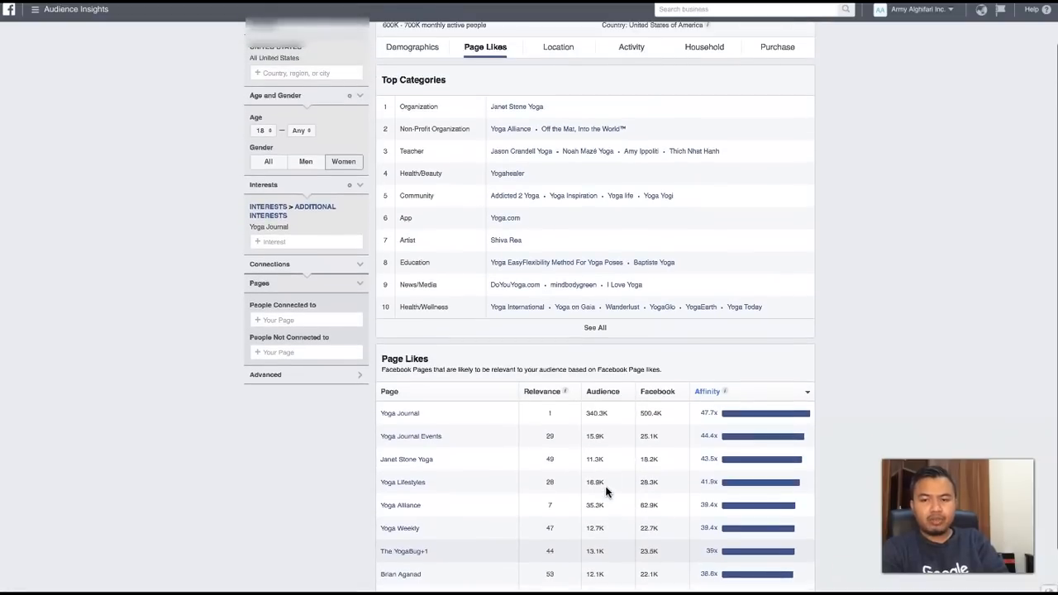
{"action": "left_click", "coordinate": [552, 394]}
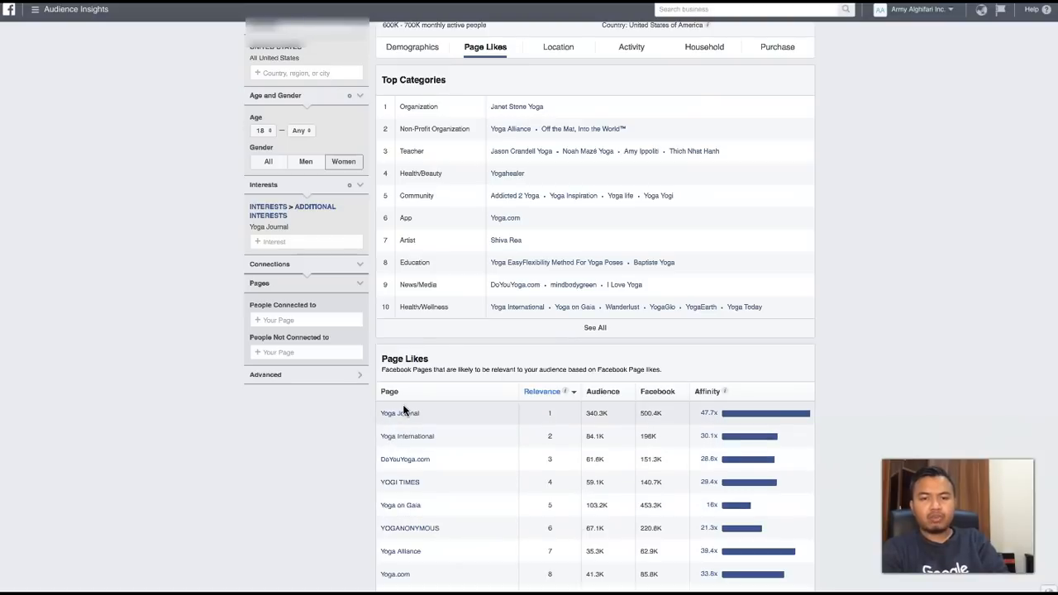
- Open the Shiva Rea page from the Artist category, look through its posts, and return to Audience Insights
{"action": "scroll", "coordinate": [441, 336], "scroll_direction": "up", "scroll_amount": 1}
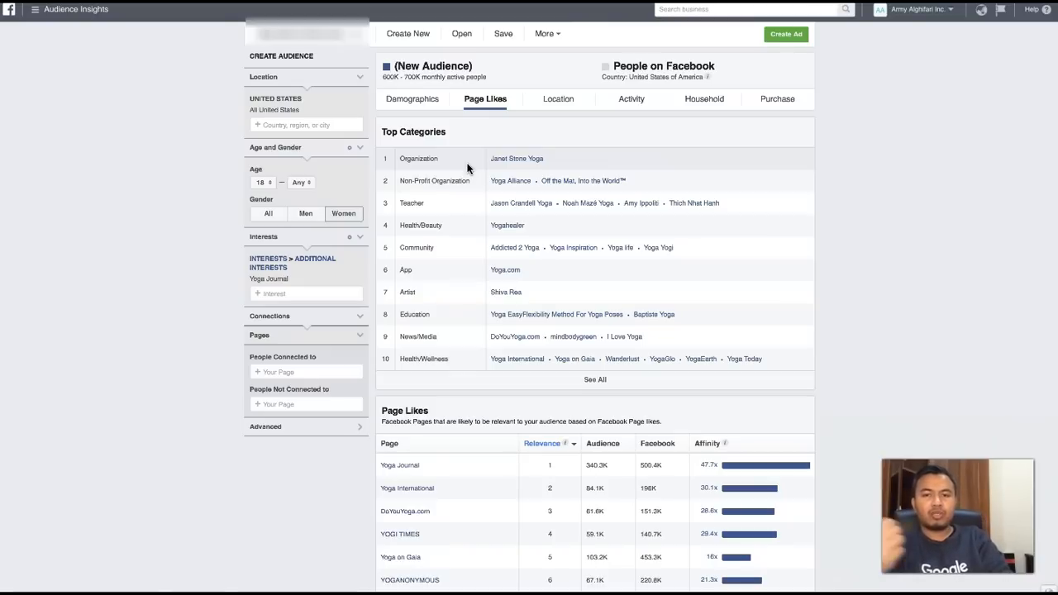
{"action": "left_click", "coordinate": [502, 293]}
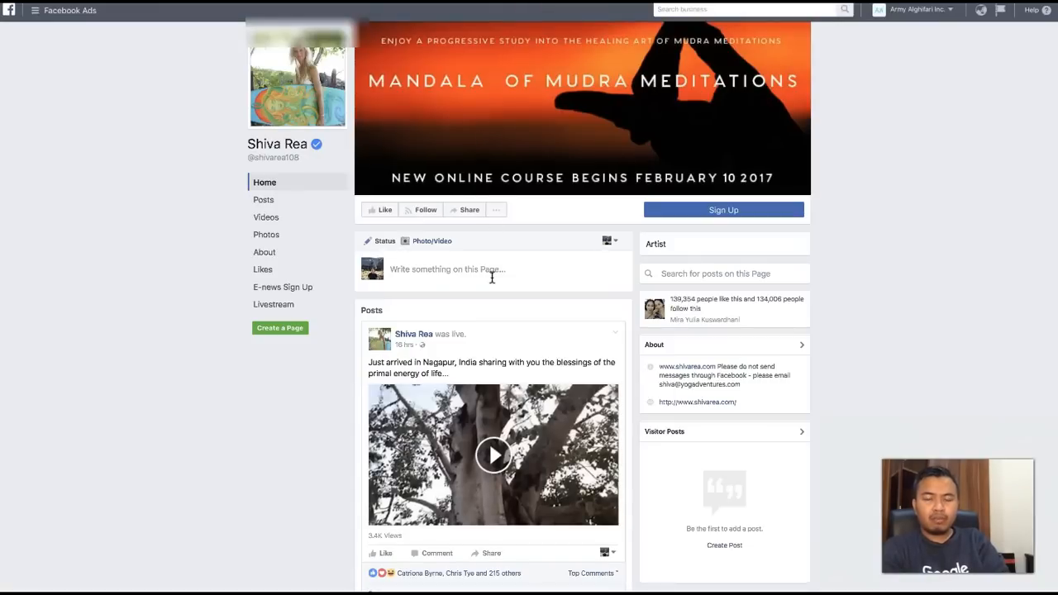
{"action": "scroll", "coordinate": [492, 278], "scroll_direction": "down", "scroll_amount": 5}
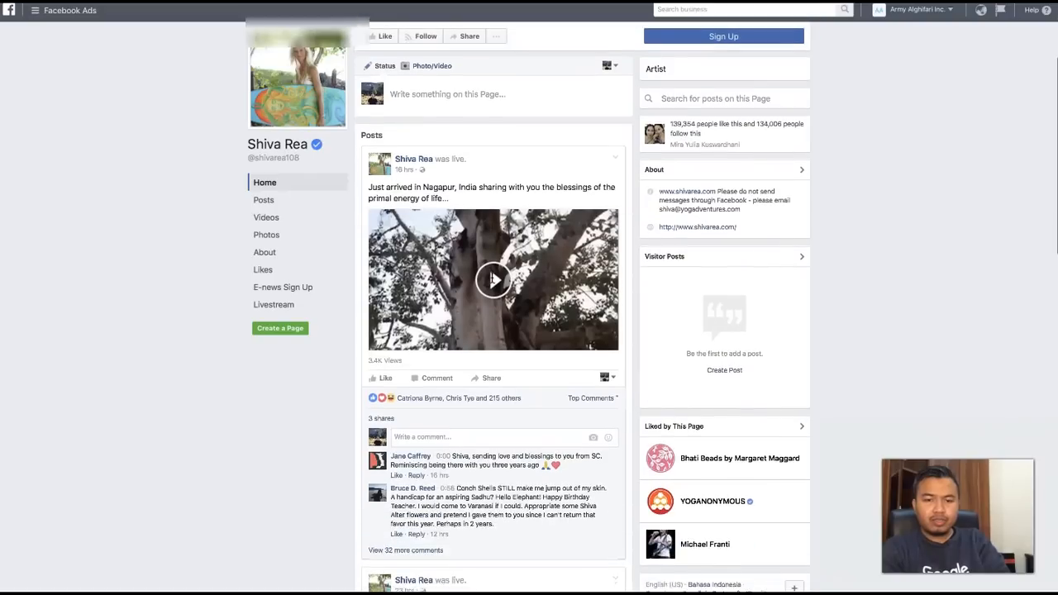
{"action": "scroll", "coordinate": [492, 278], "scroll_direction": "up", "scroll_amount": 5}
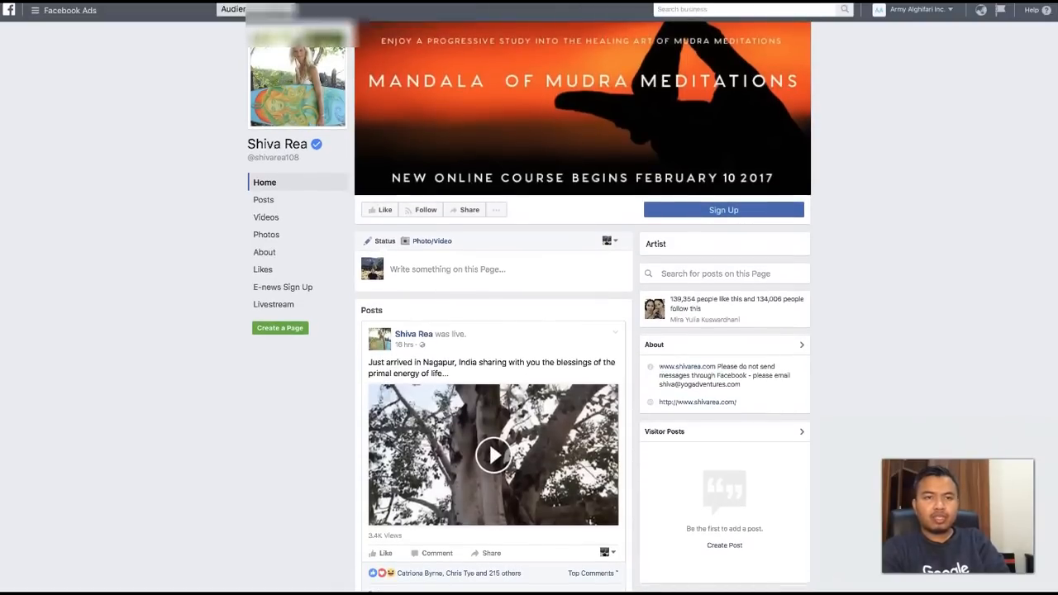
{"action": "left_click", "coordinate": [216, 1]}
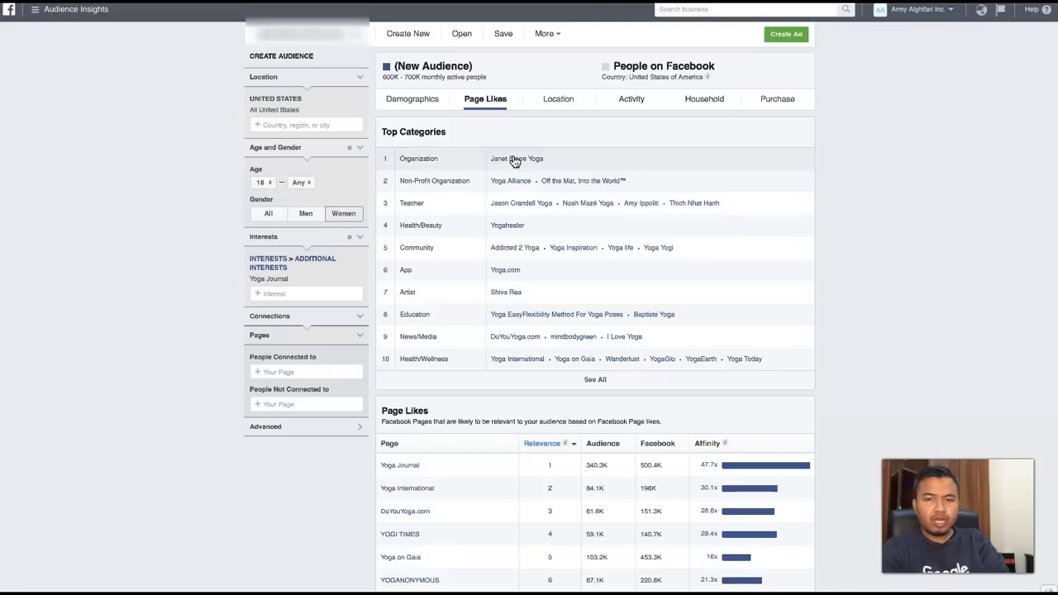
- Look at the Jason Crandell Yoga page from the Teacher category and the DoYouYoga.com page from News/Media
{"action": "left_click", "coordinate": [518, 207]}
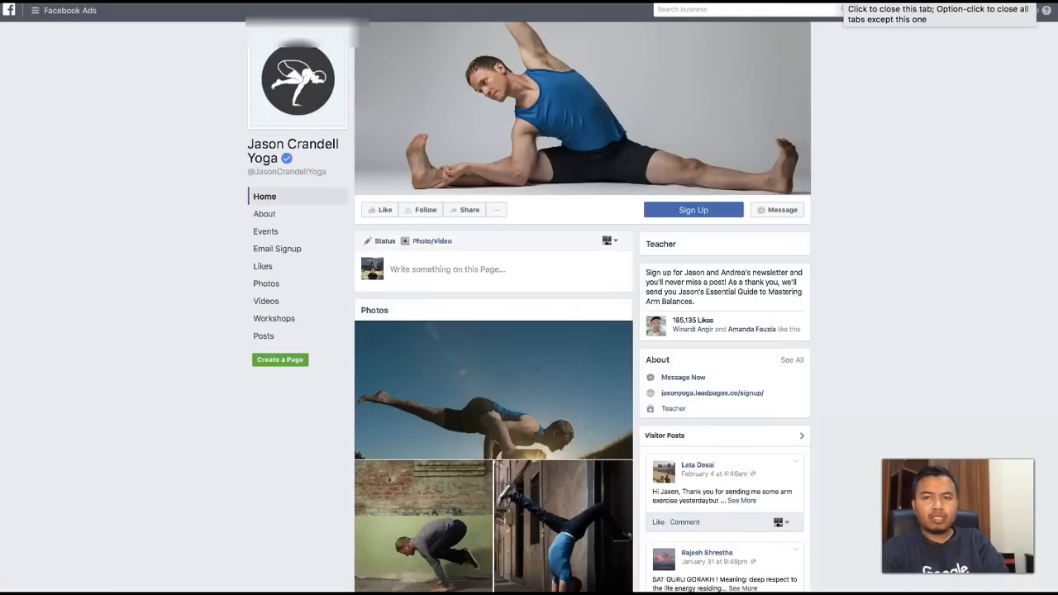
{"action": "left_click", "coordinate": [842, 1]}
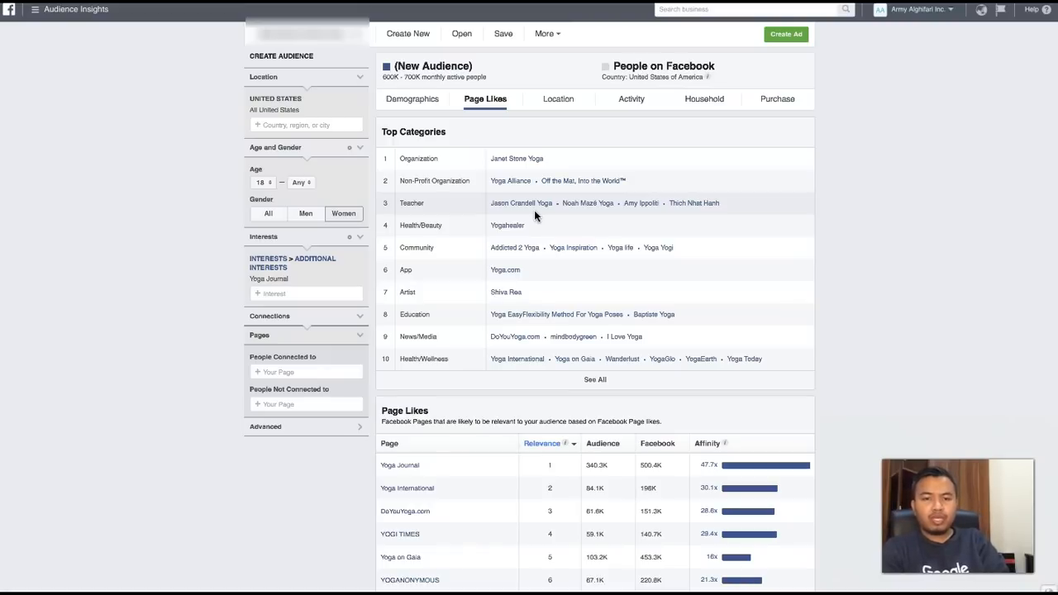
{"action": "left_click", "coordinate": [510, 344]}
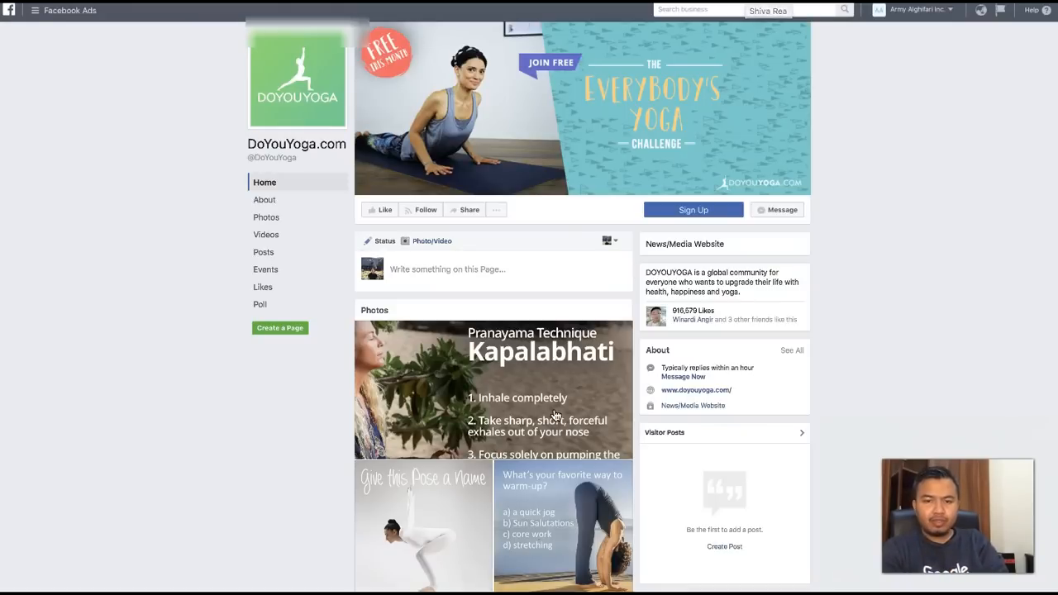
{"action": "scroll", "coordinate": [510, 419], "scroll_direction": "down", "scroll_amount": 1}
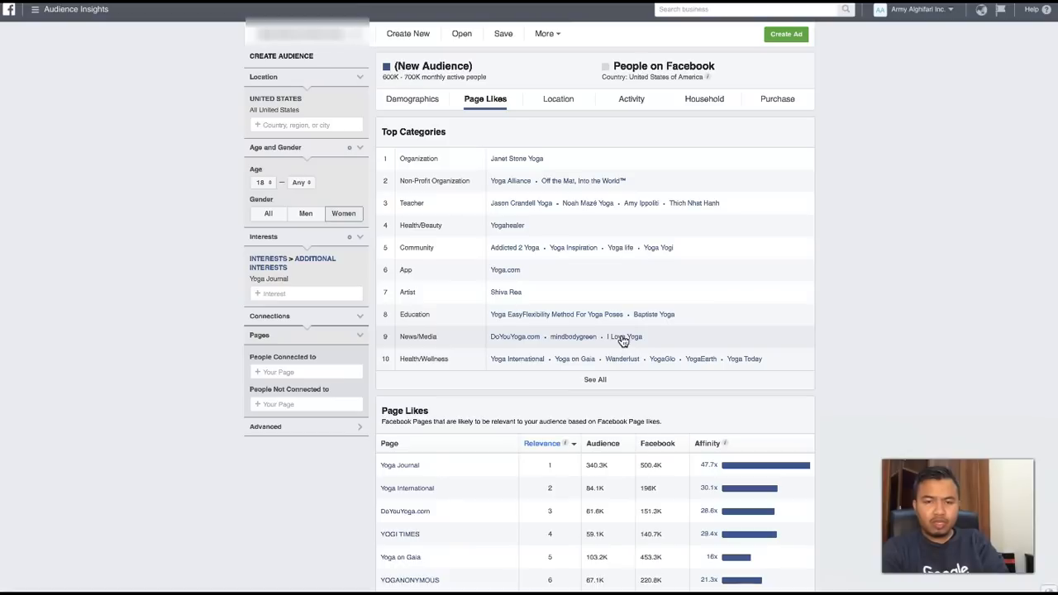
- Expand Top Categories to show all categories and look through the full list of related pages
{"action": "left_click", "coordinate": [595, 382]}
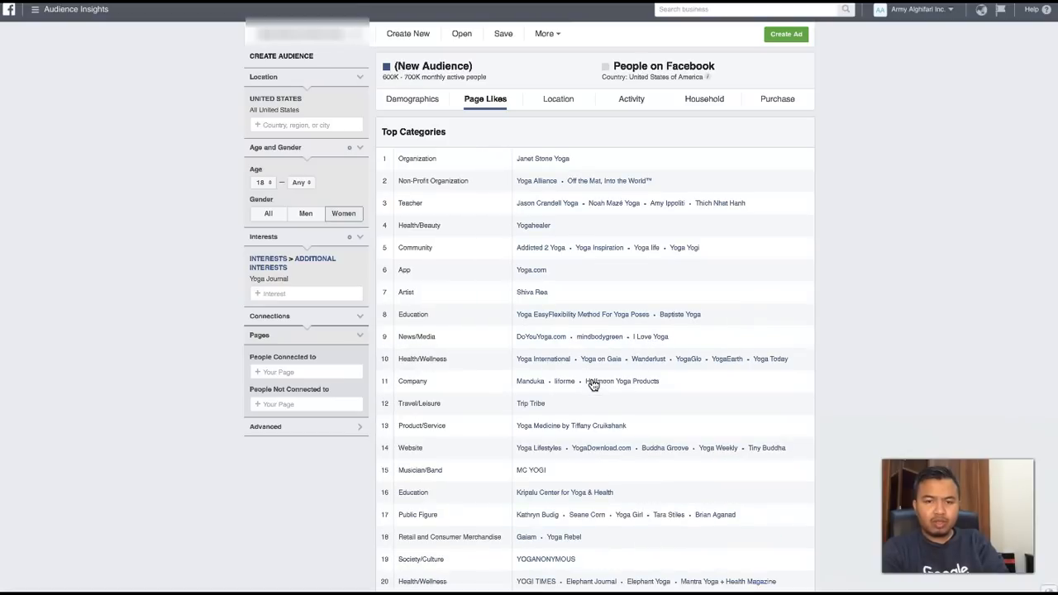
{"action": "scroll", "coordinate": [592, 382], "scroll_direction": "down", "scroll_amount": 1}
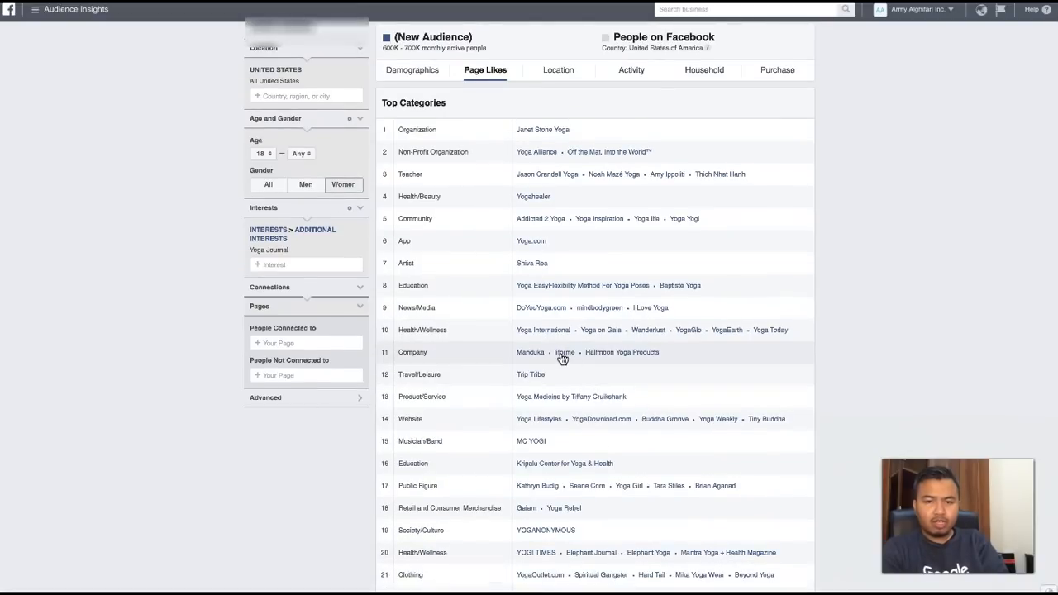
{"action": "scroll", "coordinate": [475, 487], "scroll_direction": "down", "scroll_amount": 1}
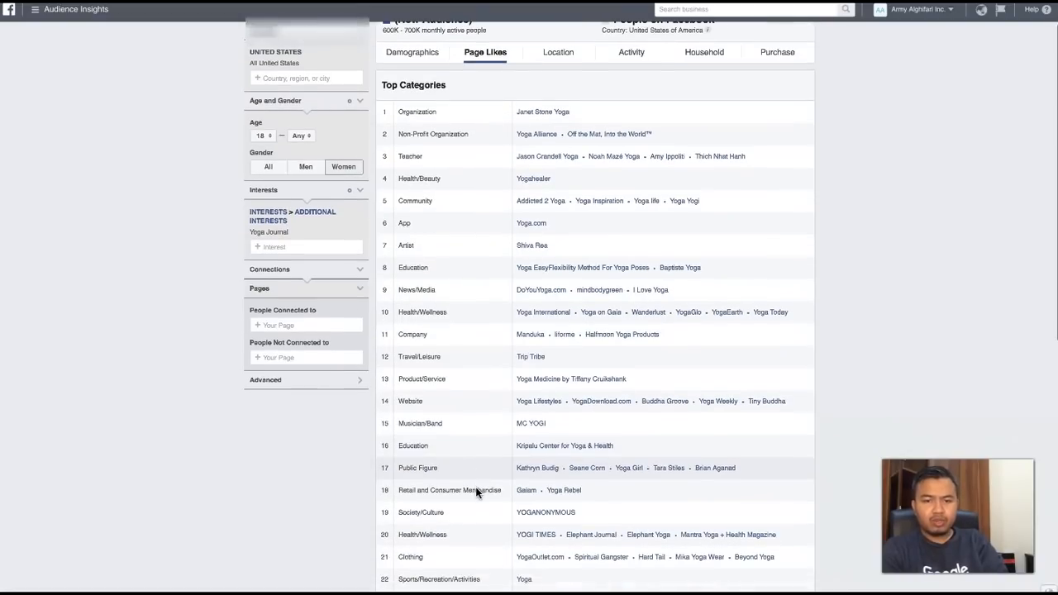
{"action": "scroll", "coordinate": [475, 491], "scroll_direction": "down", "scroll_amount": 3}
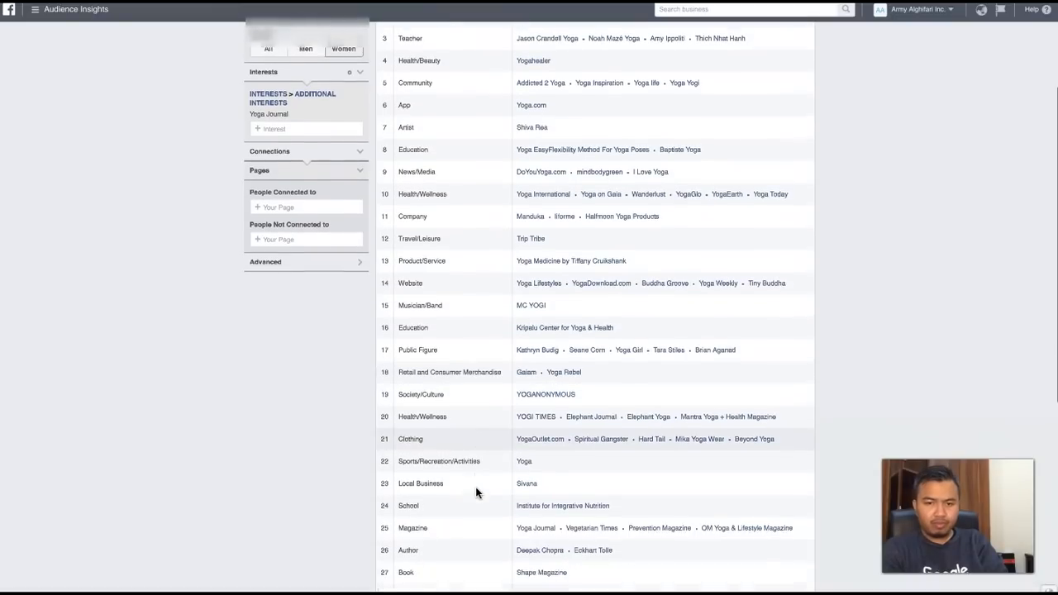
{"action": "scroll", "coordinate": [477, 493], "scroll_direction": "up", "scroll_amount": 4}
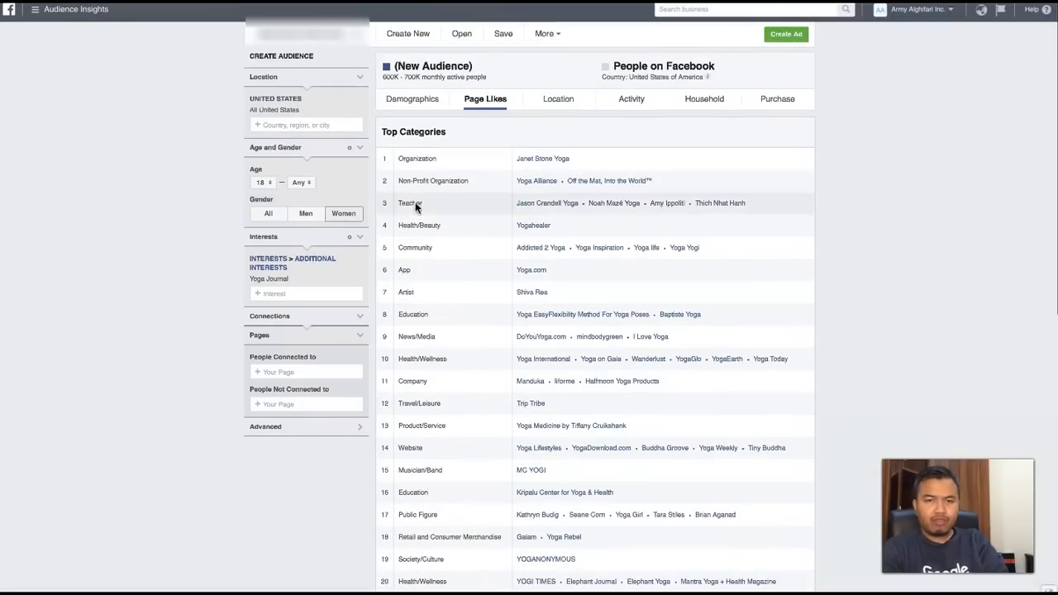
- Open the Janet Stone Yoga page from the Organization category and look through its photos, upcoming events and videos
{"action": "left_click", "coordinate": [531, 159]}
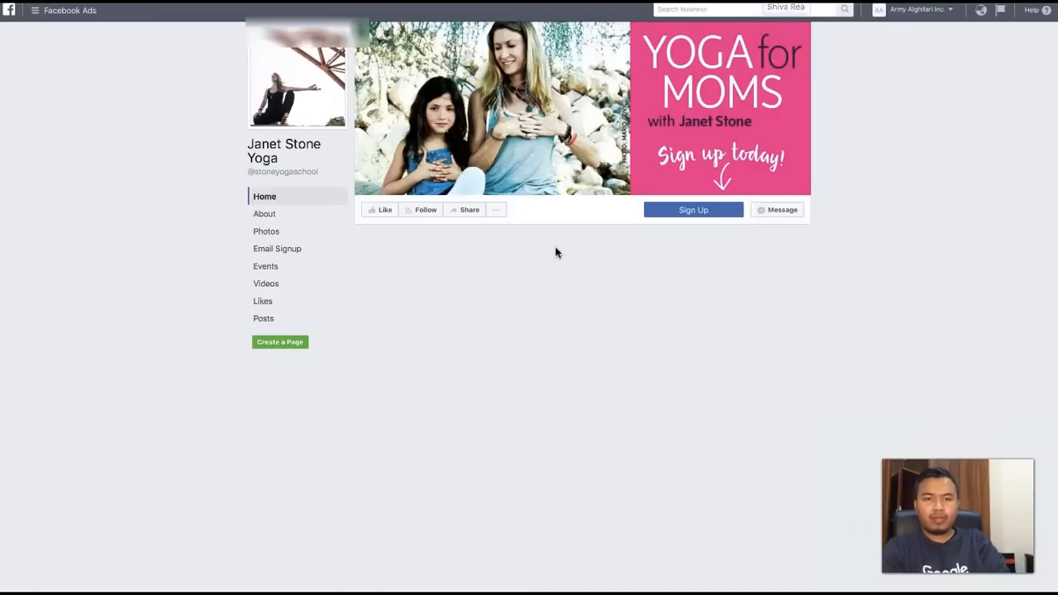
{"action": "scroll", "coordinate": [524, 323], "scroll_direction": "down", "scroll_amount": 1}
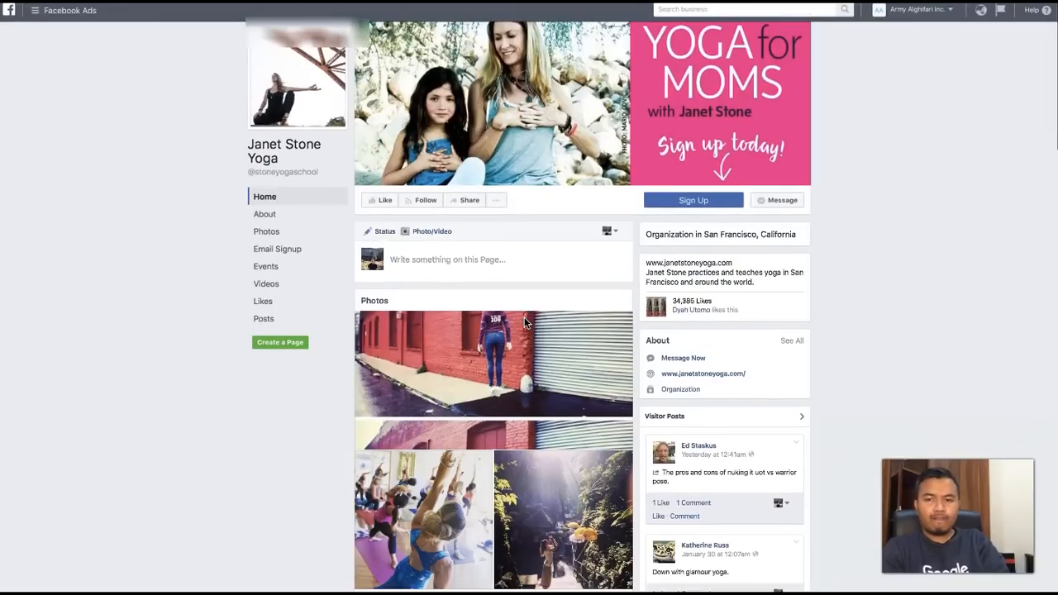
{"action": "scroll", "coordinate": [524, 324], "scroll_direction": "down", "scroll_amount": 3}
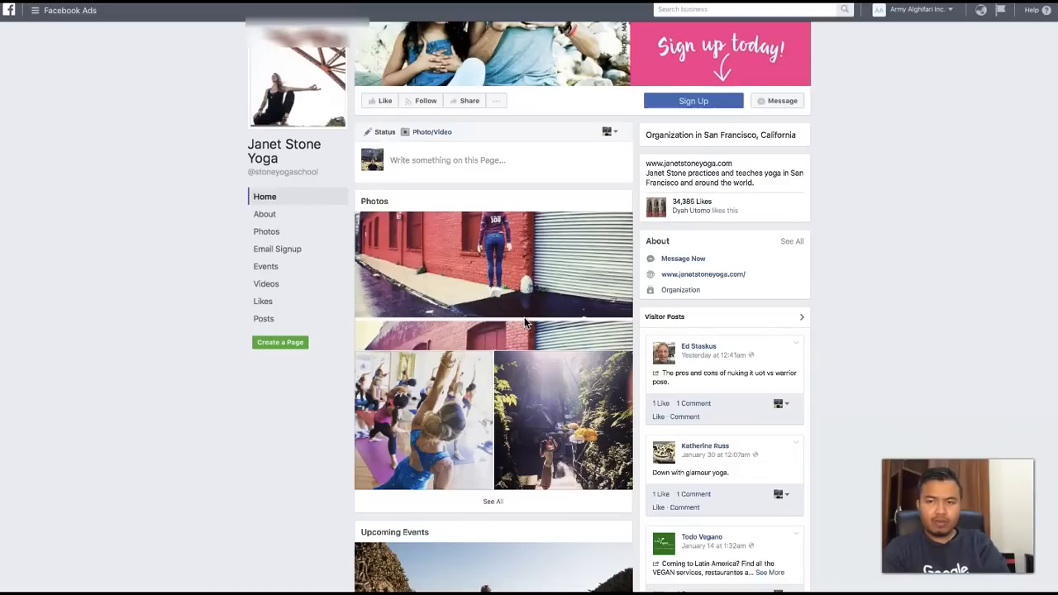
{"action": "scroll", "coordinate": [524, 324], "scroll_direction": "down", "scroll_amount": 1}
{"action": "scroll", "coordinate": [524, 323], "scroll_direction": "down", "scroll_amount": 5}
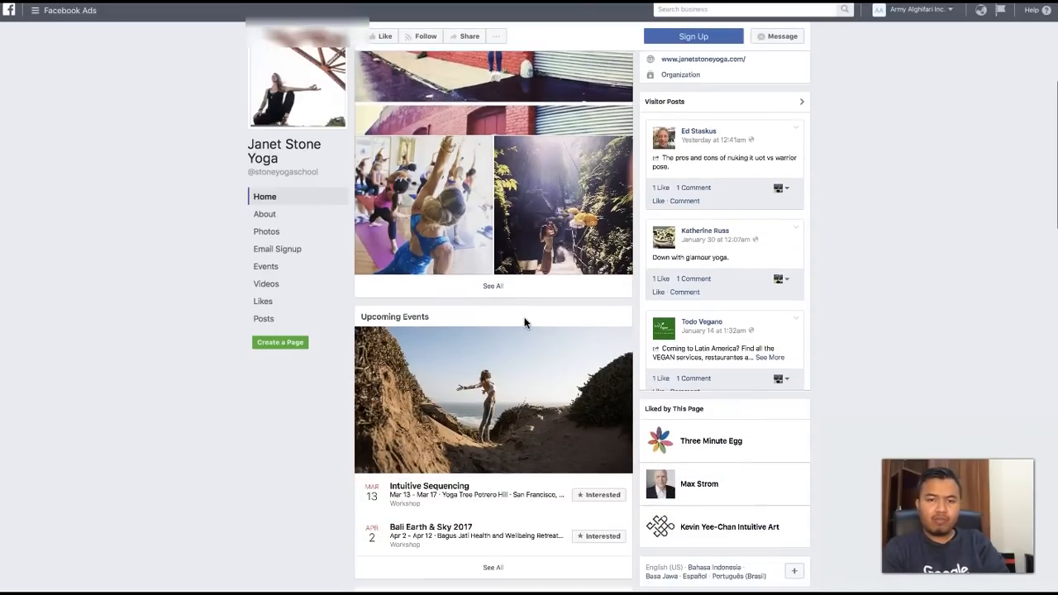
{"action": "scroll", "coordinate": [524, 323], "scroll_direction": "down", "scroll_amount": 6}
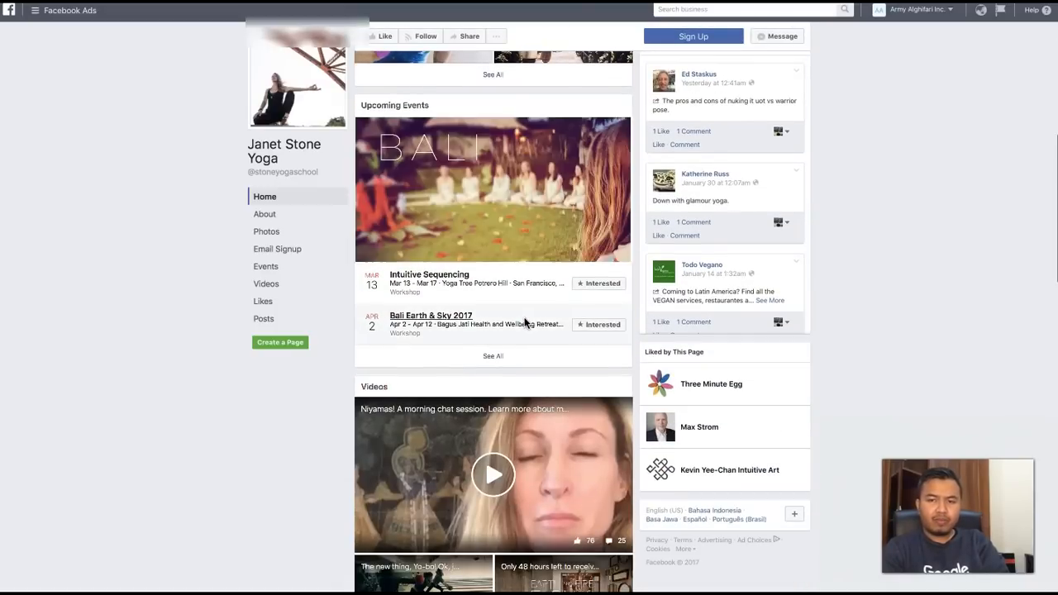
{"action": "scroll", "coordinate": [524, 323], "scroll_direction": "up", "scroll_amount": 7}
{"action": "scroll", "coordinate": [524, 323], "scroll_direction": "up", "scroll_amount": 8}
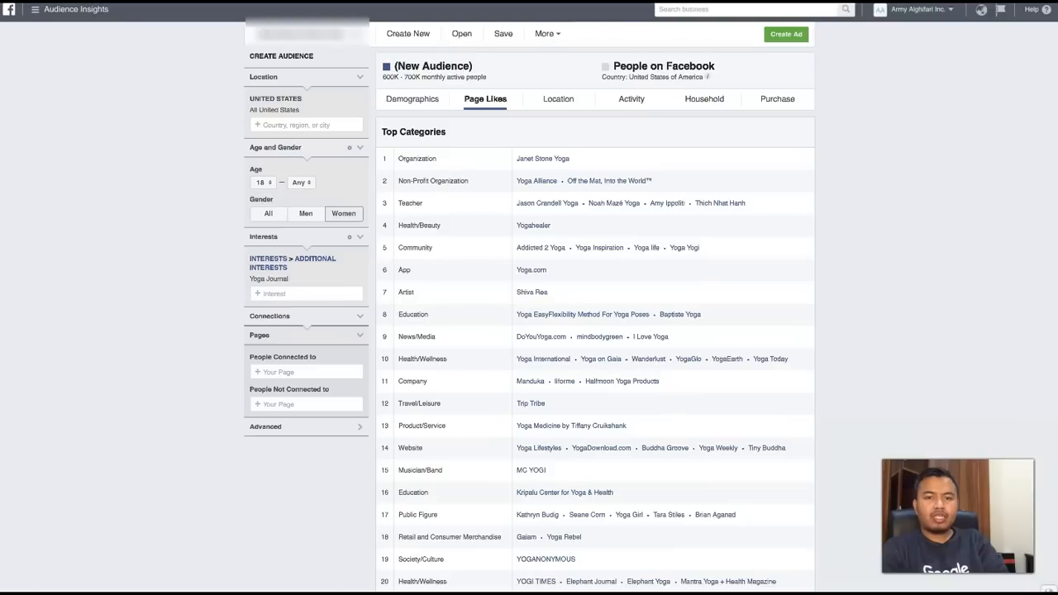
- Review the leading pages in the Page Likes table and the expanded Top Categories list for the Yoga Journal audience
{"action": "scroll", "coordinate": [453, 292], "scroll_direction": "down", "scroll_amount": 6}
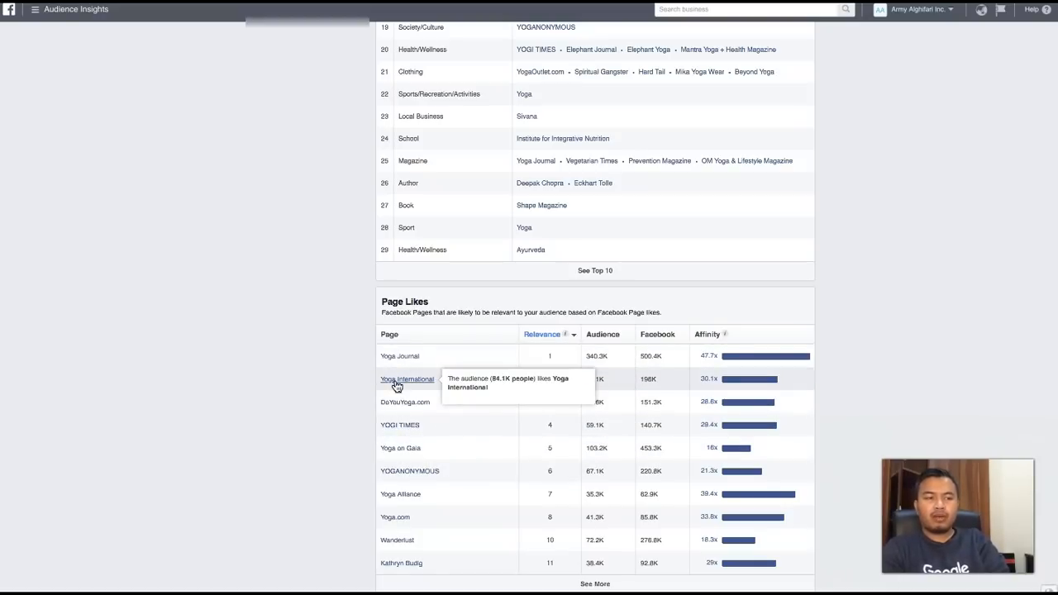
{"action": "scroll", "coordinate": [413, 404], "scroll_direction": "up", "scroll_amount": 3}
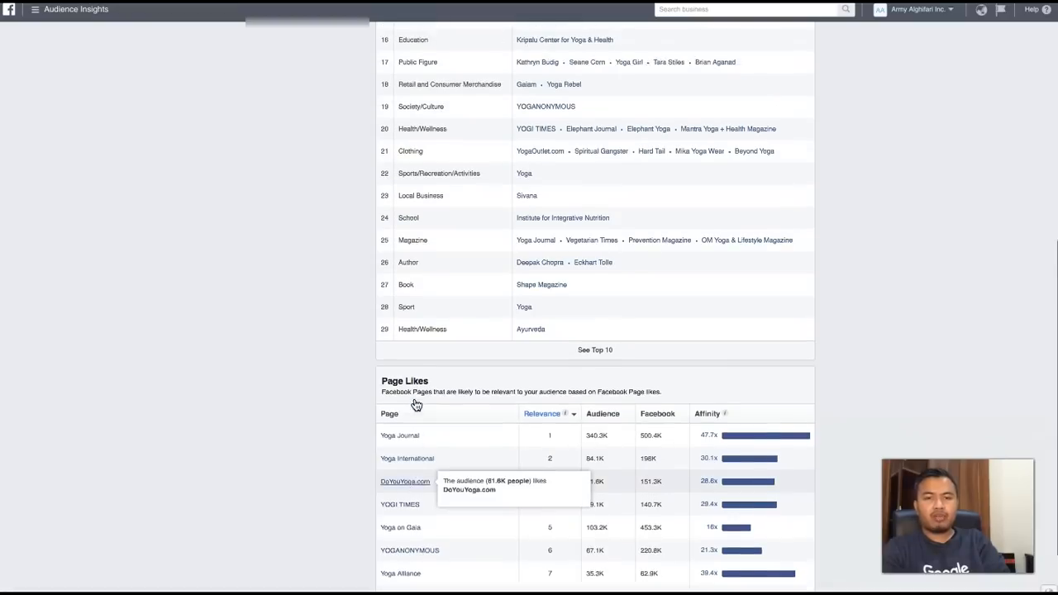
{"action": "scroll", "coordinate": [450, 257], "scroll_direction": "up", "scroll_amount": 1}
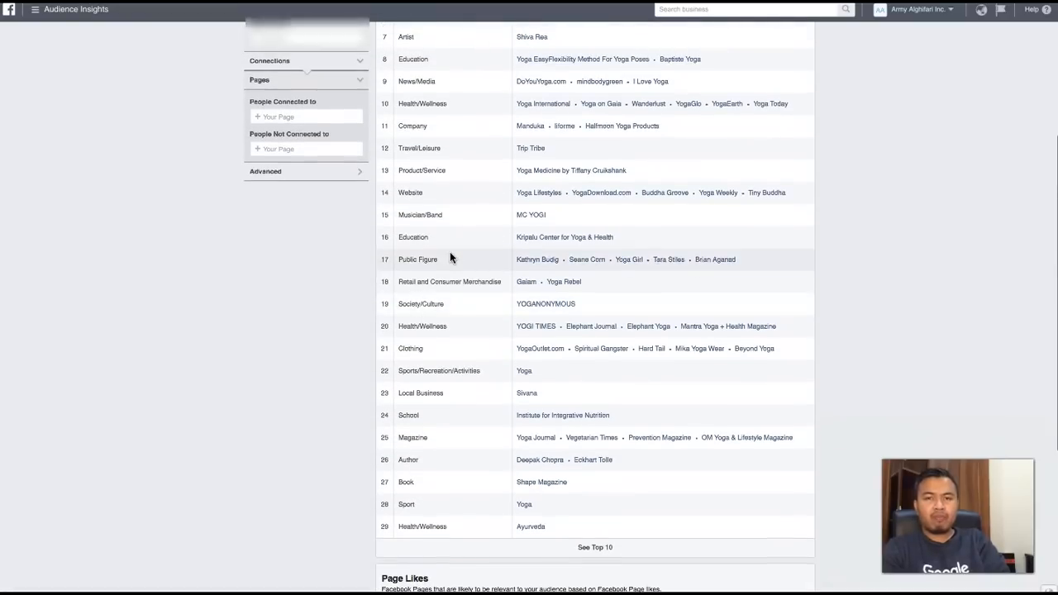
{"action": "scroll", "coordinate": [450, 258], "scroll_direction": "up", "scroll_amount": 3}
{"action": "scroll", "coordinate": [414, 177], "scroll_direction": "up", "scroll_amount": 1}
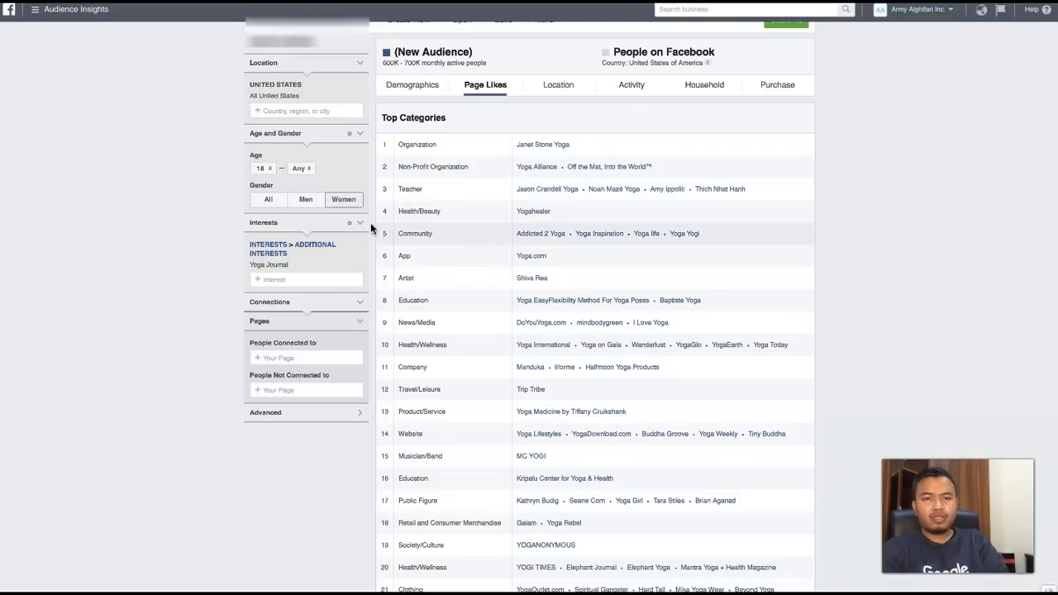
- Replace the Yoga Journal interest with the Beauty interest under Shopping and fashion
{"action": "left_click", "coordinate": [361, 270]}
{"action": "left_click", "coordinate": [298, 248]}
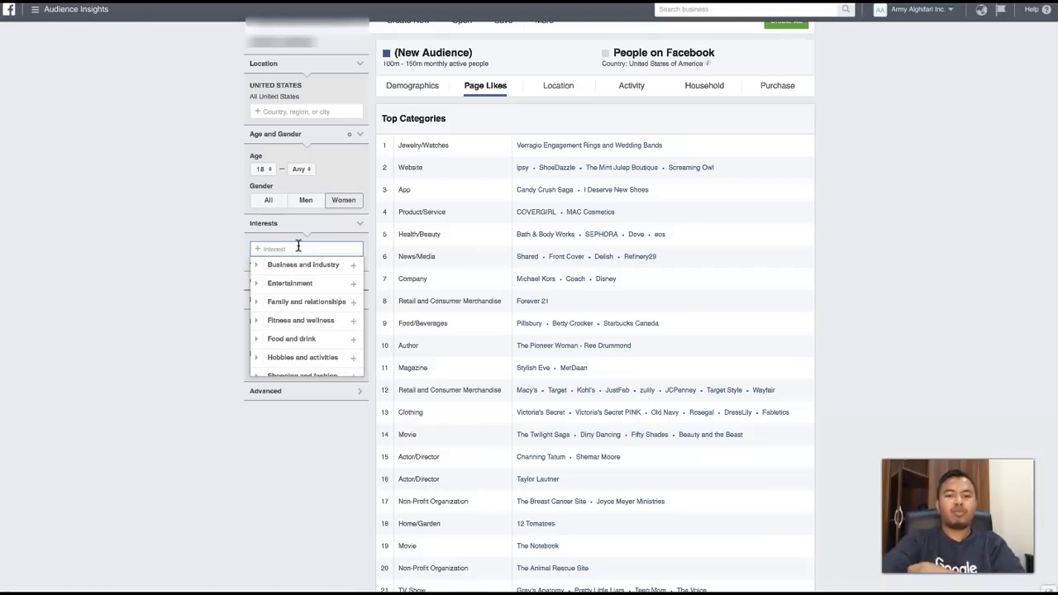
{"action": "type", "text": "beauty"}
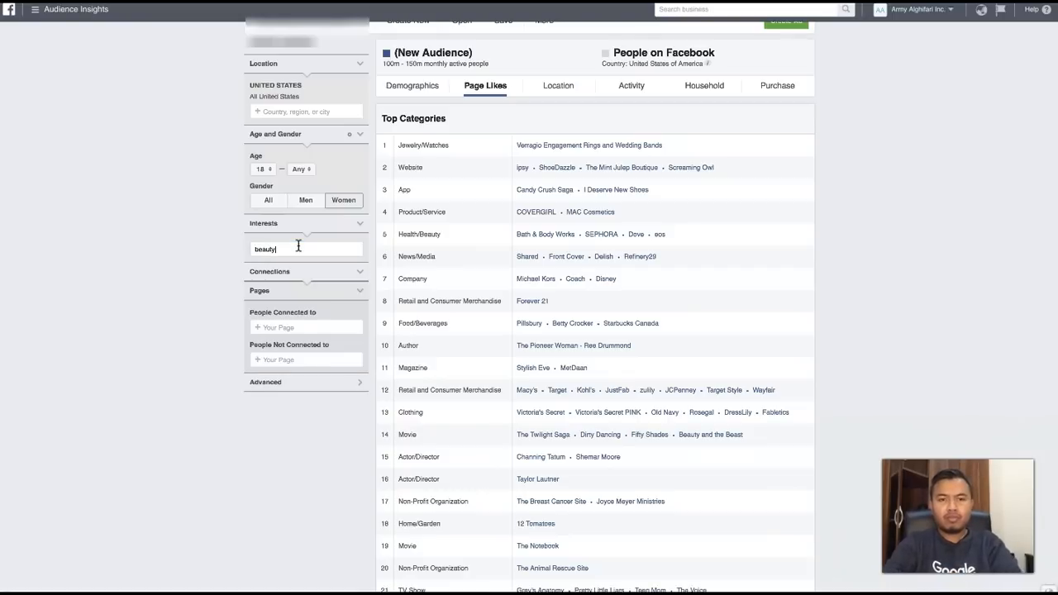
{"action": "left_click", "coordinate": [300, 266]}
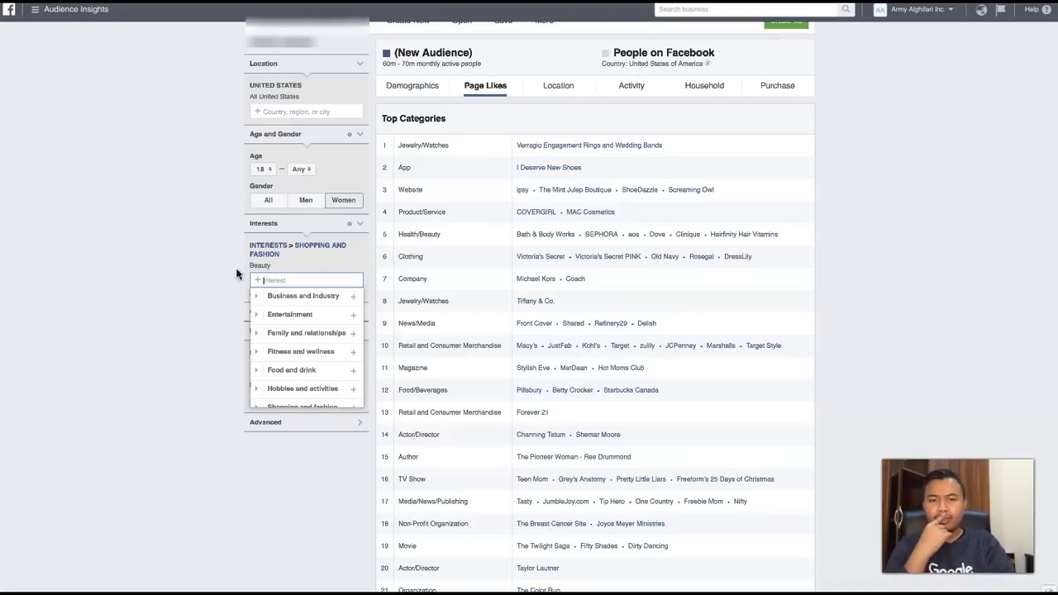
{"action": "left_click", "coordinate": [173, 302]}
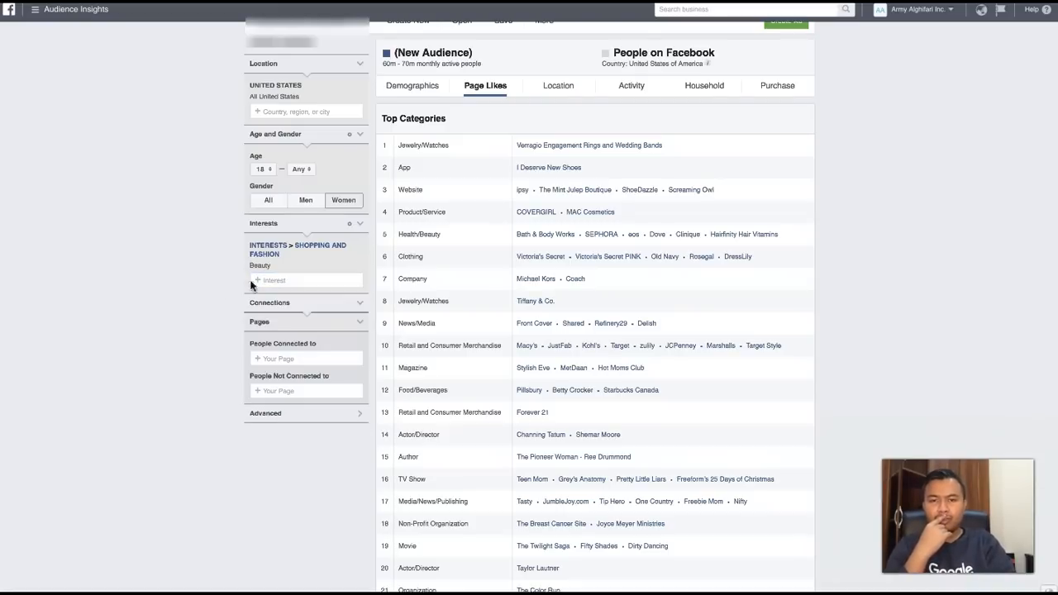
- Check the demographics of the Beauty audience, then return to its page likes
{"action": "left_click", "coordinate": [419, 87]}
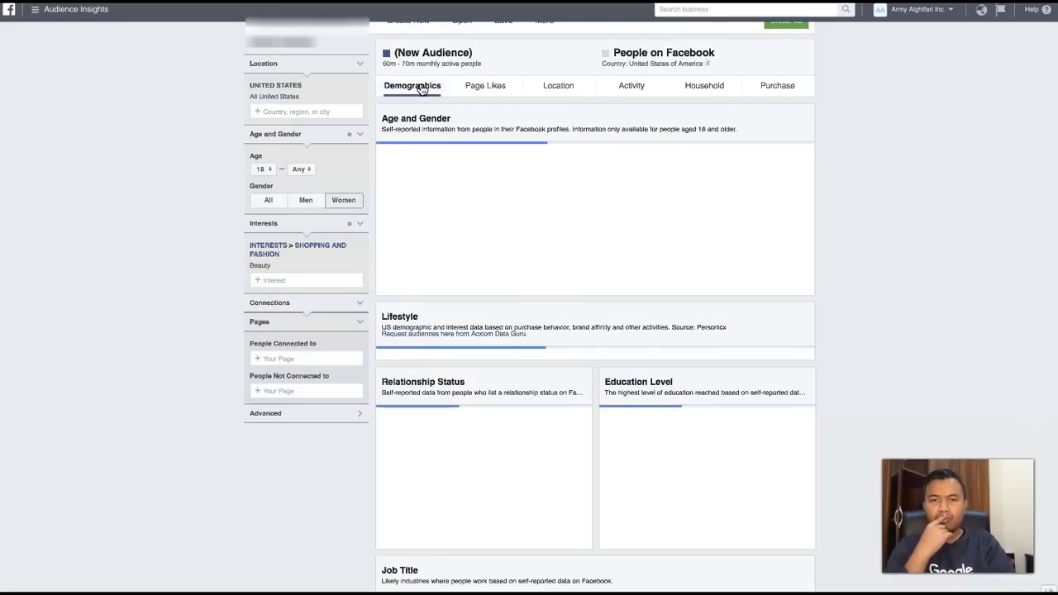
{"action": "left_click", "coordinate": [484, 88]}
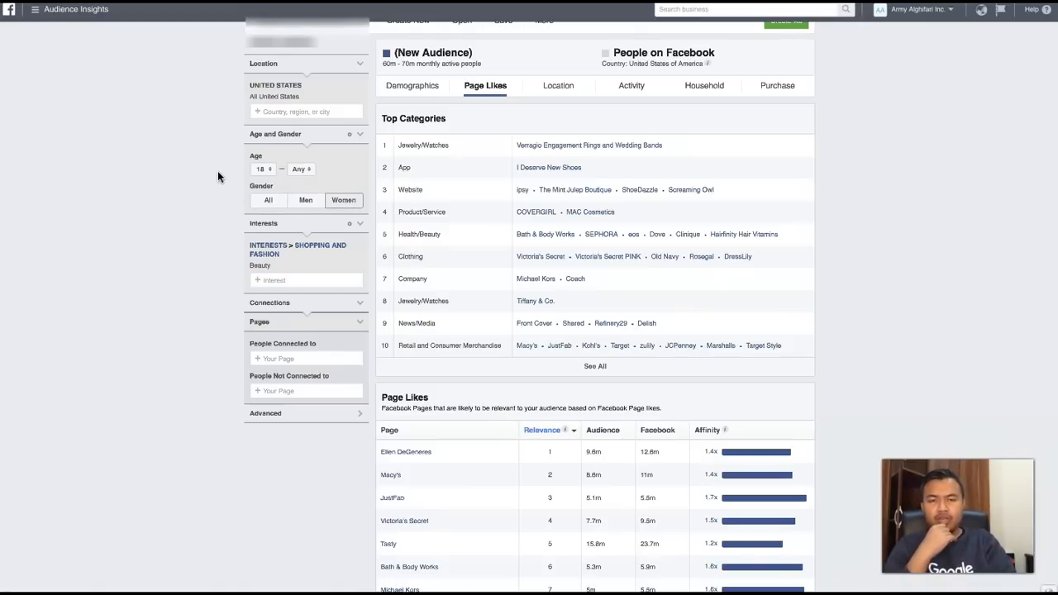
- Set the audience's maximum age to 30 and look over the page likes for women aged 18 to 30
{"action": "left_click", "coordinate": [297, 170]}
{"action": "scroll", "coordinate": [302, 245], "scroll_direction": "down", "scroll_amount": 2}
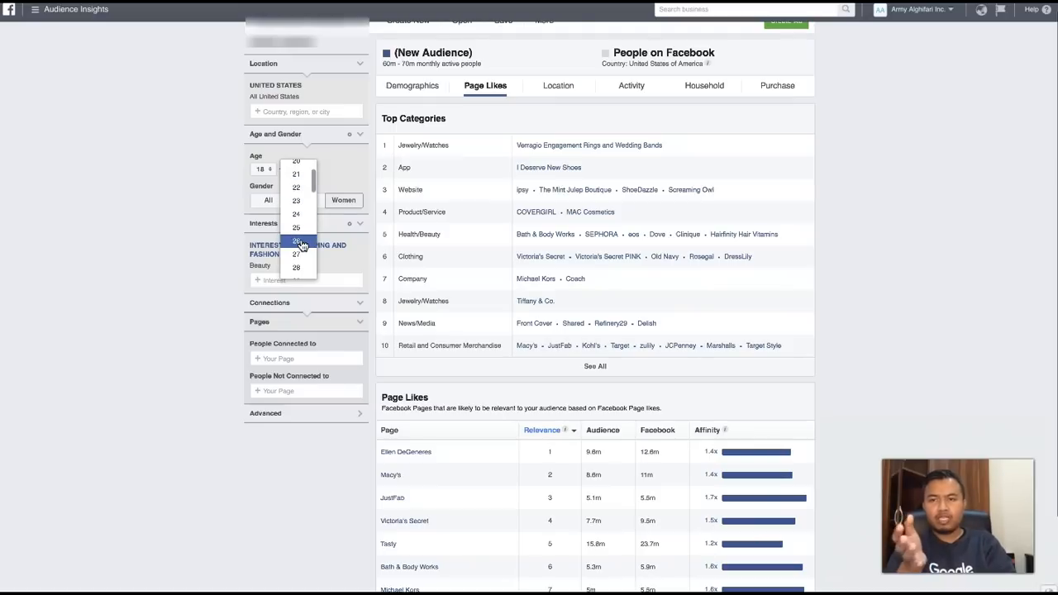
{"action": "scroll", "coordinate": [301, 245], "scroll_direction": "down", "scroll_amount": 4}
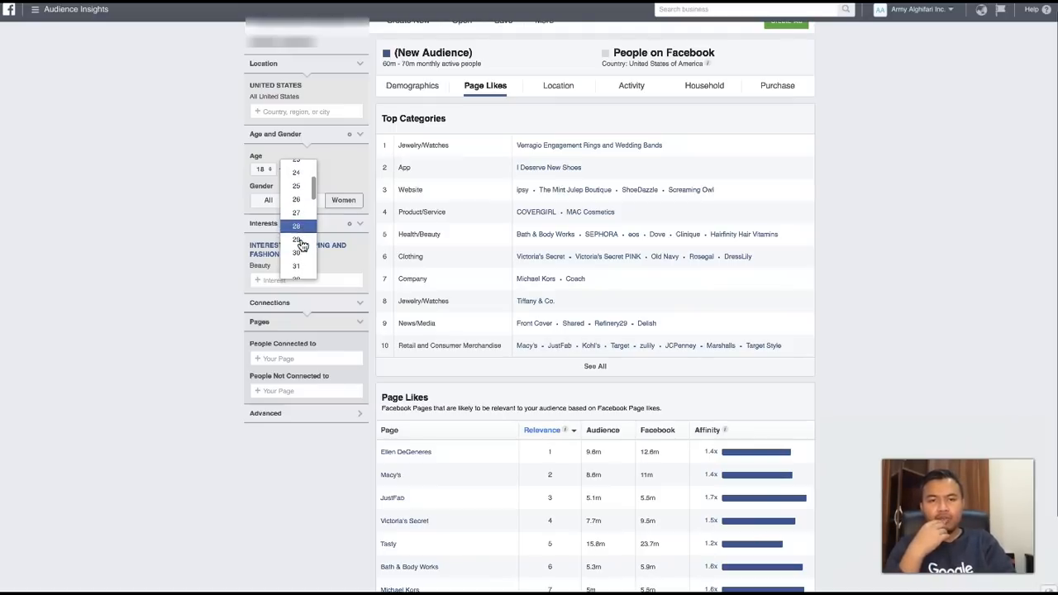
{"action": "left_click", "coordinate": [296, 225]}
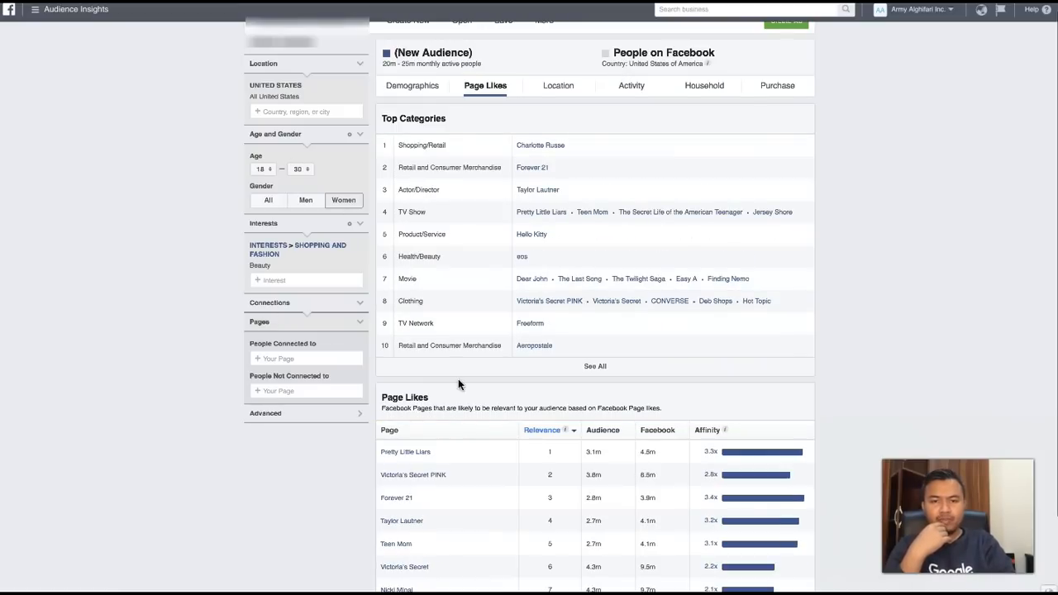
{"action": "scroll", "coordinate": [459, 384], "scroll_direction": "down", "scroll_amount": 1}
{"action": "scroll", "coordinate": [458, 384], "scroll_direction": "down", "scroll_amount": 1}
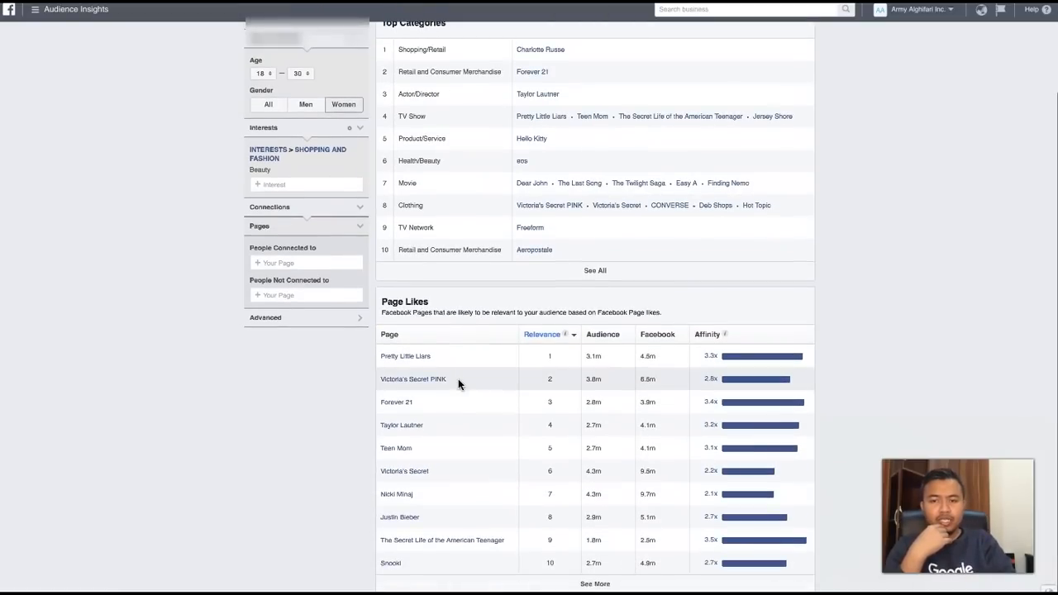
- Replace the Beauty interest with the additional interest Facial
{"action": "left_click", "coordinate": [275, 184]}
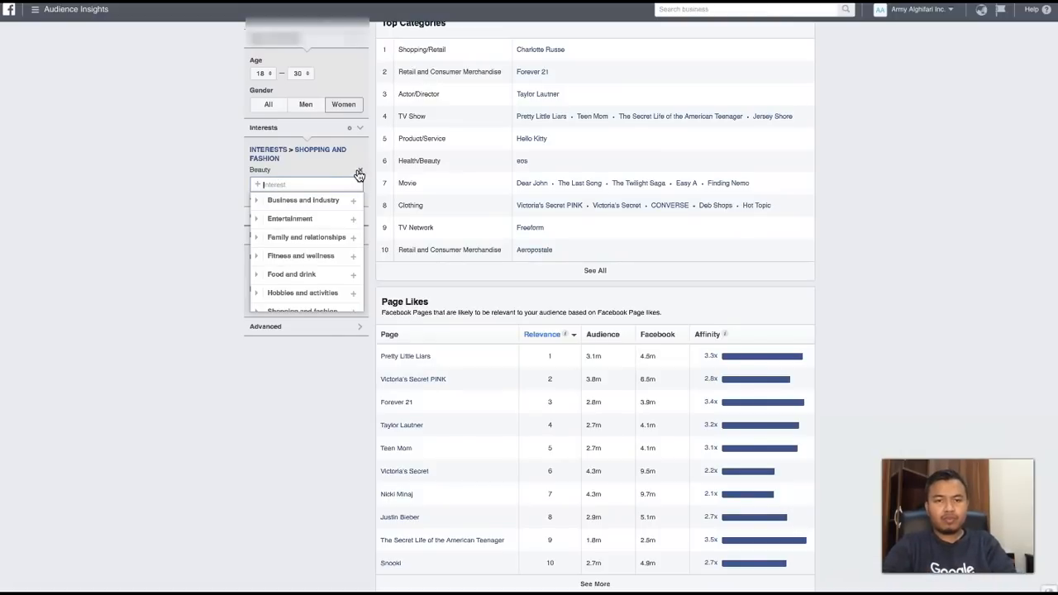
{"action": "type", "text": "face "}
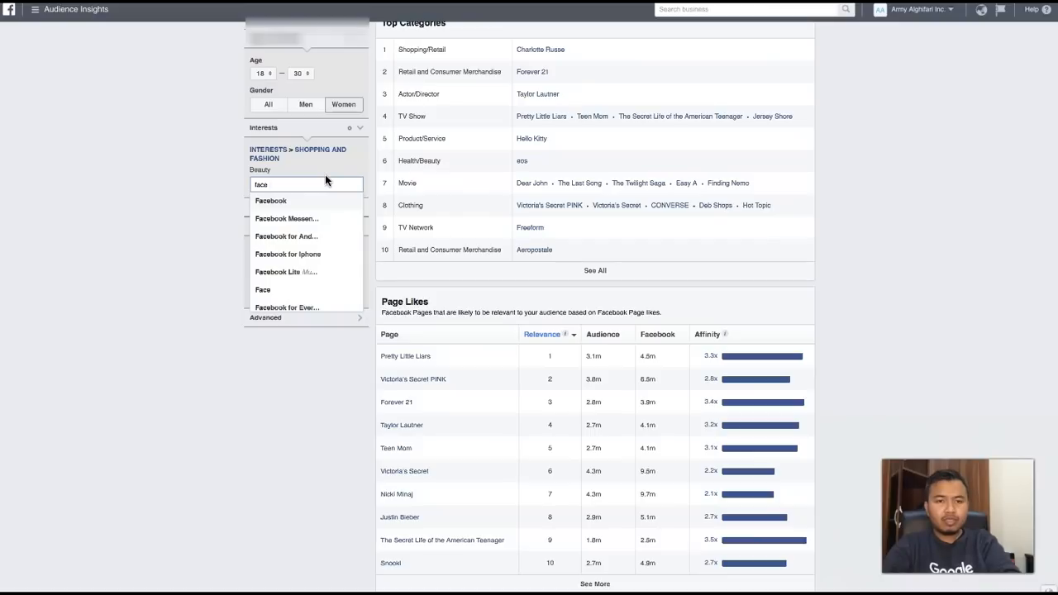
{"action": "type", "text": "treat"}
{"action": "key", "text": "BackSpace"}
{"action": "key", "text": "BackSpace"}
{"action": "key", "text": "BackSpace"}
{"action": "key", "text": "BackSpace"}
{"action": "key", "text": "BackSpace"}
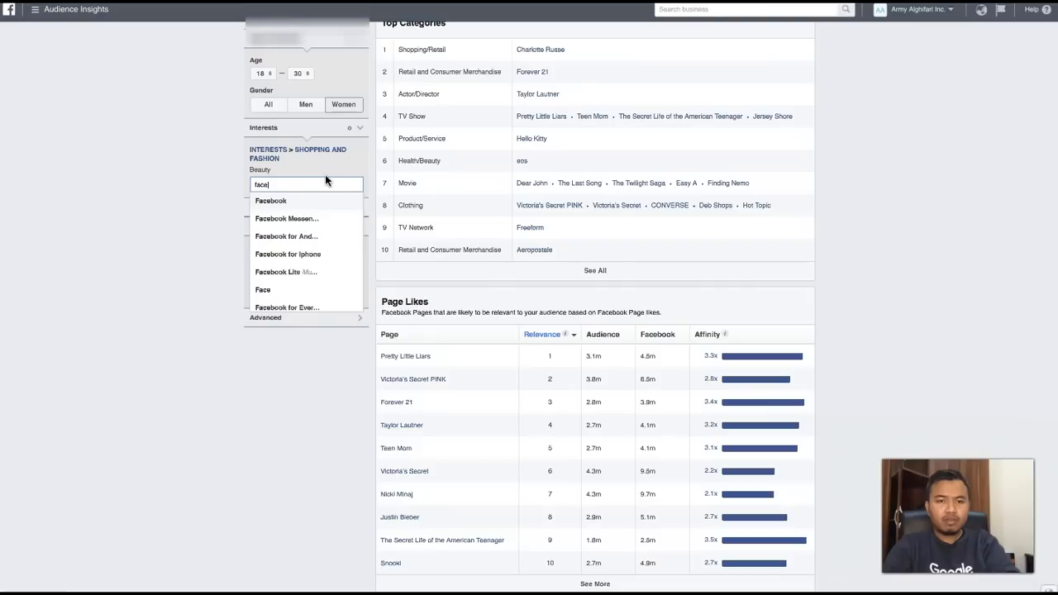
{"action": "key", "text": "BackSpace"}
{"action": "key", "text": "BackSpace"}
{"action": "key", "text": "BackSpace"}
{"action": "key", "text": "BackSpace"}
{"action": "key", "text": "BackSpace"}
{"action": "type", "text": "face"}
{"action": "key", "text": "BackSpace"}
{"action": "key", "text": "BackSpace"}
{"action": "type", "text": "ia"}
{"action": "key", "text": "BackSpace"}
{"action": "type", "text": "al"}
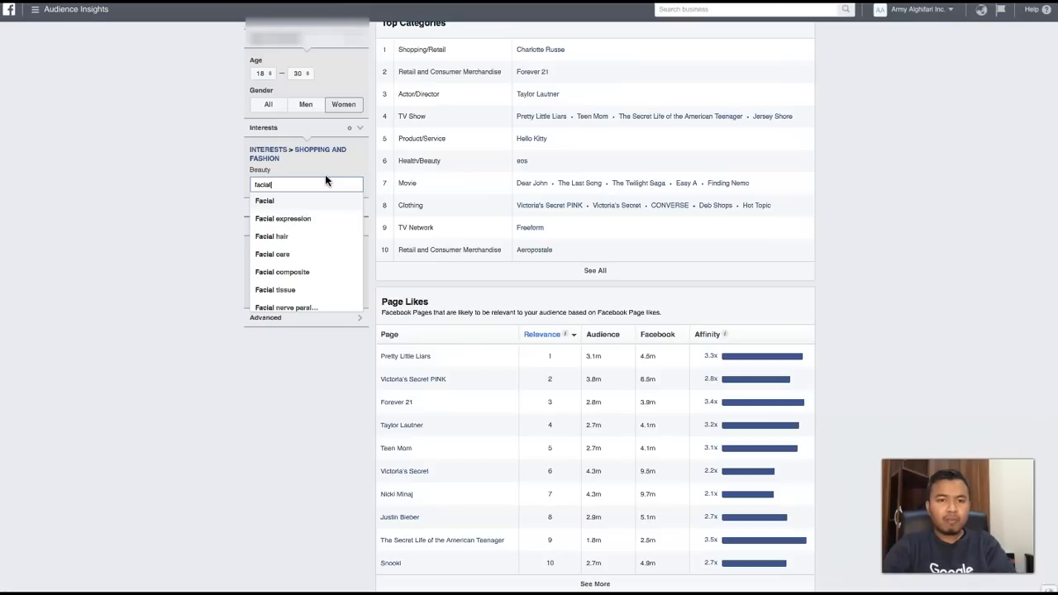
{"action": "left_click", "coordinate": [307, 205]}
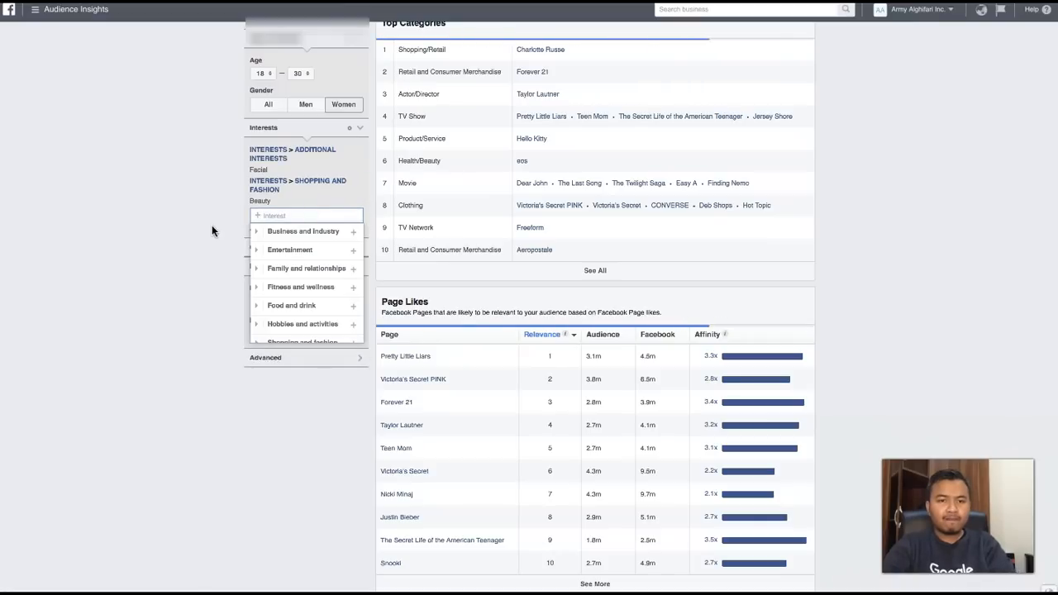
{"action": "left_click", "coordinate": [362, 185]}
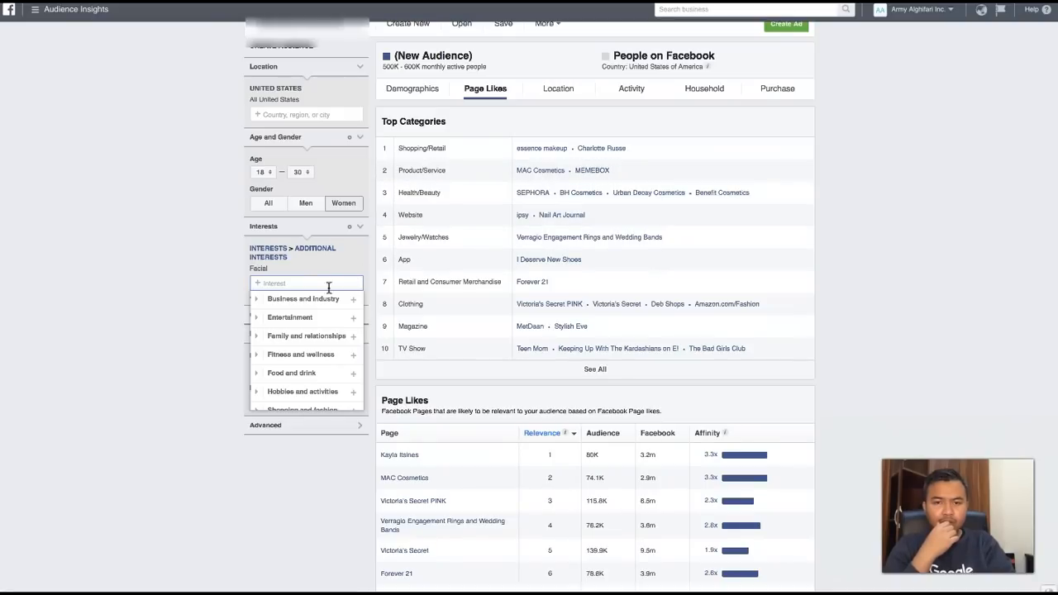
- Review the Top Categories list and compare page affinity in the Page Likes table for the Facial audience
{"action": "scroll", "coordinate": [545, 266], "scroll_direction": "down", "scroll_amount": 1}
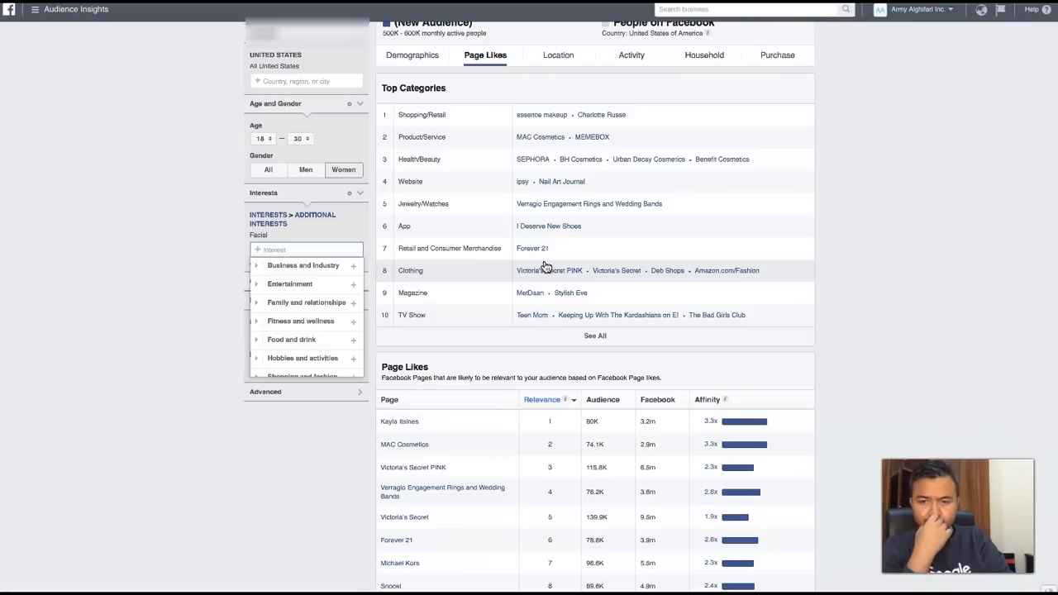
{"action": "scroll", "coordinate": [546, 266], "scroll_direction": "down", "scroll_amount": 1}
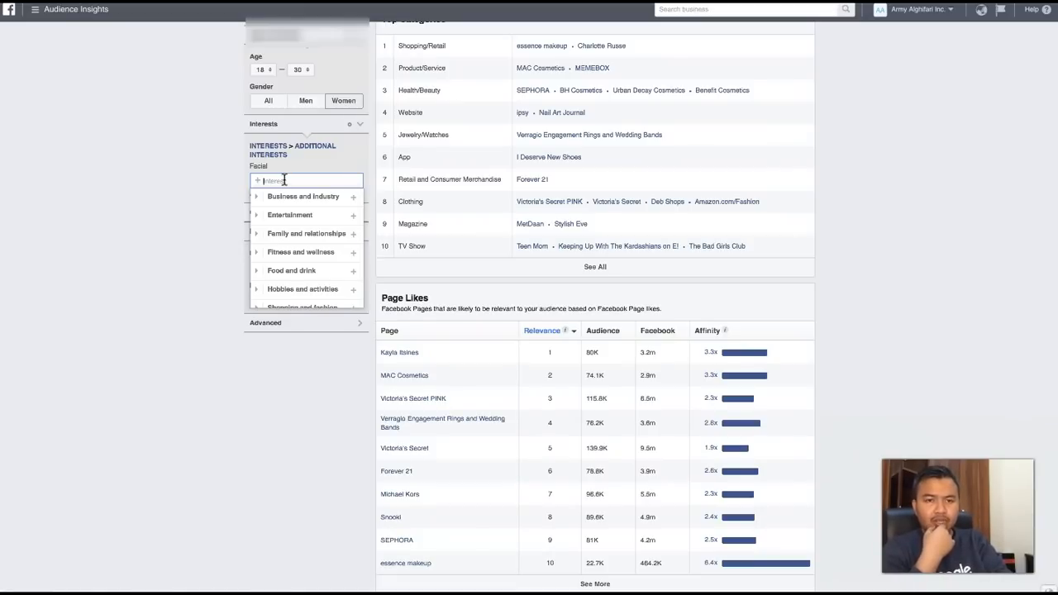
{"action": "left_click", "coordinate": [187, 202]}
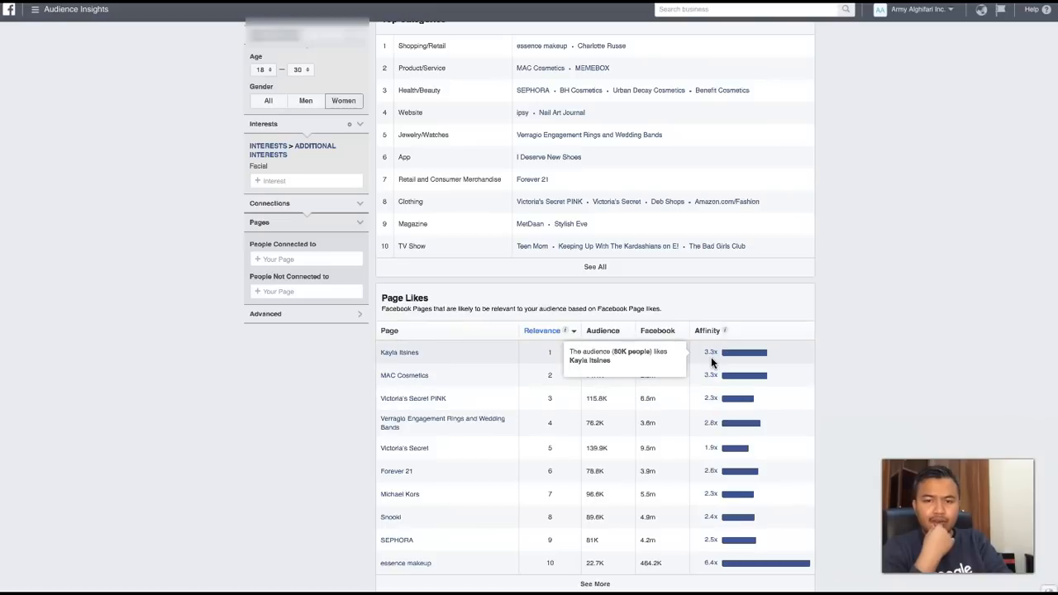
{"action": "scroll", "coordinate": [705, 234], "scroll_direction": "up", "scroll_amount": 3}
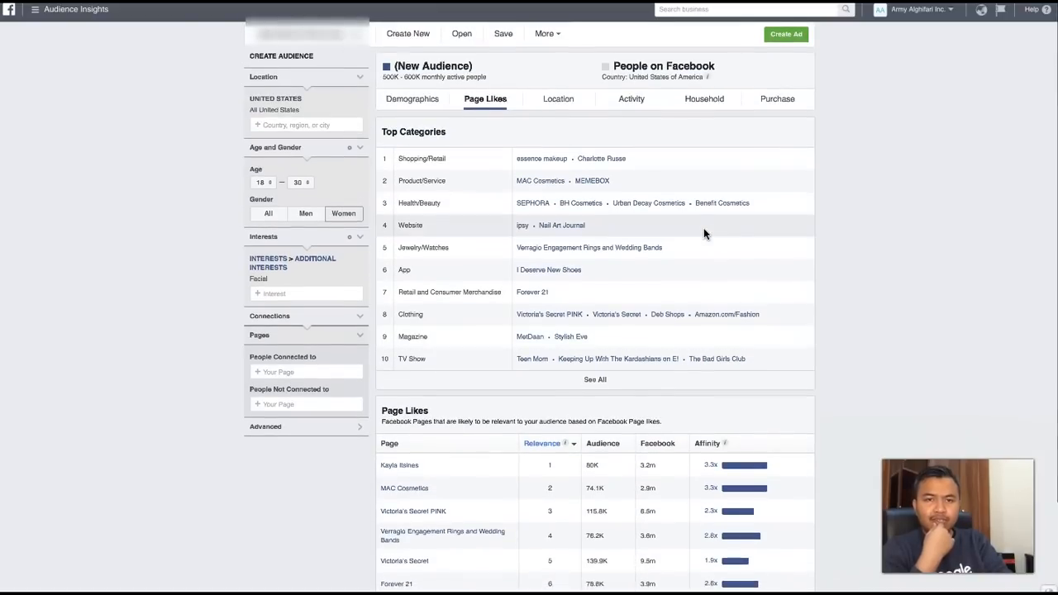
{"action": "scroll", "coordinate": [562, 163], "scroll_direction": "down", "scroll_amount": 3}
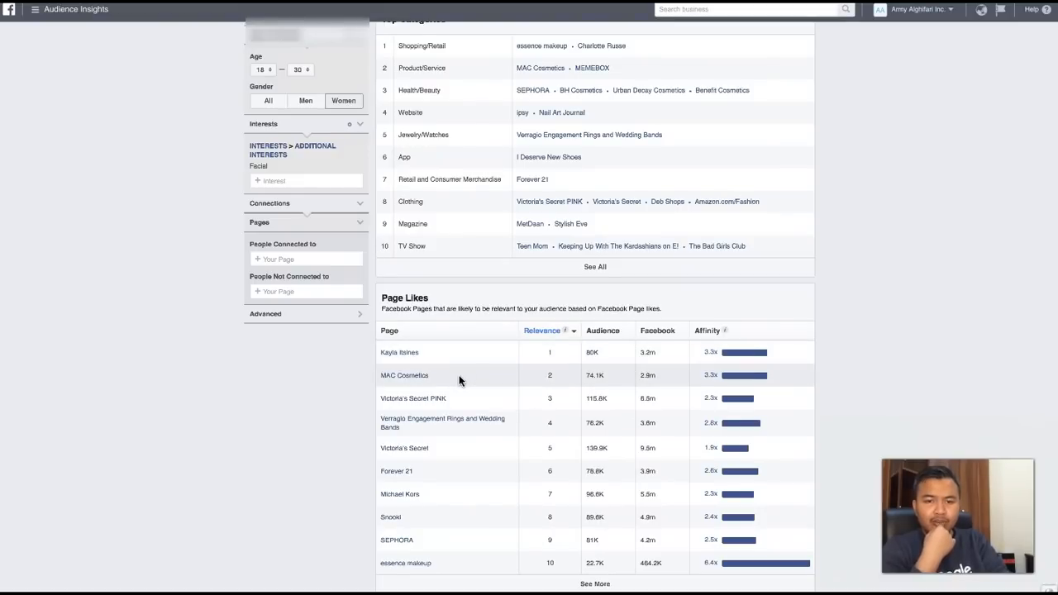
{"action": "mouse_move", "coordinate": [701, 354]}
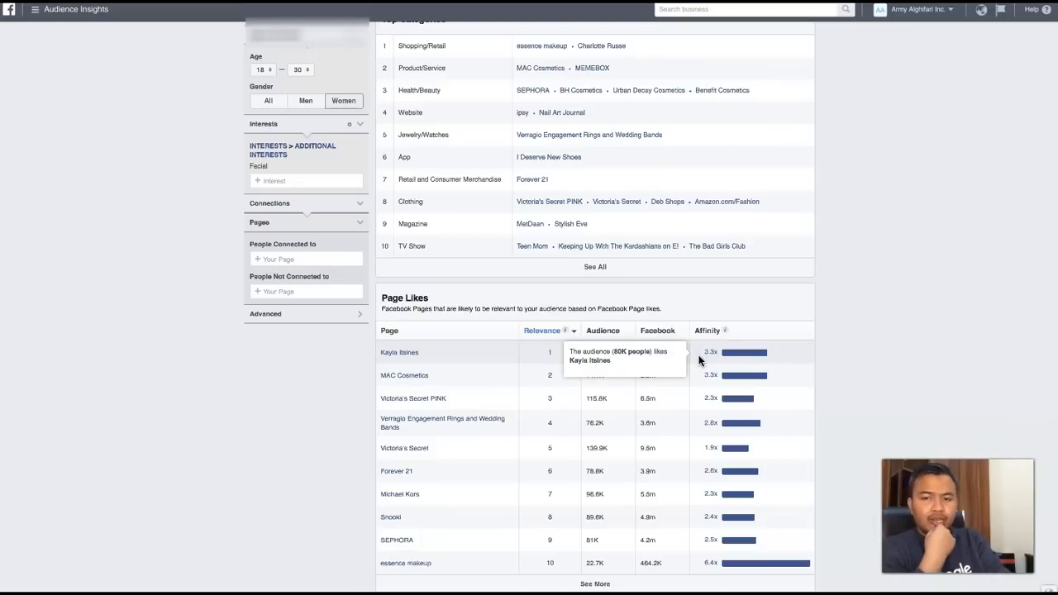
{"action": "mouse_move", "coordinate": [699, 400]}
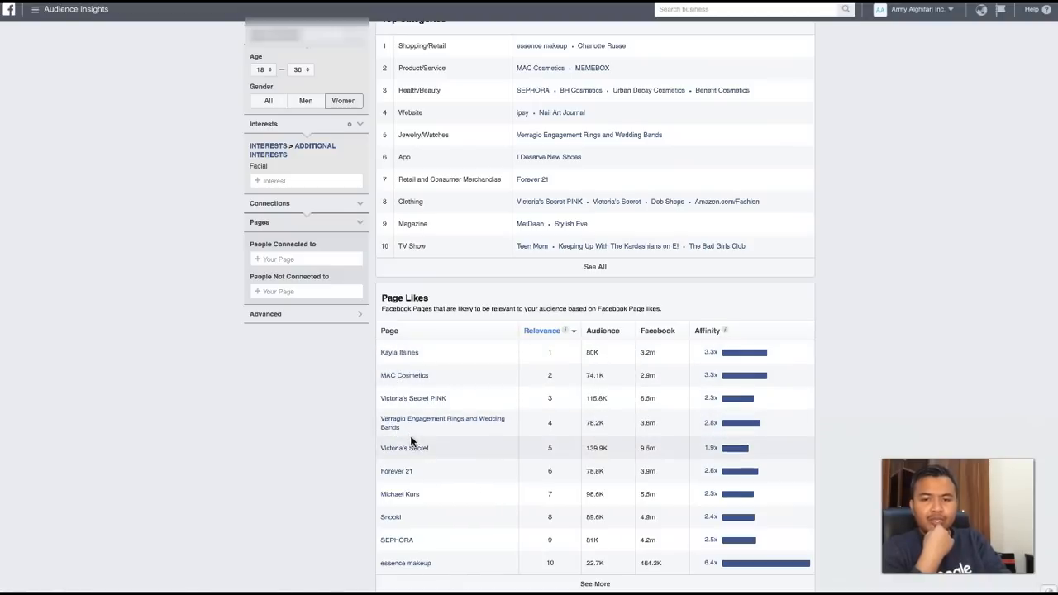
{"action": "mouse_move", "coordinate": [402, 451]}
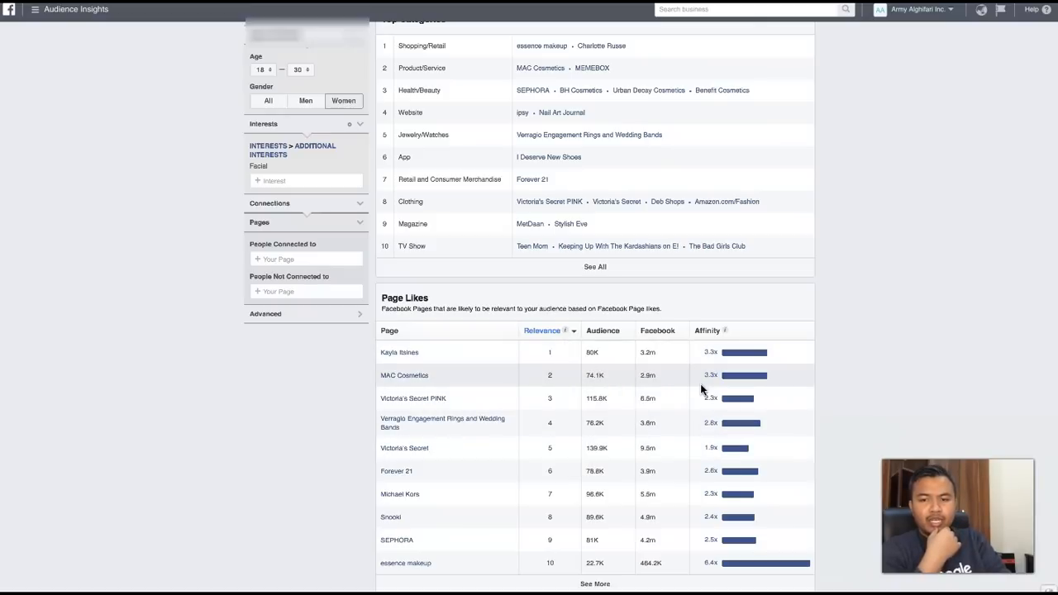
{"action": "scroll", "coordinate": [542, 245], "scroll_direction": "up", "scroll_amount": 3}
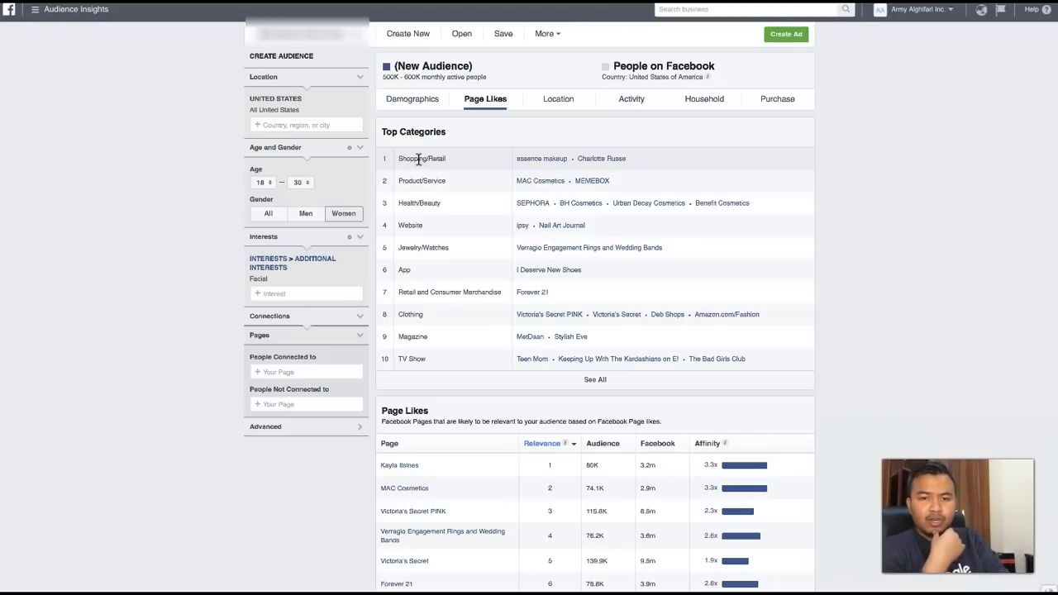
- Open the MetDaan page from the Magazine category, skim its posts and engagement, and return to the Facial audience's page likes
{"action": "left_click", "coordinate": [526, 339]}
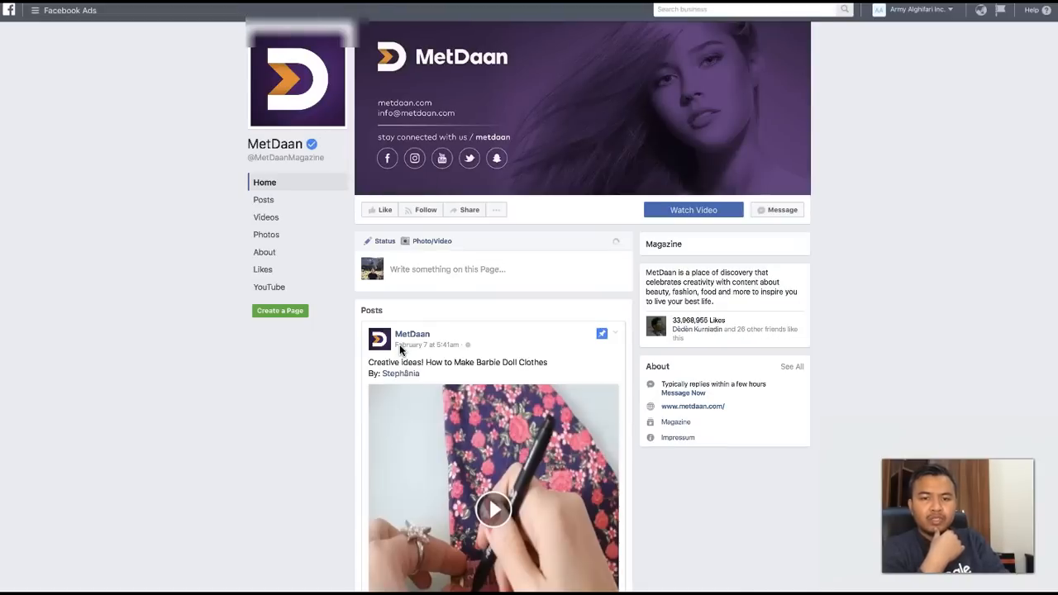
{"action": "scroll", "coordinate": [400, 346], "scroll_direction": "down", "scroll_amount": 2}
{"action": "scroll", "coordinate": [401, 346], "scroll_direction": "up", "scroll_amount": 2}
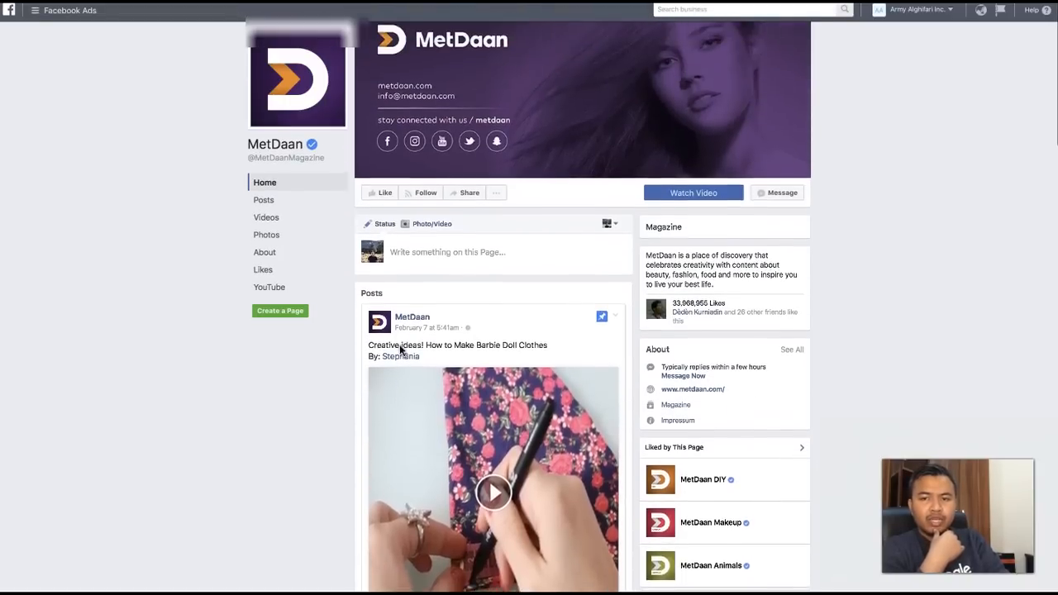
{"action": "scroll", "coordinate": [400, 350], "scroll_direction": "down", "scroll_amount": 3}
{"action": "scroll", "coordinate": [400, 351], "scroll_direction": "up", "scroll_amount": 1}
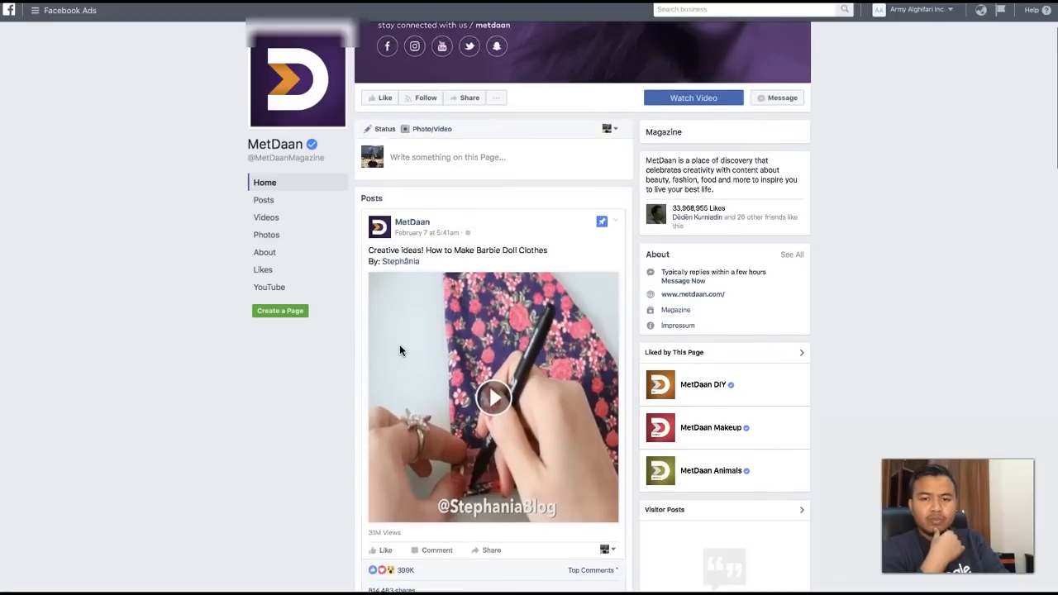
{"action": "scroll", "coordinate": [400, 351], "scroll_direction": "down", "scroll_amount": 4}
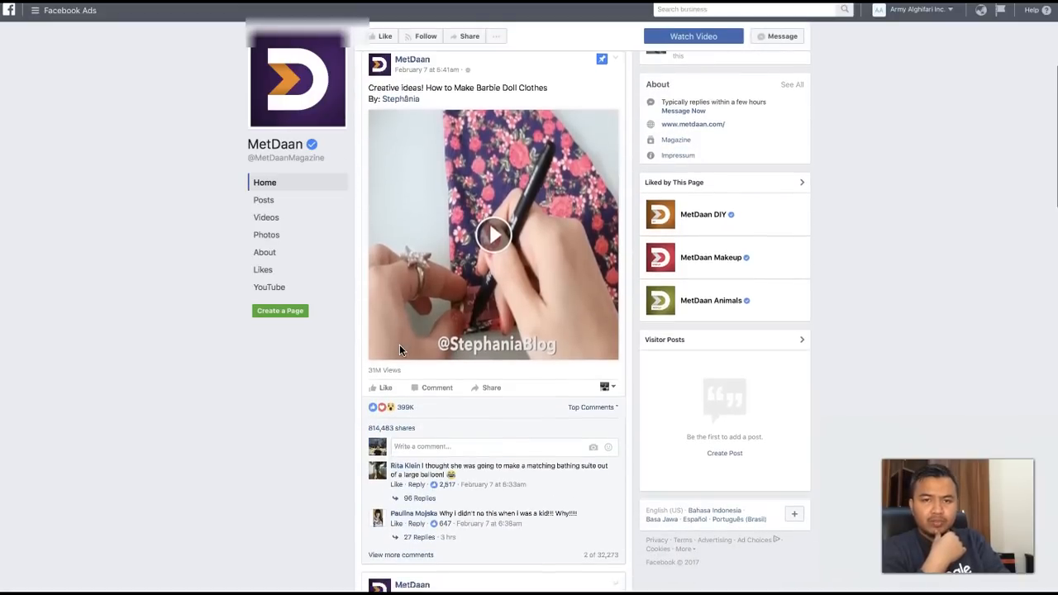
{"action": "scroll", "coordinate": [401, 349], "scroll_direction": "down", "scroll_amount": 6}
{"action": "scroll", "coordinate": [400, 349], "scroll_direction": "up", "scroll_amount": 6}
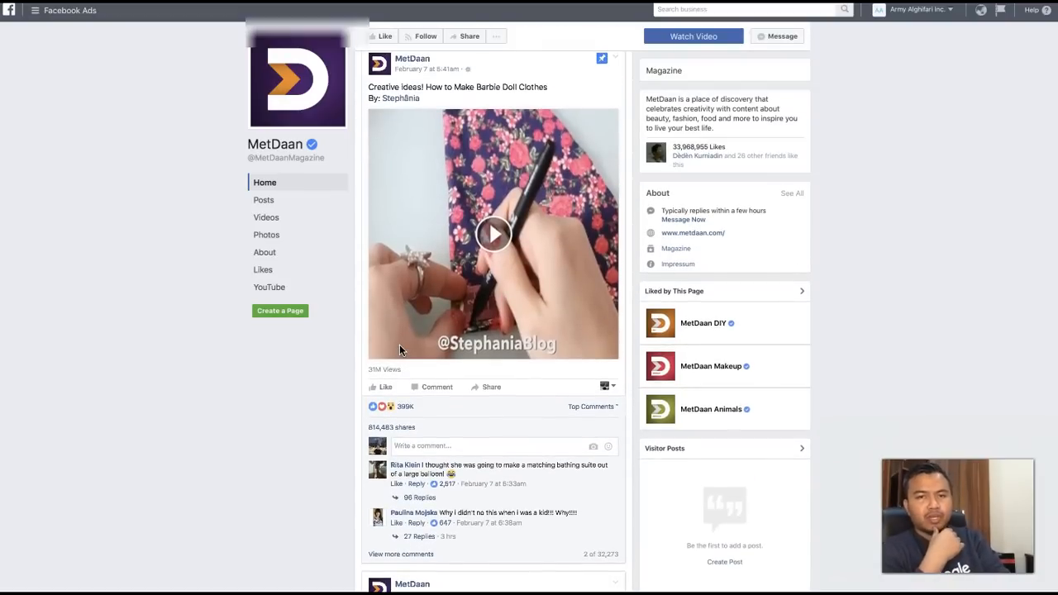
{"action": "scroll", "coordinate": [399, 344], "scroll_direction": "up", "scroll_amount": 4}
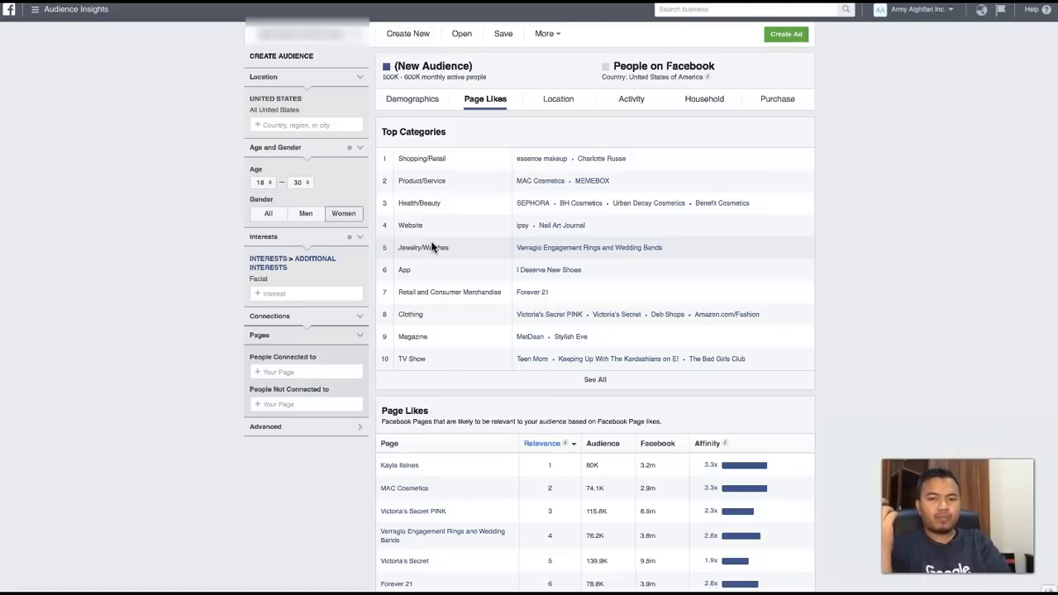
{"action": "scroll", "coordinate": [425, 465], "scroll_direction": "down", "scroll_amount": 3}
{"action": "mouse_move", "coordinate": [398, 478]}
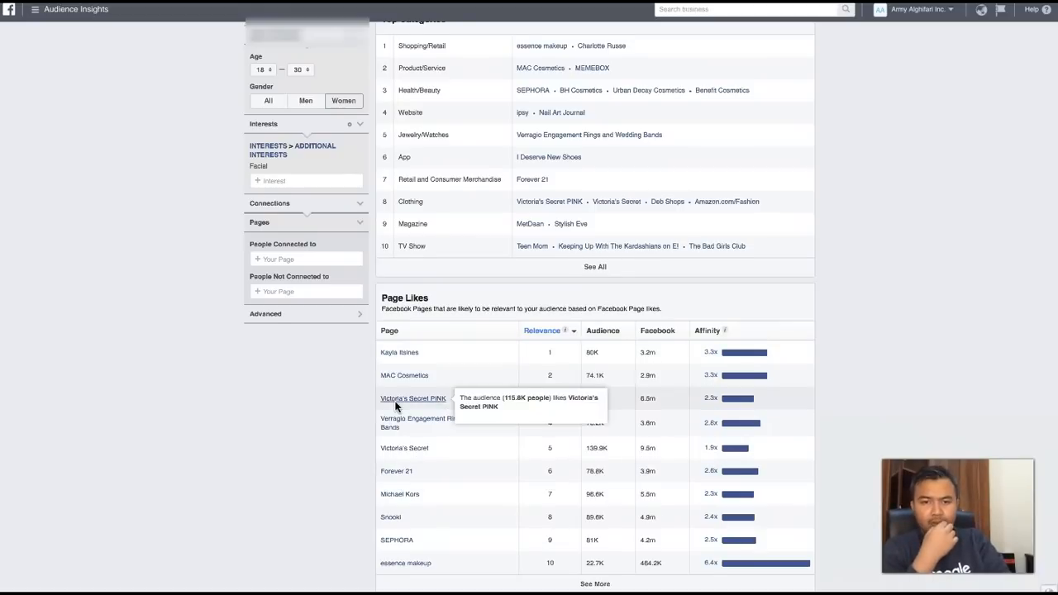
- Replace the Facial interest with Horses under Hobbies and activities > Pets
{"action": "scroll", "coordinate": [380, 414], "scroll_direction": "up", "scroll_amount": 1}
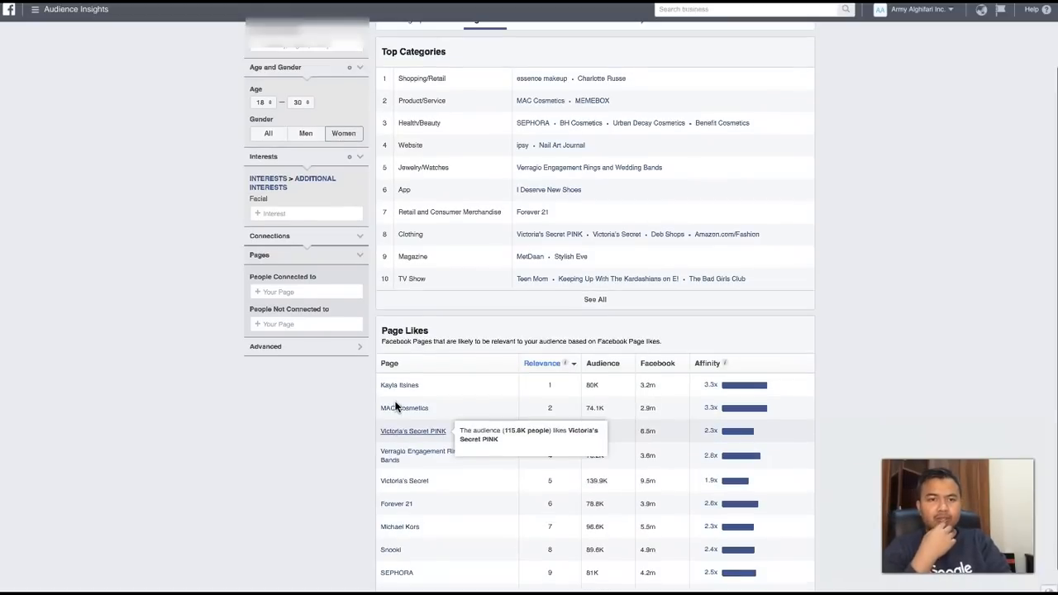
{"action": "left_click", "coordinate": [320, 211]}
{"action": "left_click", "coordinate": [360, 202]}
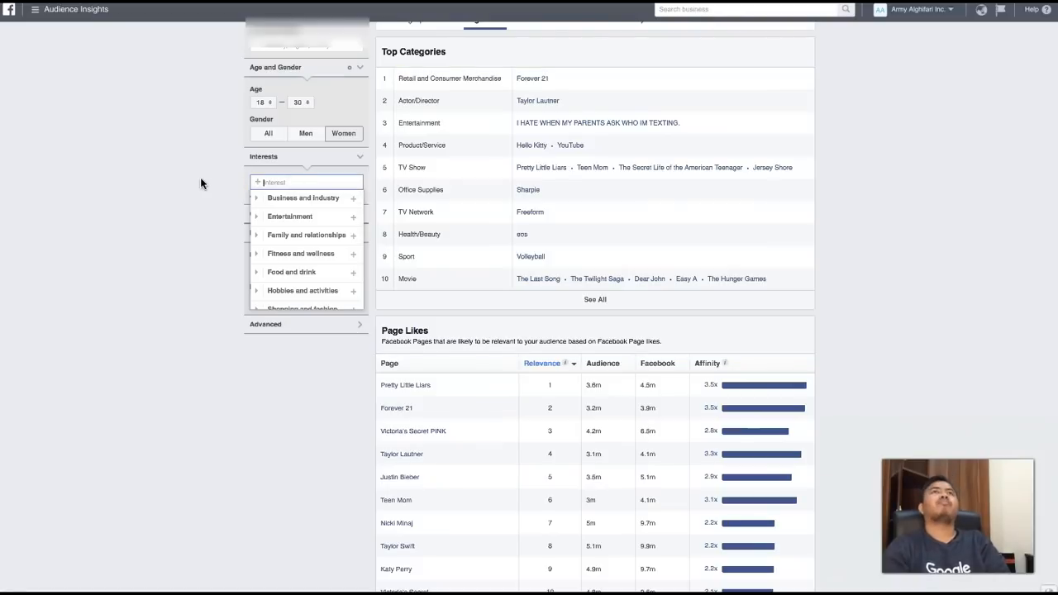
{"action": "scroll", "coordinate": [188, 205], "scroll_direction": "up", "scroll_amount": 1}
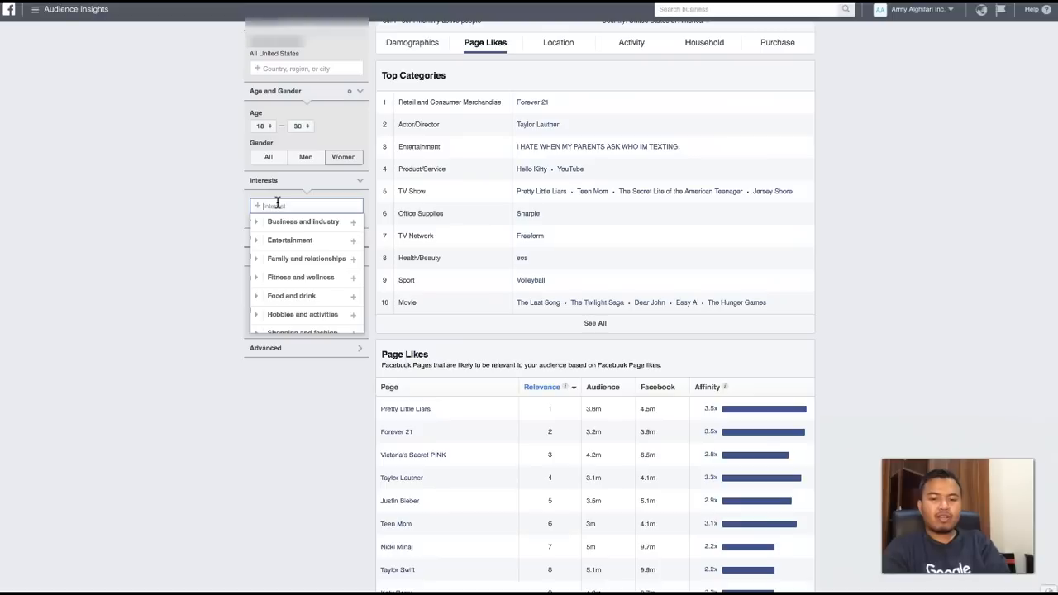
{"action": "type", "text": "horse"}
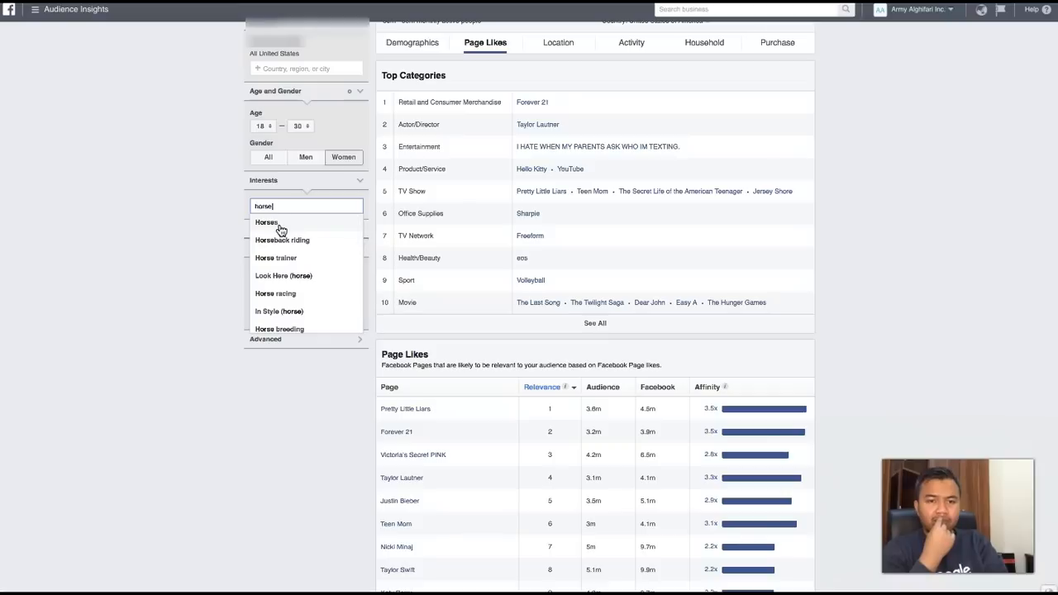
{"action": "left_click", "coordinate": [281, 230]}
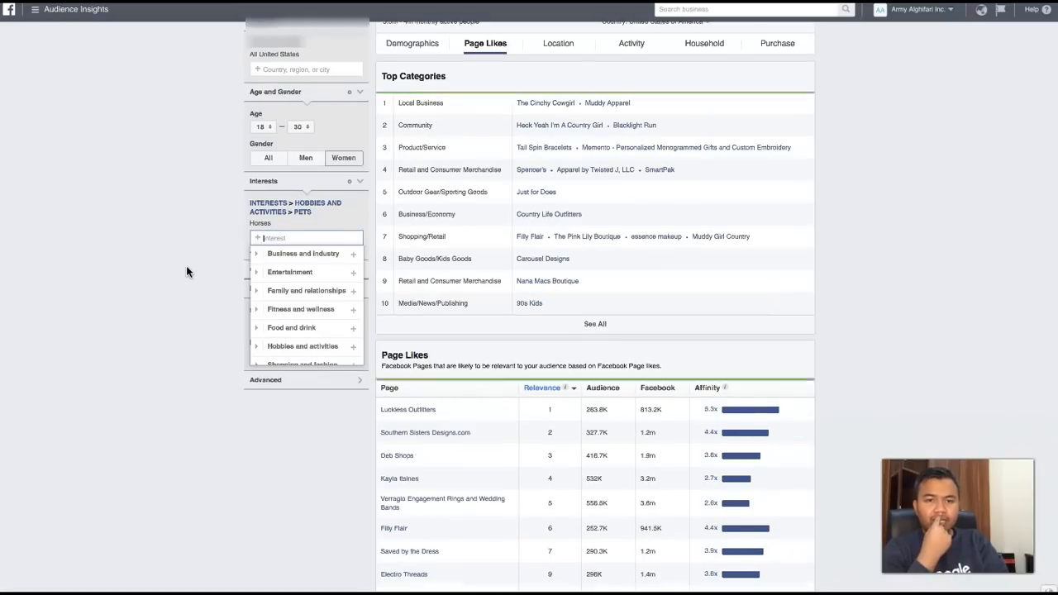
{"action": "left_click", "coordinate": [186, 271]}
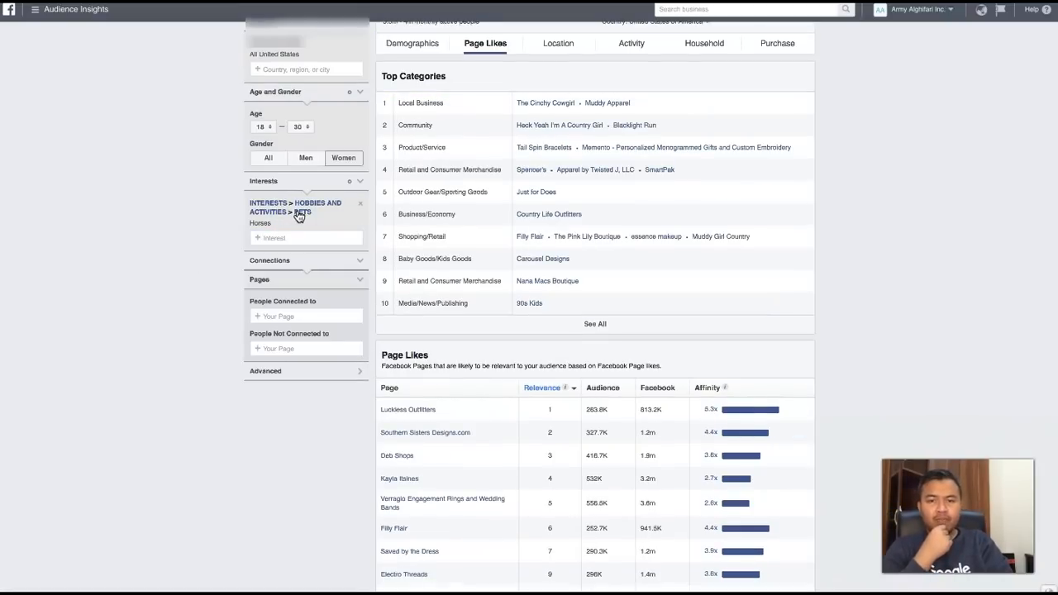
- Review the top categories and the Page Likes table for the Horses audience
{"action": "scroll", "coordinate": [180, 340], "scroll_direction": "down", "scroll_amount": 1}
{"action": "scroll", "coordinate": [180, 340], "scroll_direction": "up", "scroll_amount": 2}
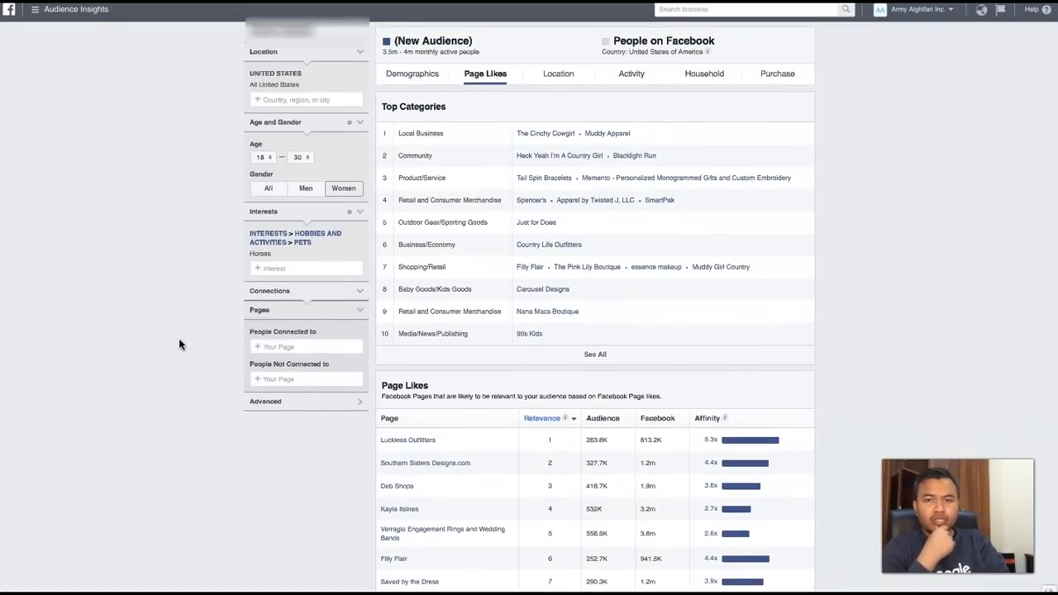
{"action": "scroll", "coordinate": [179, 340], "scroll_direction": "down", "scroll_amount": 1}
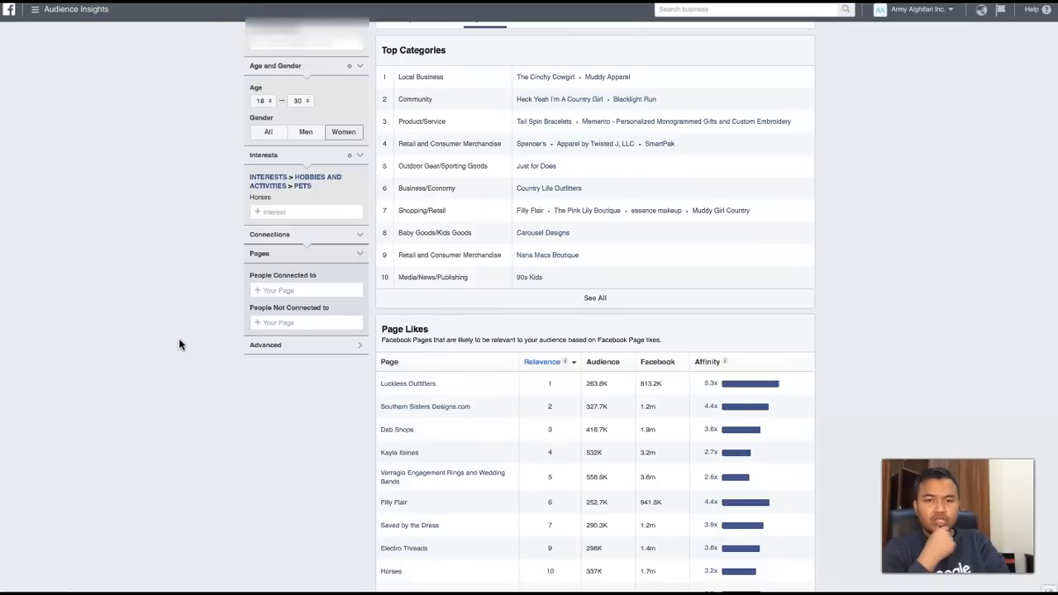
{"action": "scroll", "coordinate": [179, 340], "scroll_direction": "up", "scroll_amount": 1}
{"action": "scroll", "coordinate": [179, 340], "scroll_direction": "down", "scroll_amount": 2}
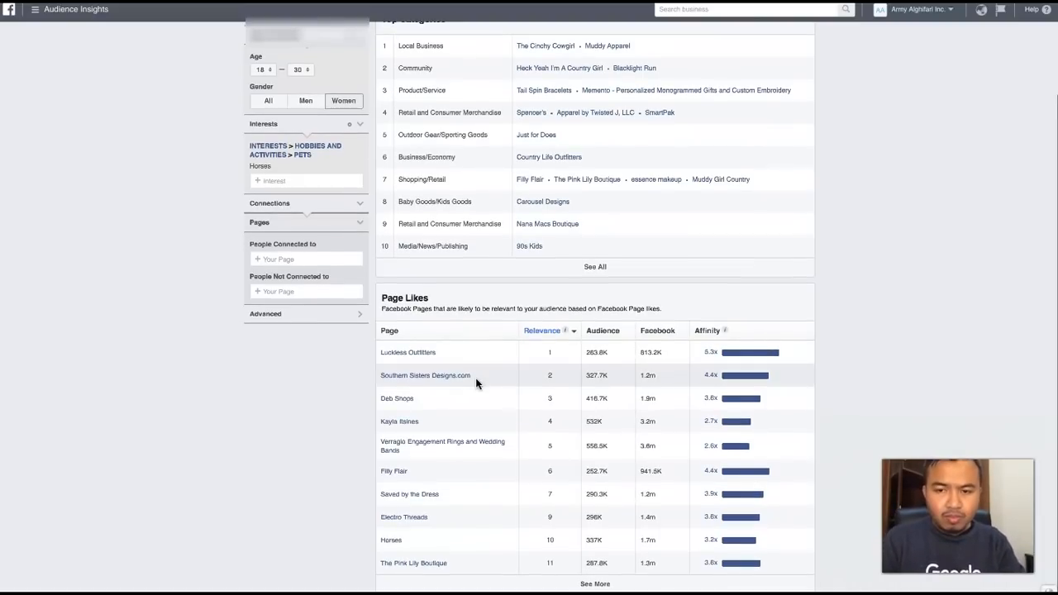
- Try to find the Luckless Outfitters page as an interest, searching for "luckless out", and clear the search
{"action": "right_click", "coordinate": [405, 357]}
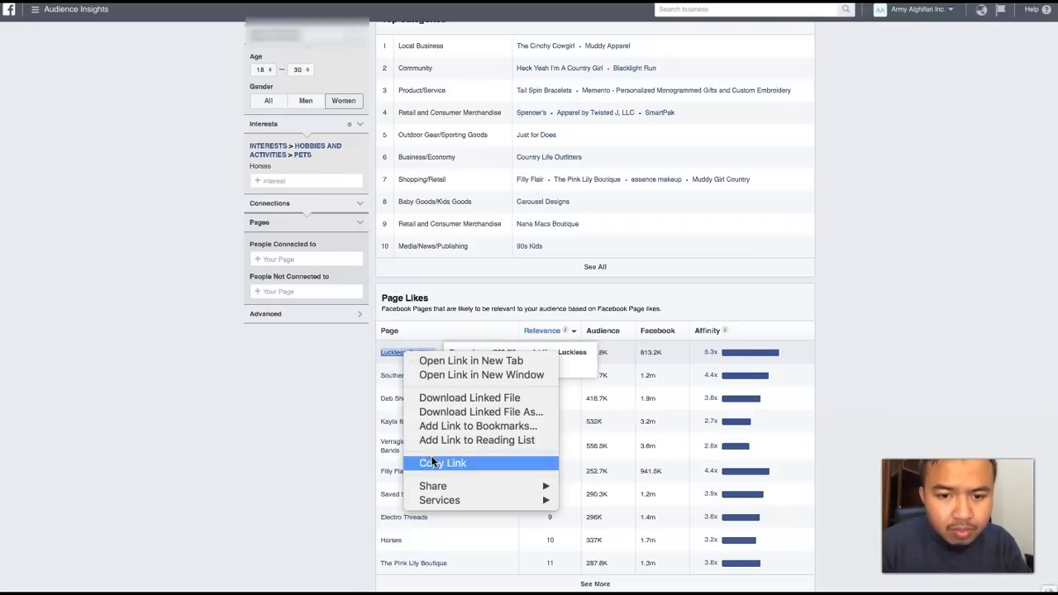
{"action": "left_click", "coordinate": [320, 395]}
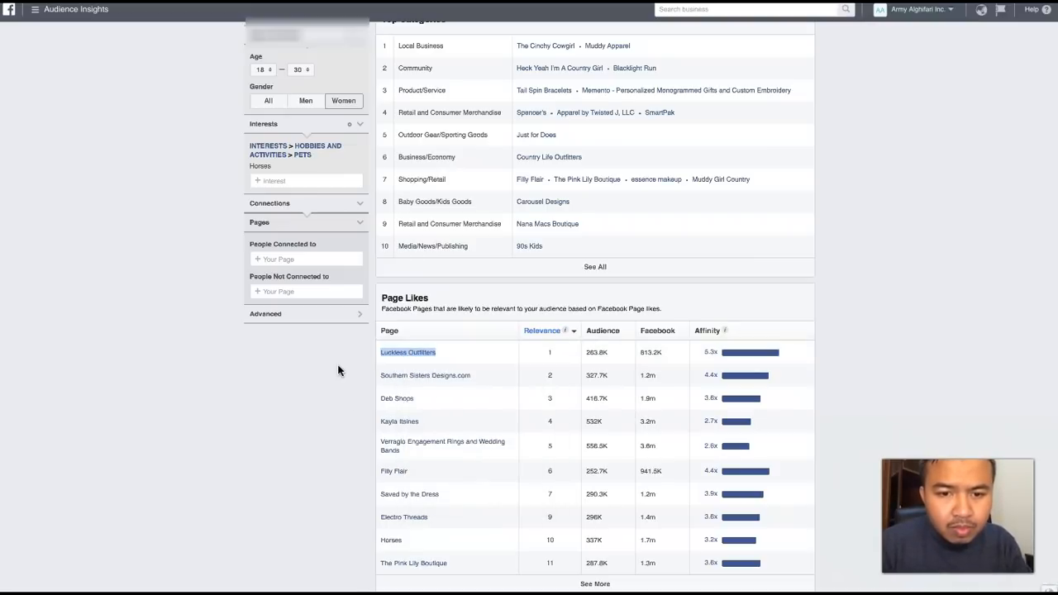
{"action": "left_click", "coordinate": [295, 181]}
{"action": "type", "text": "luckless "}
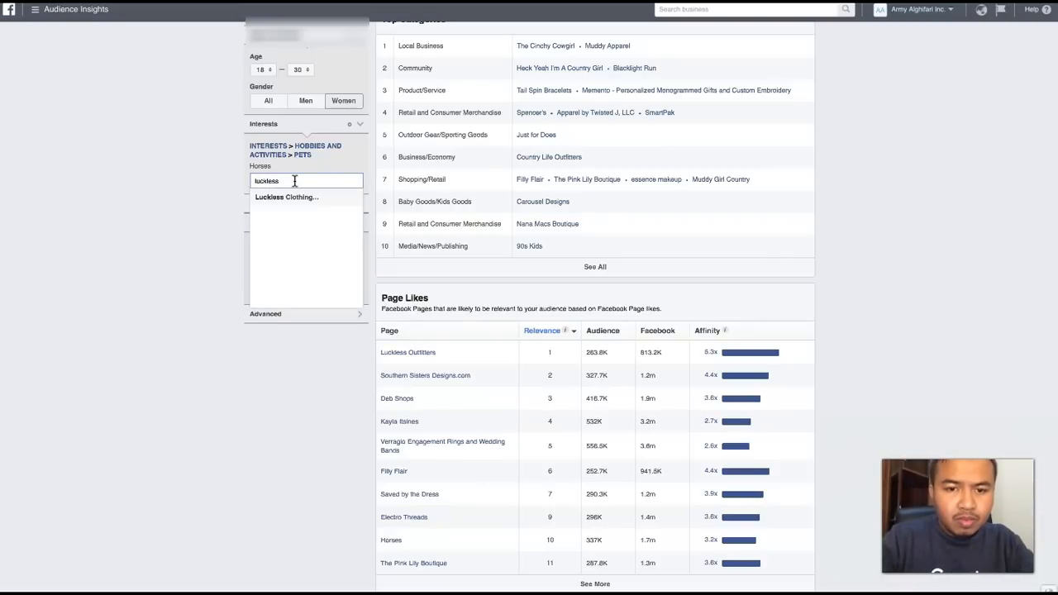
{"action": "type", "text": "out"}
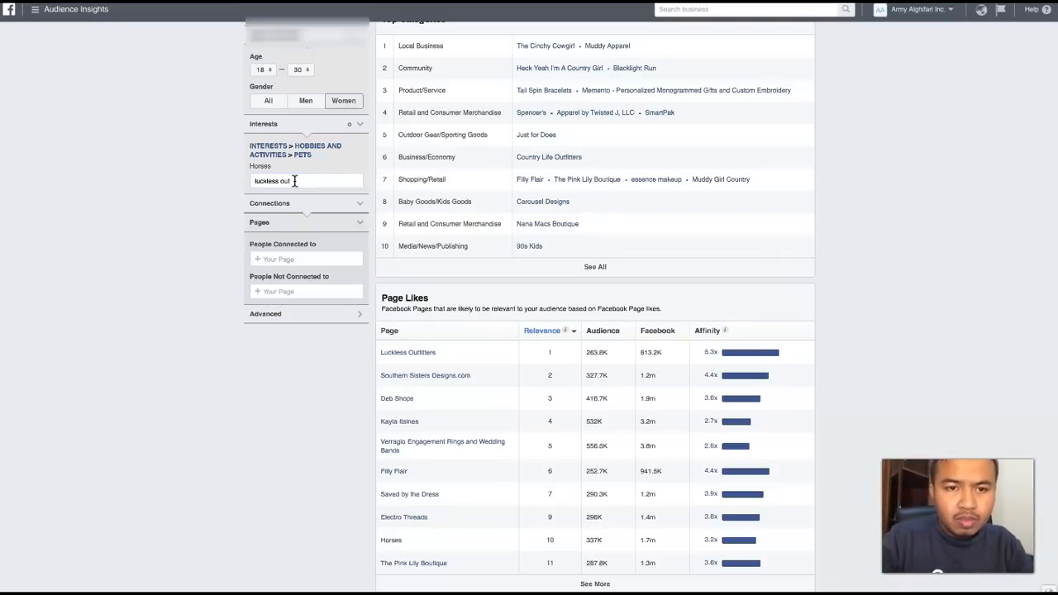
{"action": "key", "text": "BackSpace"}
{"action": "key", "text": "BackSpace"}
{"action": "key", "text": "BackSpace"}
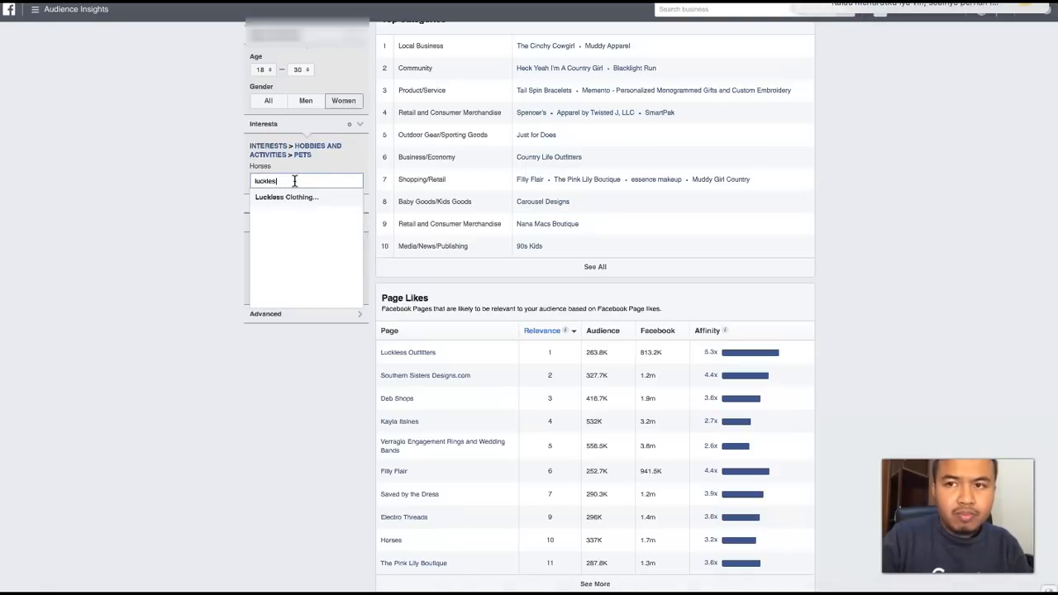
{"action": "key", "text": "BackSpace"}
{"action": "key", "text": "BackSpace"}
{"action": "key", "text": "BackSpace"}
{"action": "key", "text": "BackSpace"}
{"action": "key", "text": "BackSpace"}
{"action": "key", "text": "BackSpace"}
{"action": "key", "text": "BackSpace"}
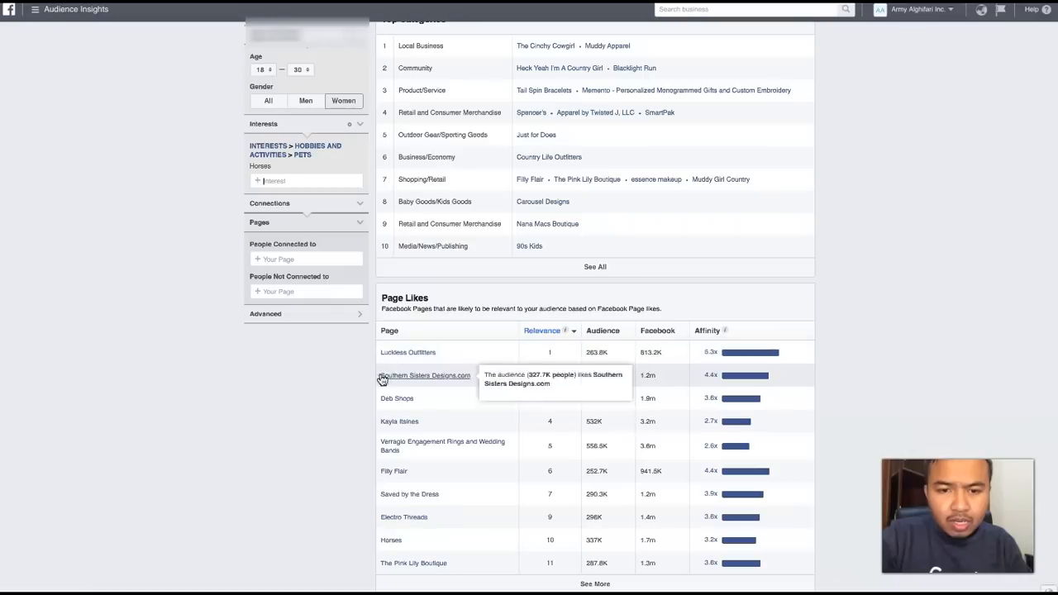
- Replace the Horses interest with Horseback riding under Sports and outdoors > Outdoor recreation
{"action": "scroll", "coordinate": [439, 171], "scroll_direction": "up", "scroll_amount": 2}
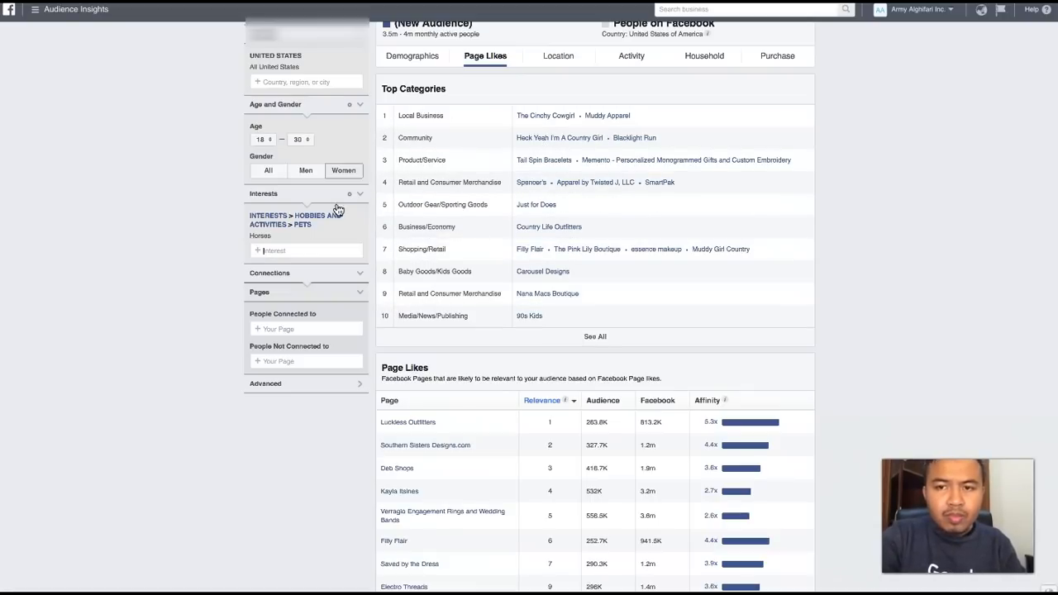
{"action": "left_click", "coordinate": [294, 250]}
{"action": "type", "text": "horse"}
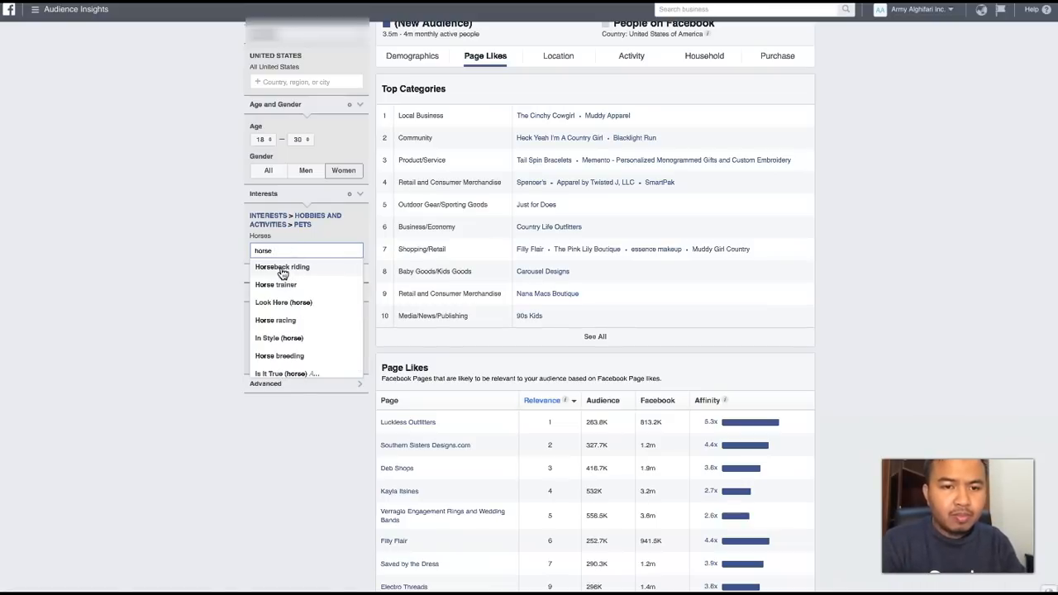
{"action": "left_click", "coordinate": [282, 269]}
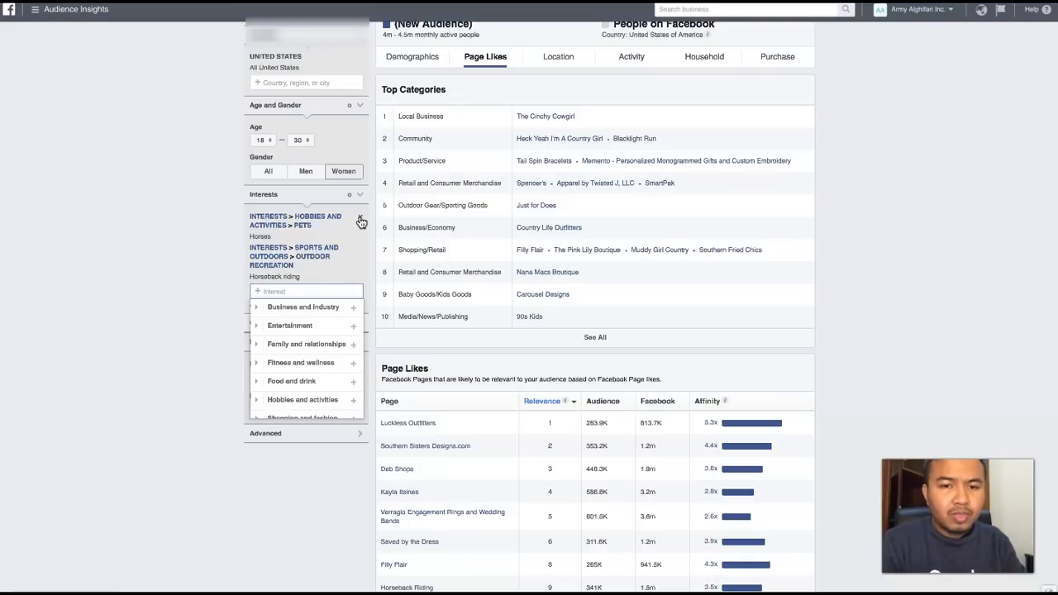
{"action": "left_click", "coordinate": [191, 321]}
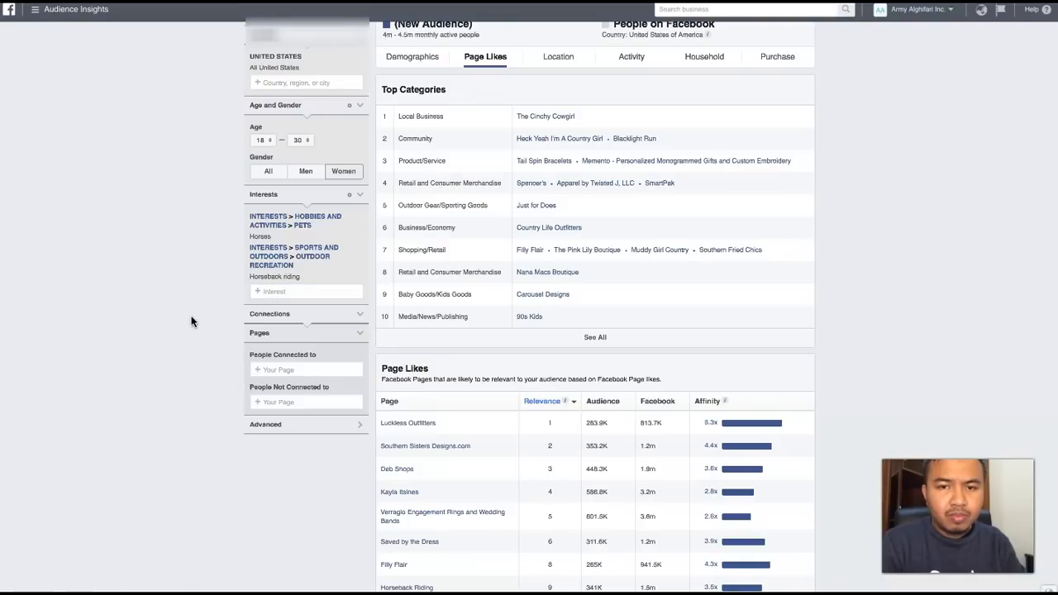
{"action": "left_click", "coordinate": [360, 219]}
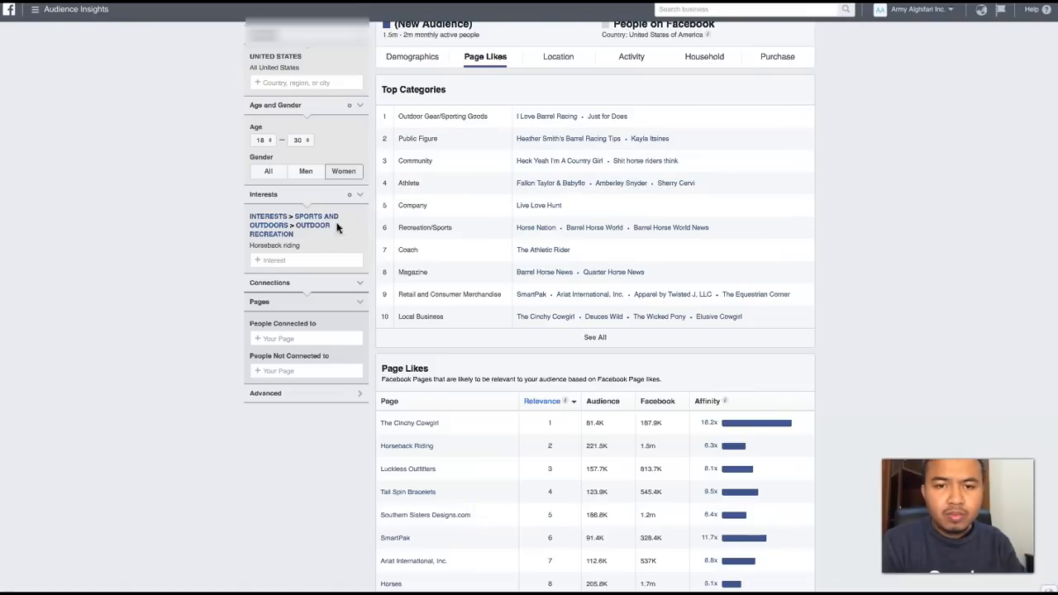
- Replace the Horseback riding interest with Horse trainer under Additional interests
{"action": "left_click", "coordinate": [281, 261]}
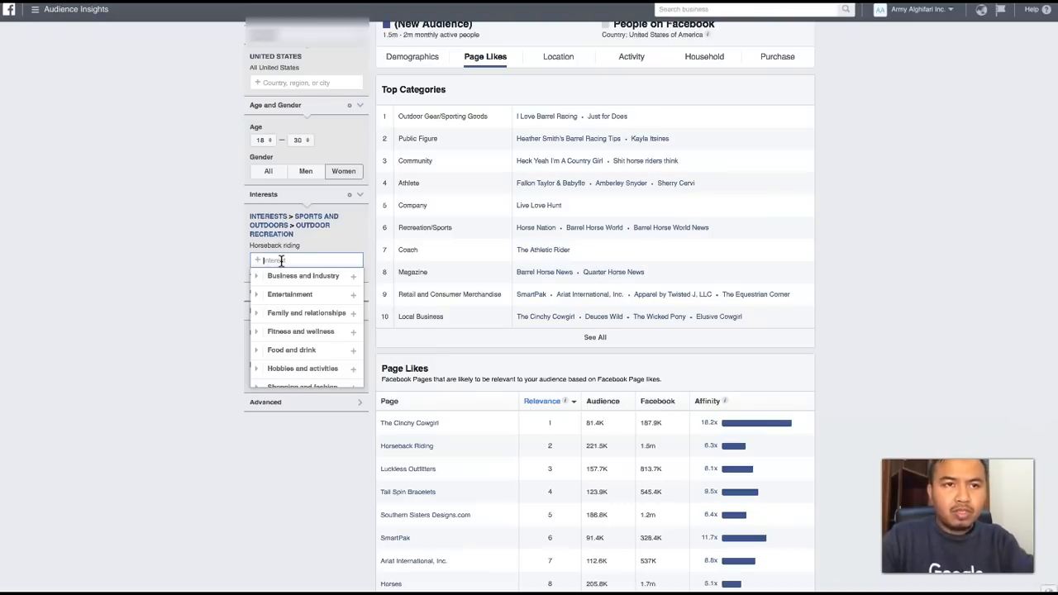
{"action": "type", "text": "horse"}
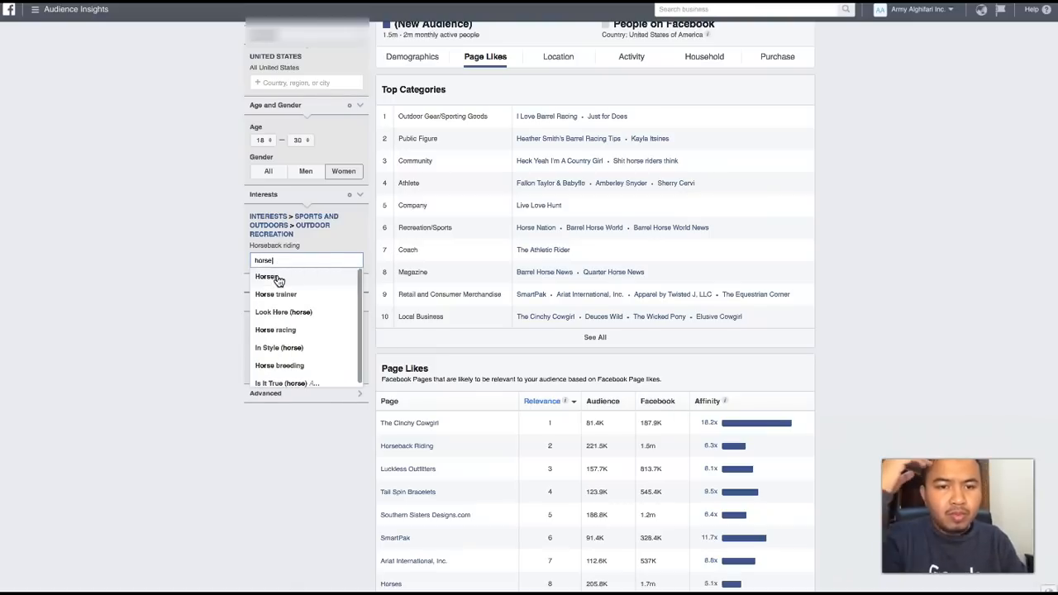
{"action": "scroll", "coordinate": [284, 317], "scroll_direction": "down", "scroll_amount": 1}
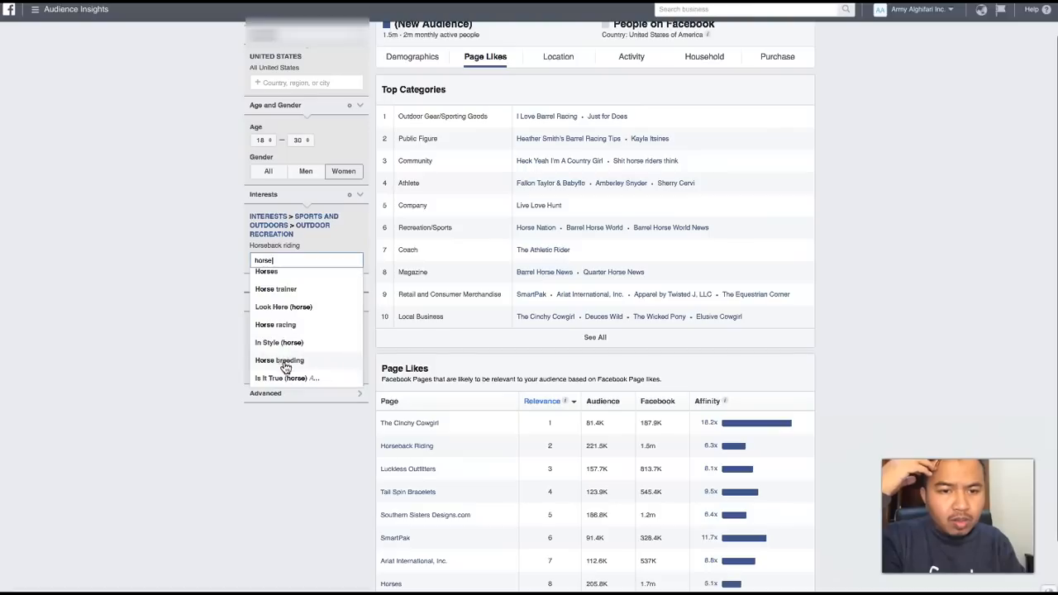
{"action": "left_click", "coordinate": [275, 290]}
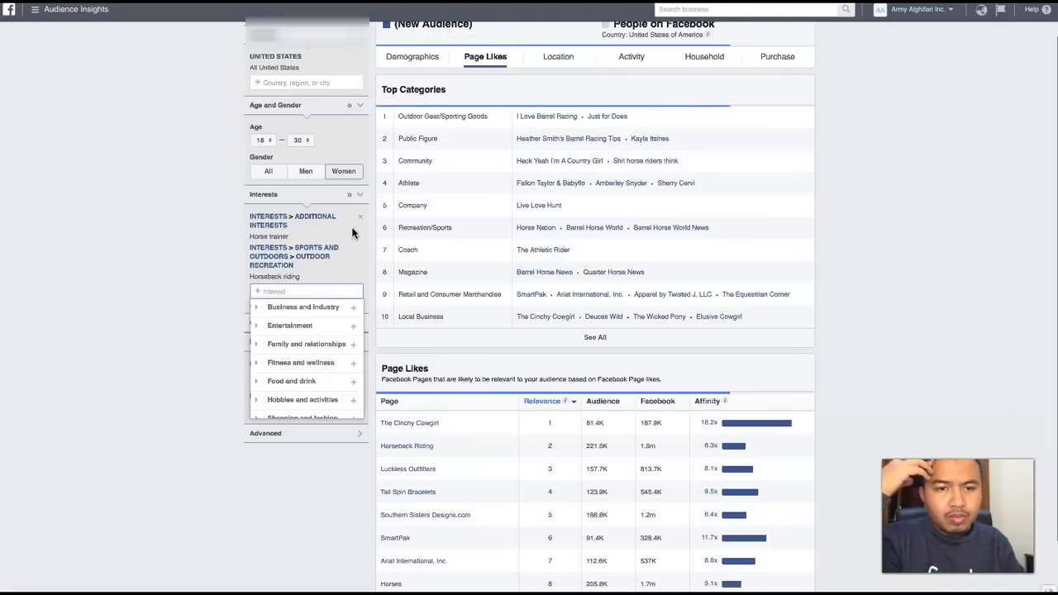
{"action": "left_click", "coordinate": [362, 253]}
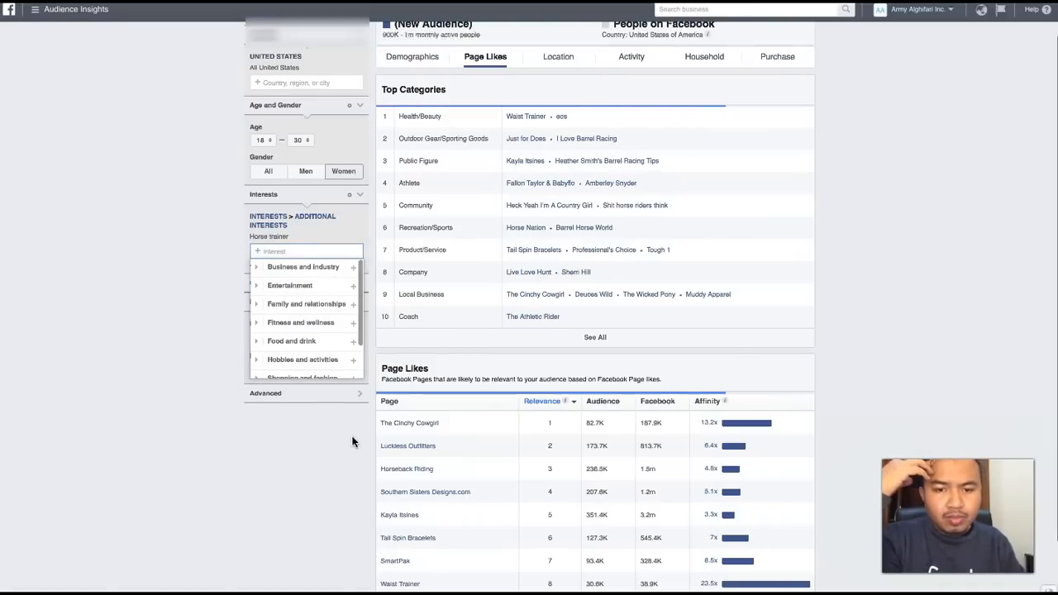
- Review the Page Likes table for the Horse trainer audience, including a look through the Waist Trainer page
{"action": "scroll", "coordinate": [454, 435], "scroll_direction": "down", "scroll_amount": 1}
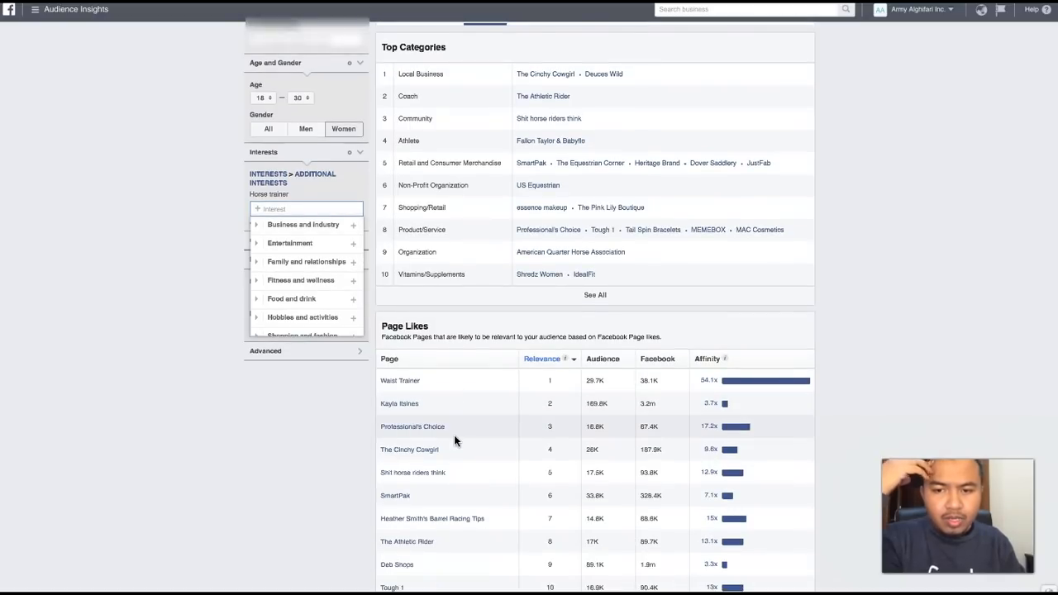
{"action": "left_click", "coordinate": [396, 381]}
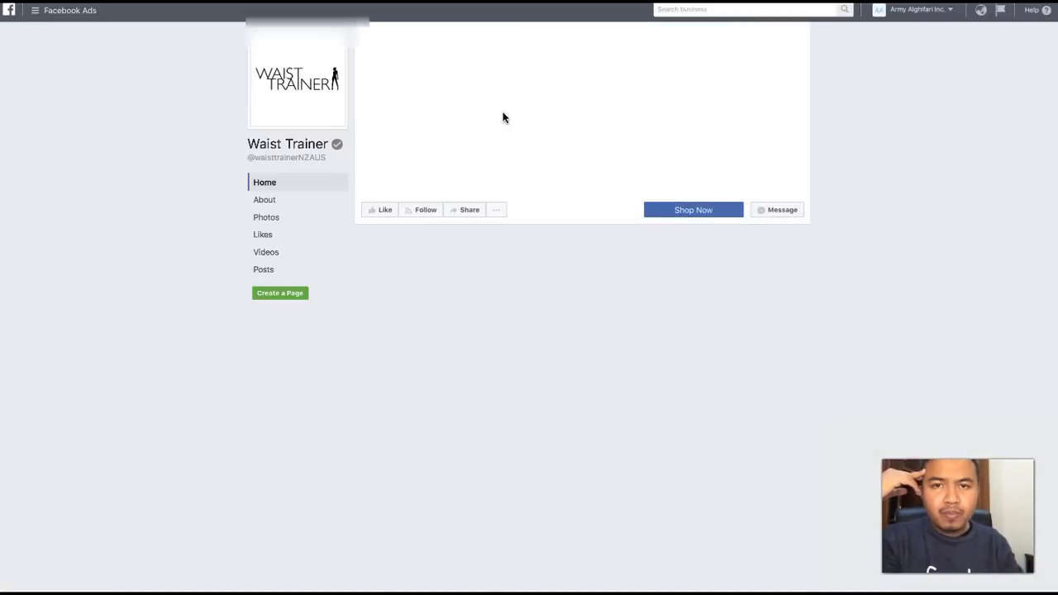
{"action": "scroll", "coordinate": [501, 306], "scroll_direction": "down", "scroll_amount": 5}
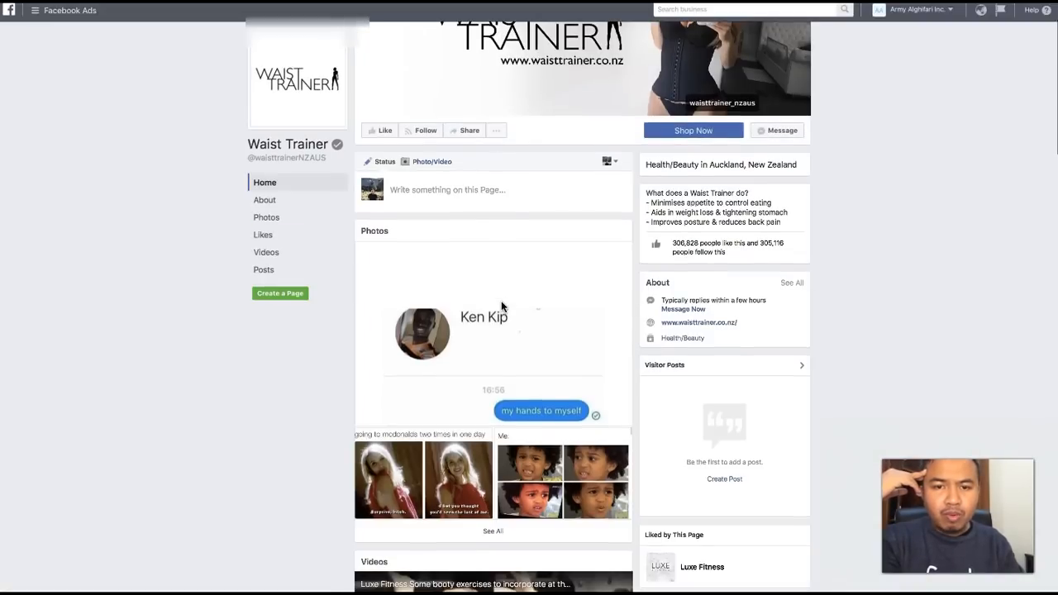
{"action": "scroll", "coordinate": [501, 307], "scroll_direction": "up", "scroll_amount": 5}
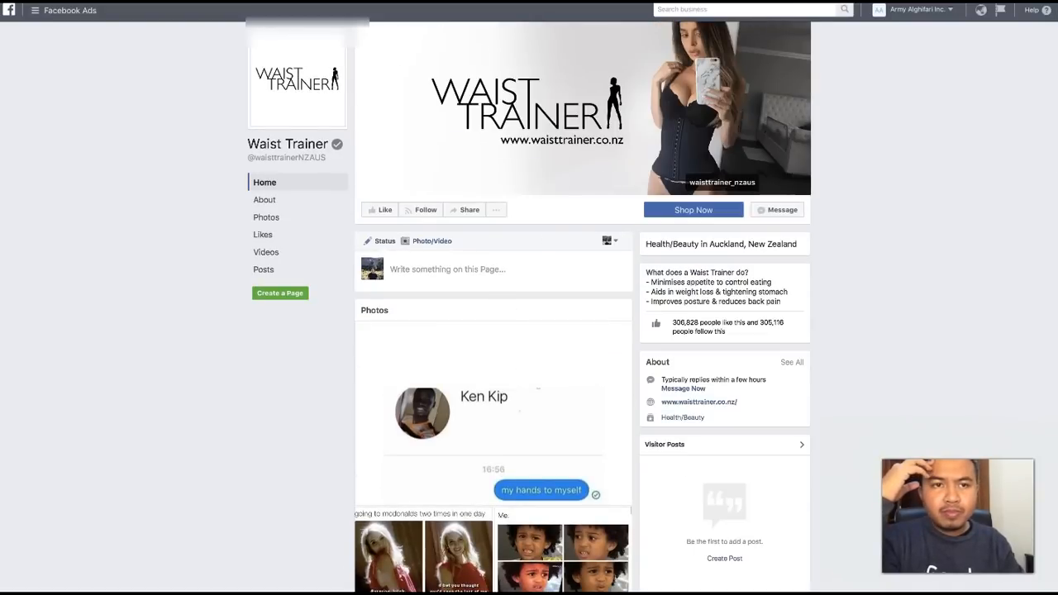
{"action": "left_click", "coordinate": [716, 1]}
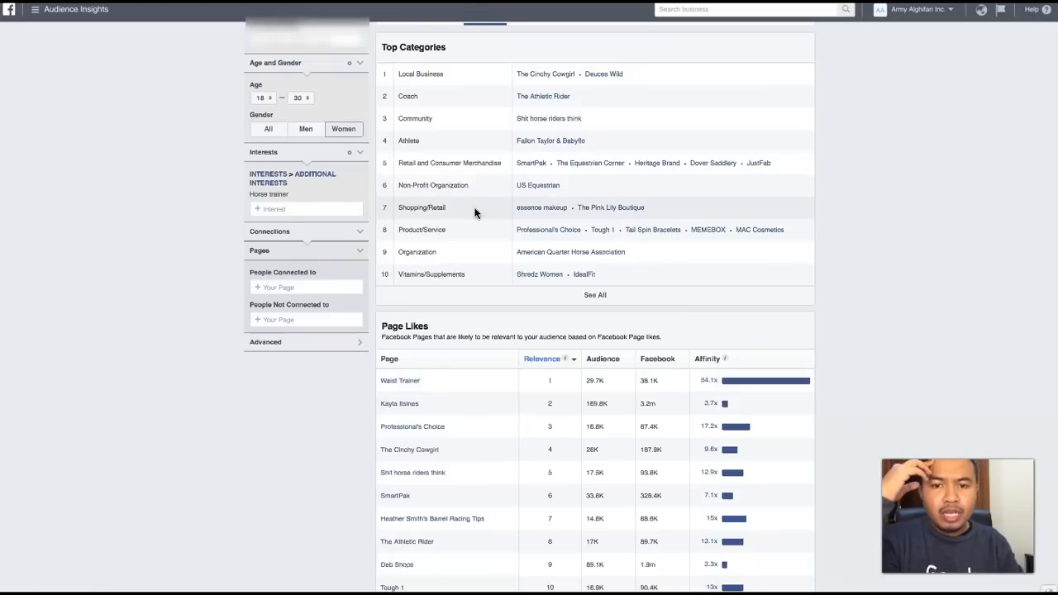
{"action": "scroll", "coordinate": [477, 323], "scroll_direction": "down", "scroll_amount": 1}
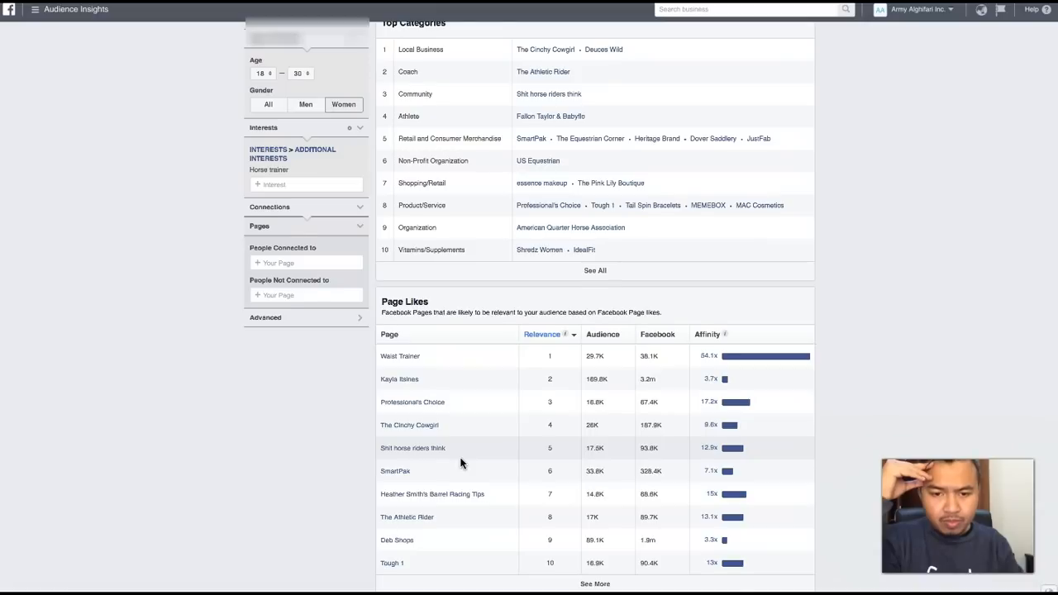
{"action": "scroll", "coordinate": [460, 463], "scroll_direction": "up", "scroll_amount": 3}
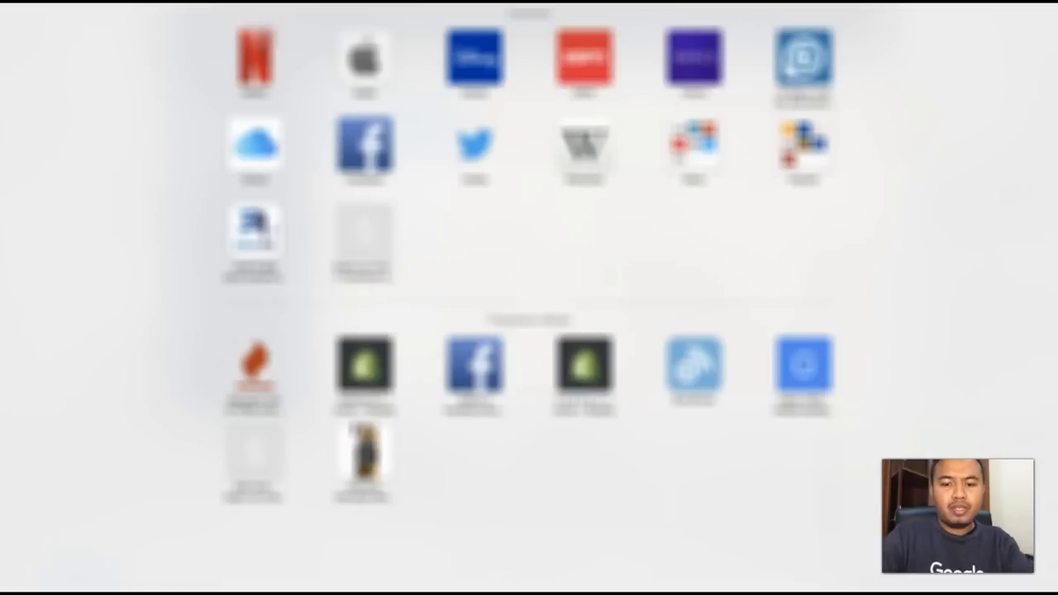
- Search Google for "horse community" and refine the query to "horse community united state"
{"action": "type", "text": "photos"}
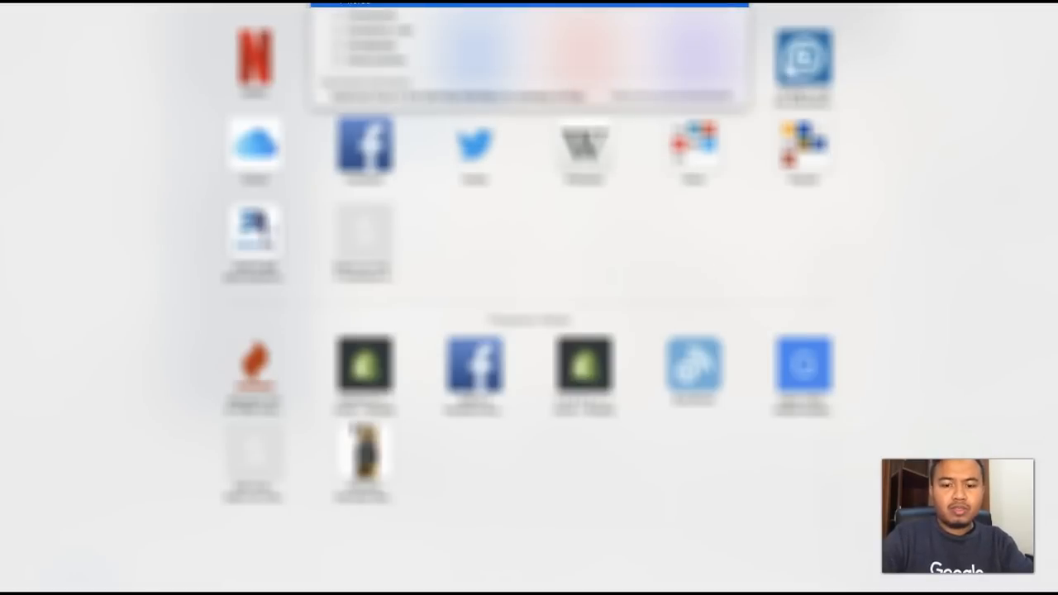
{"action": "type", "text": " somm"}
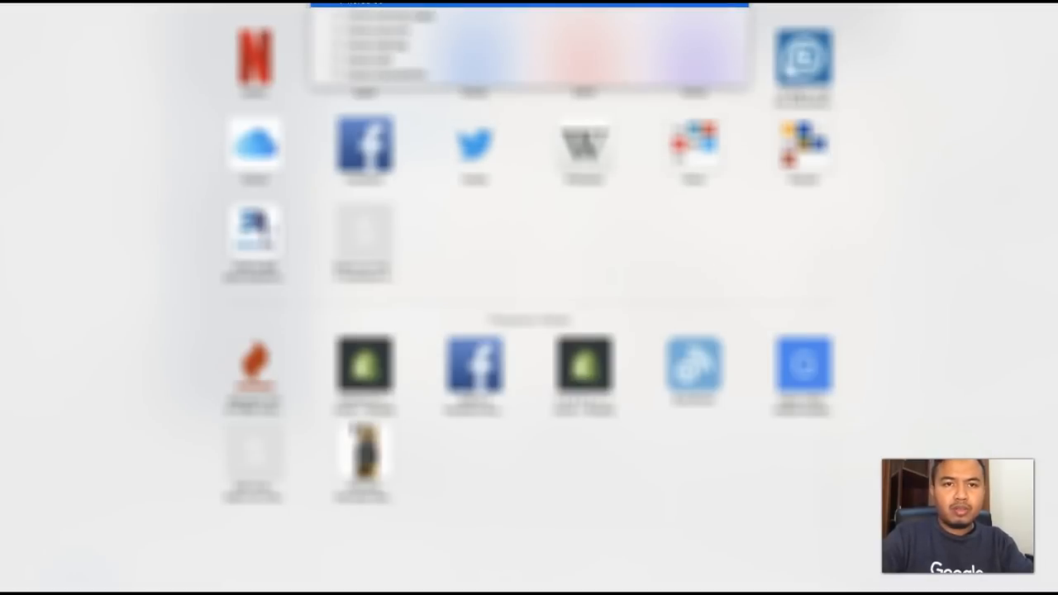
{"action": "key", "text": "Return"}
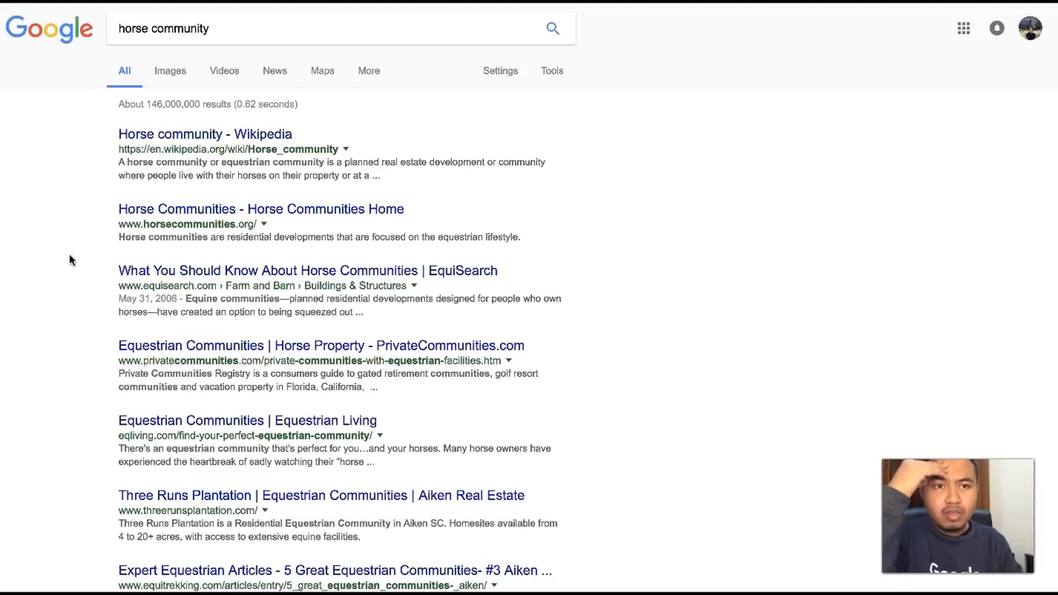
{"action": "left_click", "coordinate": [246, 34]}
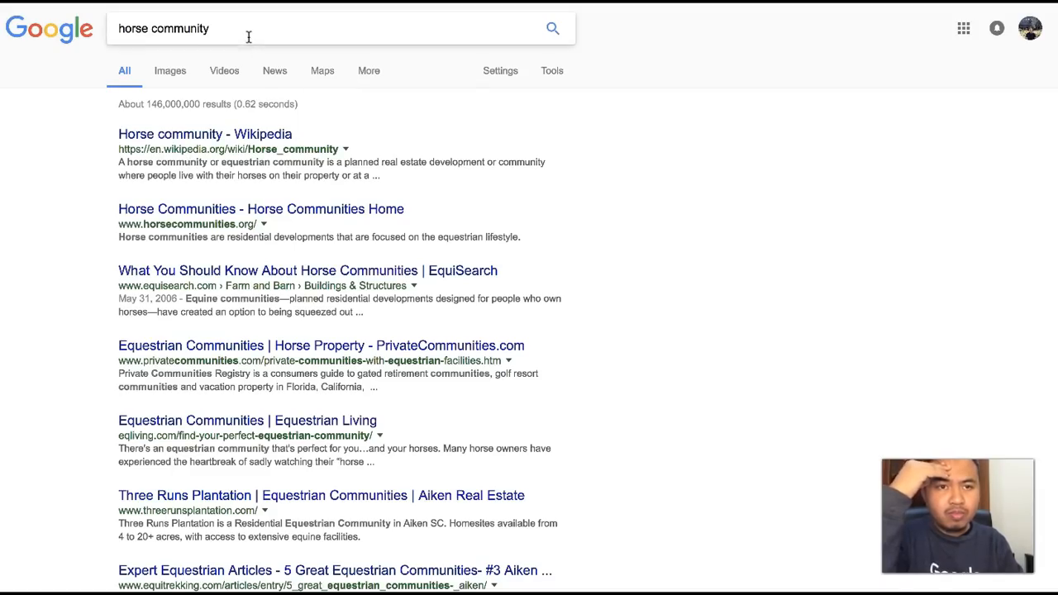
{"action": "type", "text": "united state"}
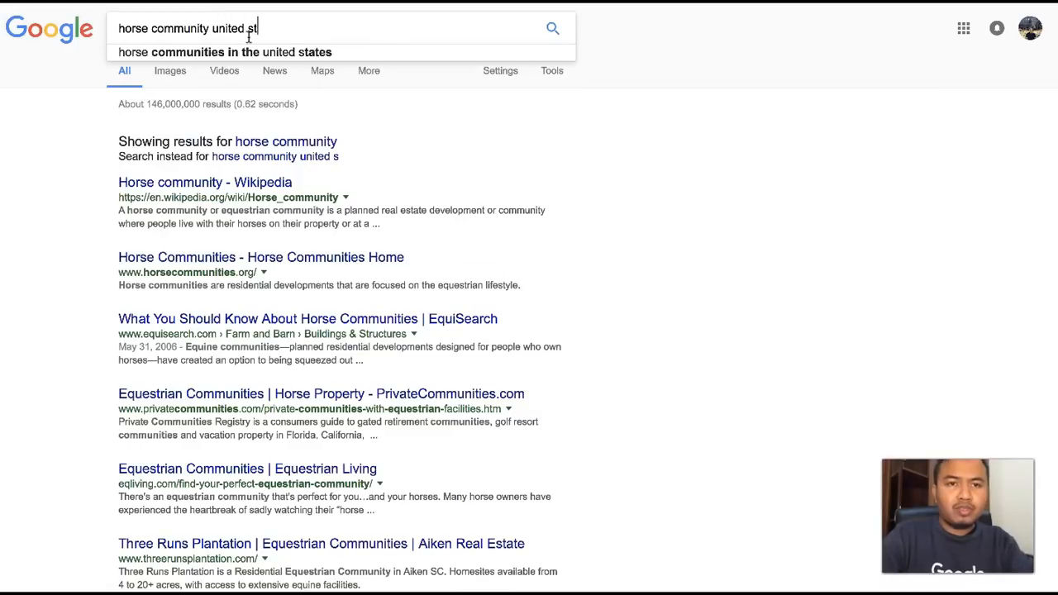
{"action": "key", "text": "Return"}
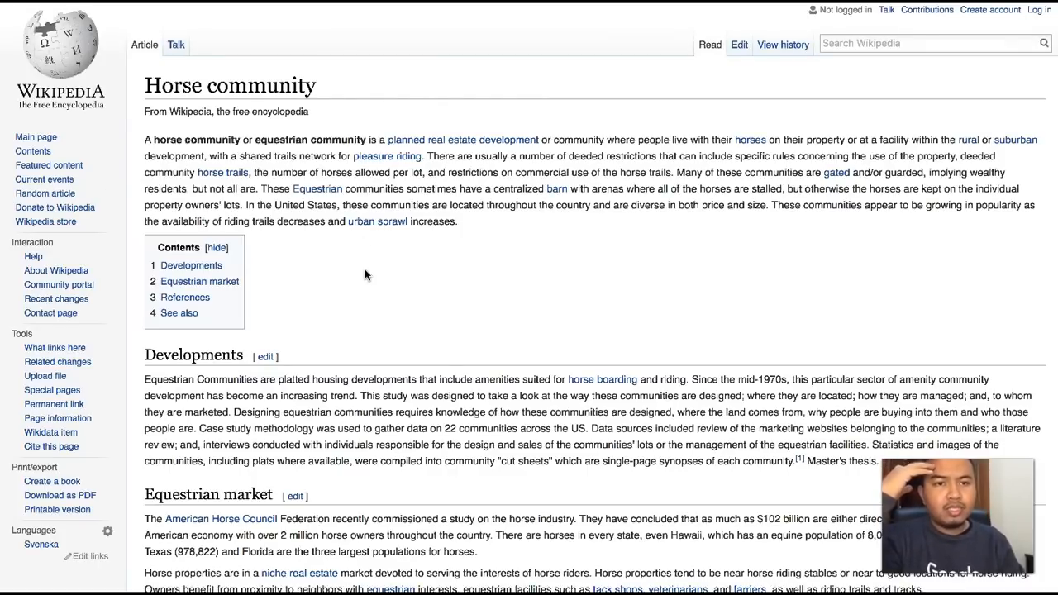
- Read through the Wikipedia article on Horse community, highlighting the word "equestrian" in its introduction
{"action": "double_click", "coordinate": [276, 142]}
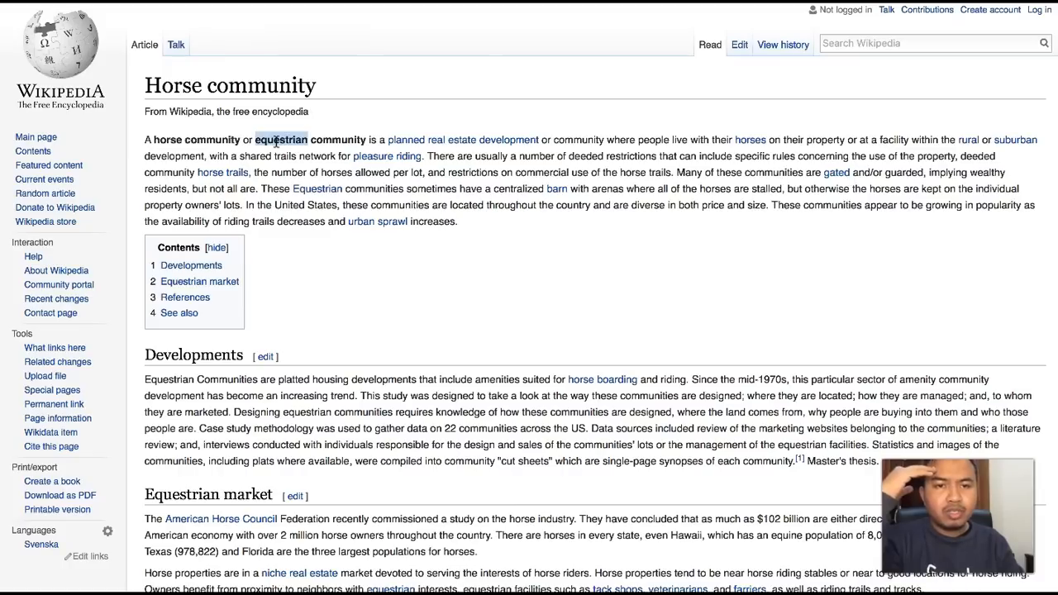
{"action": "left_click", "coordinate": [337, 325]}
{"action": "scroll", "coordinate": [337, 324], "scroll_direction": "down", "scroll_amount": 5}
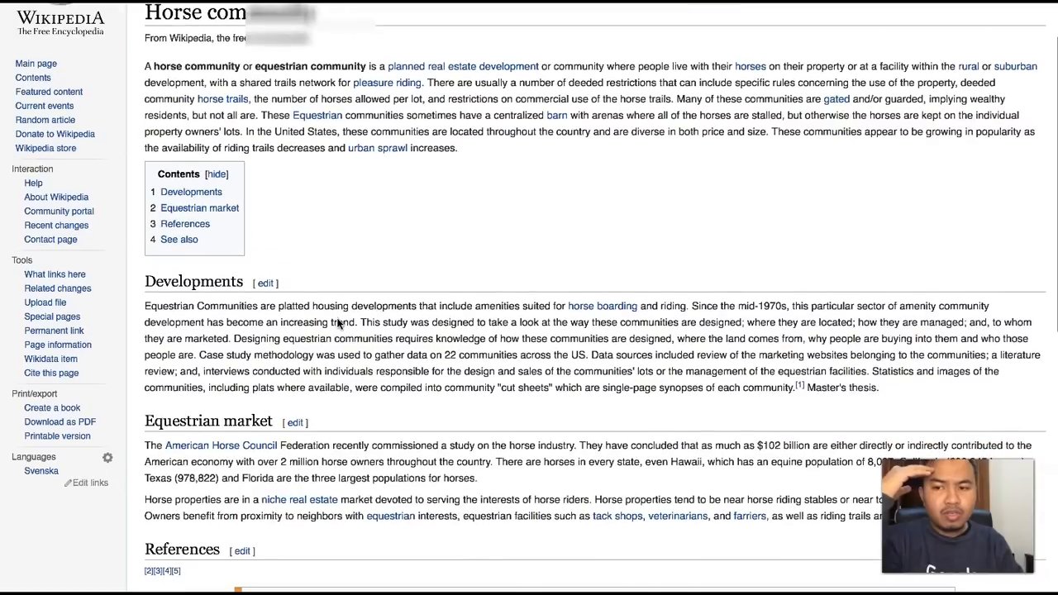
{"action": "scroll", "coordinate": [337, 324], "scroll_direction": "up", "scroll_amount": 5}
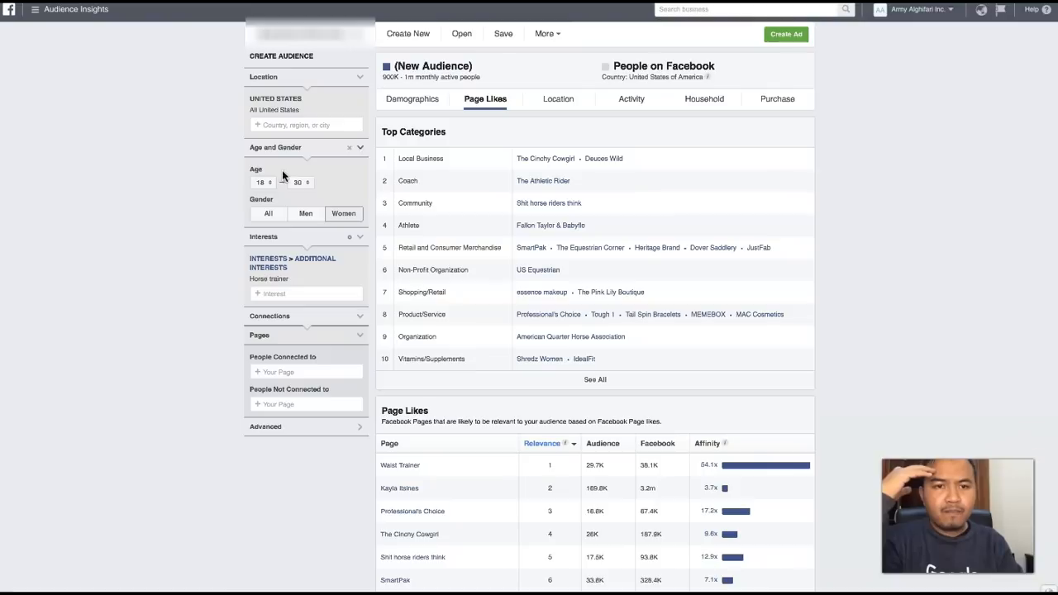
- Replace the Horse trainer interest with United States Equestrian Federation and review the audience's Page Likes table
{"action": "left_click", "coordinate": [305, 293]}
{"action": "type", "text": "equestrian"}
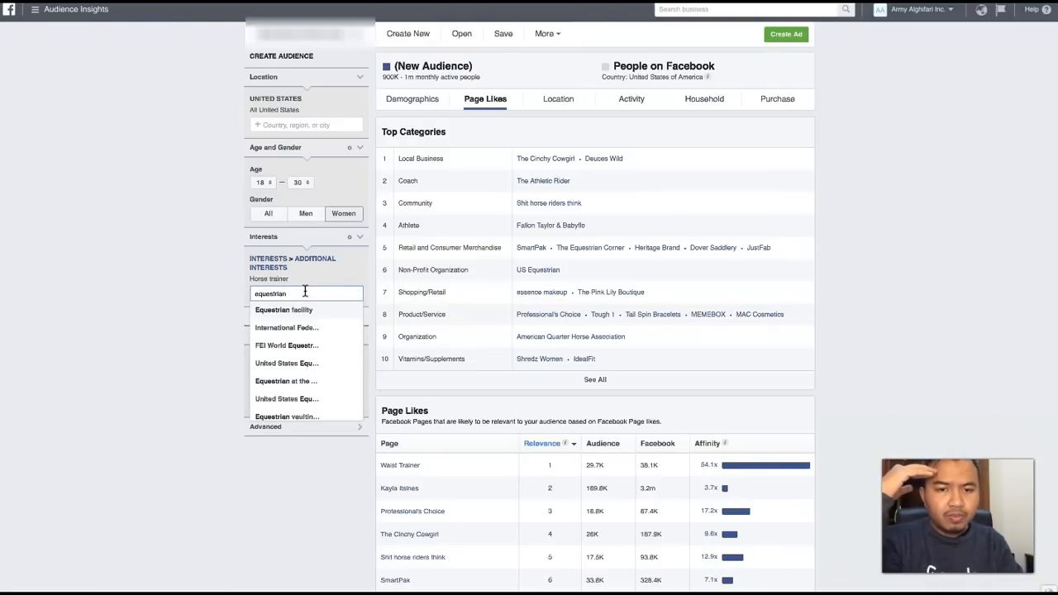
{"action": "left_click", "coordinate": [281, 370]}
{"action": "left_click", "coordinate": [360, 259]}
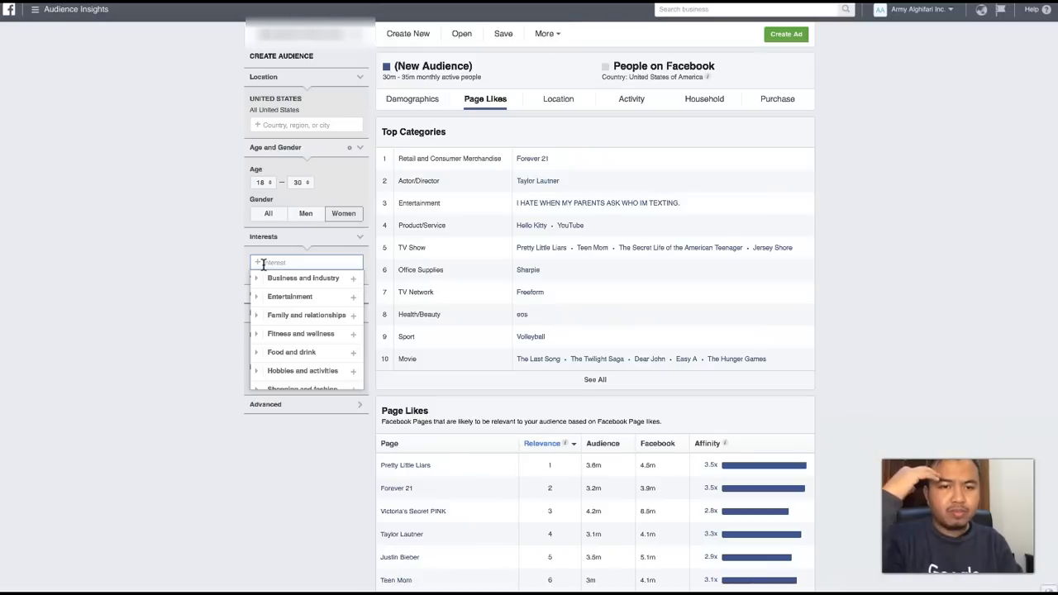
{"action": "type", "text": "equestrian"}
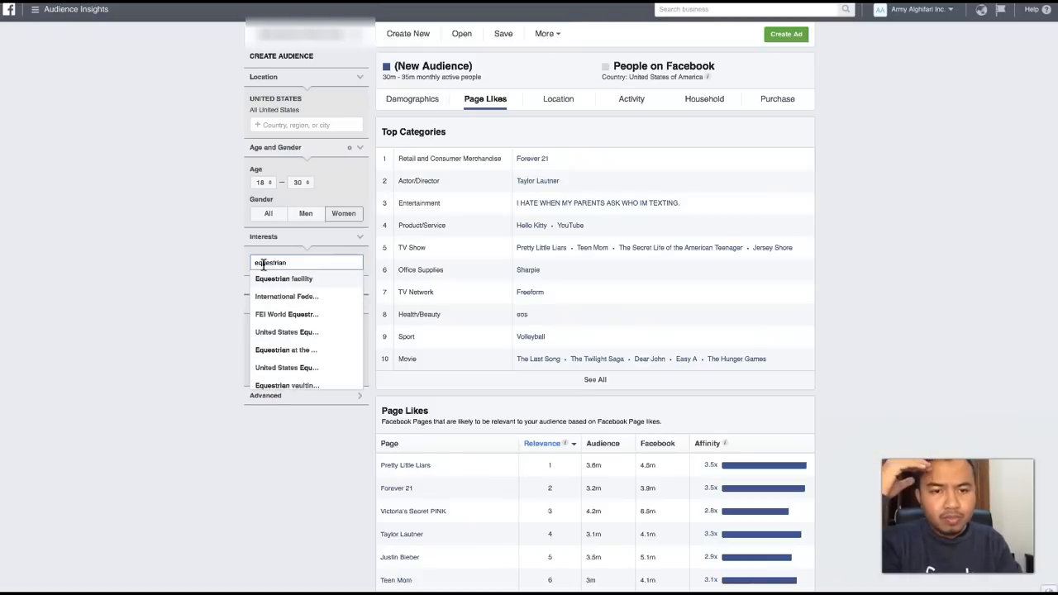
{"action": "left_click", "coordinate": [272, 333]}
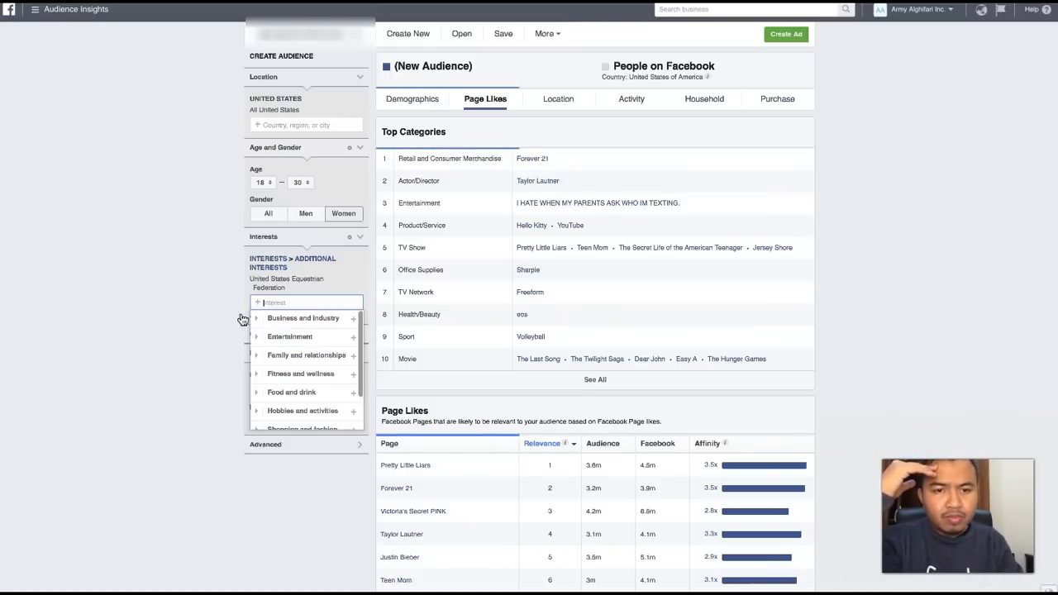
{"action": "left_click", "coordinate": [212, 261]}
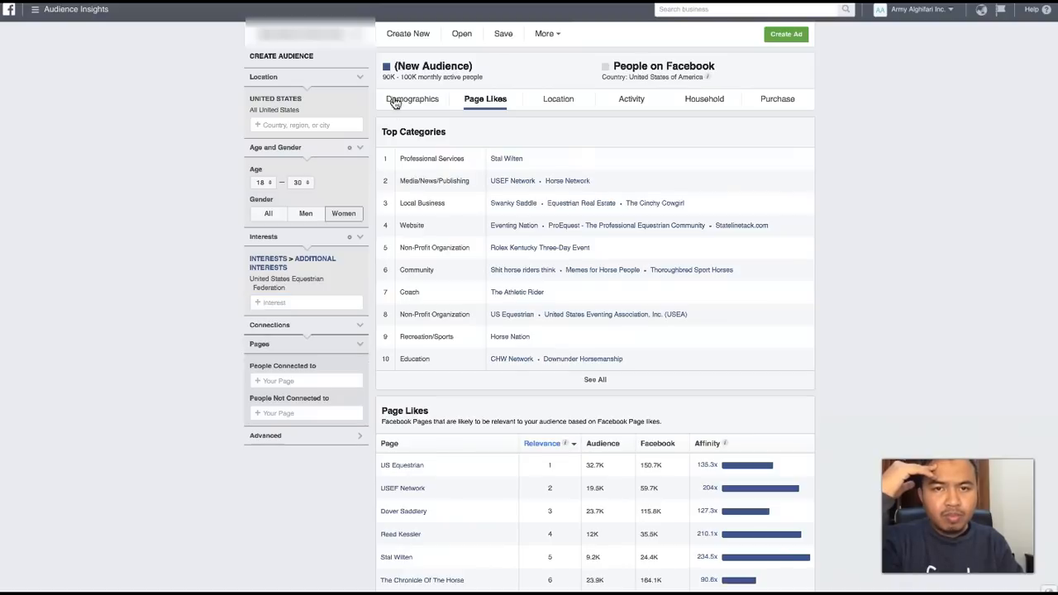
{"action": "scroll", "coordinate": [513, 329], "scroll_direction": "down", "scroll_amount": 1}
{"action": "scroll", "coordinate": [513, 328], "scroll_direction": "down", "scroll_amount": 1}
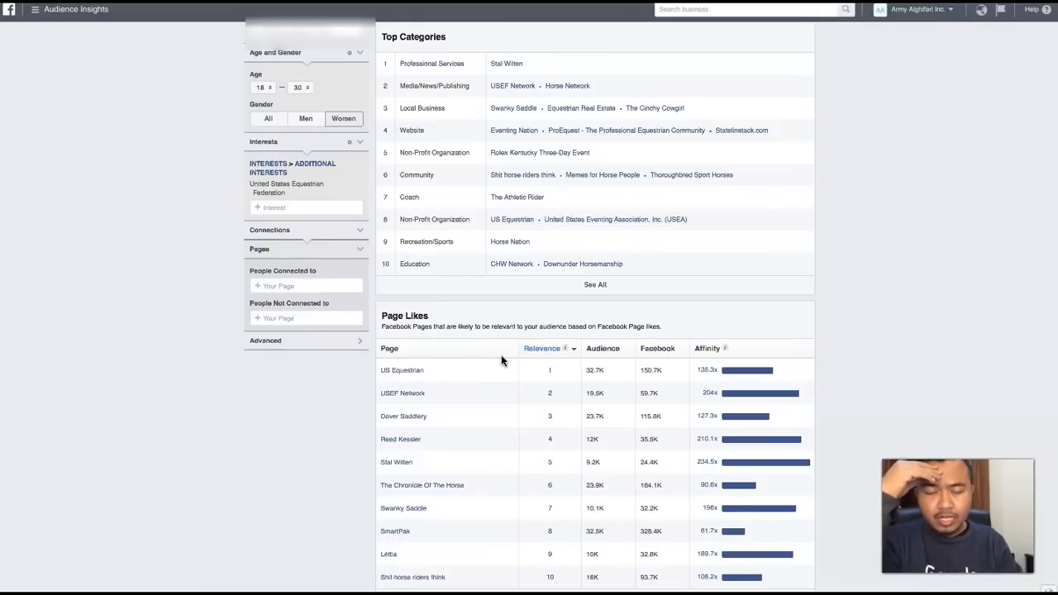
{"action": "scroll", "coordinate": [464, 335], "scroll_direction": "up", "scroll_amount": 2}
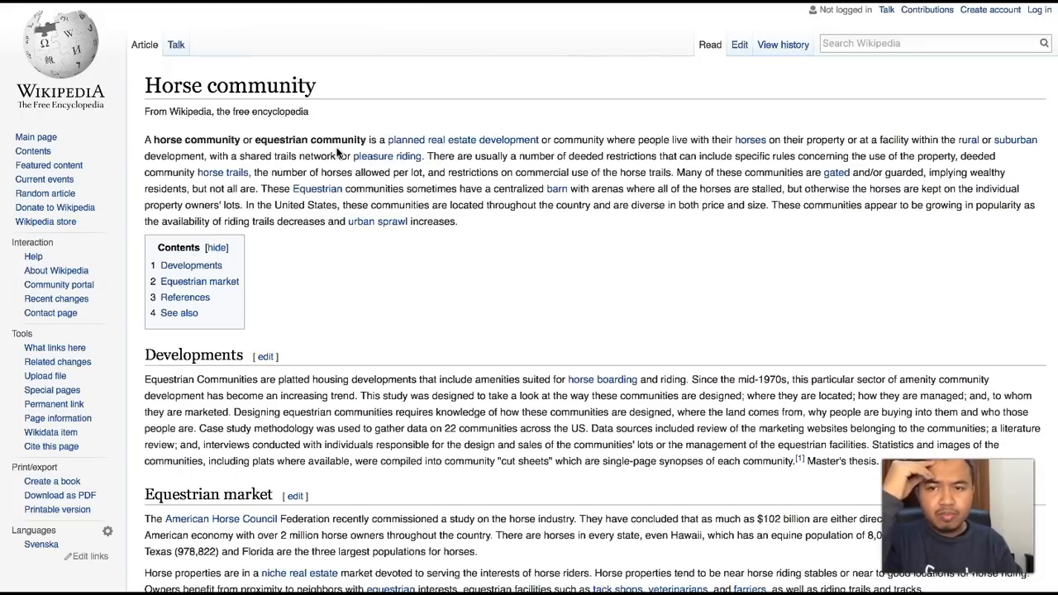
- Look up "equestrian" on Wikipedia and check the related terms listed there, especially Equestrianism
{"action": "double_click", "coordinate": [274, 139]}
{"action": "key", "text": "ctrl+c"}
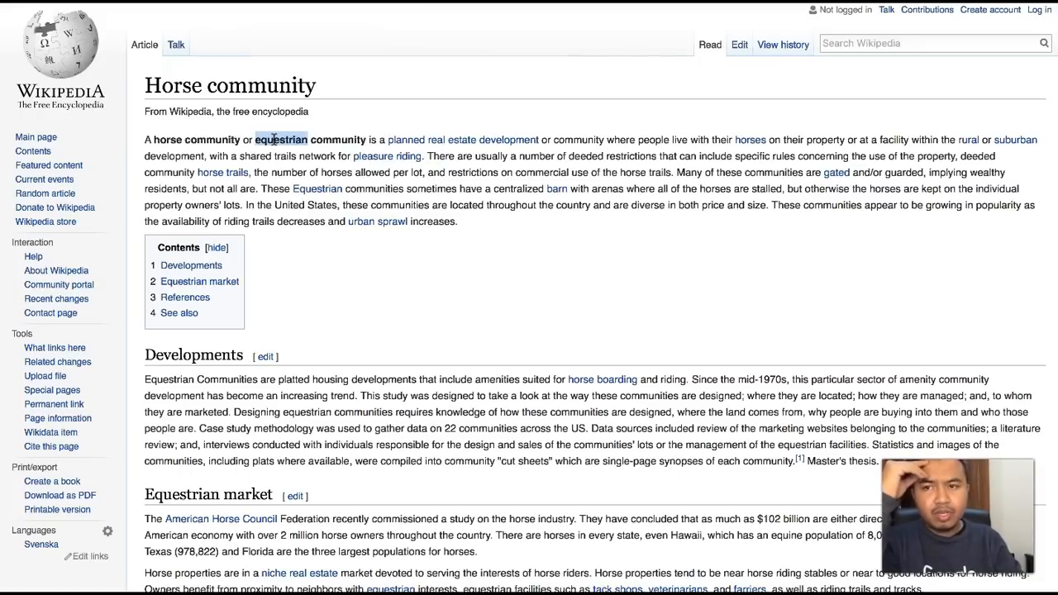
{"action": "left_click", "coordinate": [857, 39]}
{"action": "key", "text": "ctrl+v"}
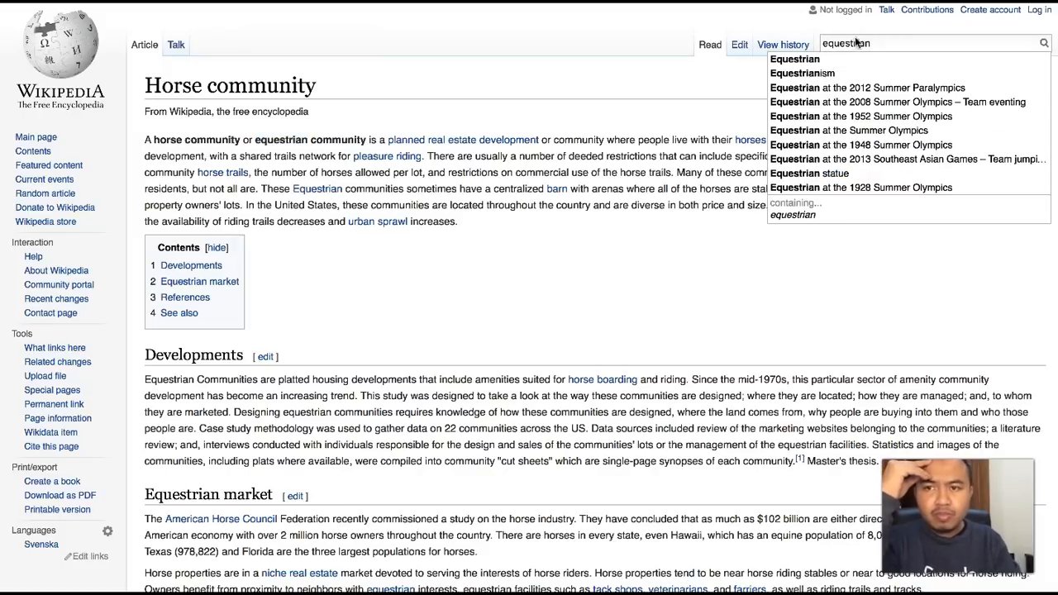
{"action": "key", "text": "Return"}
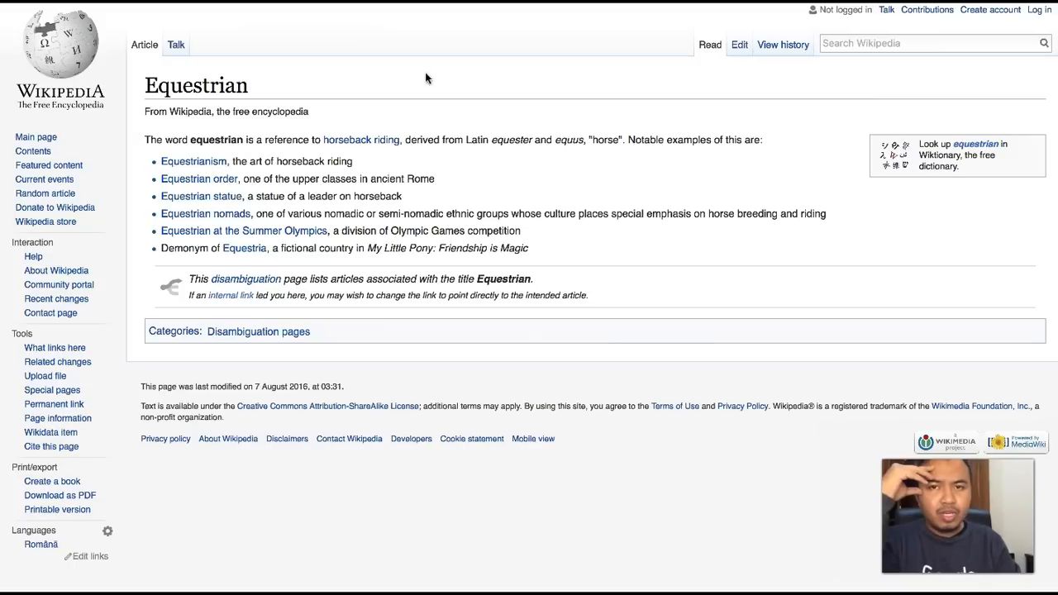
{"action": "right_click", "coordinate": [219, 159]}
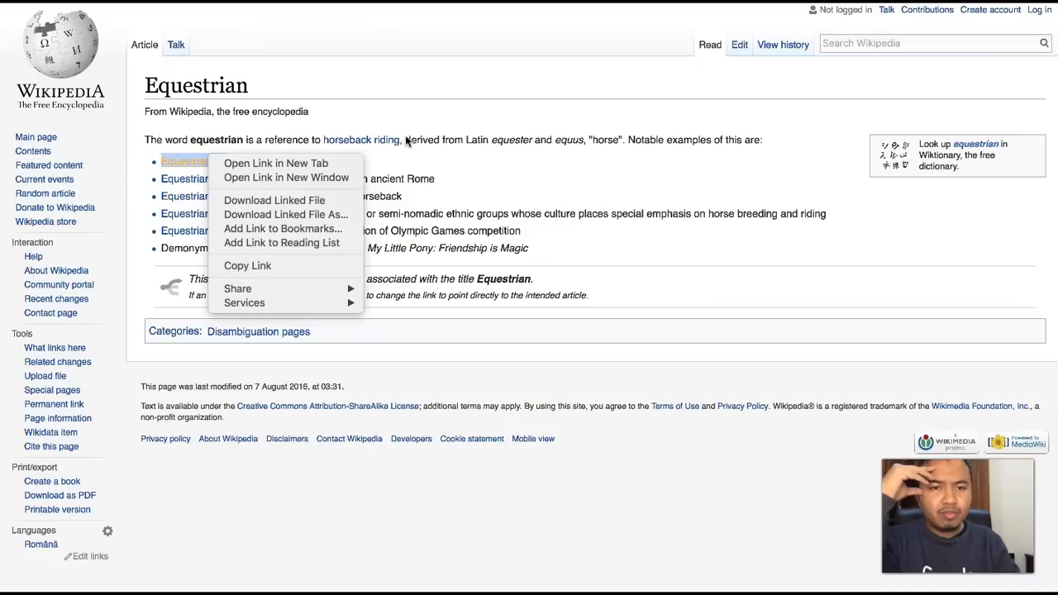
{"action": "left_click", "coordinate": [431, 123]}
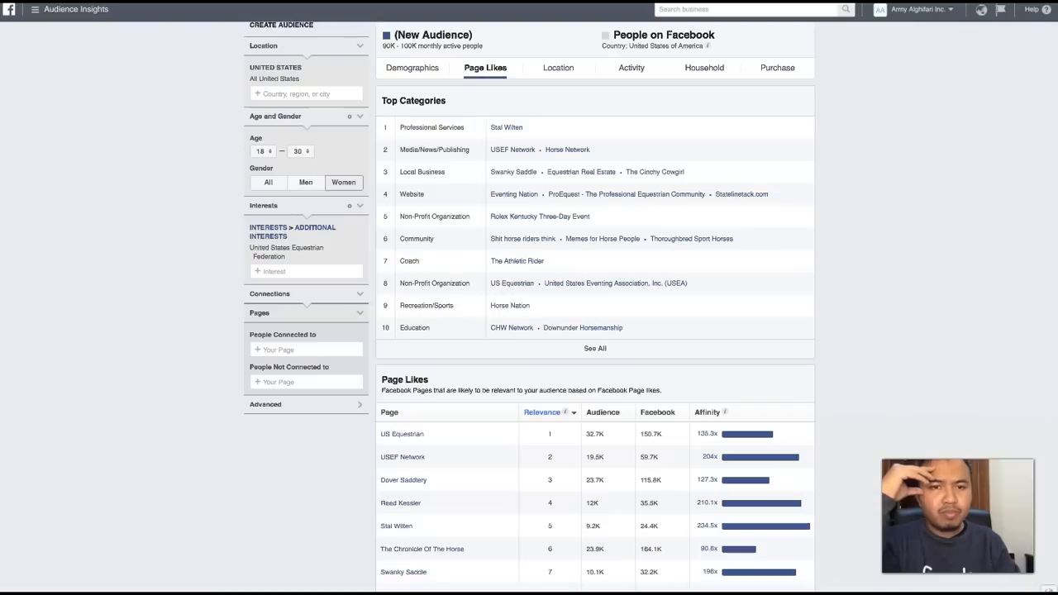
- Back in Audience Insights, search the interests for "equestrianism" and add Horseback riding alongside United States Equestrian Federation
{"action": "left_click", "coordinate": [291, 270]}
{"action": "type", "text": "e"}
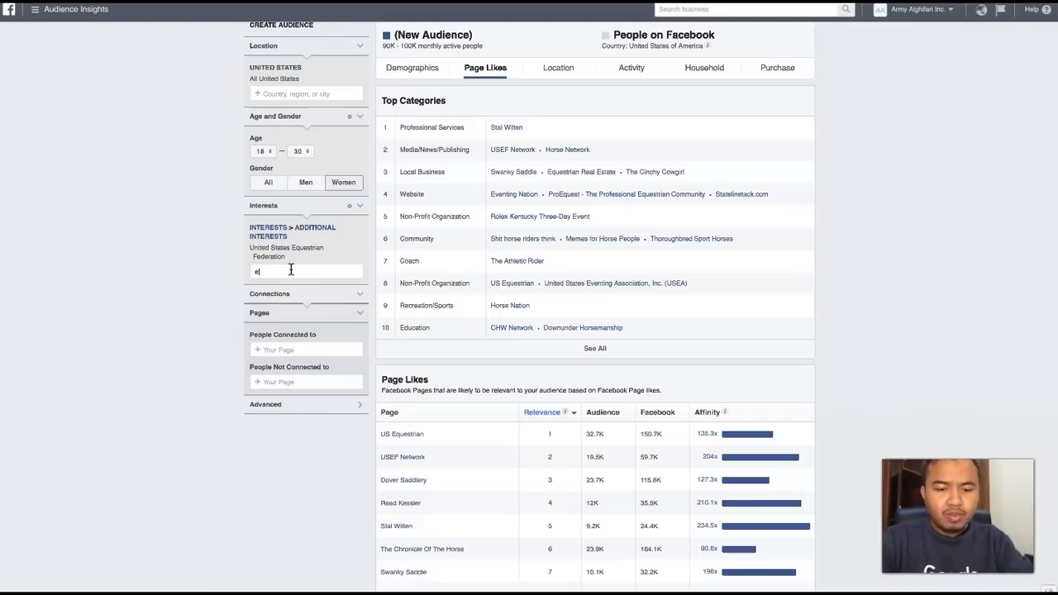
{"action": "type", "text": "qu"}
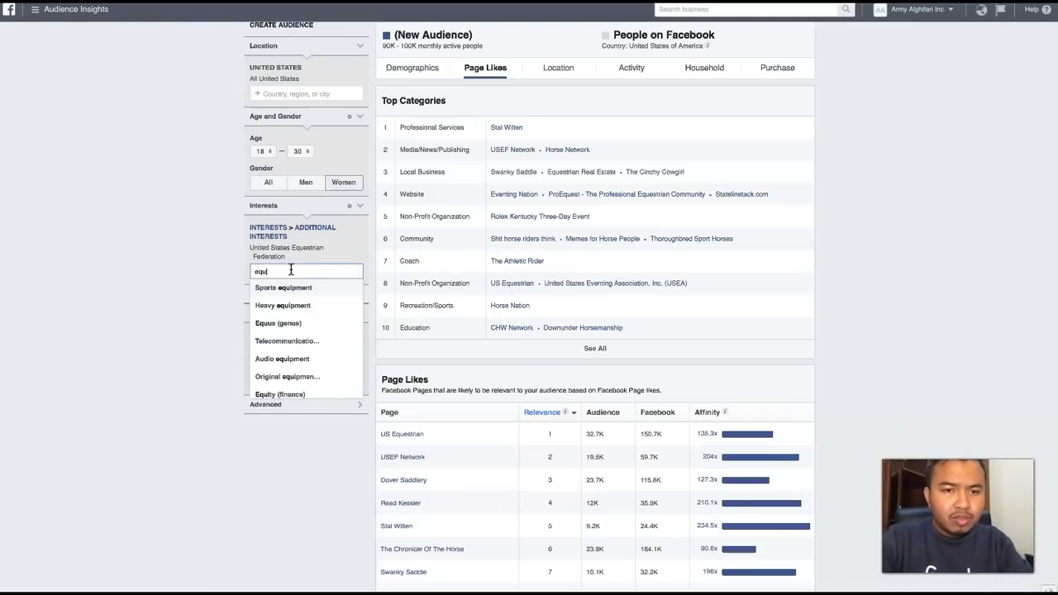
{"action": "type", "text": "estrianism"}
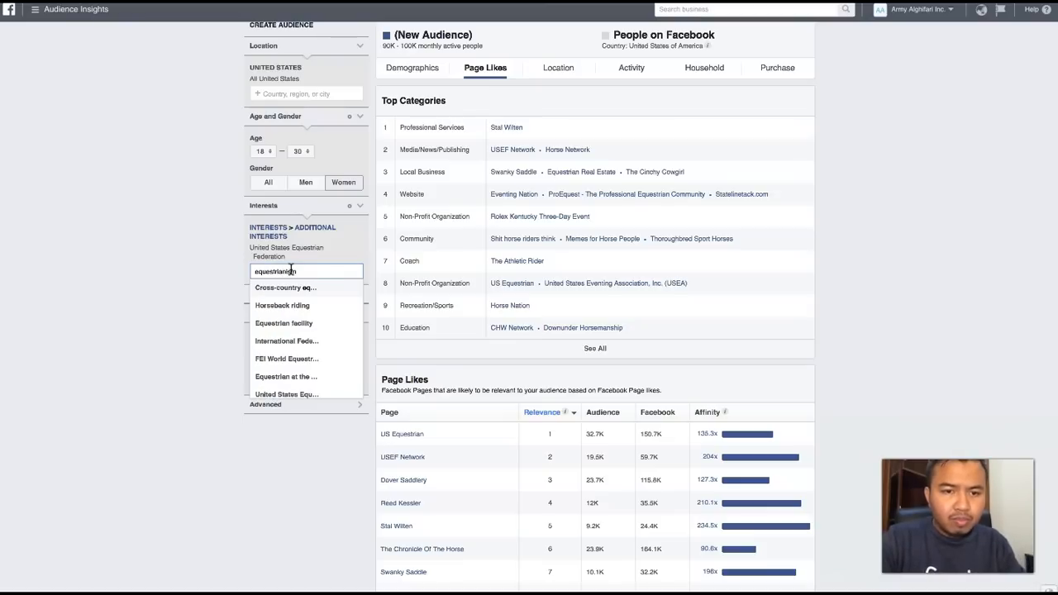
{"action": "scroll", "coordinate": [291, 389], "scroll_direction": "down", "scroll_amount": 1}
{"action": "scroll", "coordinate": [289, 347], "scroll_direction": "up", "scroll_amount": 1}
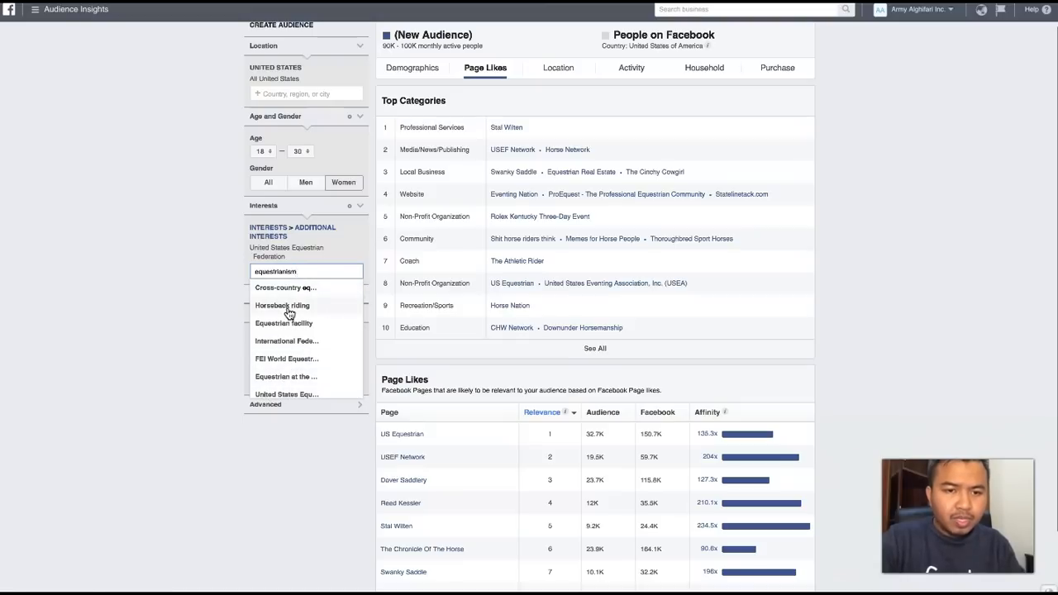
{"action": "left_click", "coordinate": [288, 311]}
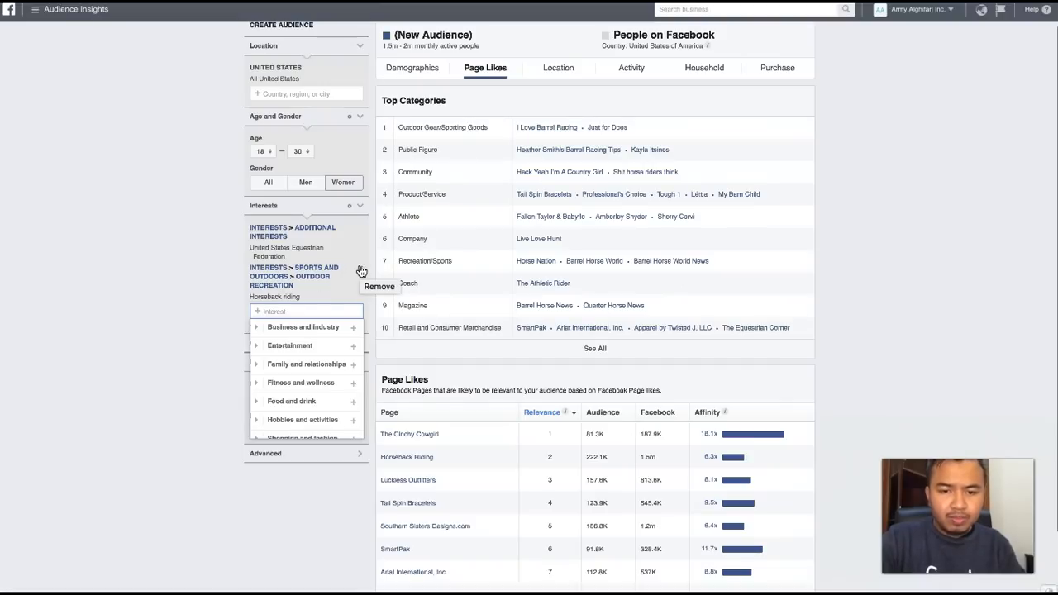
- Replace the Horseback riding interest with Equestrian facility, keeping United States Equestrian Federation
{"action": "left_click", "coordinate": [360, 271]}
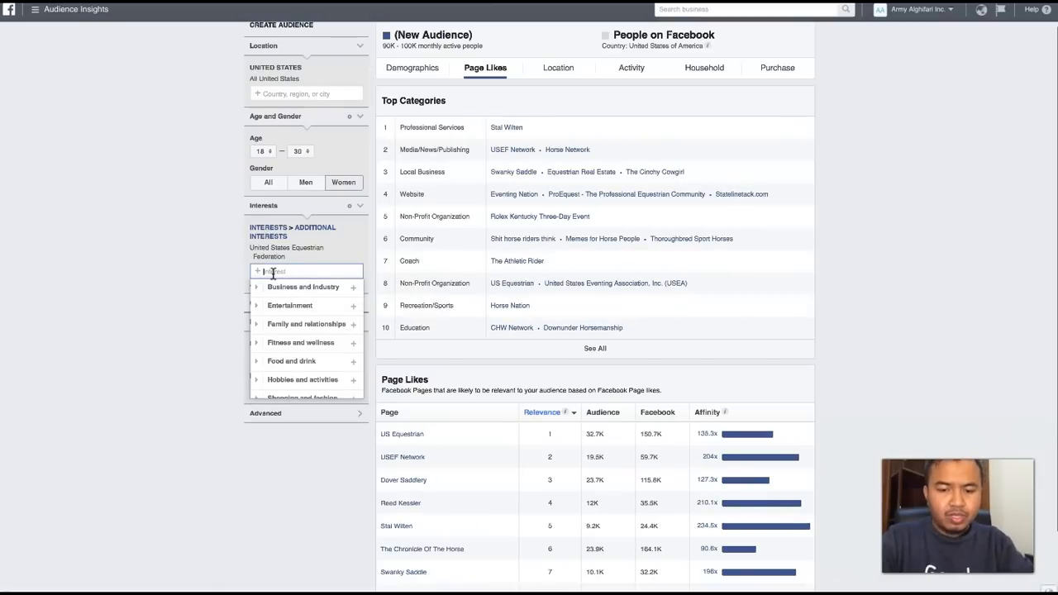
{"action": "type", "text": "equestrian"}
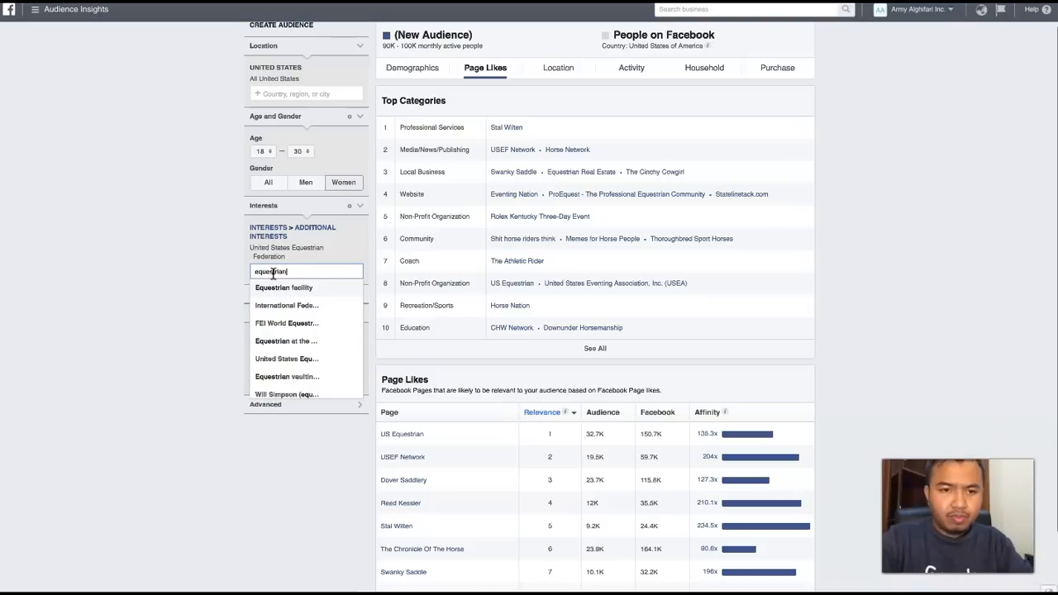
{"action": "left_click", "coordinate": [277, 288]}
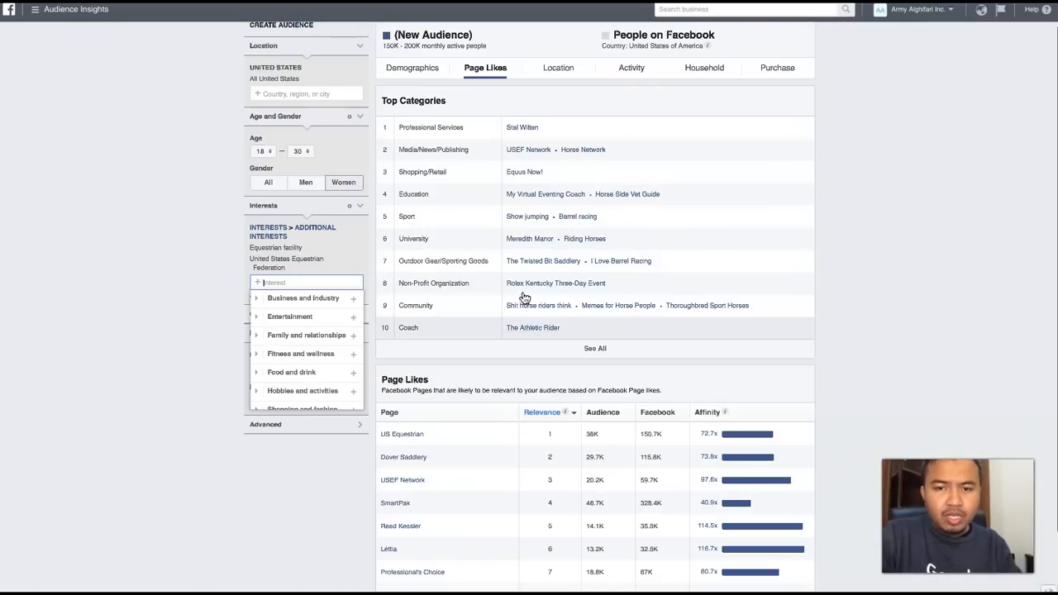
- Open the Stal Wilten page from the Professional Services category and look through its reviews, photos and posts
{"action": "left_click", "coordinate": [521, 129]}
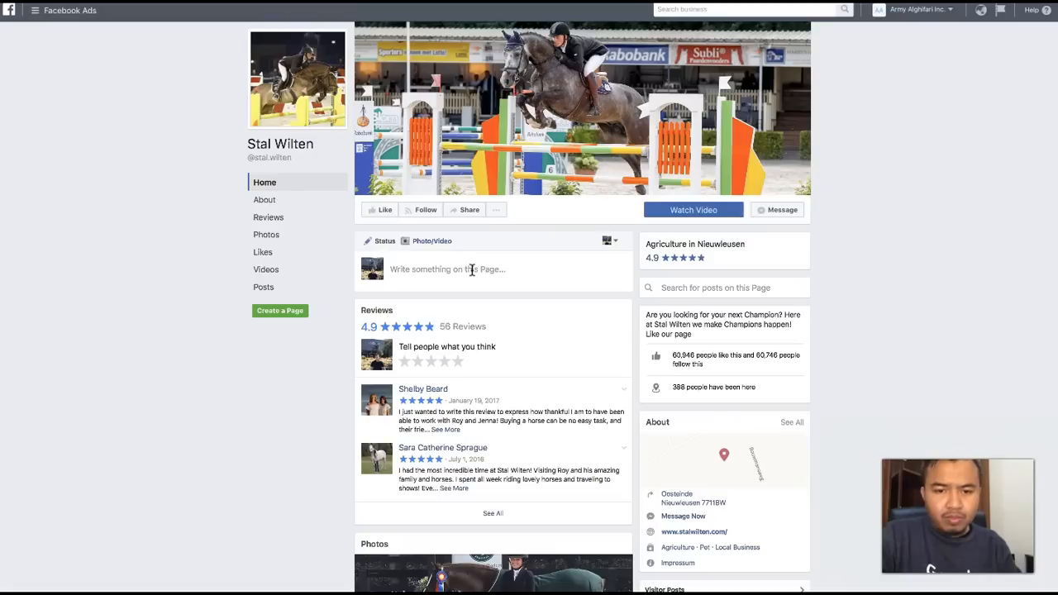
{"action": "scroll", "coordinate": [463, 429], "scroll_direction": "down", "scroll_amount": 1}
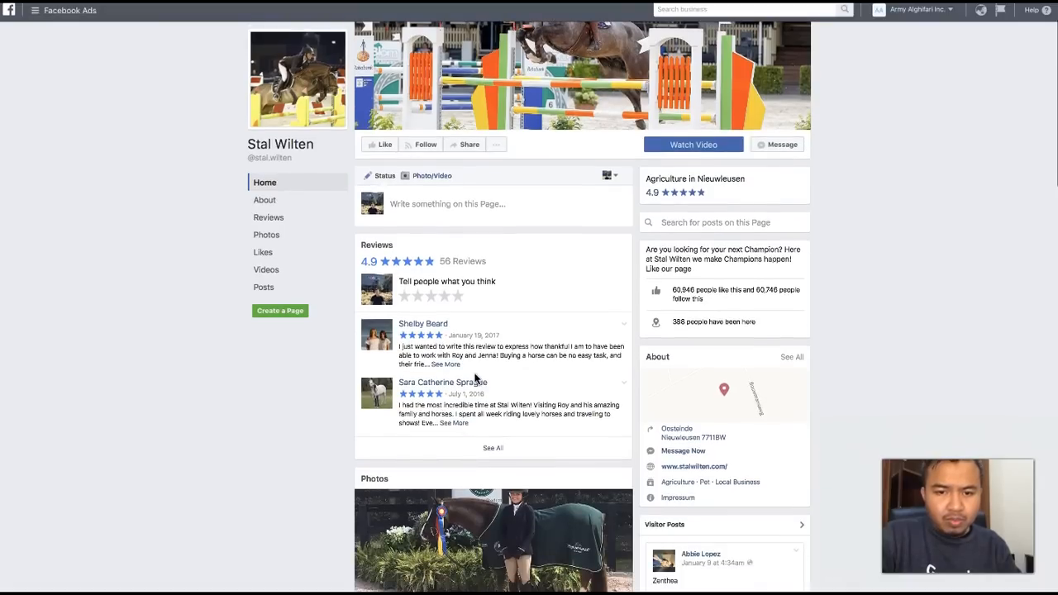
{"action": "scroll", "coordinate": [477, 378], "scroll_direction": "down", "scroll_amount": 3}
{"action": "scroll", "coordinate": [477, 378], "scroll_direction": "down", "scroll_amount": 6}
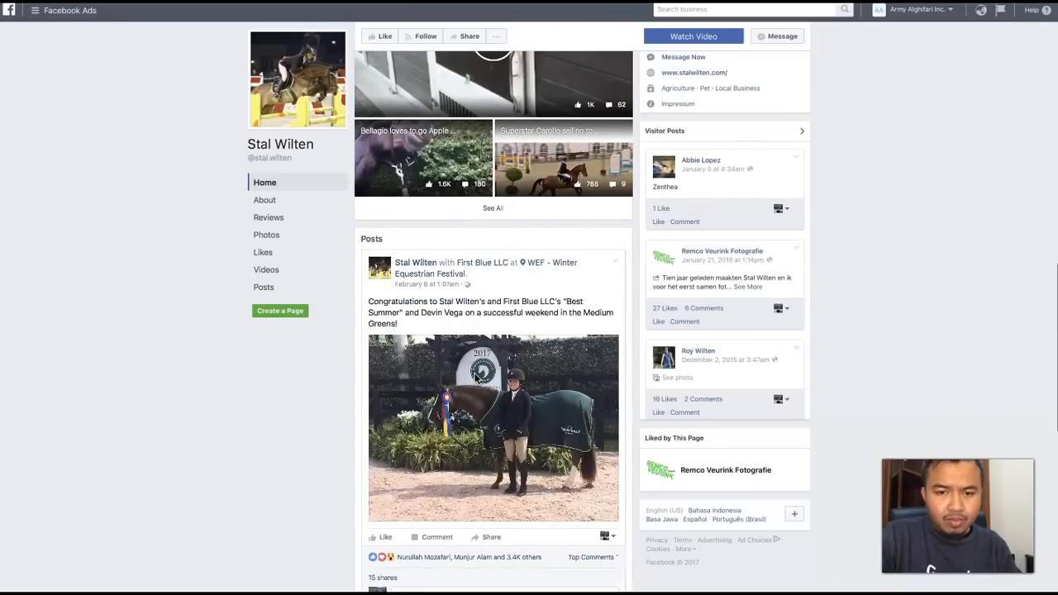
{"action": "scroll", "coordinate": [477, 378], "scroll_direction": "down", "scroll_amount": 4}
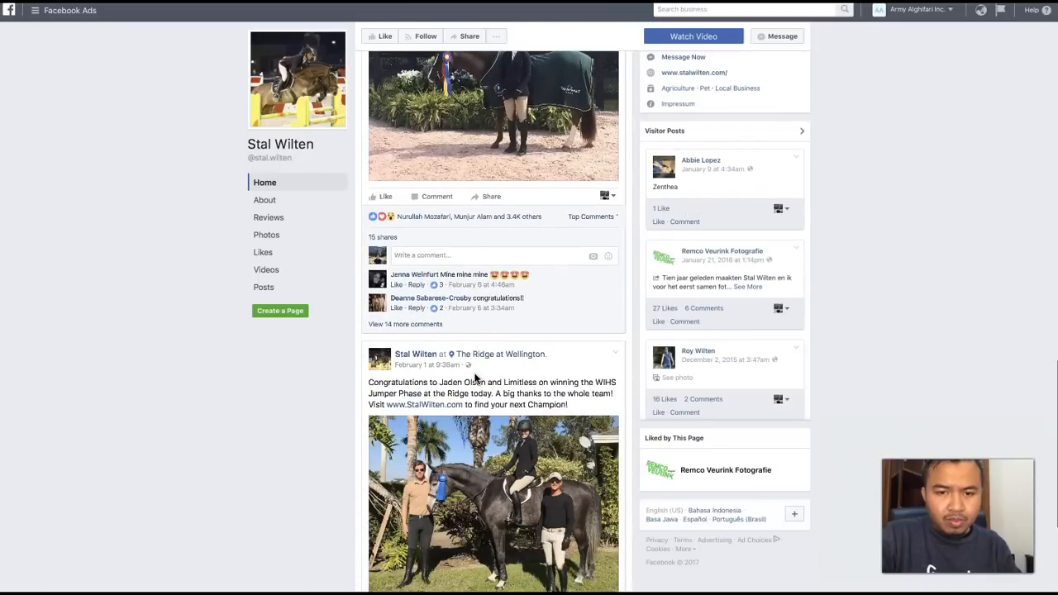
{"action": "scroll", "coordinate": [478, 378], "scroll_direction": "down", "scroll_amount": 2}
{"action": "scroll", "coordinate": [456, 149], "scroll_direction": "up", "scroll_amount": 9}
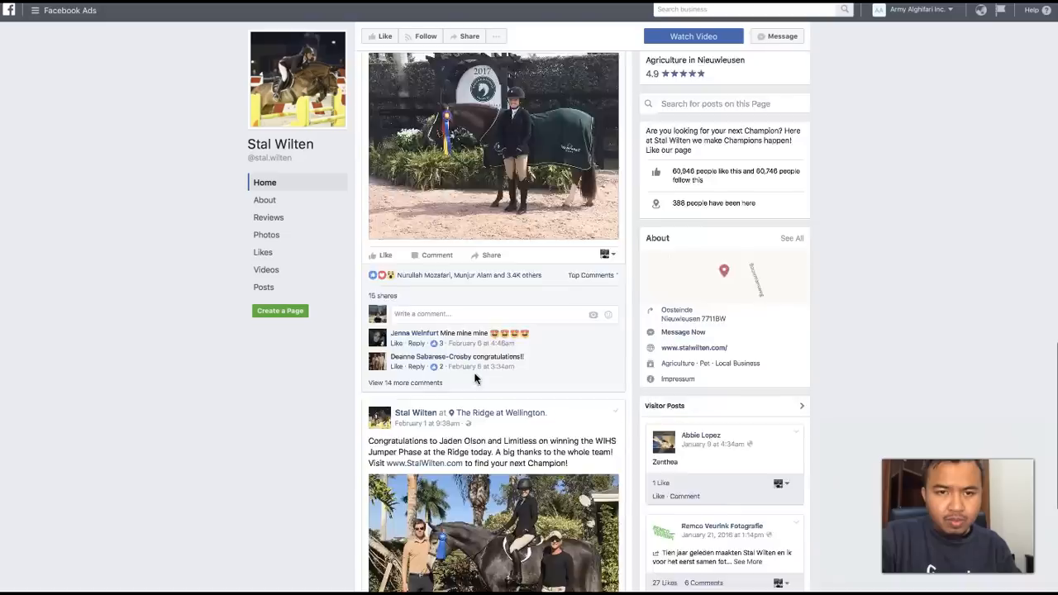
{"action": "scroll", "coordinate": [402, 134], "scroll_direction": "up", "scroll_amount": 6}
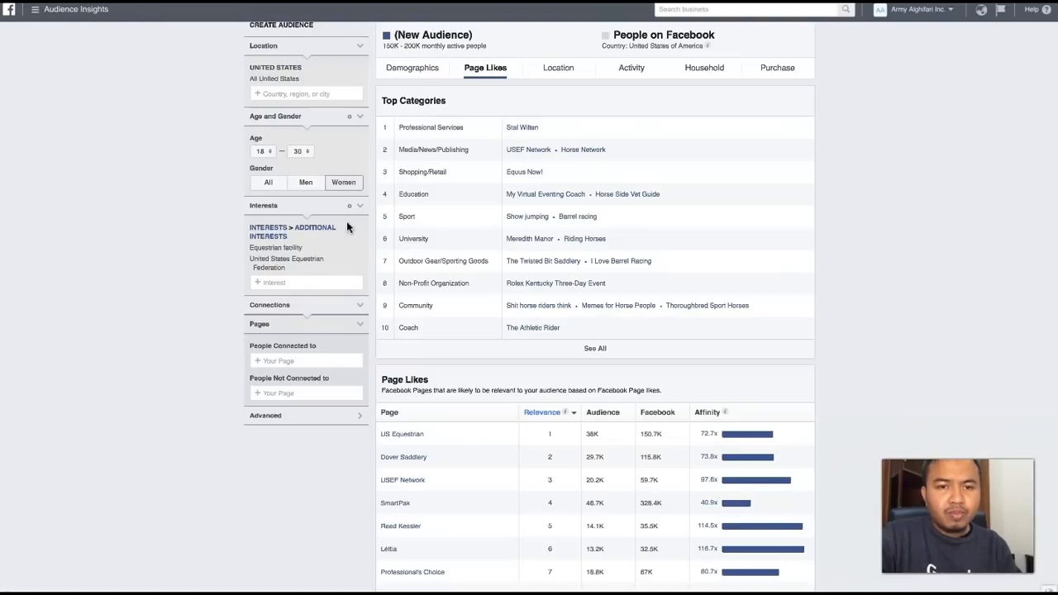
- Search the interests for "stal wil" to check whether Stal Wilten can be targeted, and clear the search text
{"action": "left_click", "coordinate": [294, 283]}
{"action": "type", "text": "stal"}
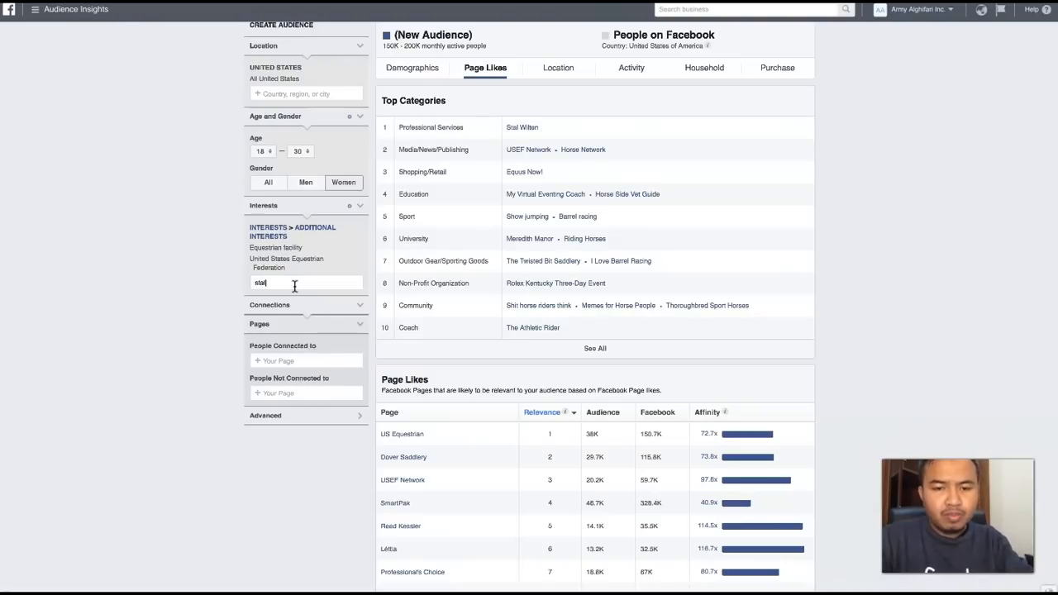
{"action": "type", "text": " wi"}
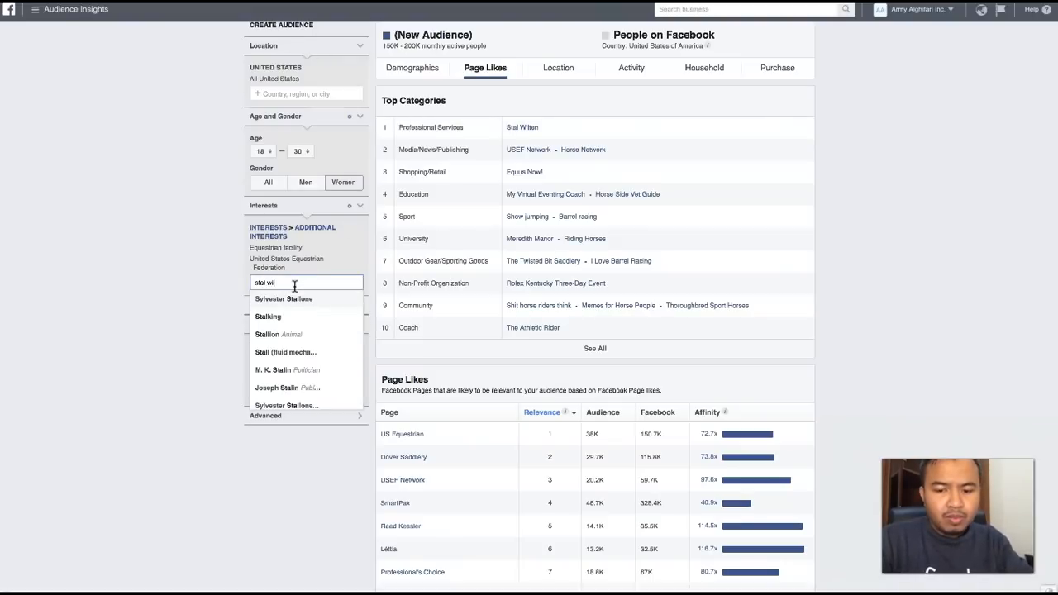
{"action": "type", "text": "l"}
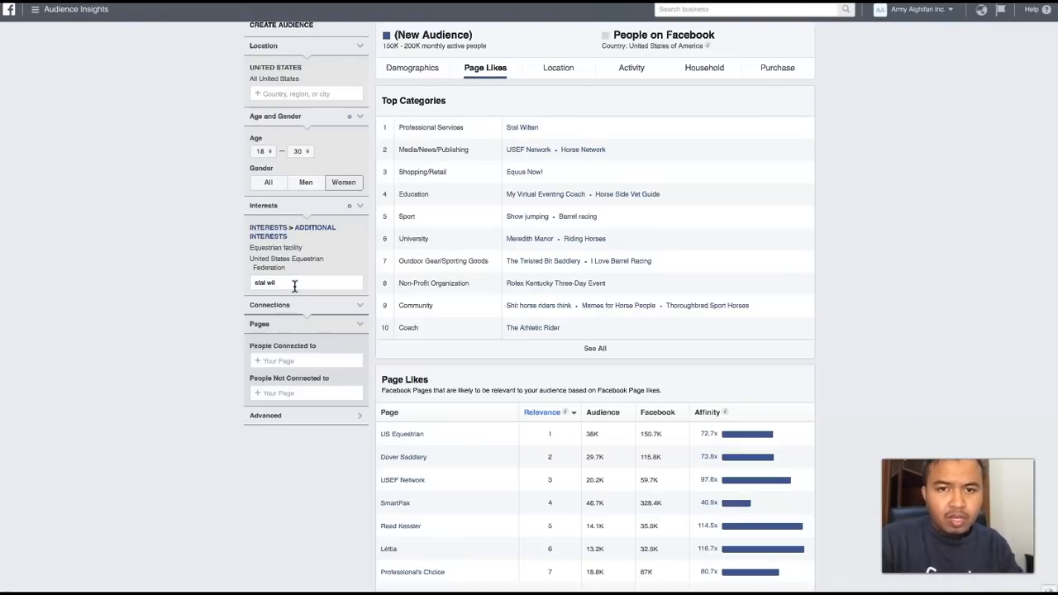
{"action": "key", "text": "BackSpace"}
{"action": "key", "text": "BackSpace"}
{"action": "key", "text": "BackSpace"}
{"action": "key", "text": "BackSpace"}
{"action": "key", "text": "BackSpace"}
{"action": "key", "text": "BackSpace"}
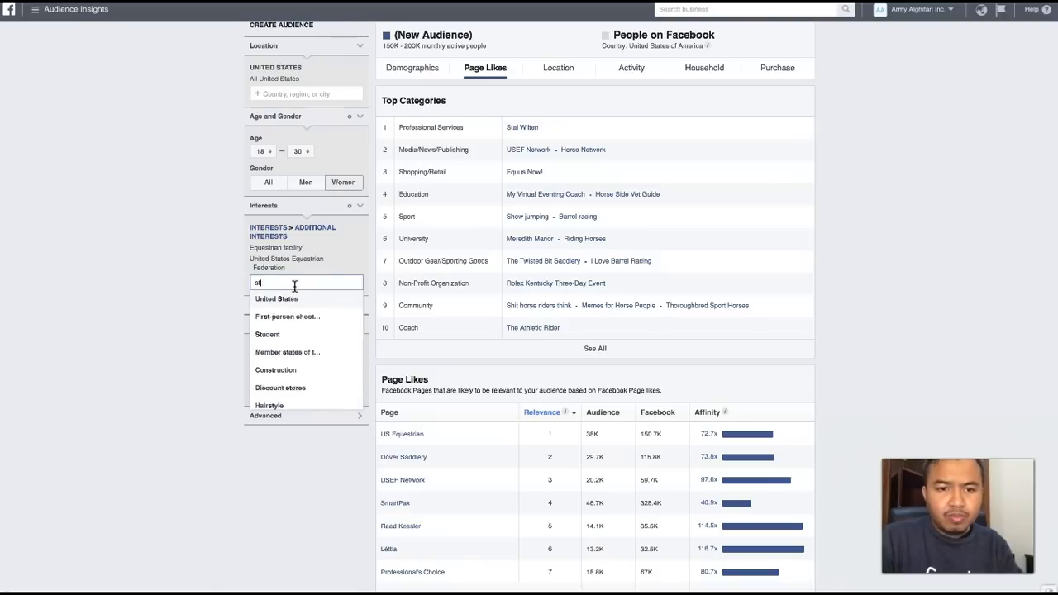
{"action": "key", "text": "BackSpace"}
{"action": "key", "text": "BackSpace"}
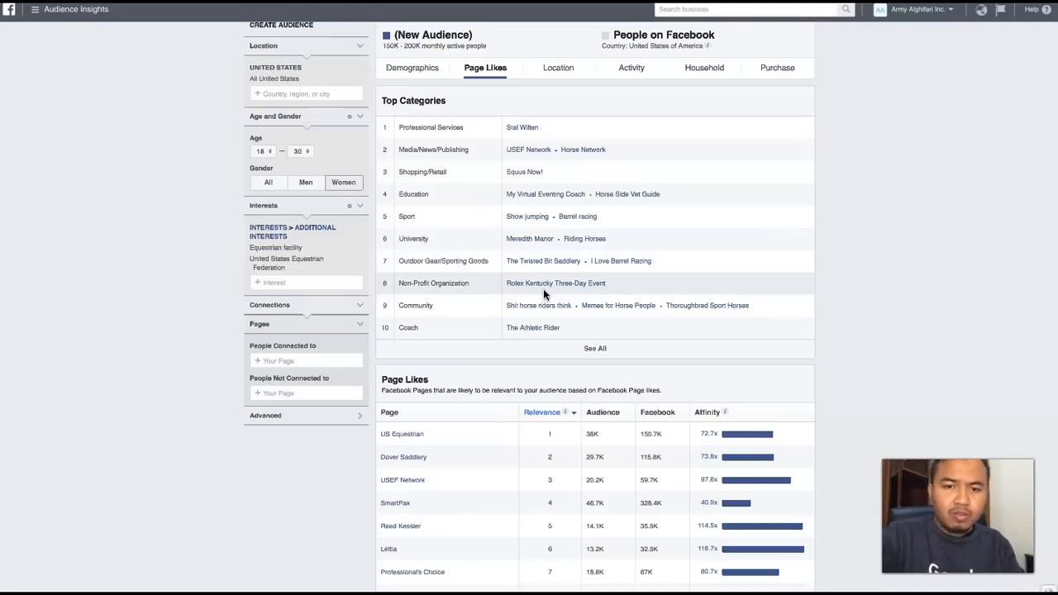
- Open the USEF Network page from the Media/News/Publishing category and look through its videos, photos, reviews and posts
{"action": "left_click", "coordinate": [522, 155]}
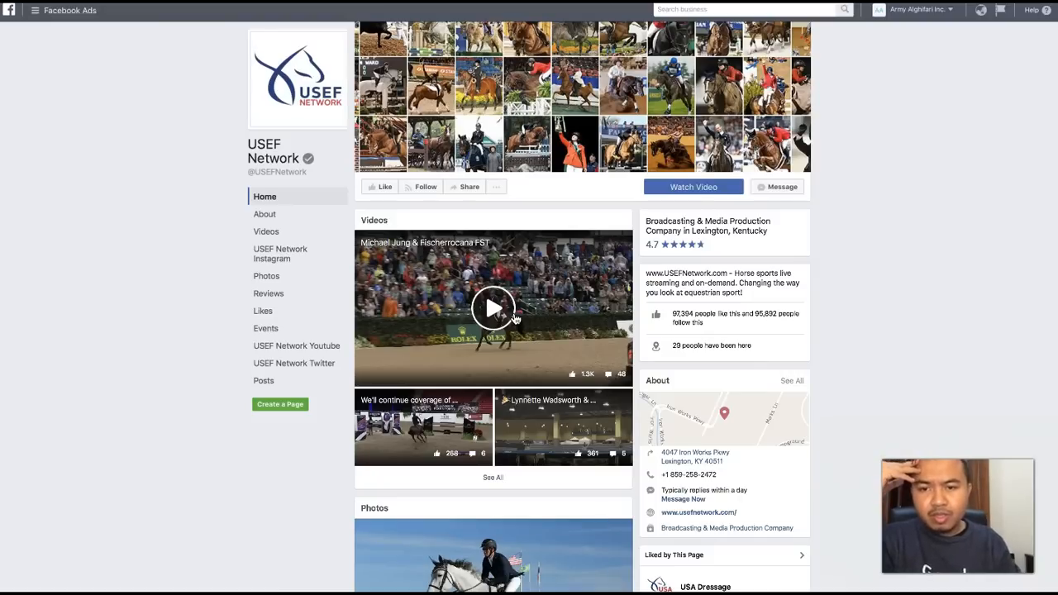
{"action": "scroll", "coordinate": [515, 319], "scroll_direction": "down", "scroll_amount": 3}
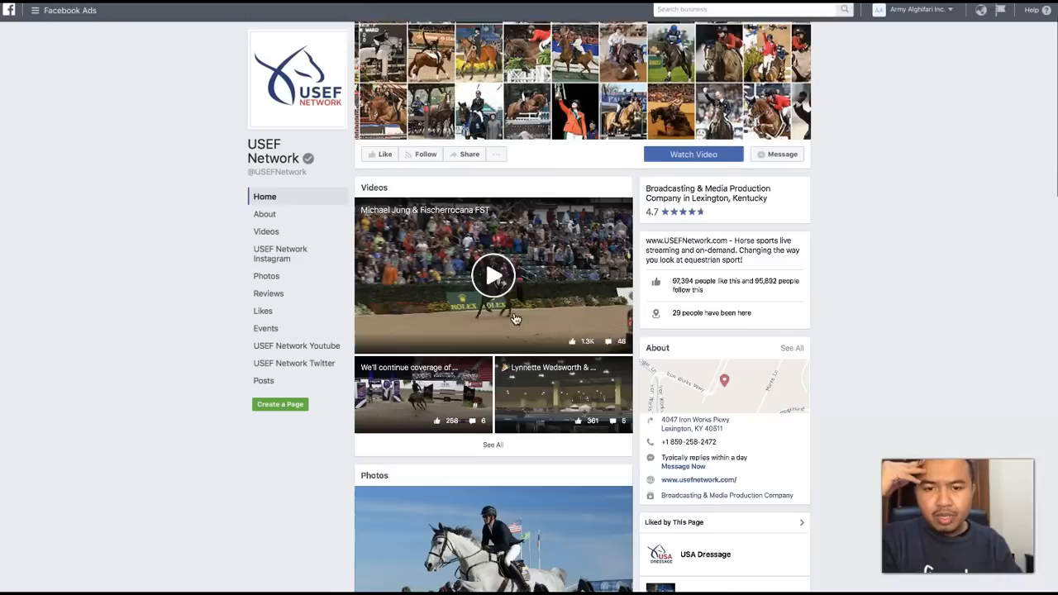
{"action": "scroll", "coordinate": [515, 318], "scroll_direction": "down", "scroll_amount": 3}
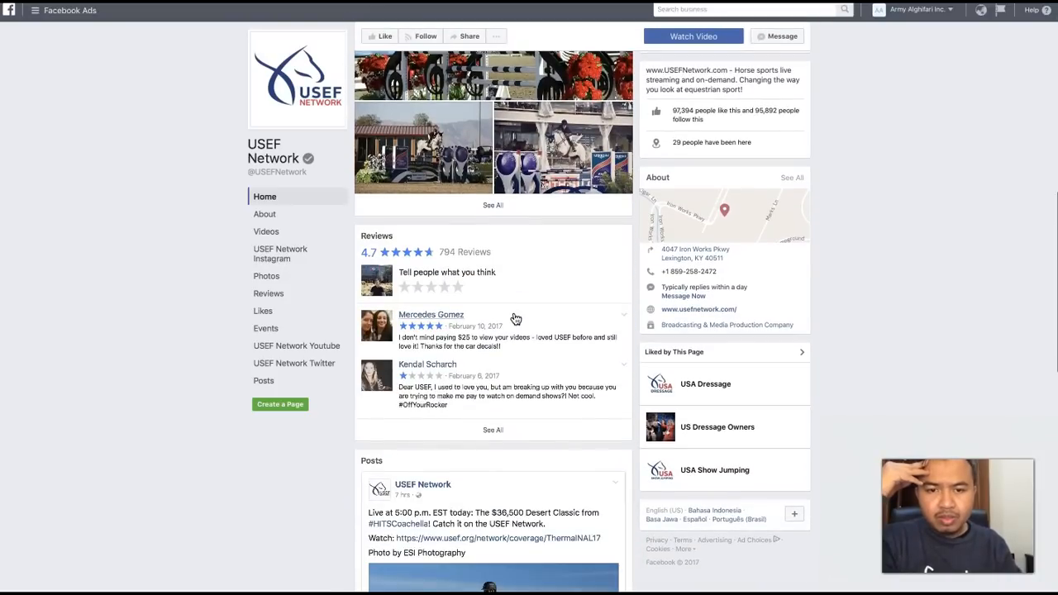
{"action": "scroll", "coordinate": [330, 447], "scroll_direction": "up", "scroll_amount": 8}
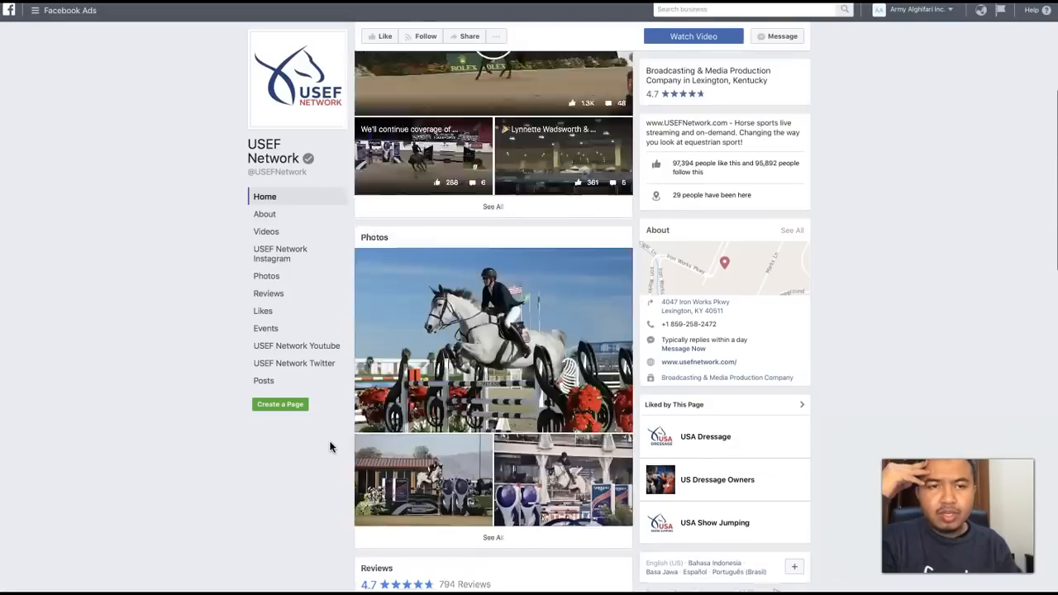
- Search the interests for "usef" and add USEF (United States Equestrian Federation) to the audience
{"action": "scroll", "coordinate": [330, 448], "scroll_direction": "up", "scroll_amount": 5}
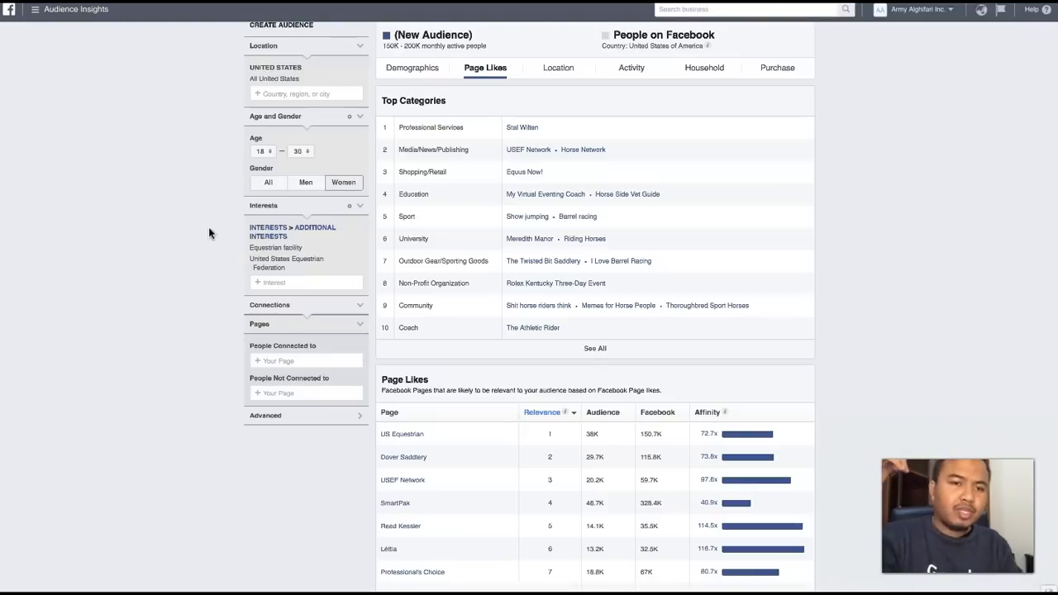
{"action": "left_click", "coordinate": [284, 283]}
{"action": "type", "text": "usef"}
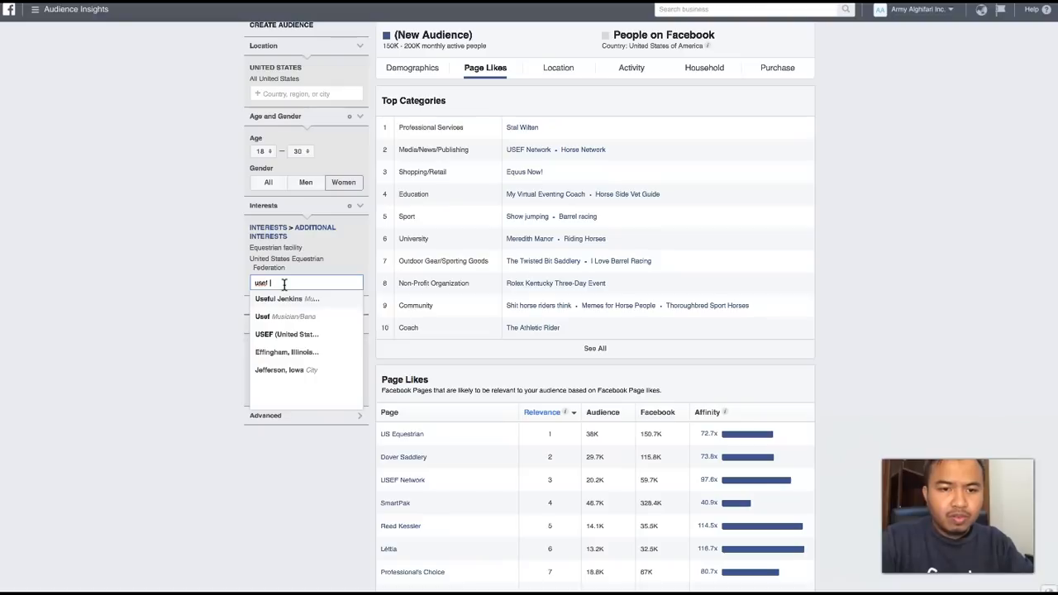
{"action": "type", "text": " net"}
{"action": "key", "text": "BackSpace"}
{"action": "key", "text": "BackSpace"}
{"action": "key", "text": "BackSpace"}
{"action": "key", "text": "BackSpace"}
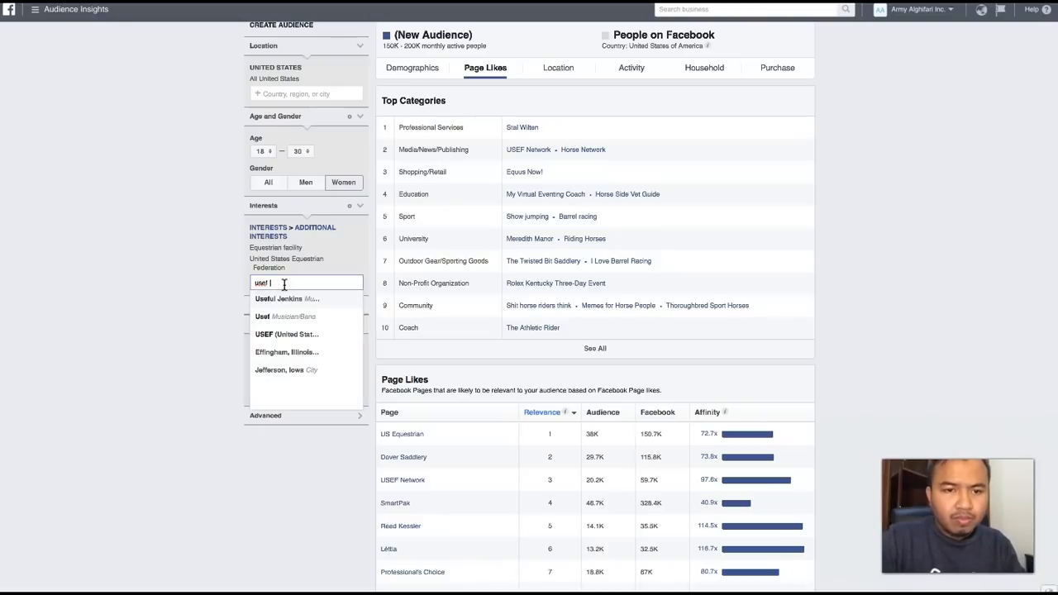
{"action": "left_click", "coordinate": [287, 341]}
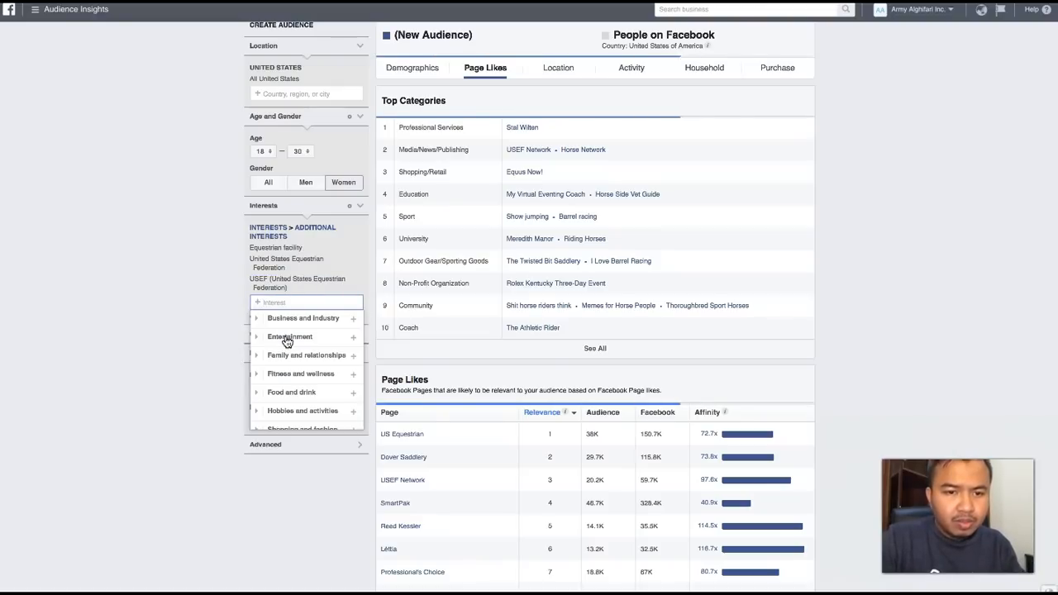
{"action": "left_click", "coordinate": [211, 288]}
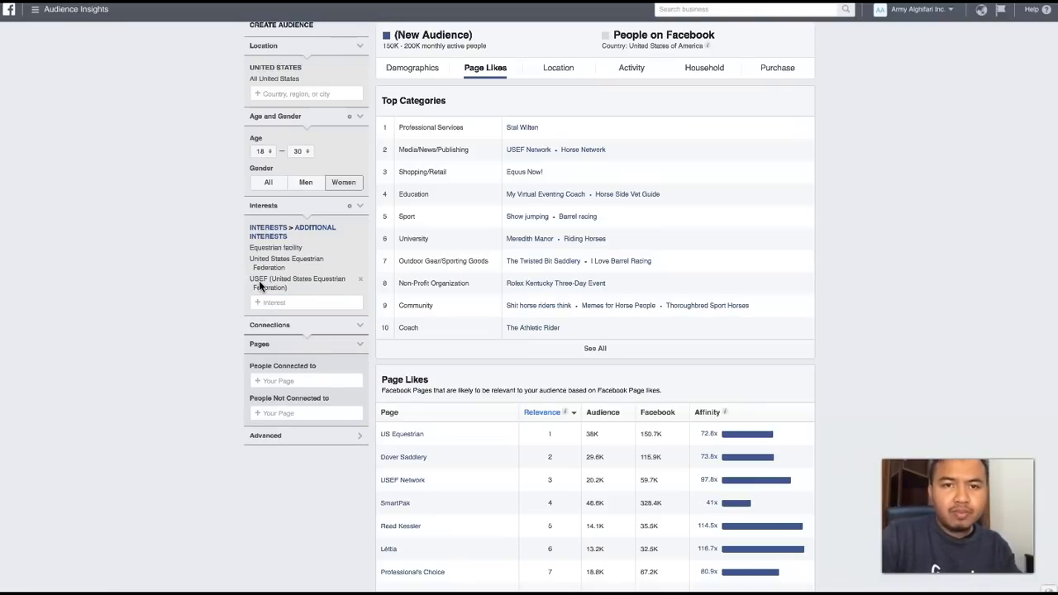
- Search the interests for "us eque" to check whether US Equestrian can be targeted, and clear the search text
{"action": "scroll", "coordinate": [397, 356], "scroll_direction": "down", "scroll_amount": 3}
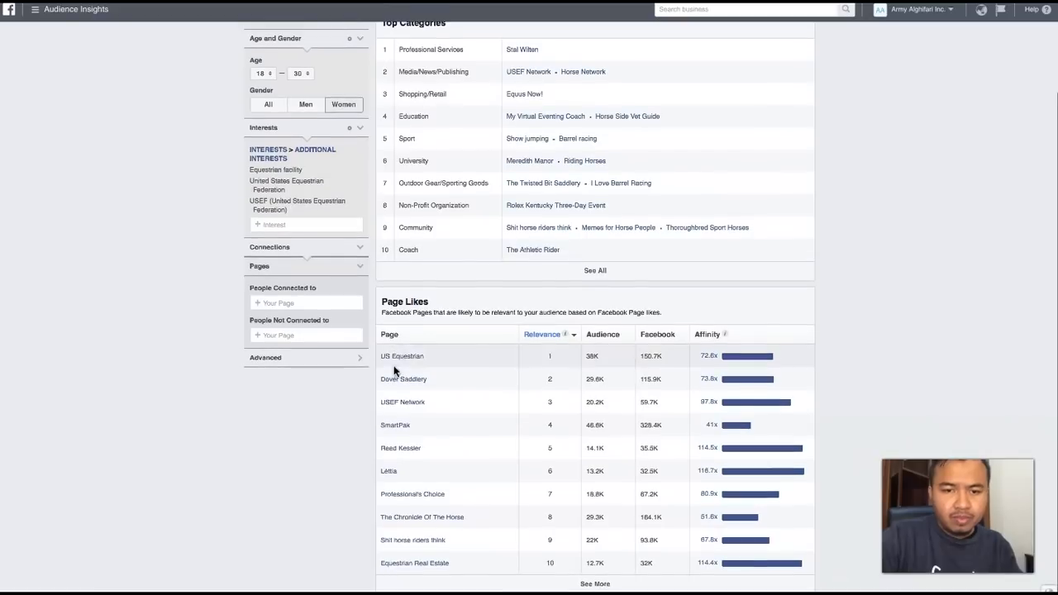
{"action": "left_click", "coordinate": [274, 225]}
{"action": "type", "text": "us "}
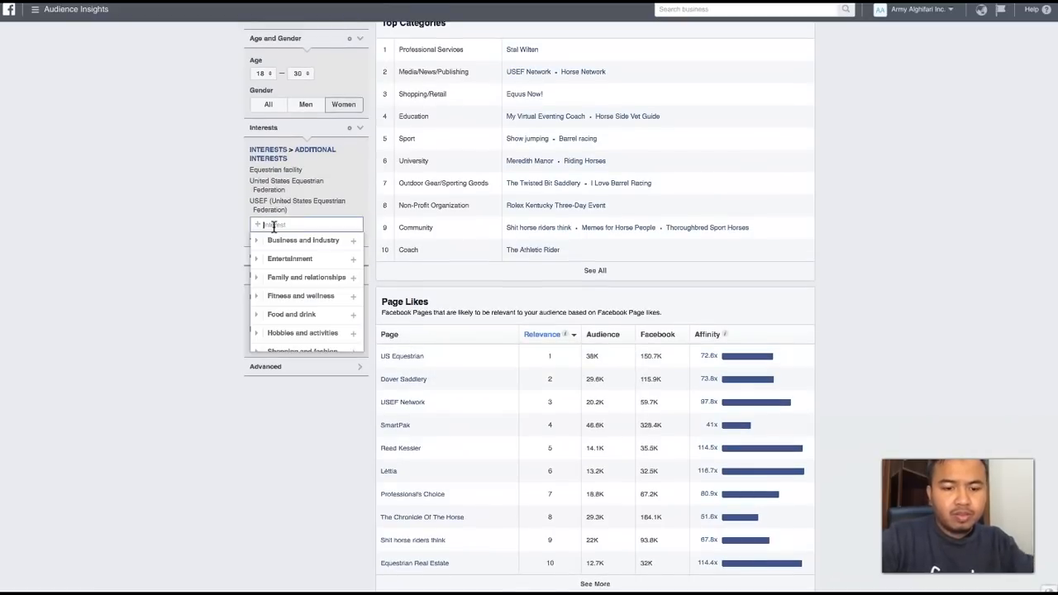
{"action": "type", "text": "q"}
{"action": "key", "text": "BackSpace"}
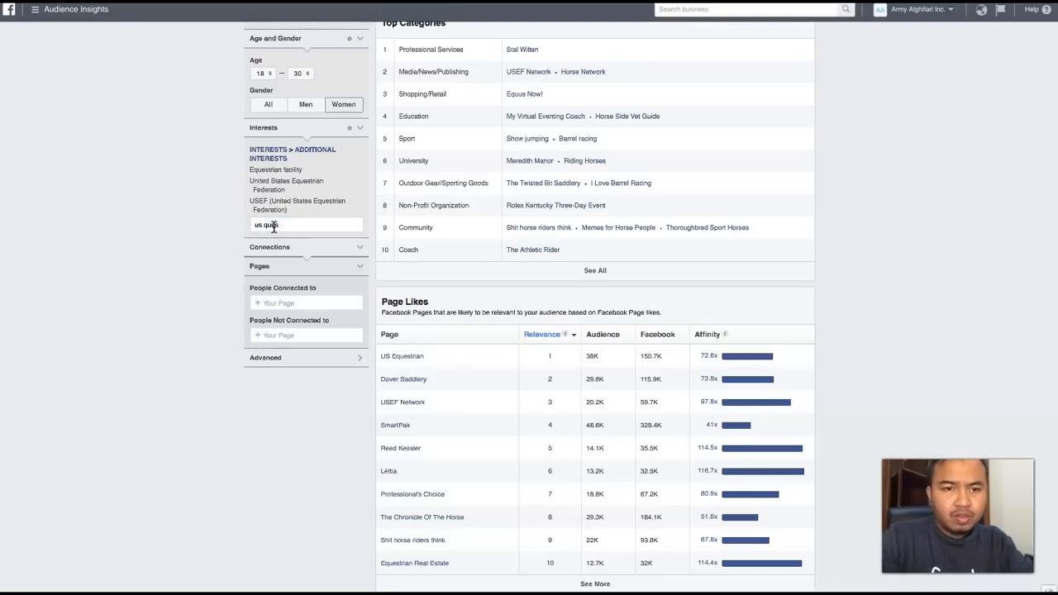
{"action": "type", "text": "eque"}
{"action": "key", "text": "BackSpace"}
{"action": "key", "text": "BackSpace"}
{"action": "key", "text": "BackSpace"}
{"action": "key", "text": "BackSpace"}
{"action": "key", "text": "BackSpace"}
{"action": "key", "text": "BackSpace"}
{"action": "key", "text": "BackSpace"}
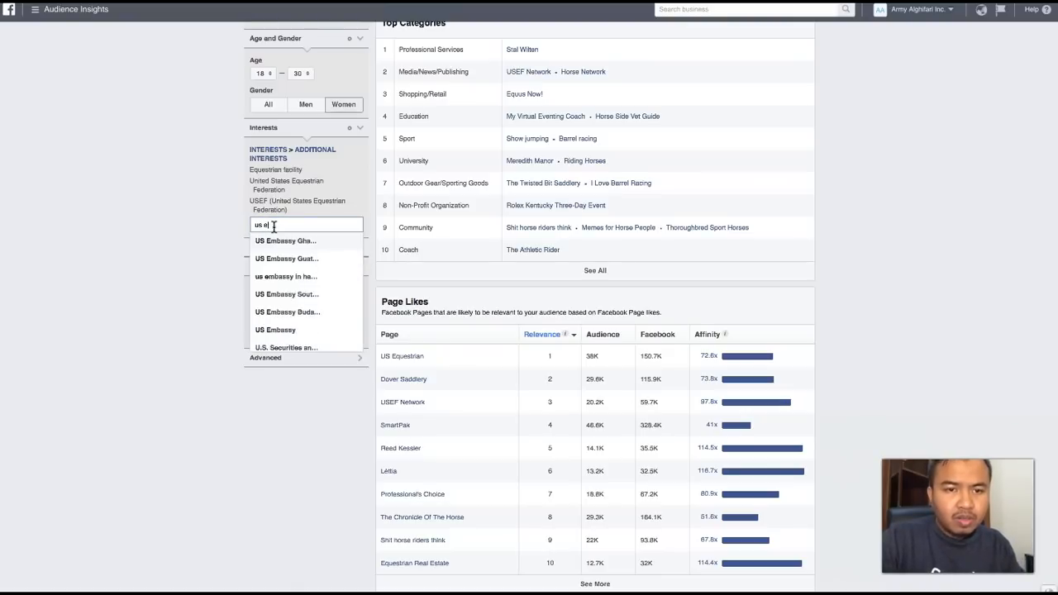
- Open the Dover Saddlery page from the Page Likes table and look through its description and photos
{"action": "left_click", "coordinate": [403, 383]}
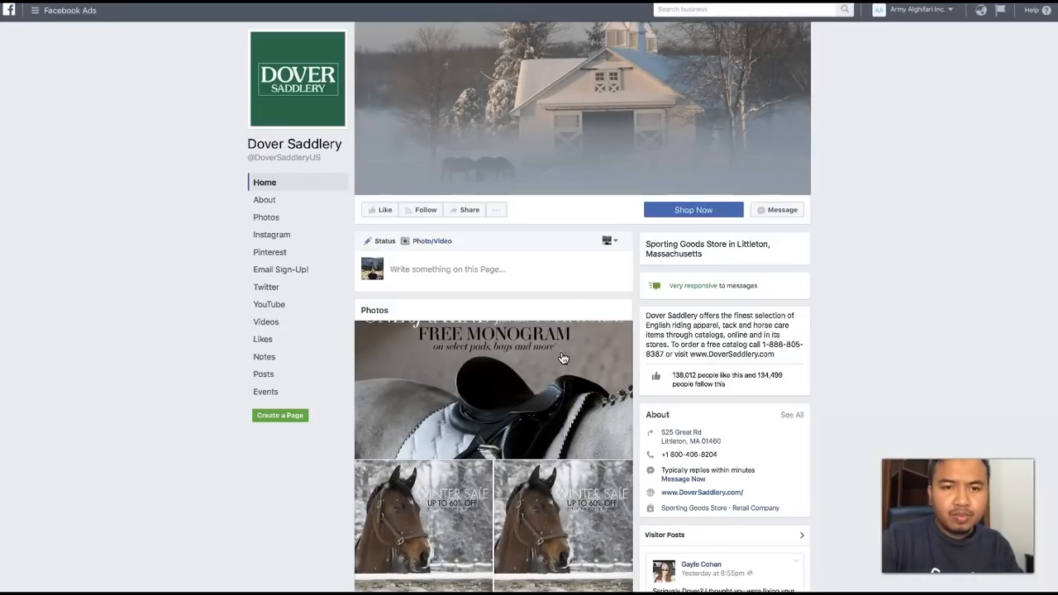
{"action": "scroll", "coordinate": [562, 358], "scroll_direction": "down", "scroll_amount": 1}
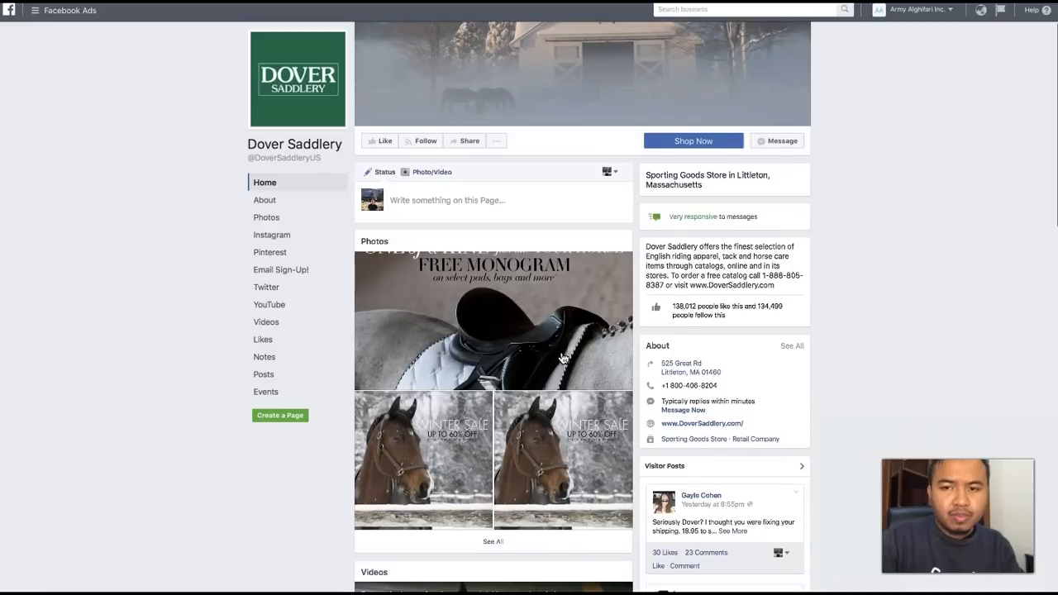
{"action": "scroll", "coordinate": [637, 99], "scroll_direction": "up", "scroll_amount": 1}
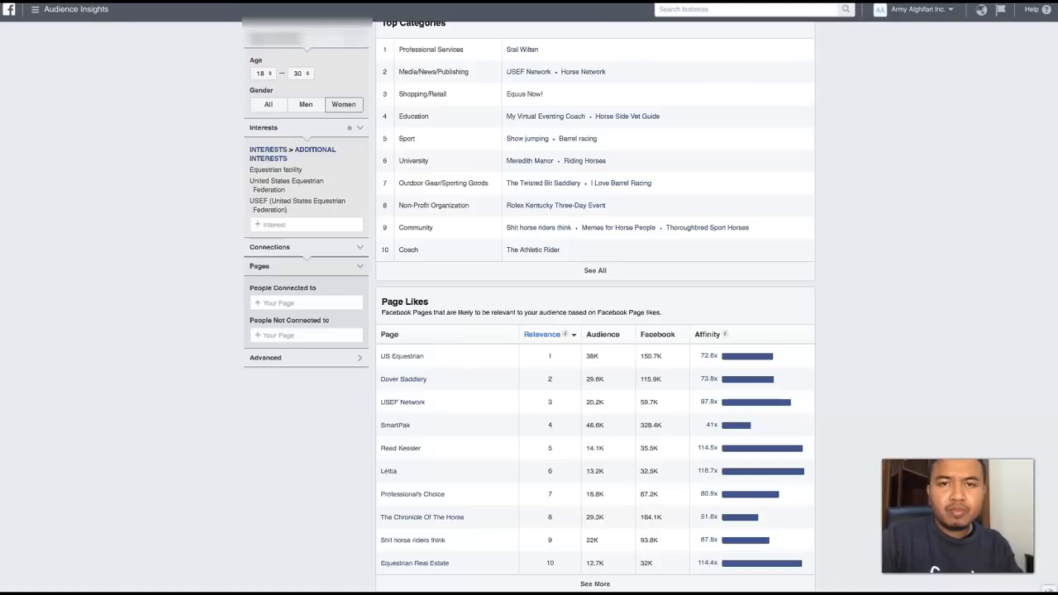
- Search the interests for "dover" and add Dover Saddlery to the audience
{"action": "mouse_move", "coordinate": [394, 412]}
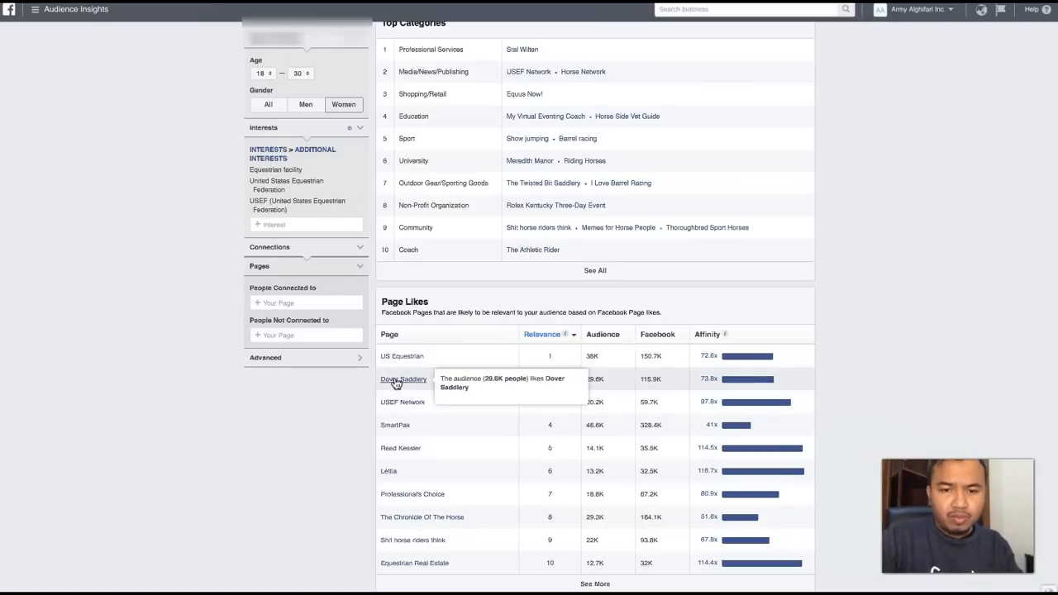
{"action": "left_click", "coordinate": [282, 225]}
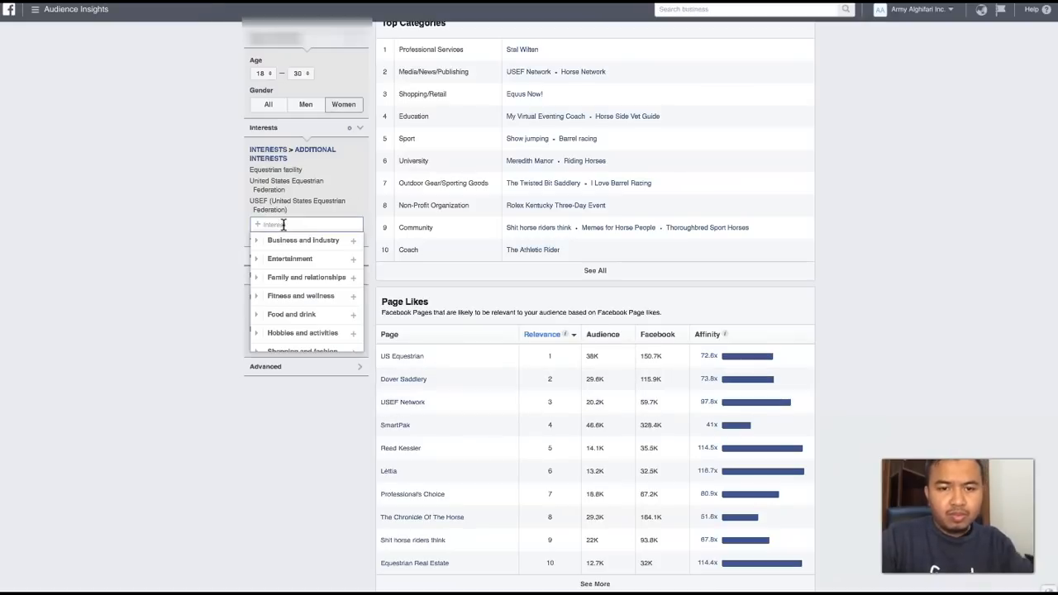
{"action": "type", "text": "dover"}
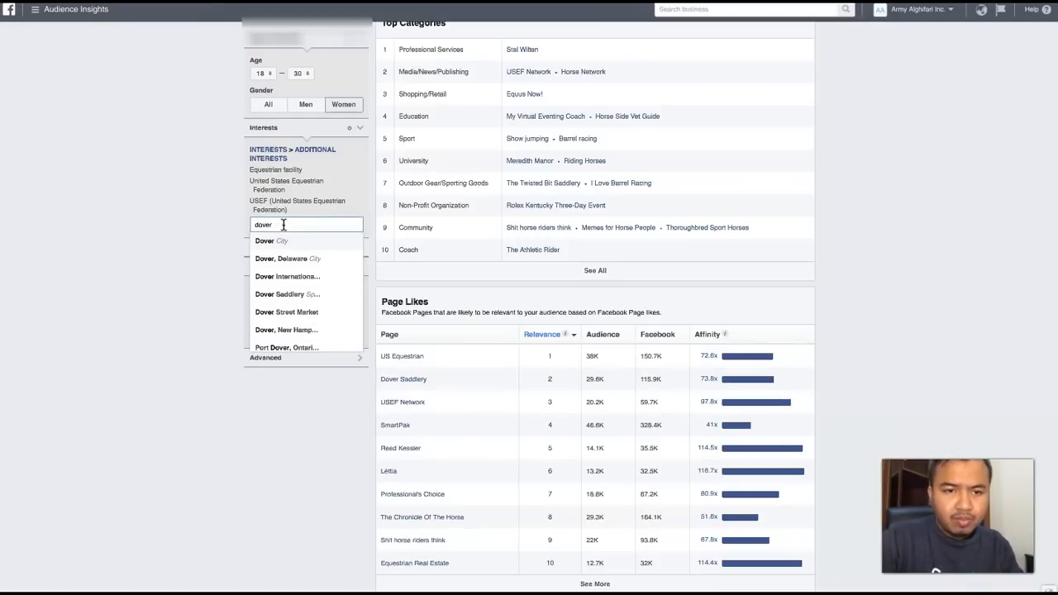
{"action": "left_click", "coordinate": [288, 295]}
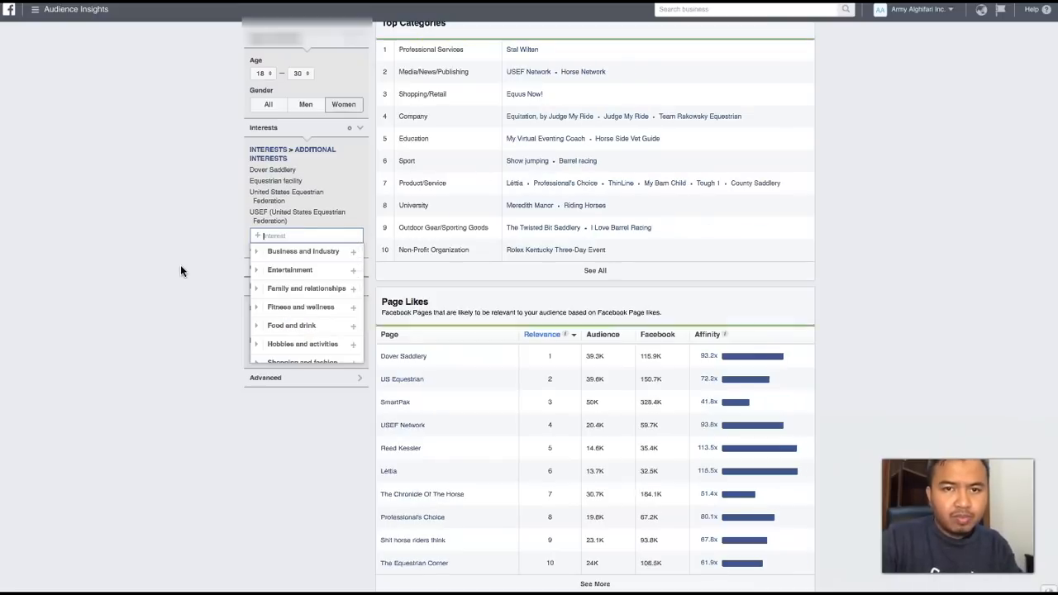
{"action": "scroll", "coordinate": [180, 265], "scroll_direction": "down", "scroll_amount": 2}
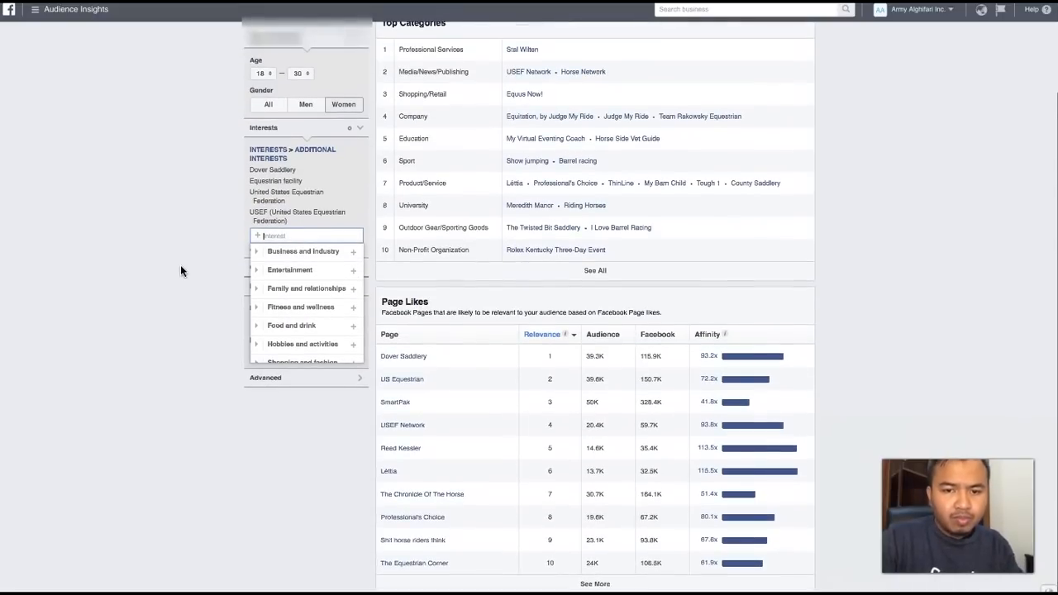
{"action": "left_click", "coordinate": [179, 337]}
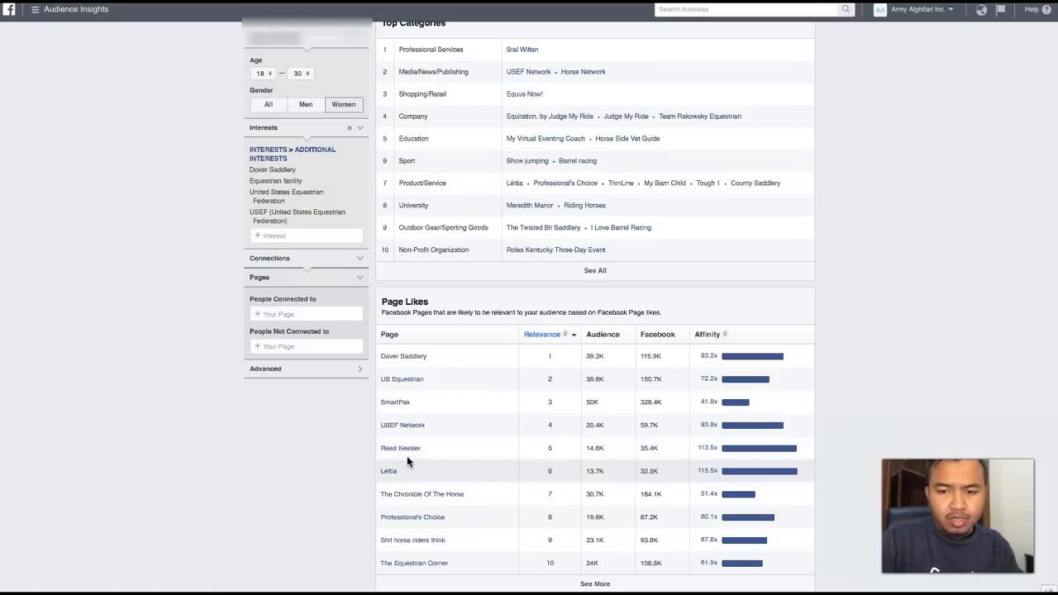
- Set the audience's maximum age to 64 and its gender to All
{"action": "scroll", "coordinate": [401, 383], "scroll_direction": "up", "scroll_amount": 3}
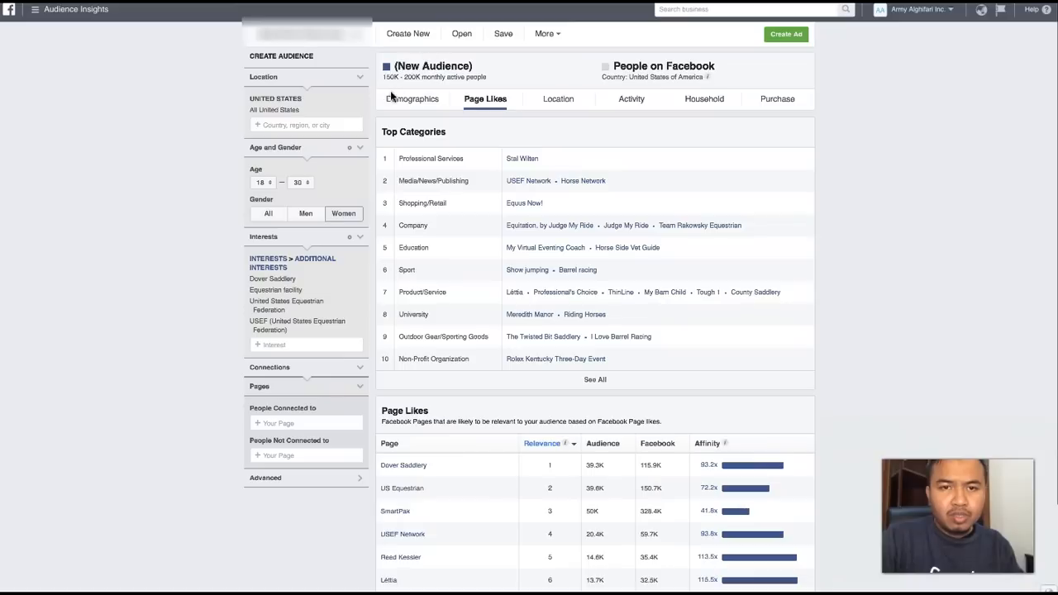
{"action": "left_click", "coordinate": [298, 183]}
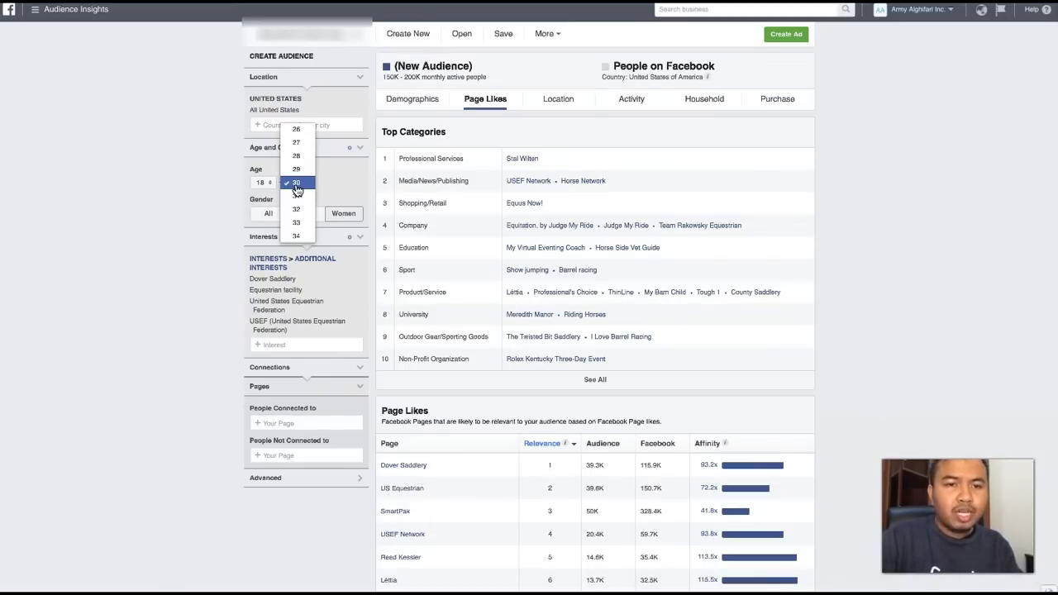
{"action": "scroll", "coordinate": [297, 217], "scroll_direction": "down", "scroll_amount": 5}
{"action": "scroll", "coordinate": [298, 220], "scroll_direction": "down", "scroll_amount": 3}
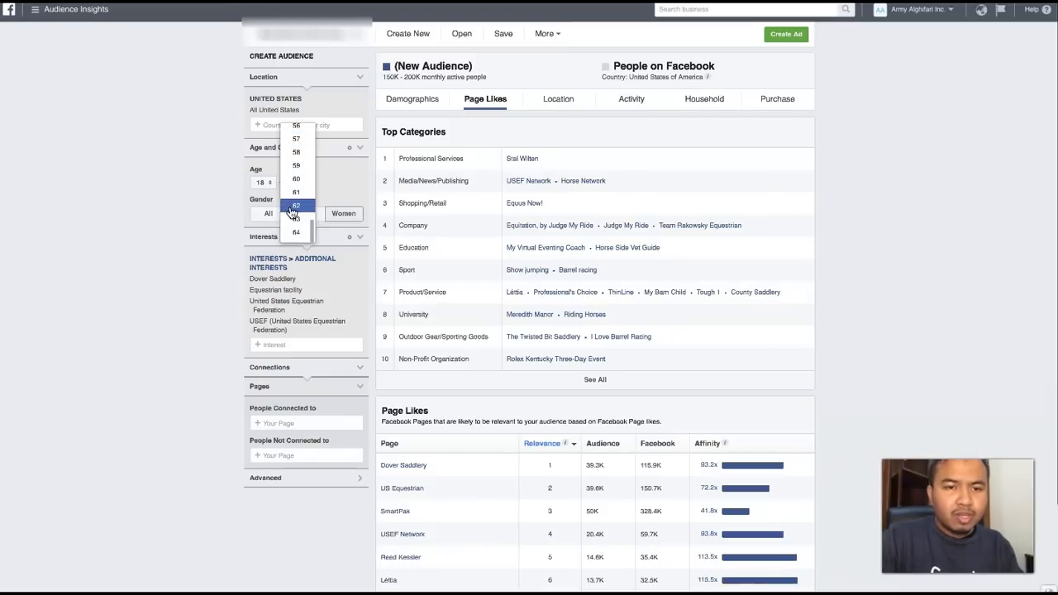
{"action": "left_click", "coordinate": [296, 234]}
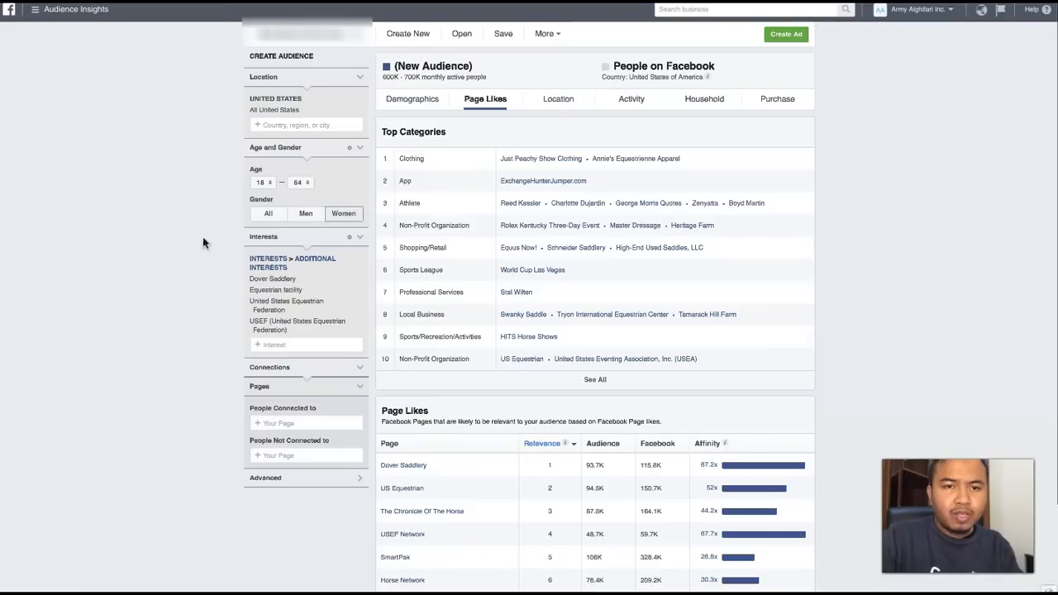
{"action": "left_click", "coordinate": [268, 213]}
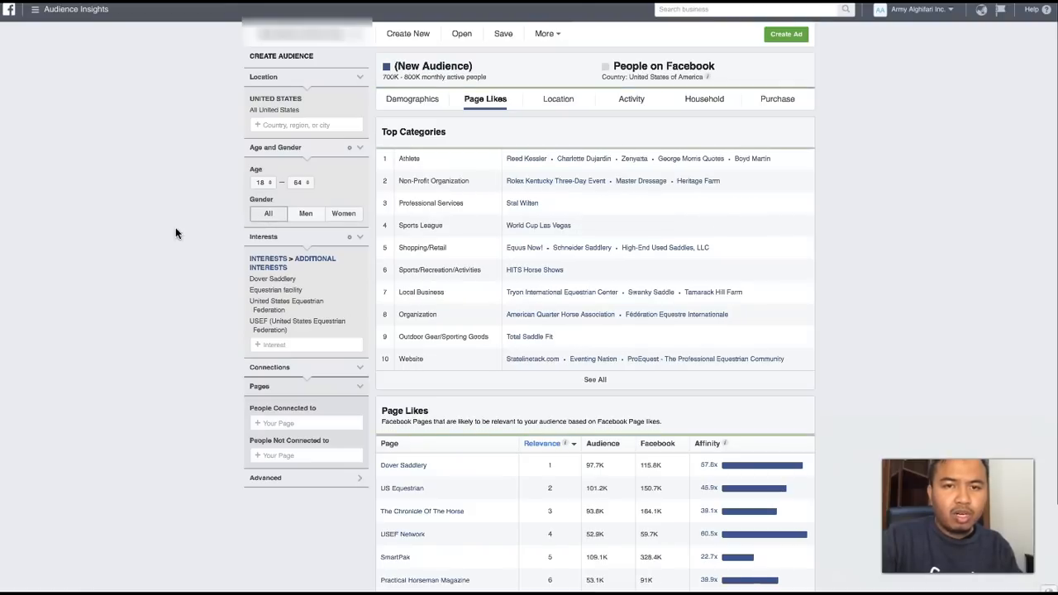
- Compare the audience size and page likes for men and women, finishing with the gender set to All
{"action": "left_click", "coordinate": [308, 214]}
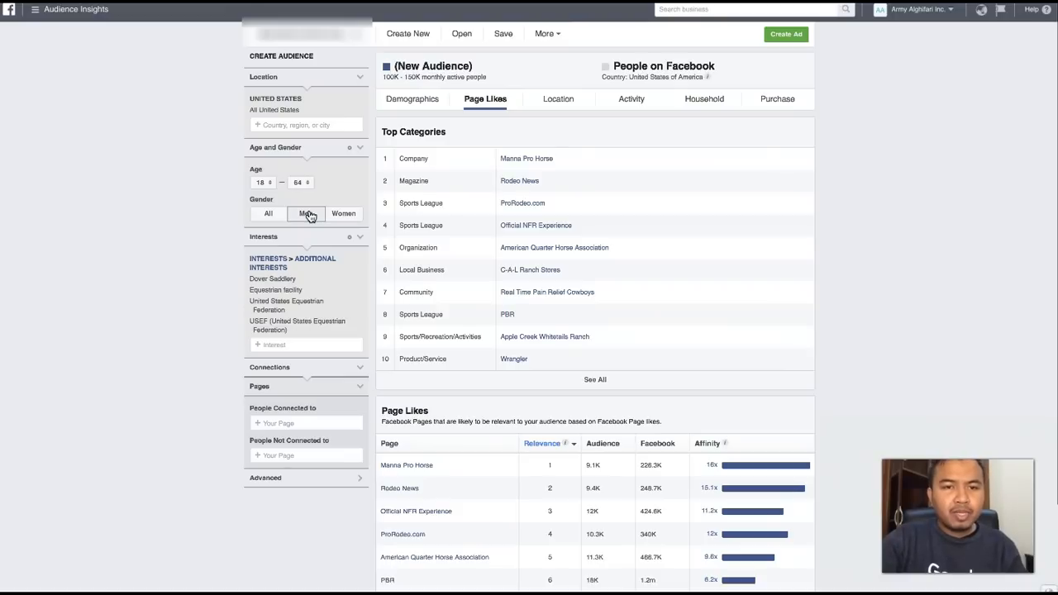
{"action": "scroll", "coordinate": [416, 366], "scroll_direction": "down", "scroll_amount": 1}
{"action": "scroll", "coordinate": [416, 367], "scroll_direction": "up", "scroll_amount": 1}
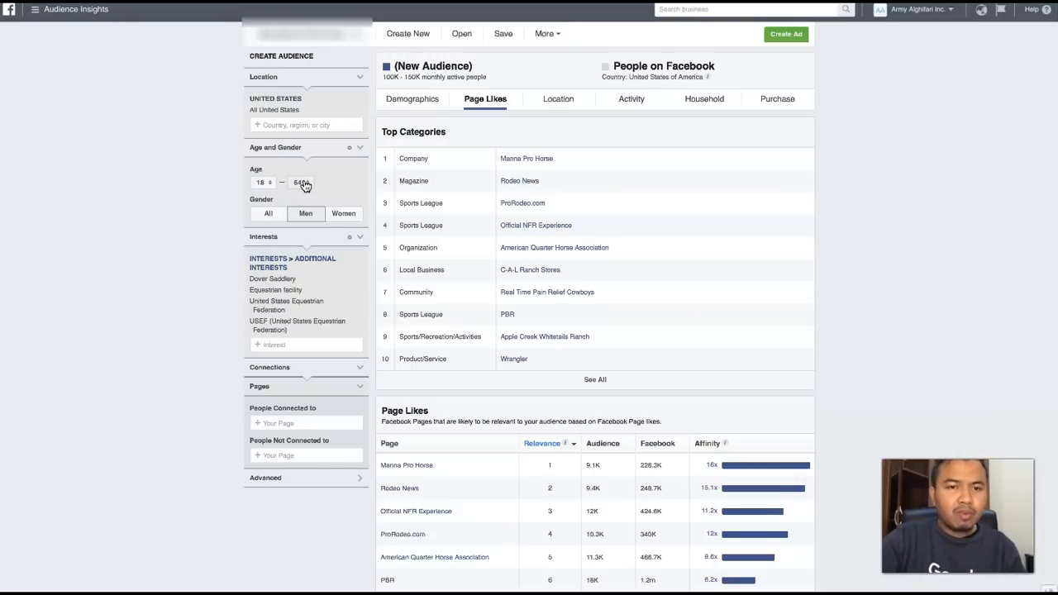
{"action": "left_click", "coordinate": [354, 217]}
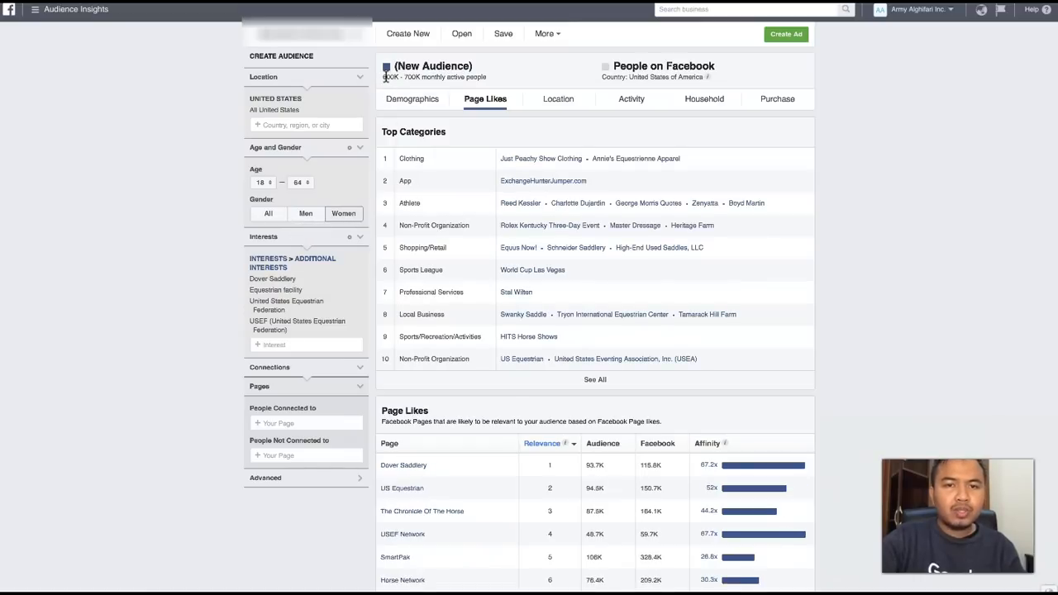
{"action": "left_click", "coordinate": [308, 216]}
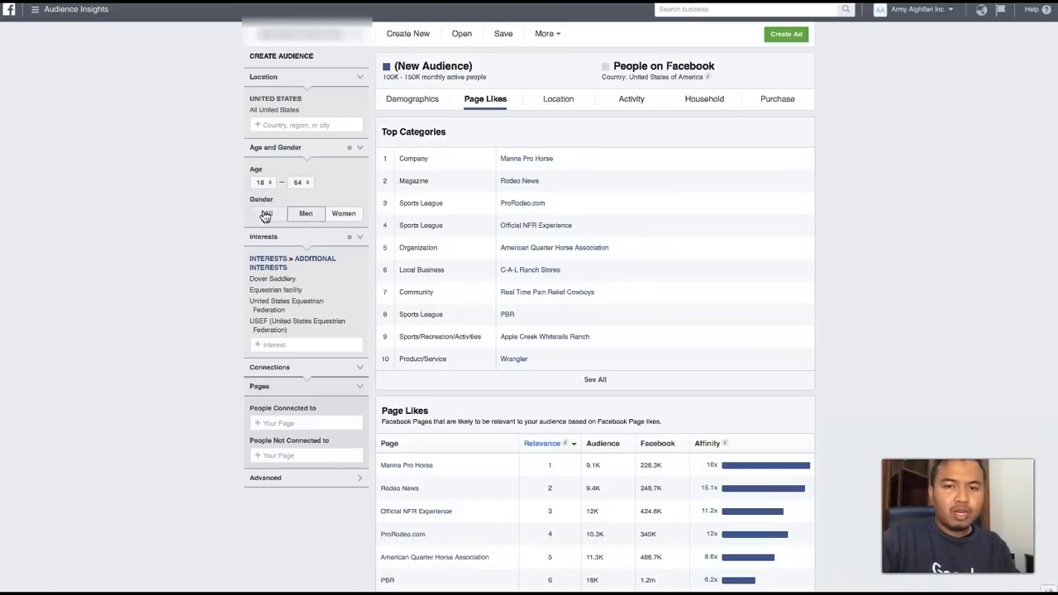
{"action": "left_click", "coordinate": [267, 216]}
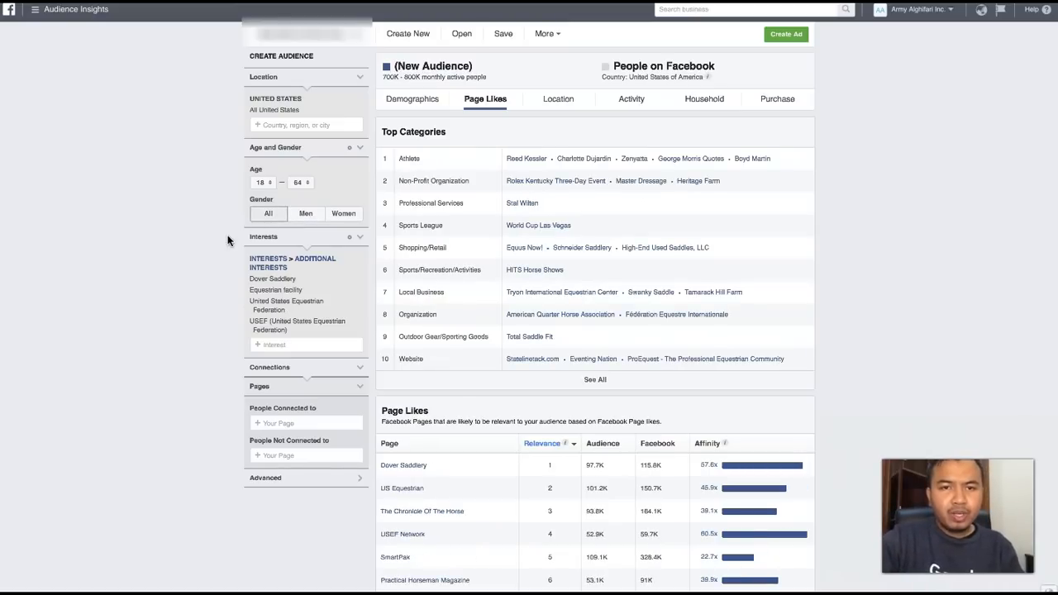
- Review the liked pages, open the Reed Kessler page from the Athlete category, look it over and close it
{"action": "scroll", "coordinate": [215, 235], "scroll_direction": "down", "scroll_amount": 2}
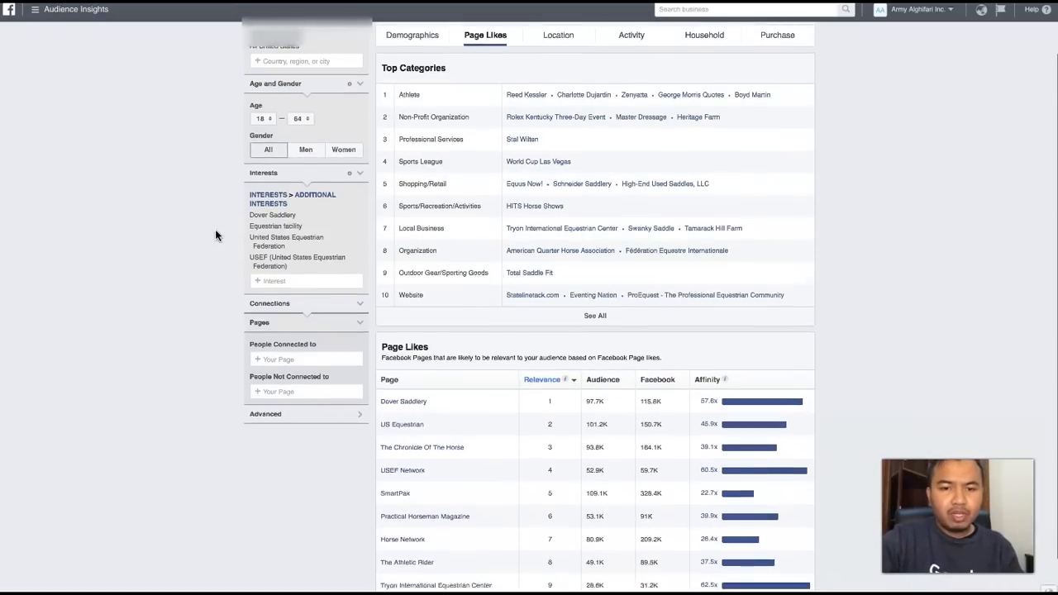
{"action": "scroll", "coordinate": [215, 235], "scroll_direction": "up", "scroll_amount": 3}
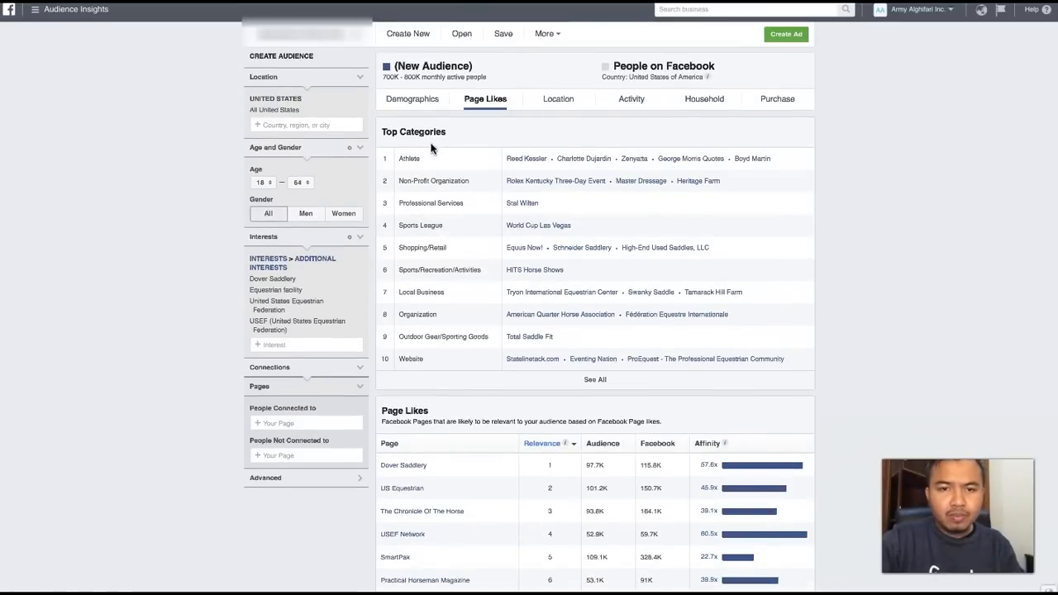
{"action": "left_click", "coordinate": [521, 163]}
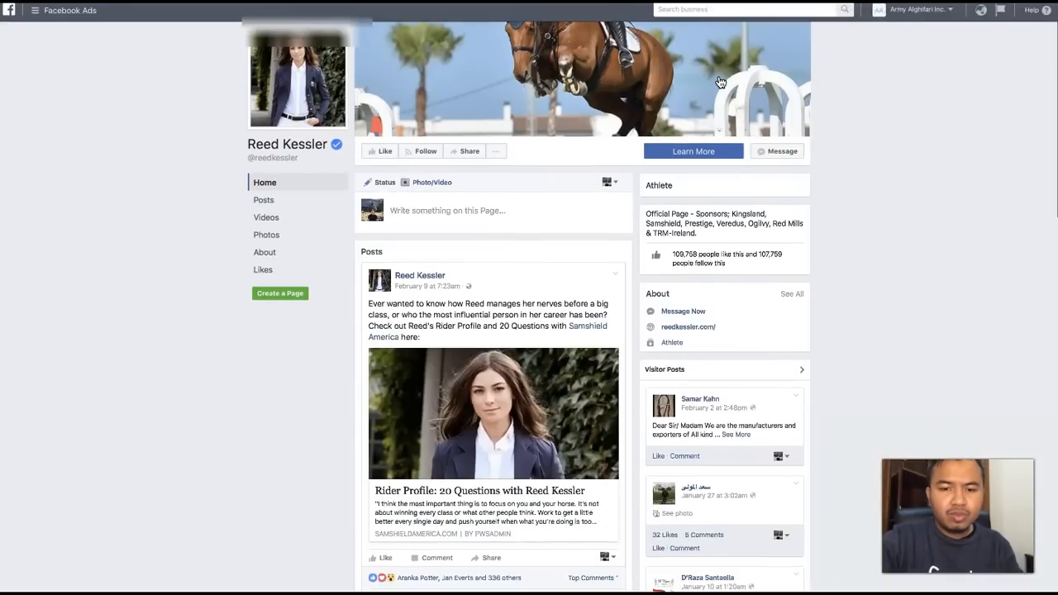
{"action": "key", "text": "super+w"}
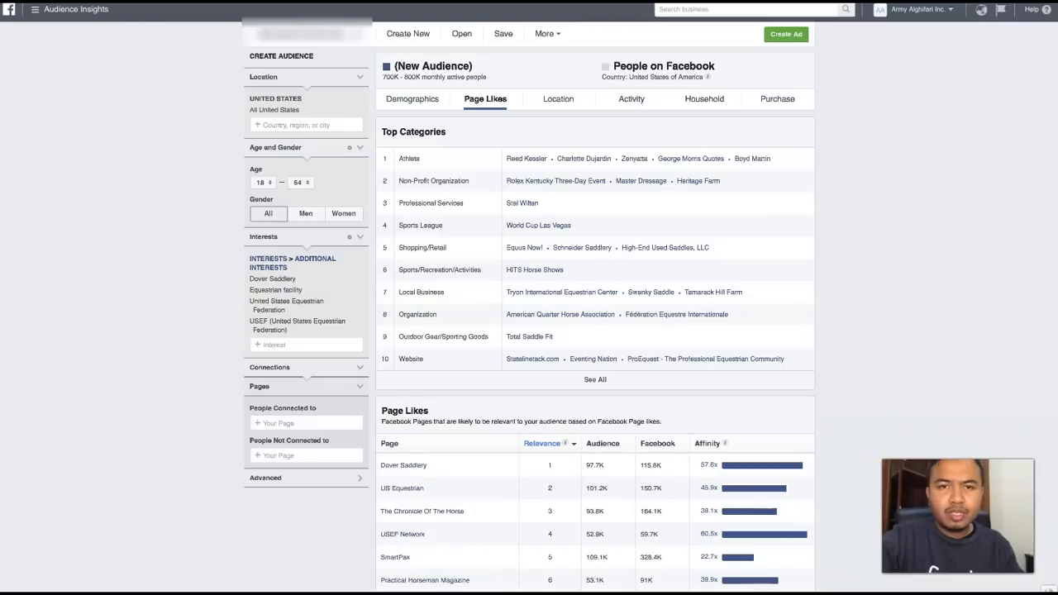
- Search the interests for "reed ke" and add Reed Kessler to the audience
{"action": "left_click", "coordinate": [263, 345]}
{"action": "type", "text": "reed ke"}
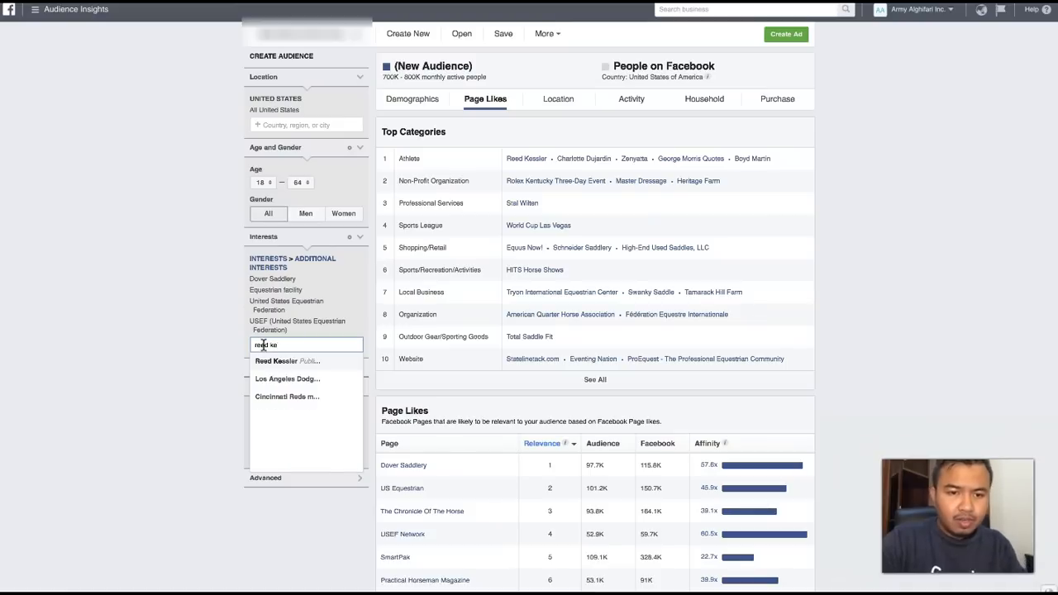
{"action": "left_click", "coordinate": [274, 363]}
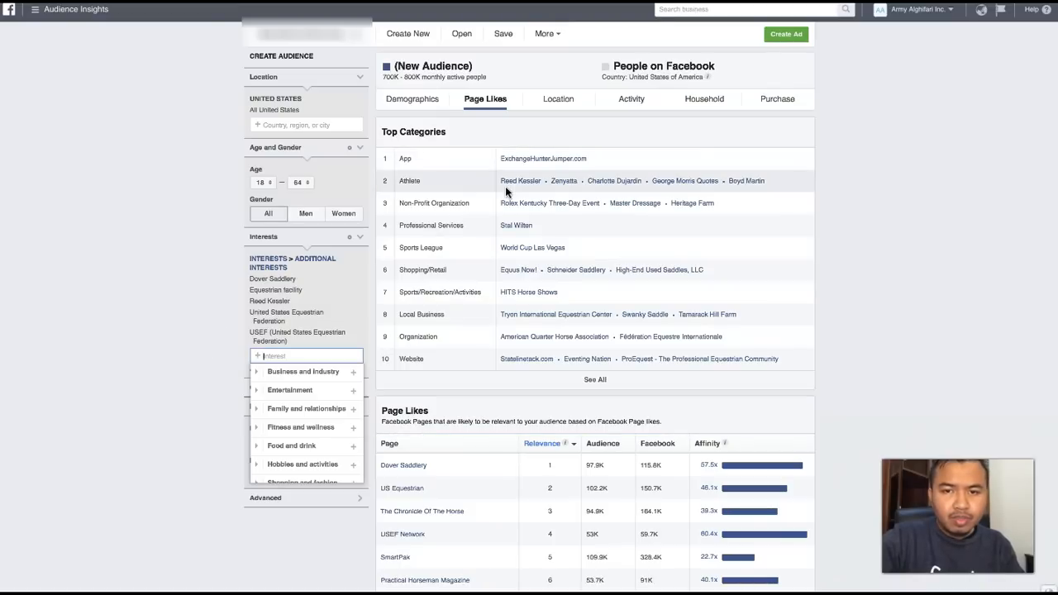
- Open the Zenyatta page from the Athlete category, then search the interests for "zenya" and add Zenyatta to the audience
{"action": "left_click", "coordinate": [566, 182]}
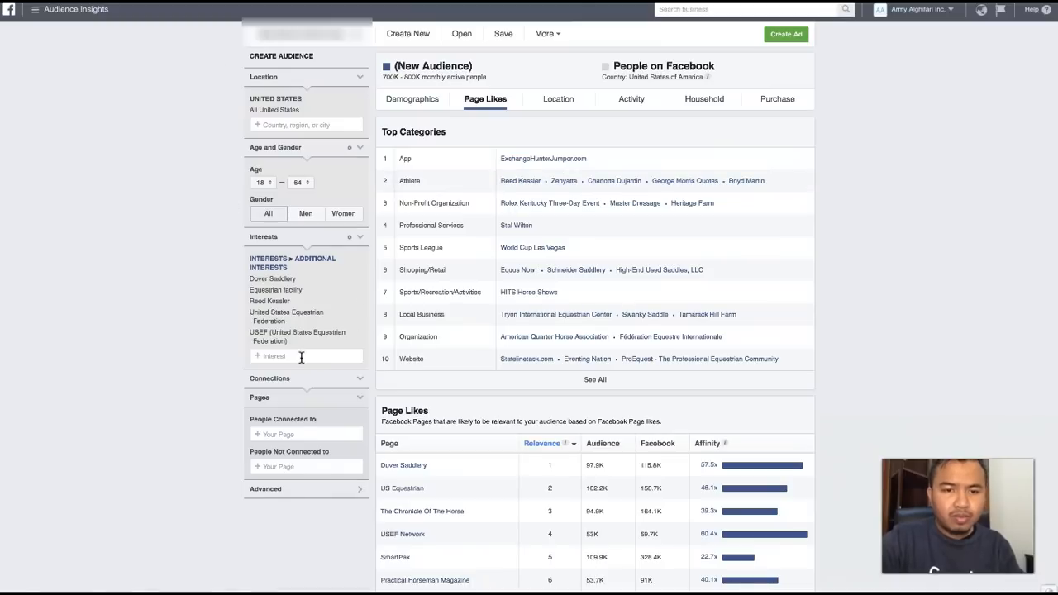
{"action": "left_click", "coordinate": [301, 356]}
{"action": "type", "text": "zenya"}
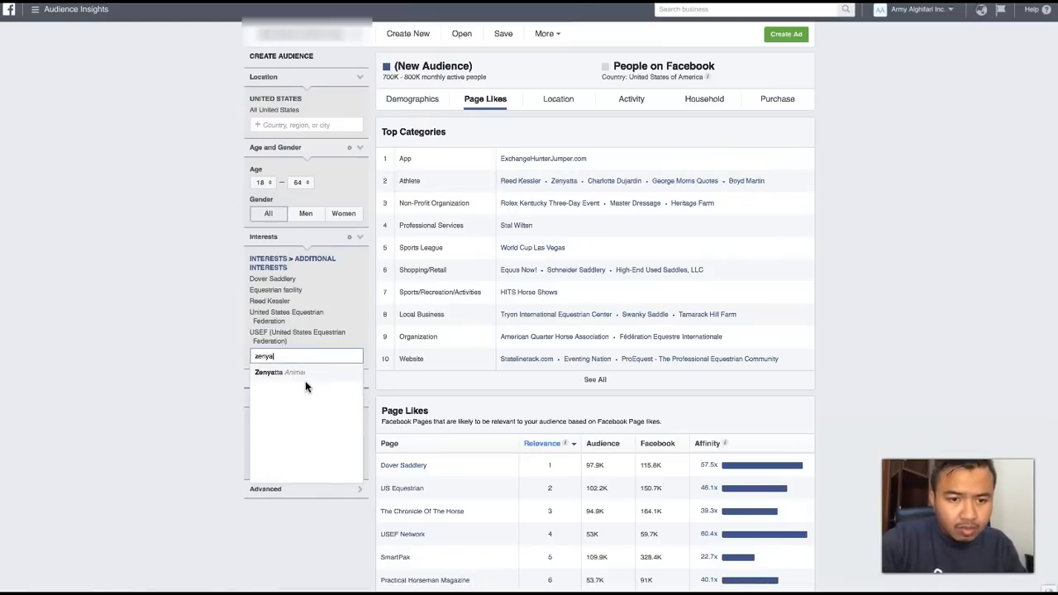
{"action": "left_click", "coordinate": [294, 374]}
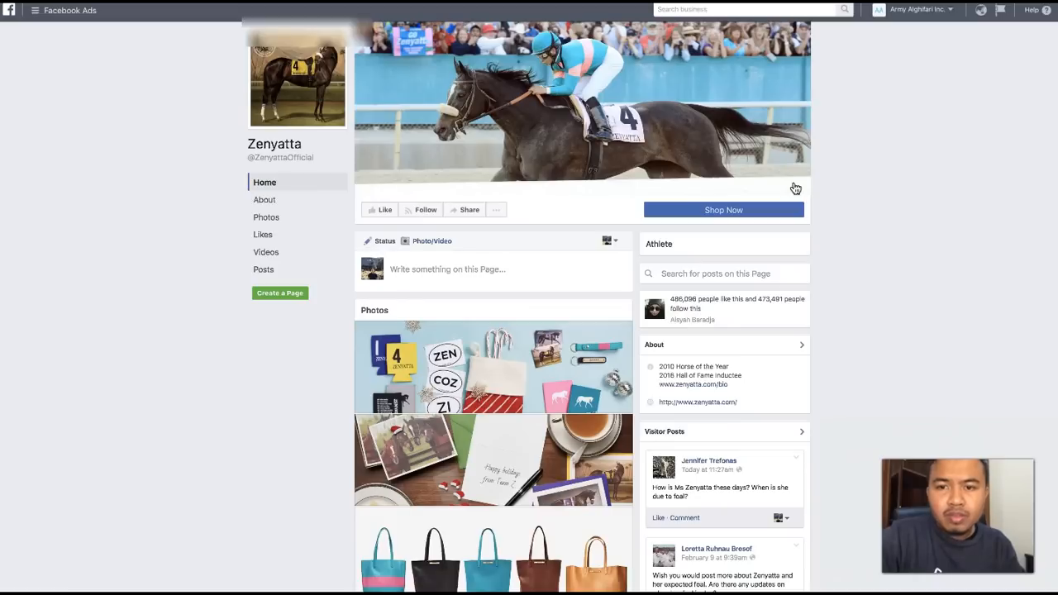
- Look over the photos, videos and posts on the Zenyatta page, then return to the audience
{"action": "scroll", "coordinate": [576, 391], "scroll_direction": "down", "scroll_amount": 3}
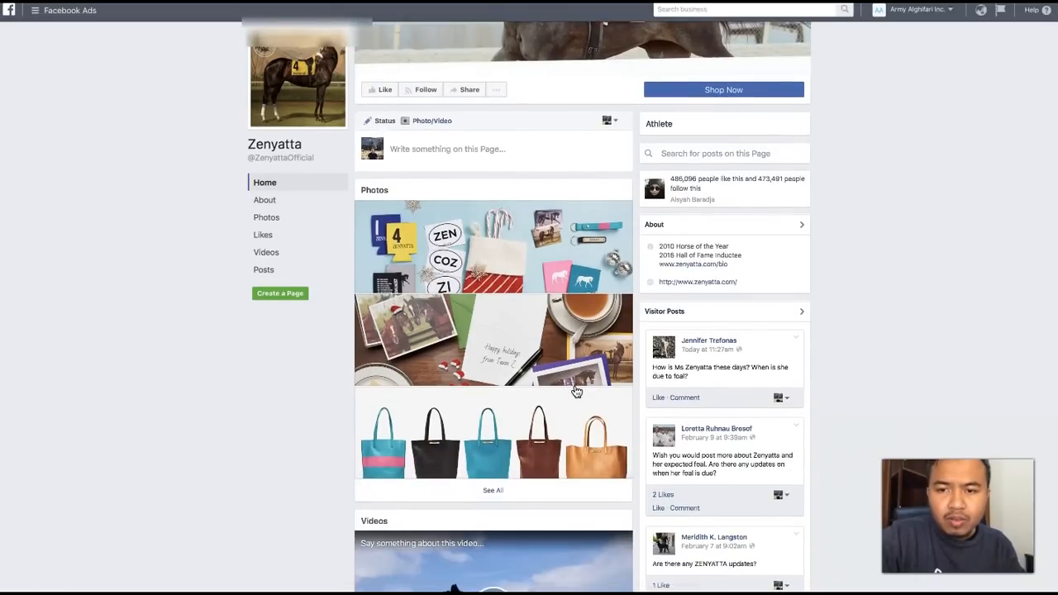
{"action": "scroll", "coordinate": [609, 281], "scroll_direction": "up", "scroll_amount": 3}
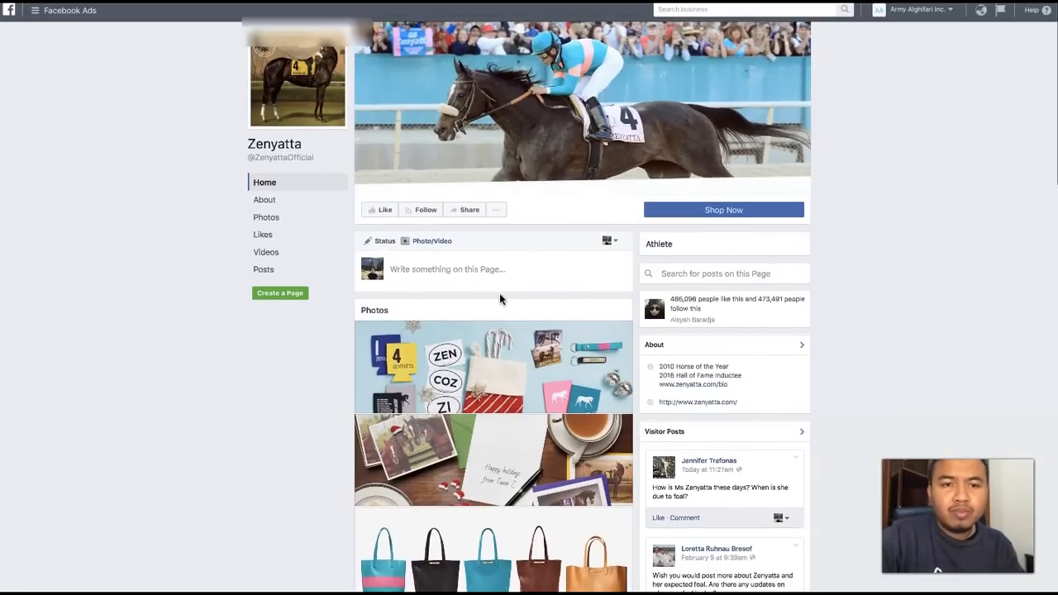
{"action": "scroll", "coordinate": [500, 299], "scroll_direction": "down", "scroll_amount": 5}
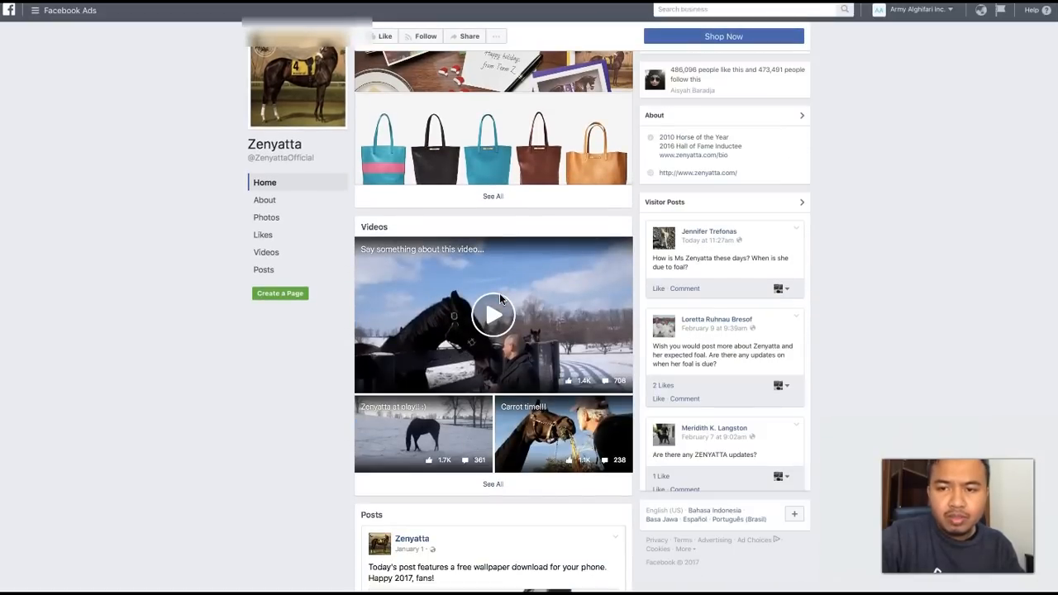
{"action": "scroll", "coordinate": [500, 300], "scroll_direction": "up", "scroll_amount": 5}
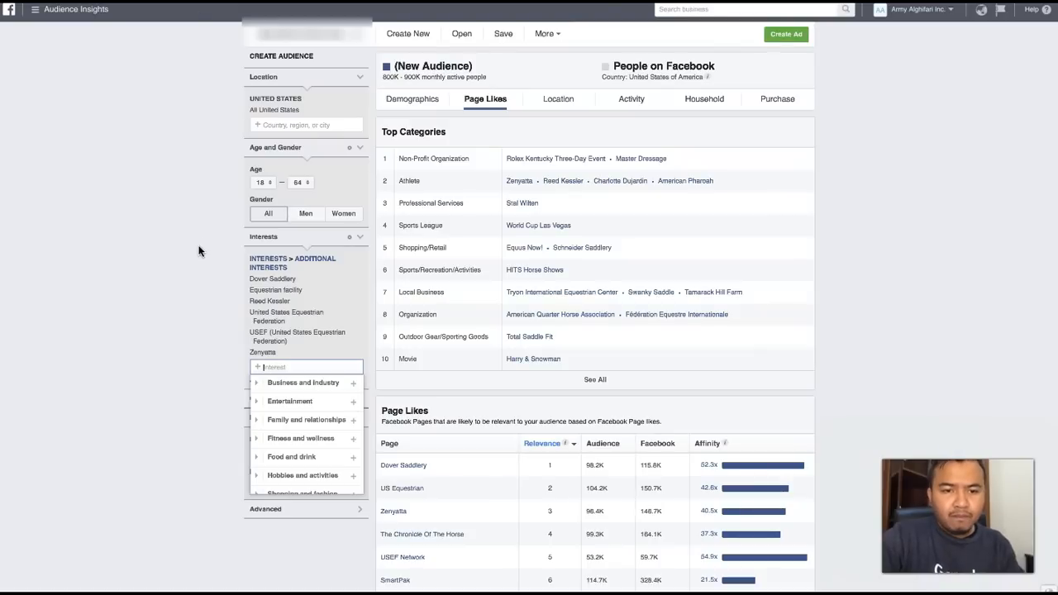
- Search the interests for "the chronicle of the ho" and add The Chronicle of the Horse to the audience
{"action": "scroll", "coordinate": [199, 375], "scroll_direction": "down", "scroll_amount": 3}
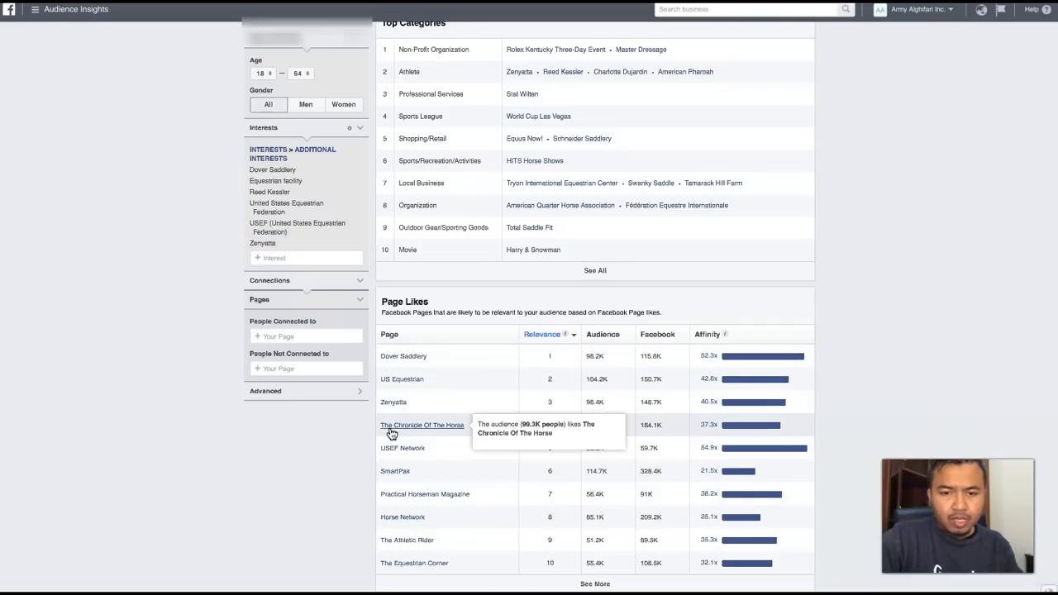
{"action": "scroll", "coordinate": [288, 442], "scroll_direction": "up", "scroll_amount": 1}
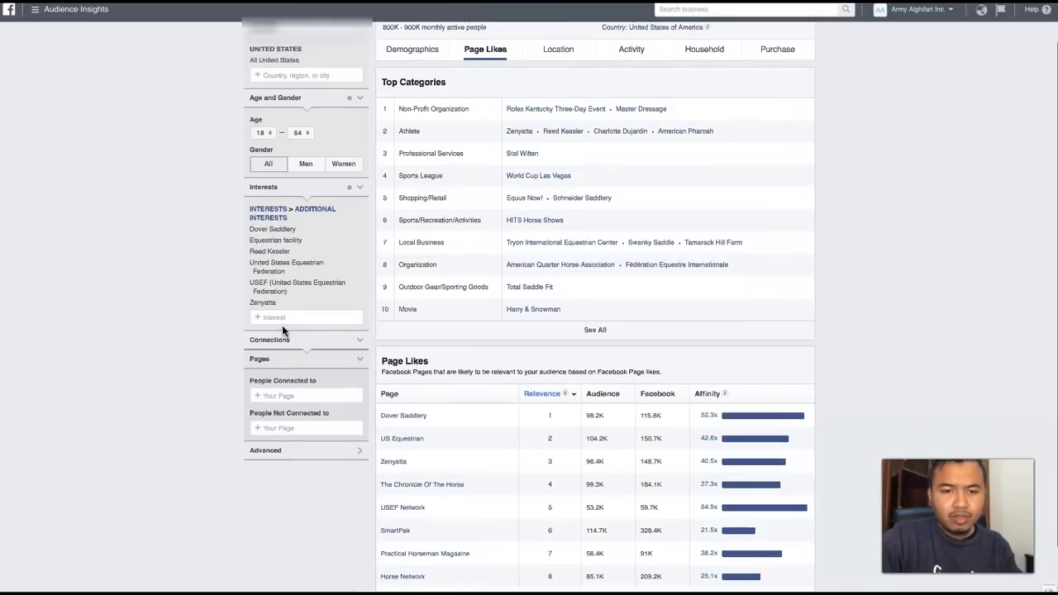
{"action": "left_click", "coordinate": [280, 318]}
{"action": "type", "text": "the chronicle o"}
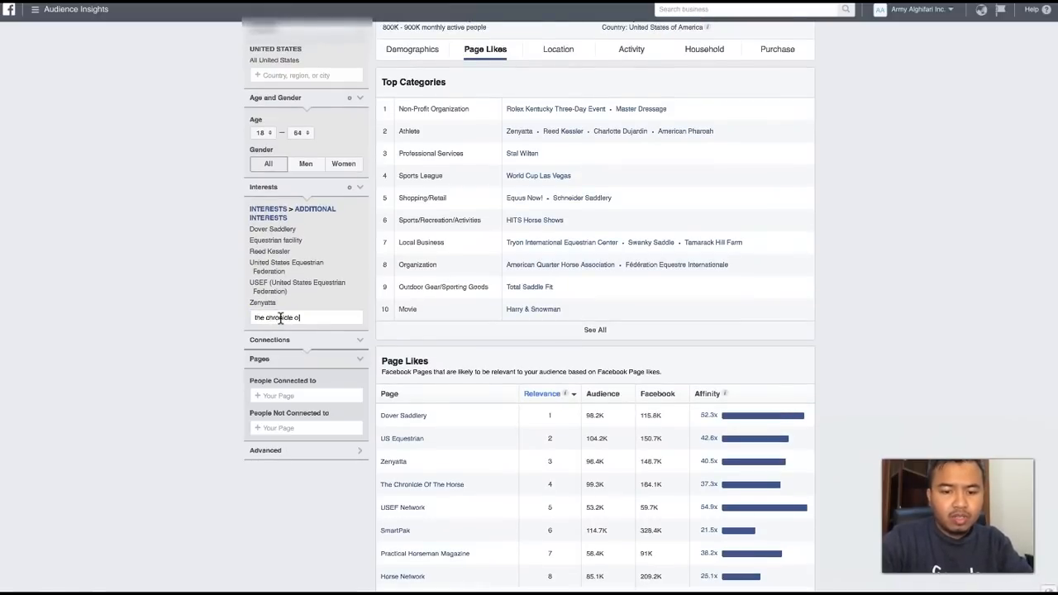
{"action": "type", "text": "f the ho"}
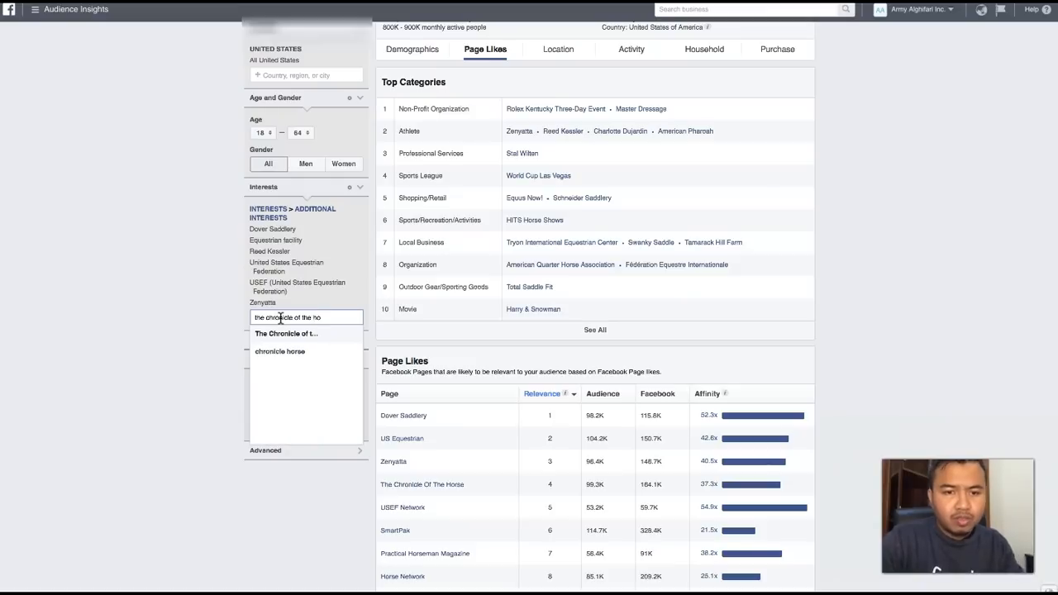
{"action": "left_click", "coordinate": [276, 333]}
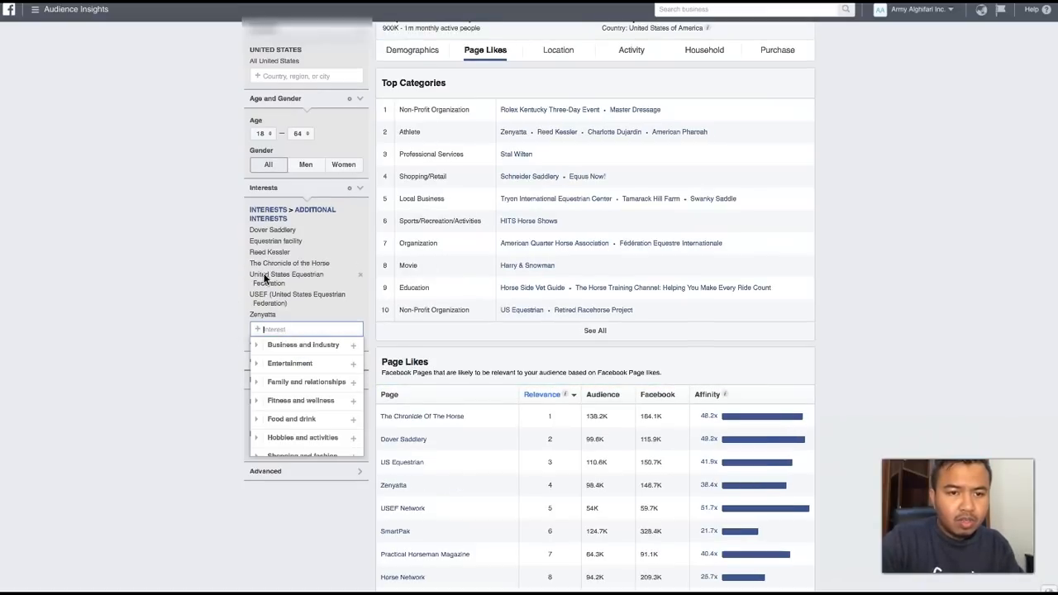
- Open The Chronicle Of The Horse from the page likes, review its photos, videos and posts, and return to the audience
{"action": "scroll", "coordinate": [232, 280], "scroll_direction": "up", "scroll_amount": 1}
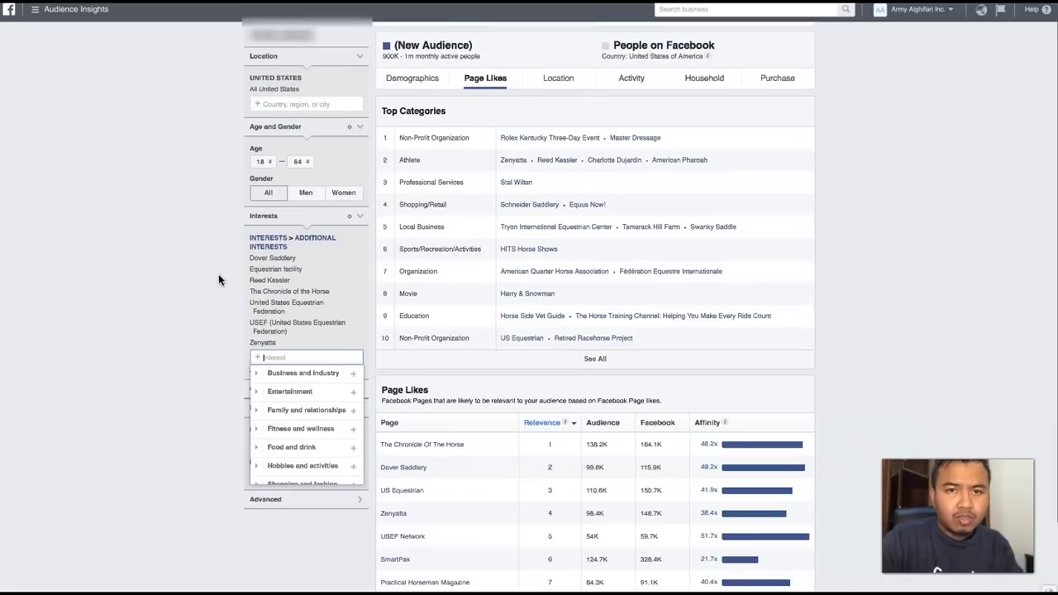
{"action": "scroll", "coordinate": [219, 280], "scroll_direction": "down", "scroll_amount": 1}
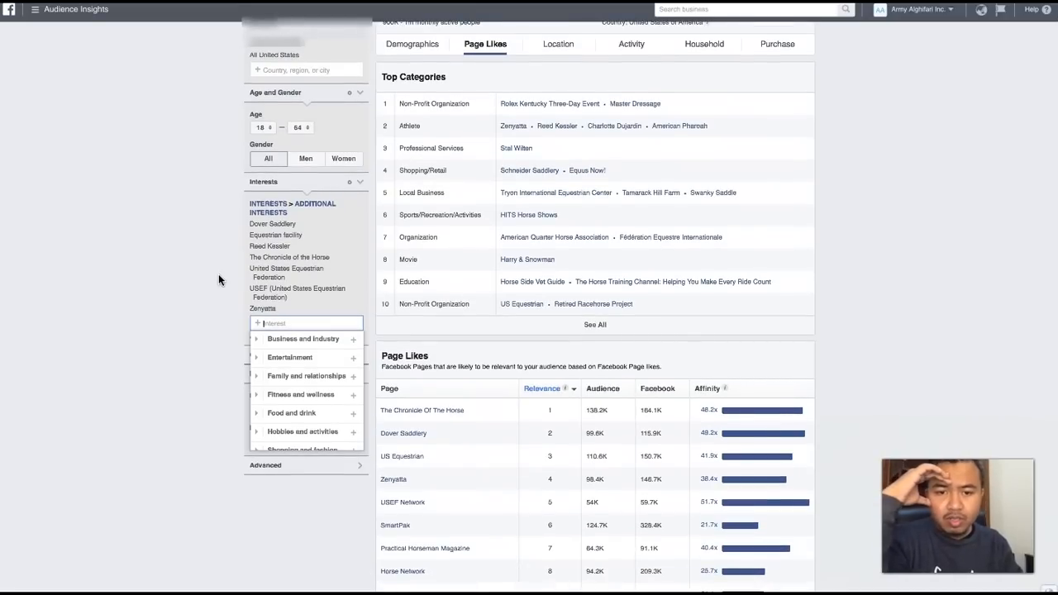
{"action": "left_click", "coordinate": [423, 411]}
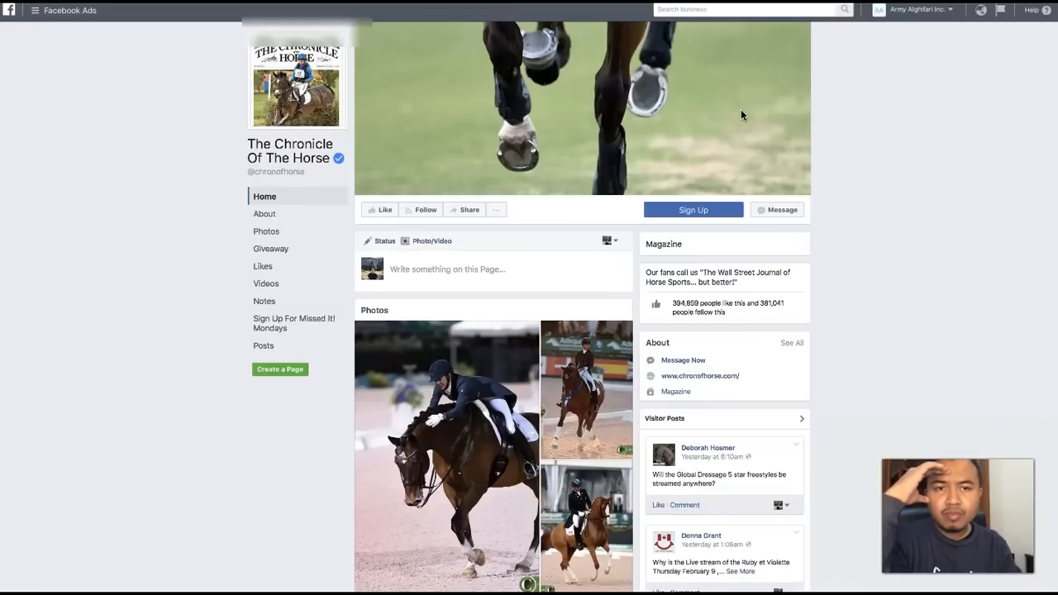
{"action": "scroll", "coordinate": [742, 116], "scroll_direction": "down", "scroll_amount": 3}
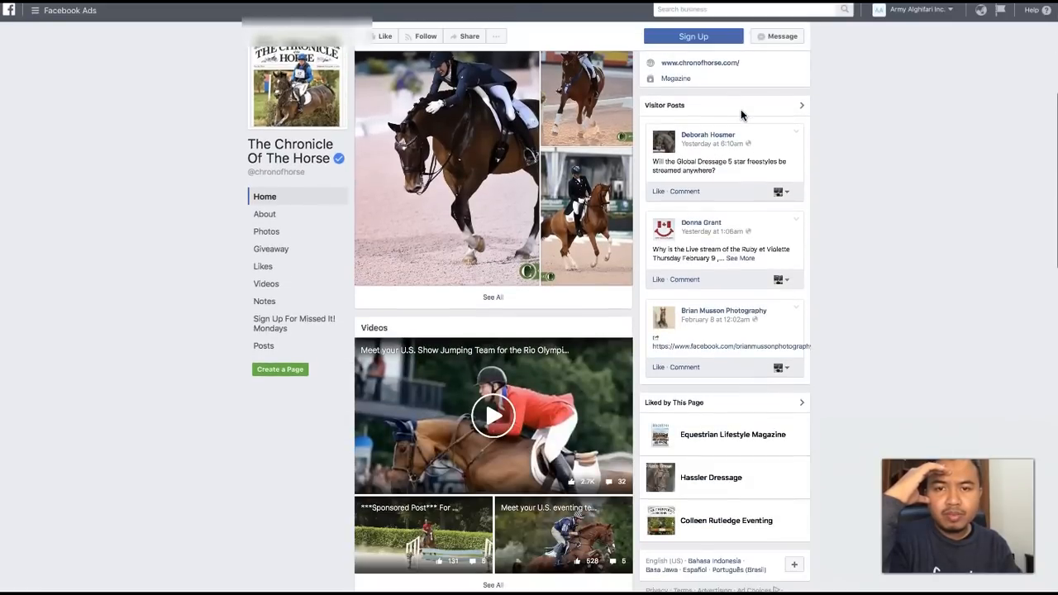
{"action": "scroll", "coordinate": [496, 236], "scroll_direction": "down", "scroll_amount": 2}
{"action": "scroll", "coordinate": [496, 236], "scroll_direction": "down", "scroll_amount": 3}
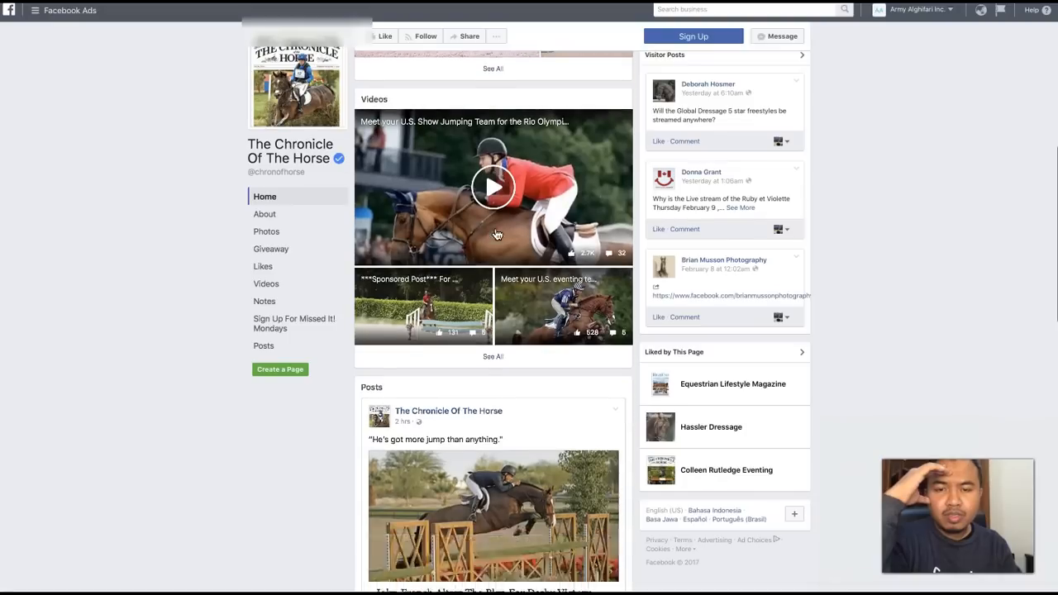
{"action": "scroll", "coordinate": [496, 236], "scroll_direction": "down", "scroll_amount": 7}
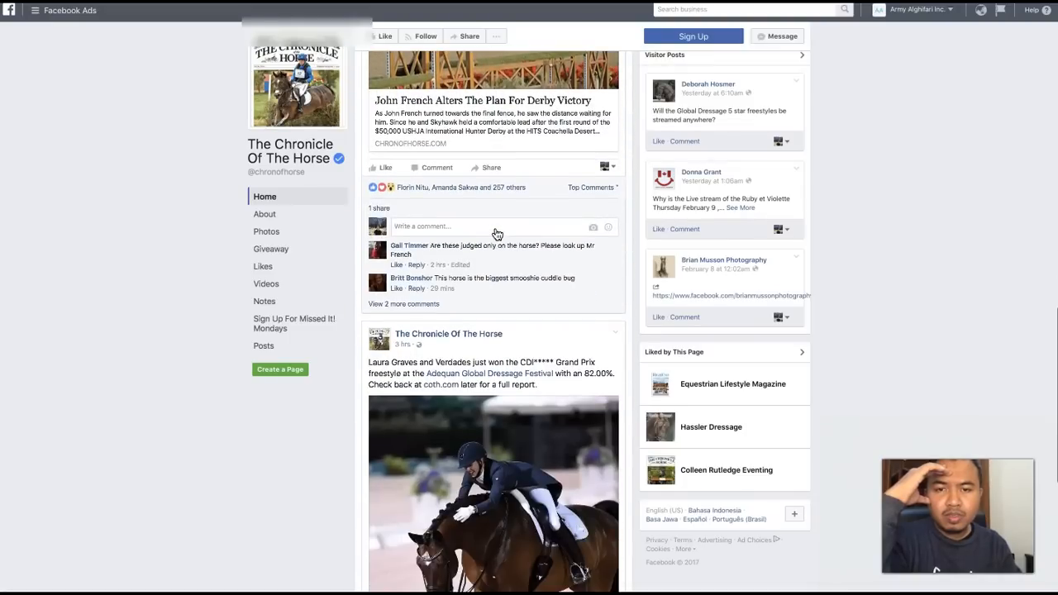
{"action": "scroll", "coordinate": [497, 235], "scroll_direction": "down", "scroll_amount": 2}
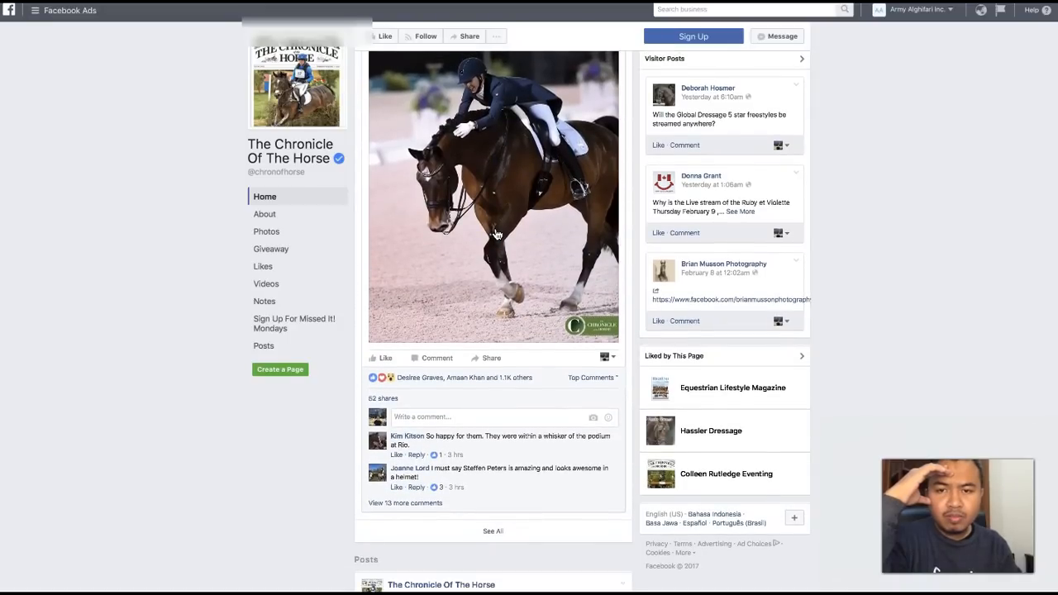
{"action": "scroll", "coordinate": [497, 235], "scroll_direction": "up", "scroll_amount": 15}
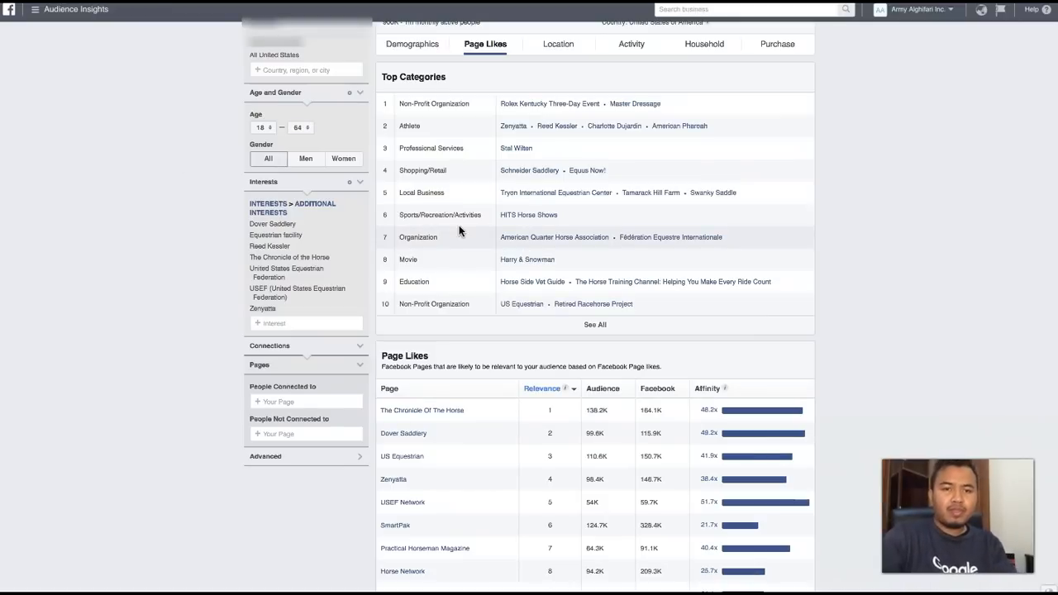
- Check the expanded audience for men and for women, then return the gender to All
{"action": "left_click", "coordinate": [306, 158]}
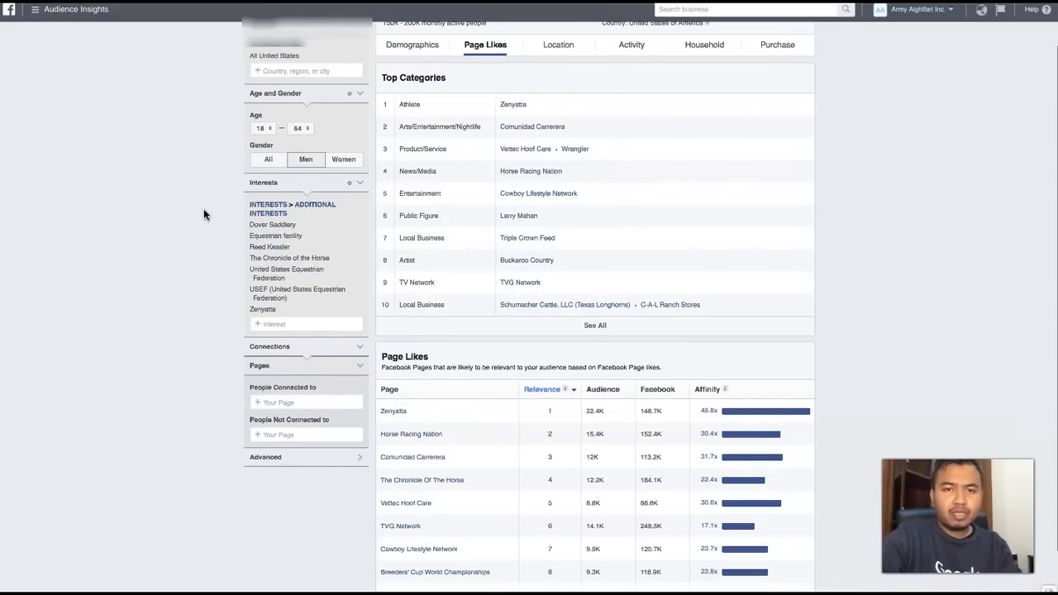
{"action": "scroll", "coordinate": [204, 209], "scroll_direction": "up", "scroll_amount": 1}
{"action": "left_click", "coordinate": [341, 194]}
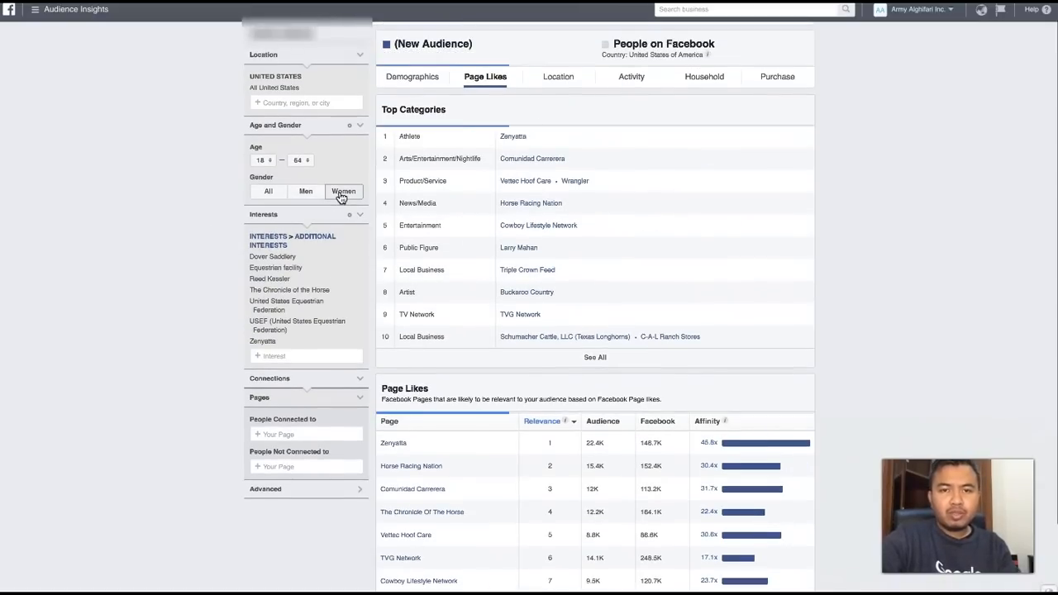
{"action": "left_click", "coordinate": [266, 195]}
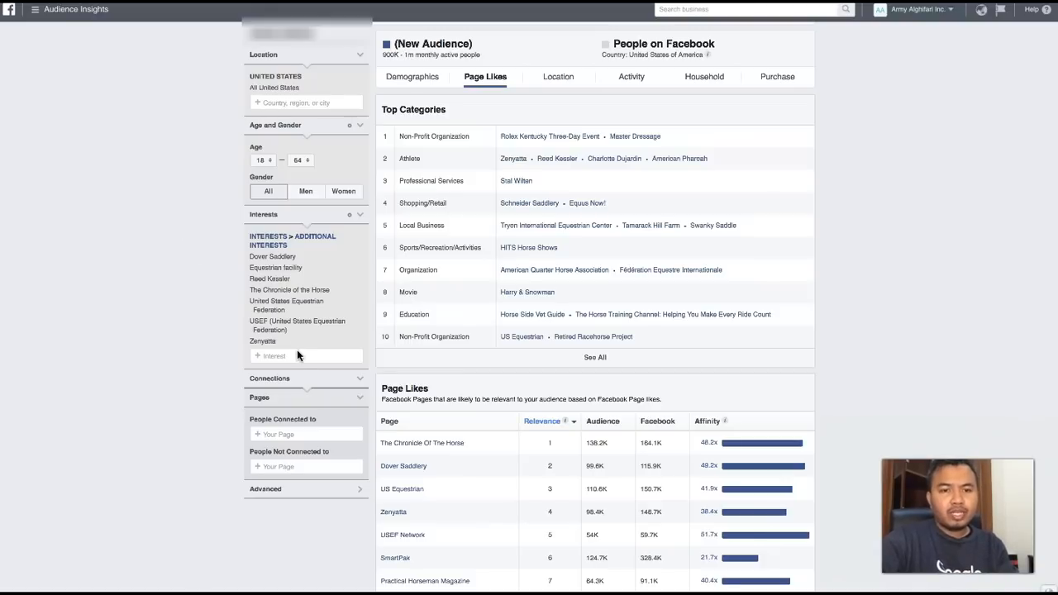
- Copy the full list of additional interests, from Dover Saddlery to Zenyatta
{"action": "left_click_drag", "start_coordinate": [283, 338], "coordinate": [247, 252]}
{"action": "key", "text": "super+c"}
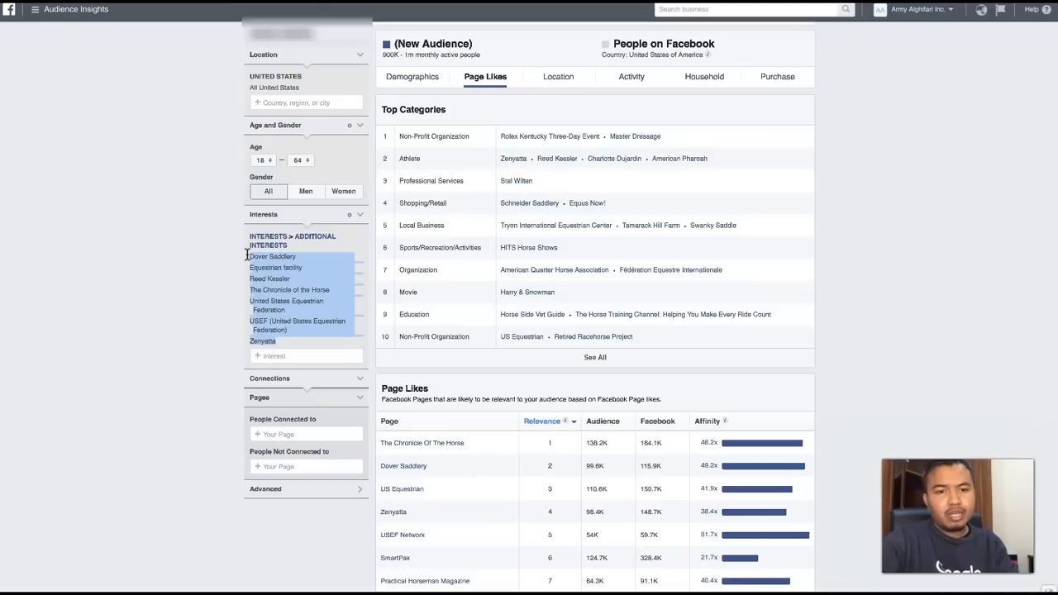
{"action": "left_click", "coordinate": [179, 254]}
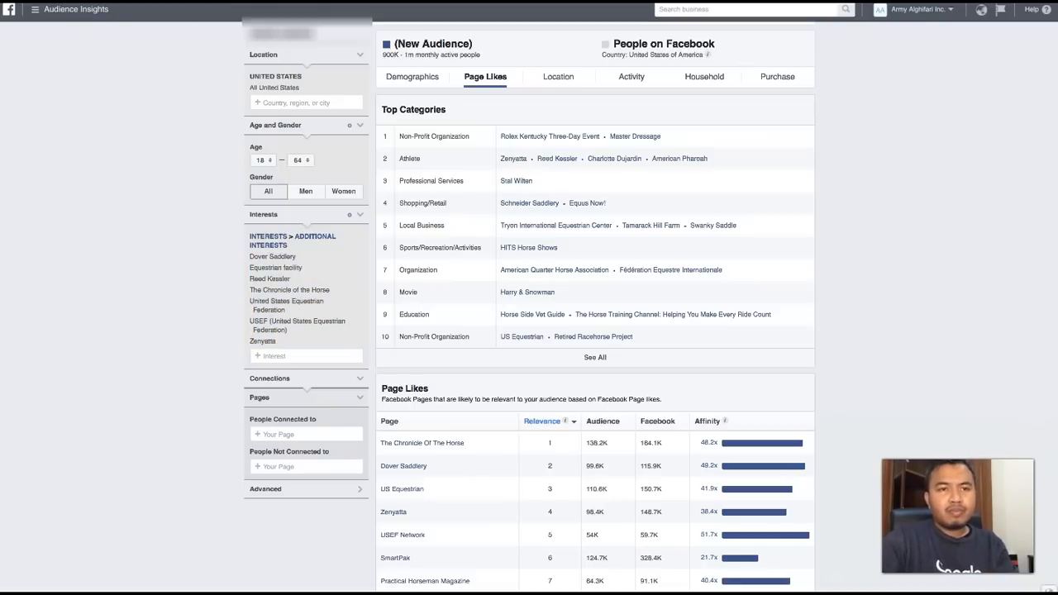
{"action": "left_click", "coordinate": [35, 9]}
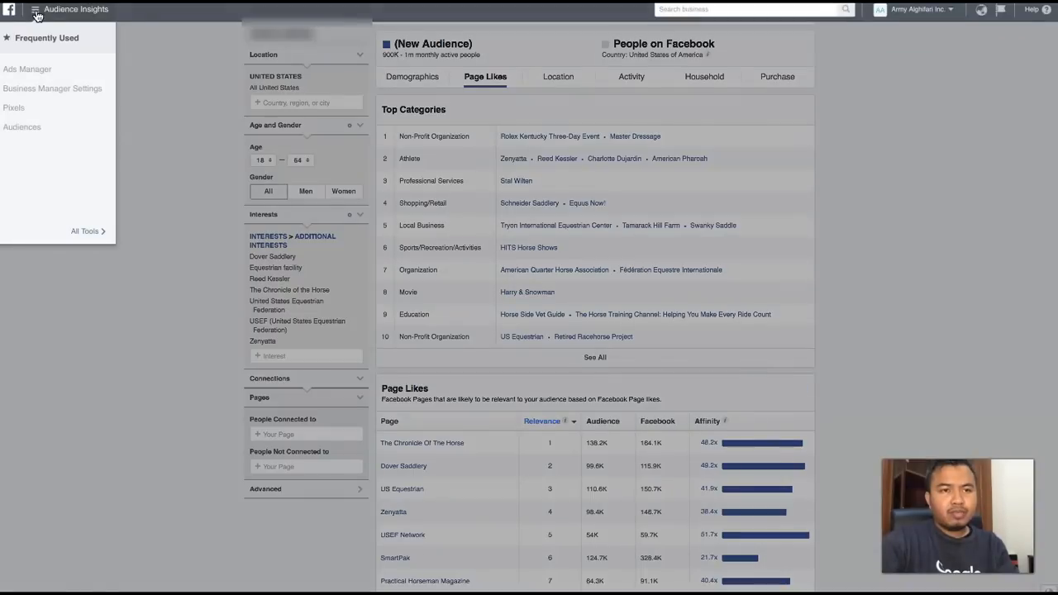
{"action": "left_click", "coordinate": [27, 71]}
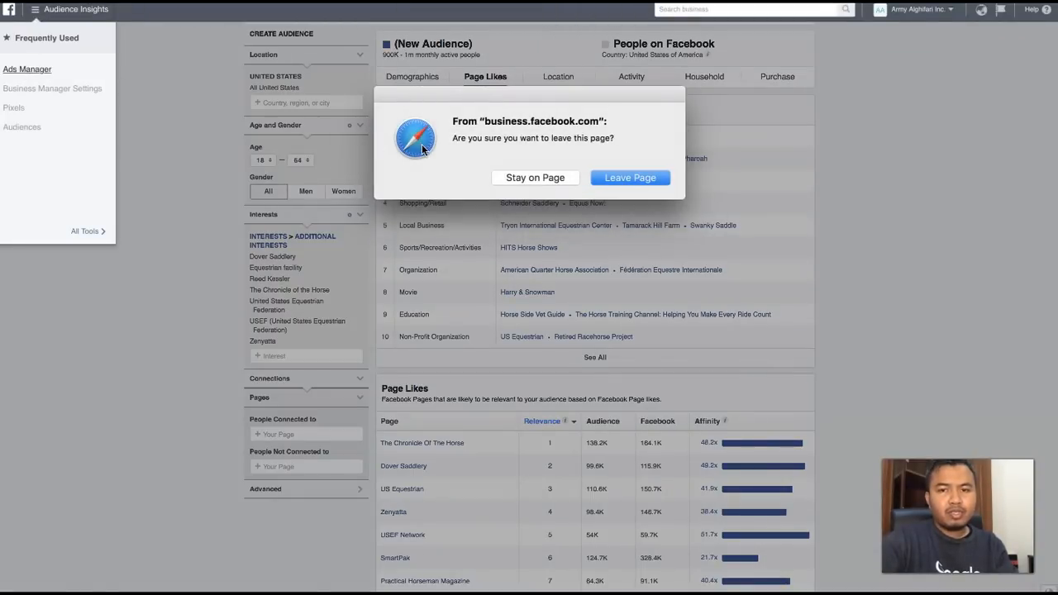
{"action": "left_click", "coordinate": [529, 177]}
- Open Ads Manager separately, keeping the Audience Insights page open
{"action": "left_click", "coordinate": [35, 12]}
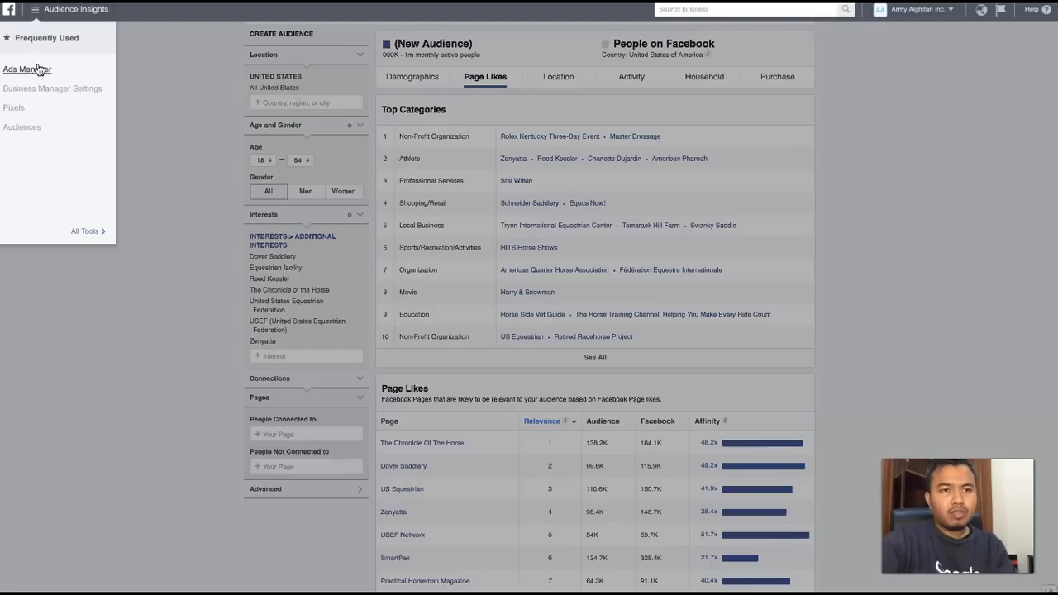
{"action": "right_click", "coordinate": [38, 71]}
{"action": "left_click", "coordinate": [61, 74]}
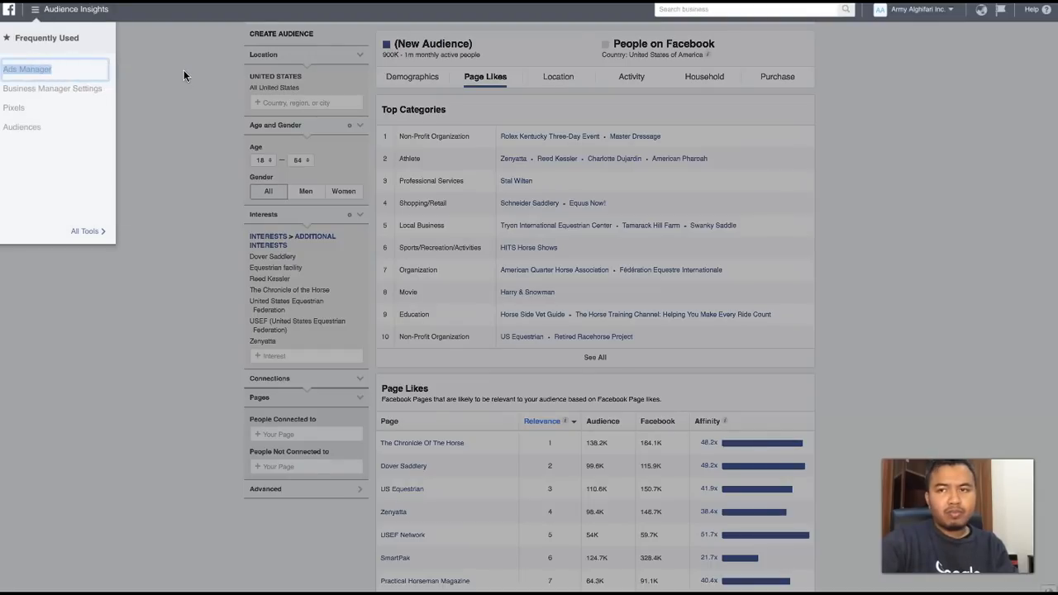
{"action": "left_click", "coordinate": [171, 197]}
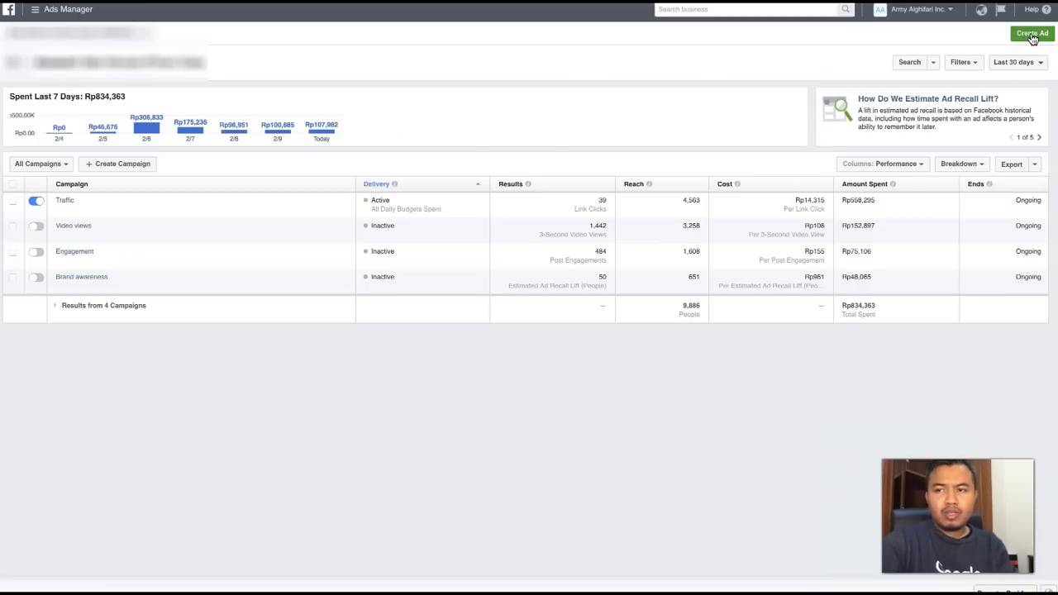
- Start creating an ad and set the ad set audience's gender to All
{"action": "left_click", "coordinate": [1032, 34]}
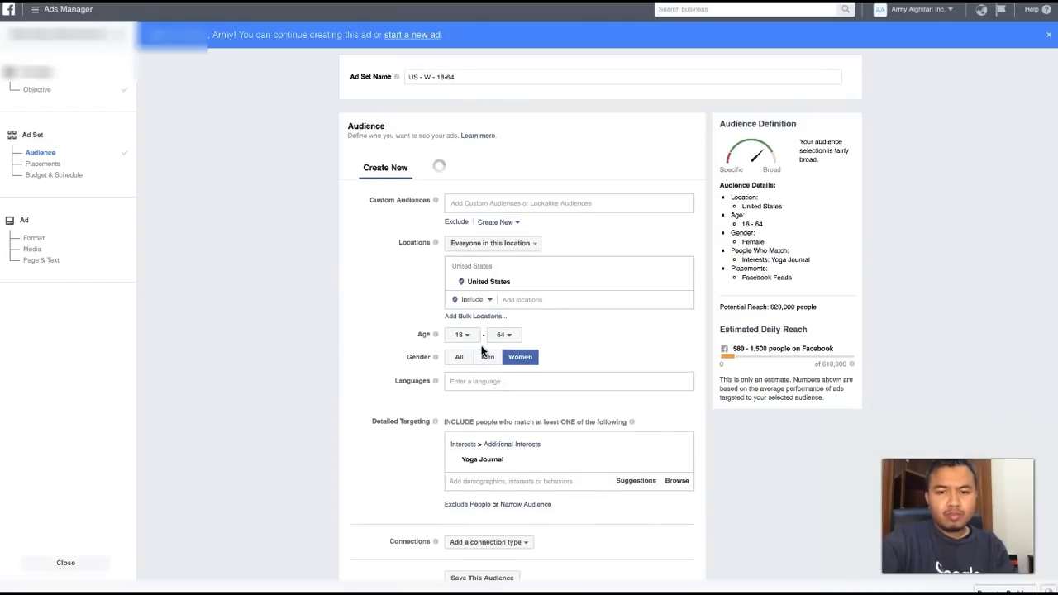
{"action": "scroll", "coordinate": [396, 348], "scroll_direction": "down", "scroll_amount": 5}
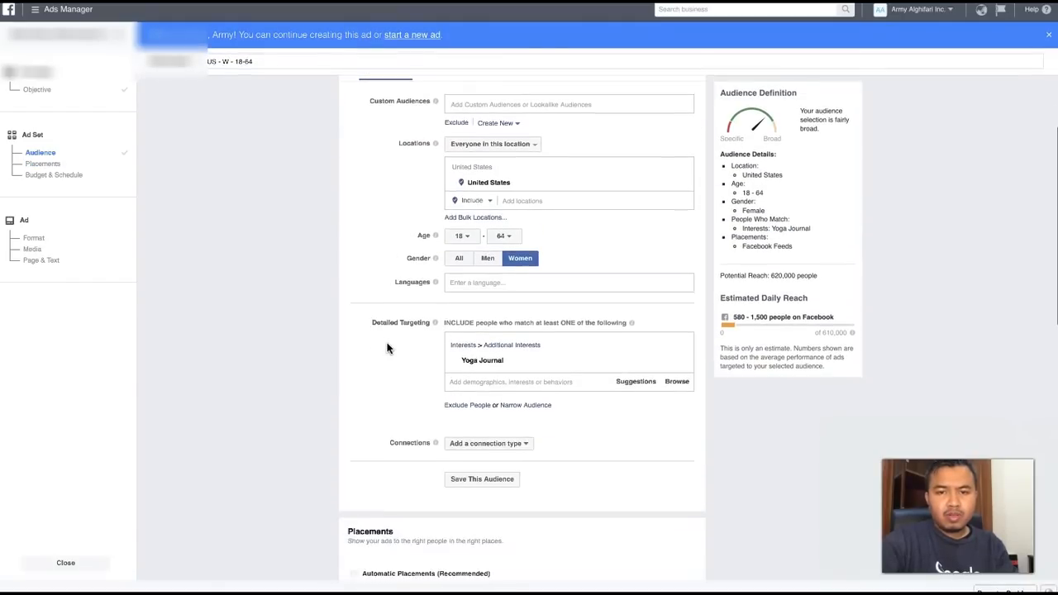
{"action": "left_click", "coordinate": [457, 177]}
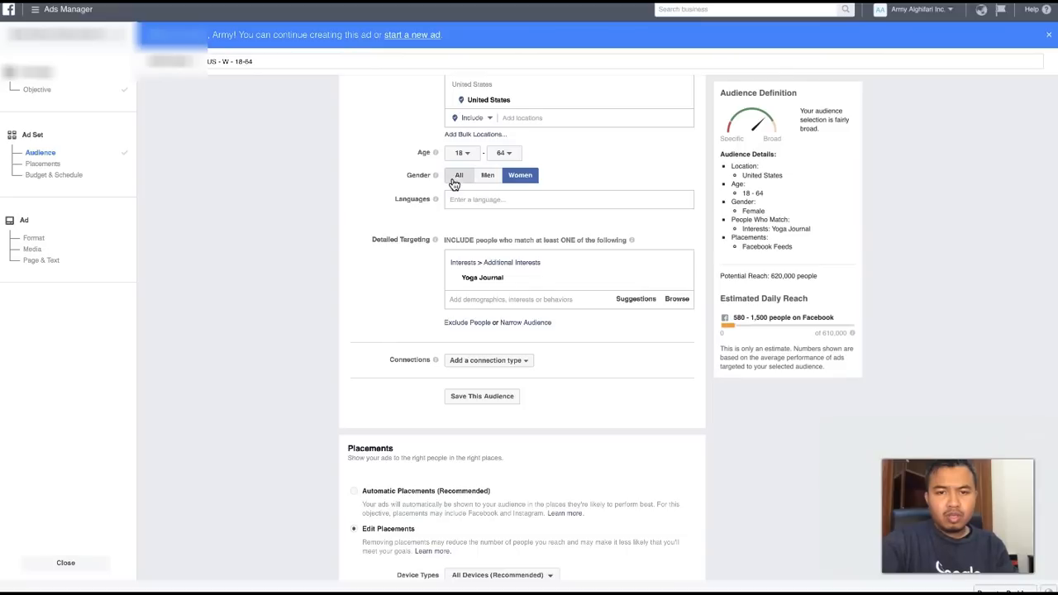
- Remove the Yoga Journal interest from the ad set's detailed targeting
{"action": "left_click", "coordinate": [683, 265]}
- Try to paste the copied interest list unformatted into the detailed targeting, and clear the entry
{"action": "left_click", "coordinate": [525, 259]}
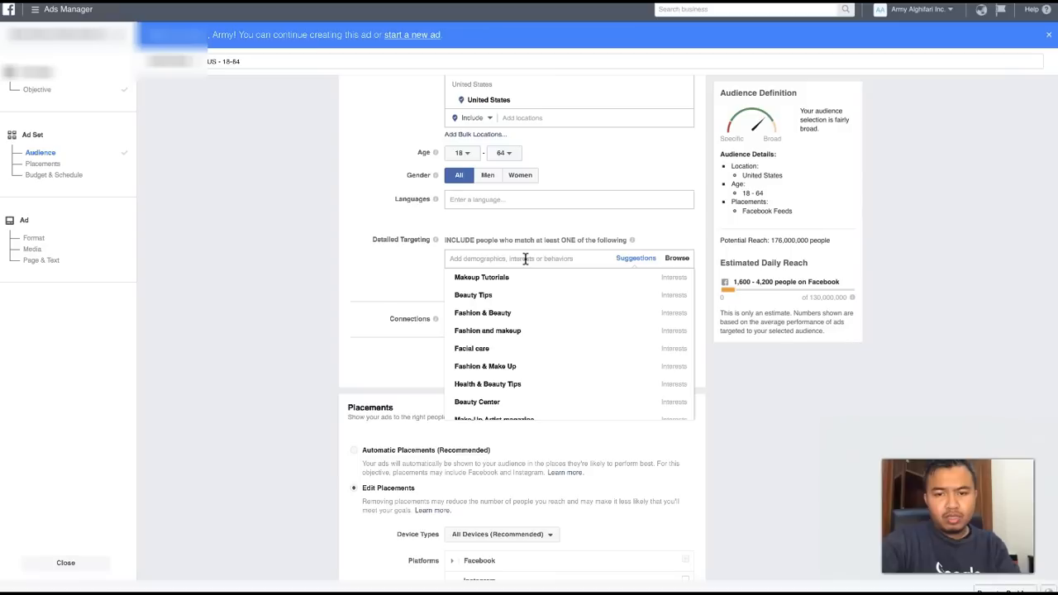
{"action": "type", "text": "USEF (United States Equestrian Federation) Zenyatta"}
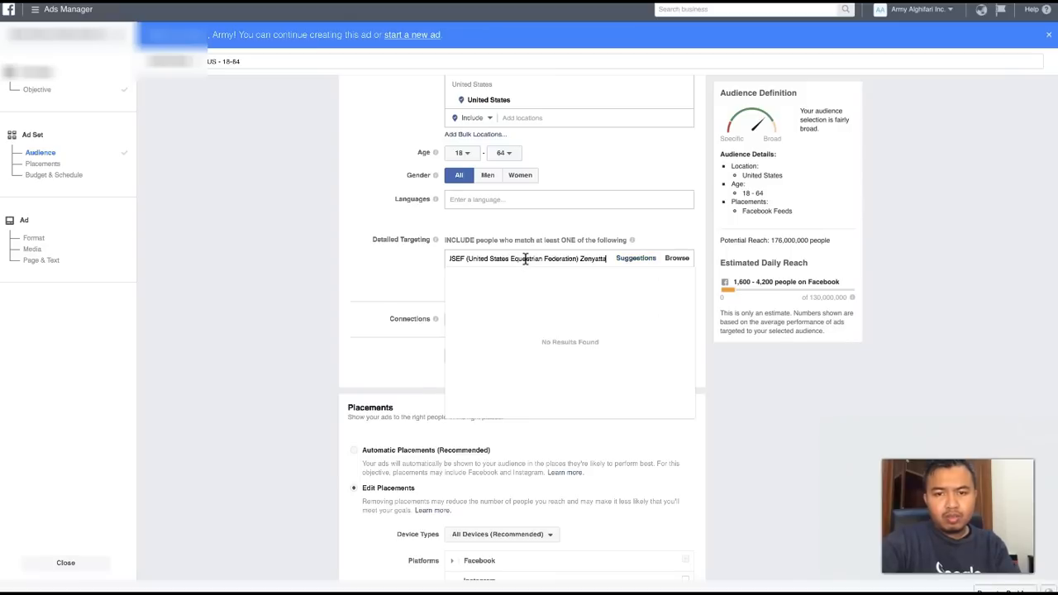
{"action": "key", "text": "super+a"}
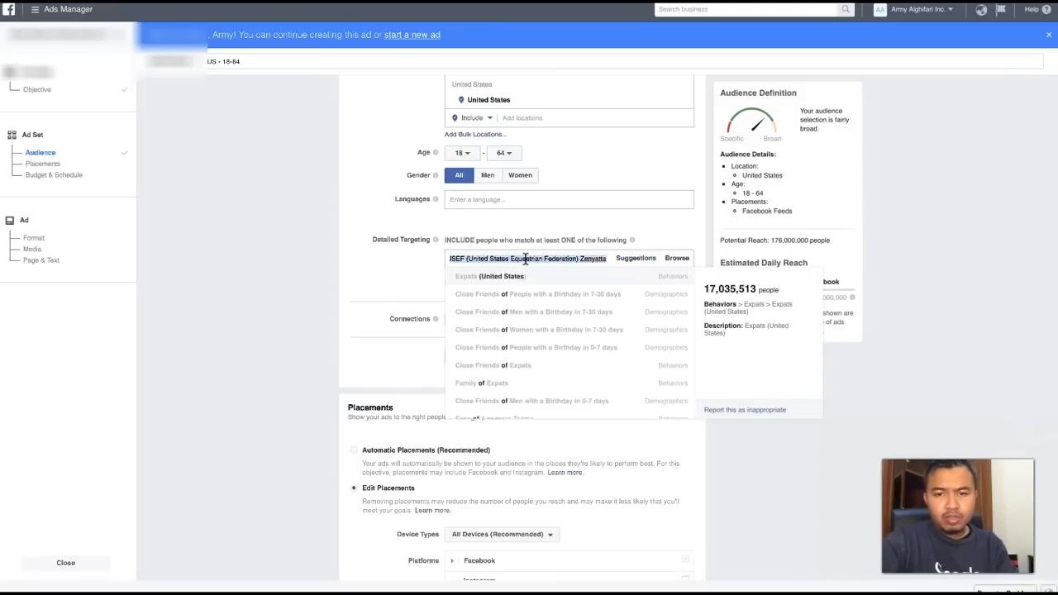
{"action": "key", "text": "BackSpace"}
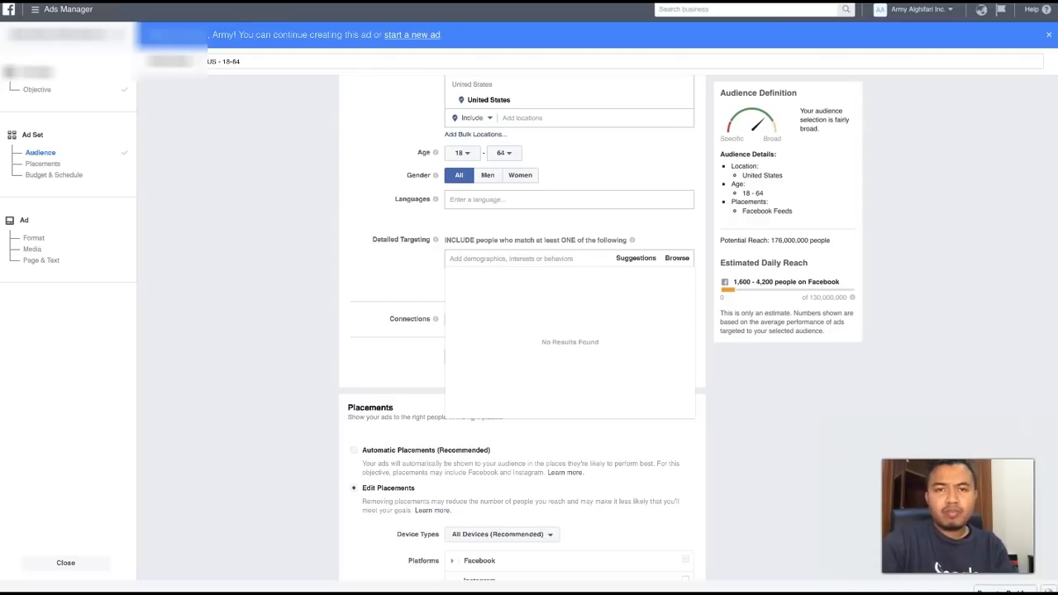
{"action": "left_click", "coordinate": [277, 258]}
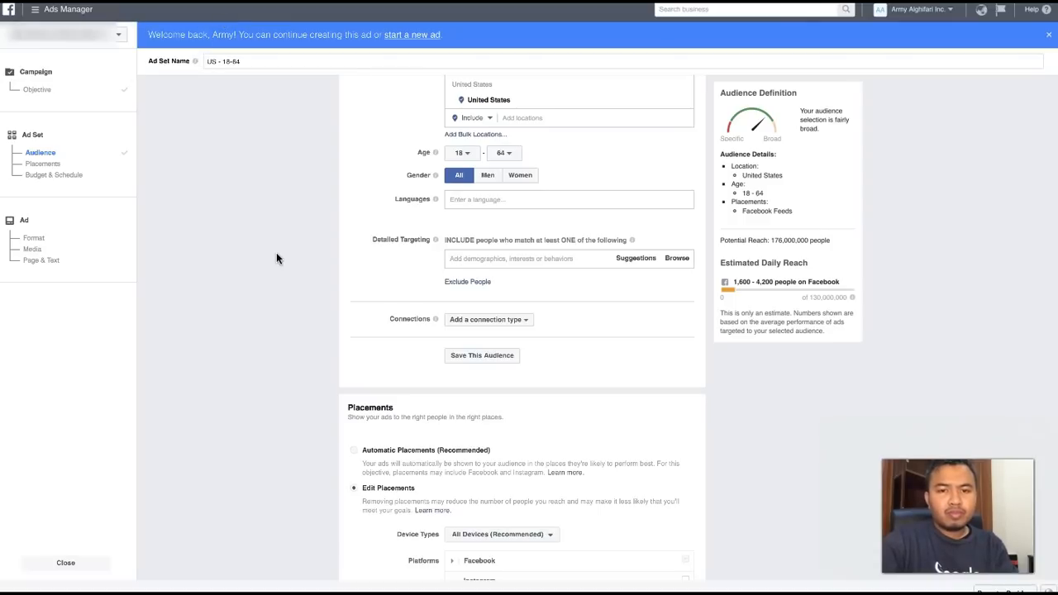
- Switch to the notepad app and paste the copied interest list into a blank document
{"action": "key", "text": "super+space"}
{"action": "type", "text": "notepad"}
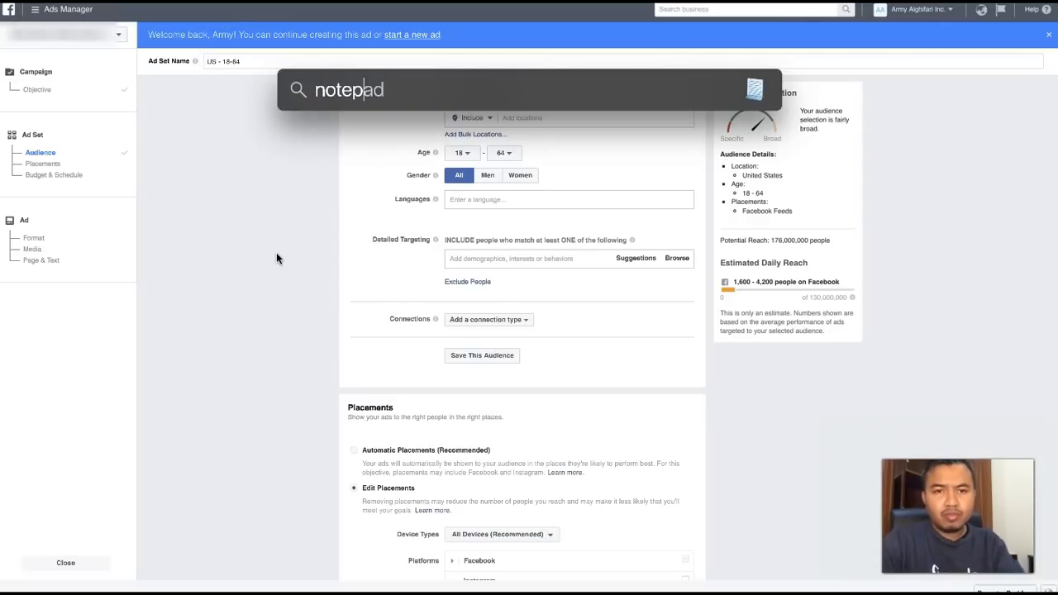
{"action": "key", "text": "Escape"}
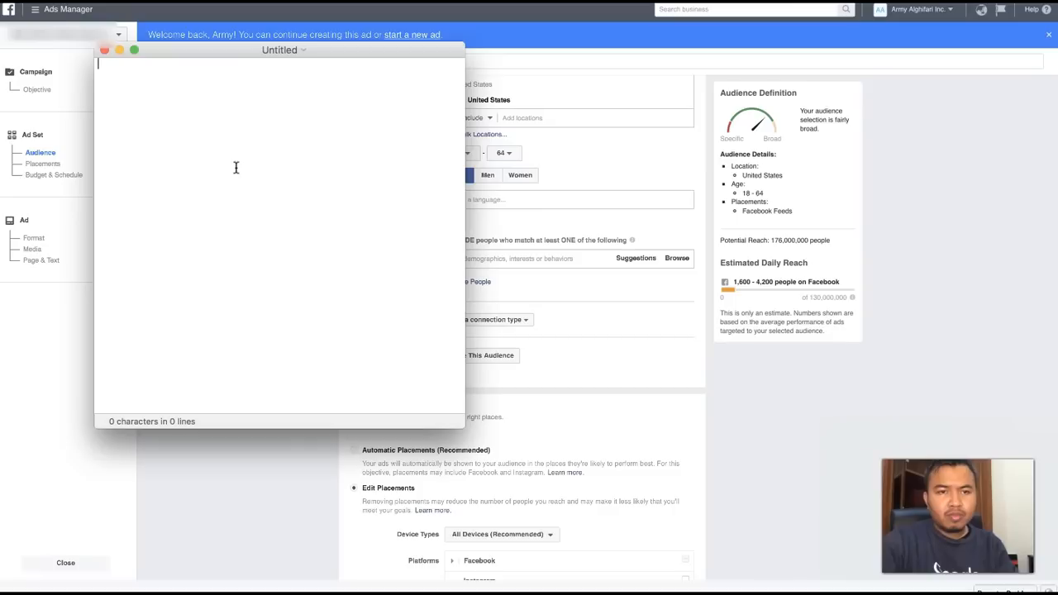
{"action": "key", "text": "super+v"}
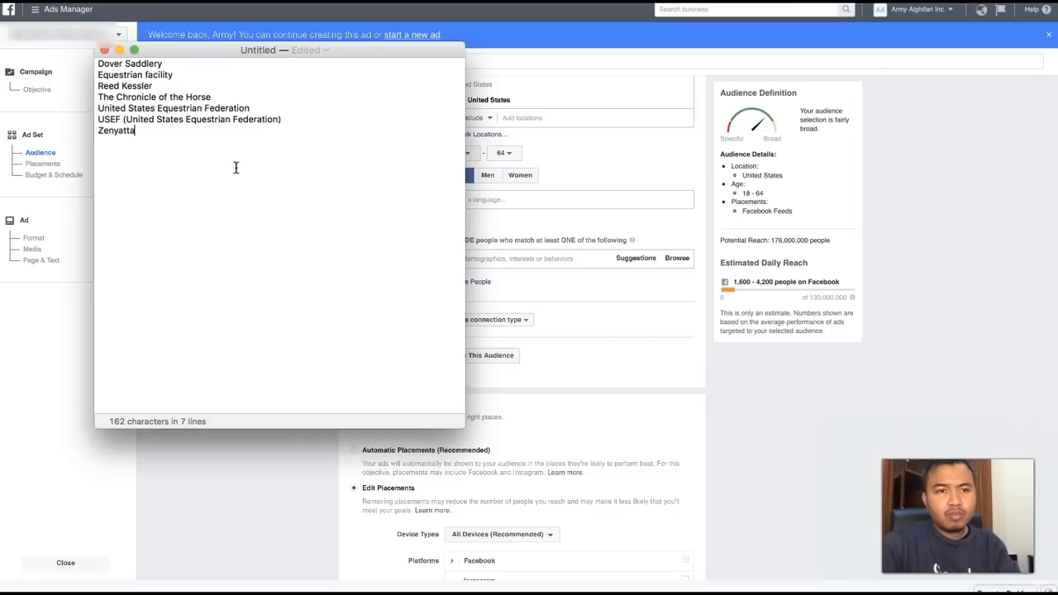
- Join the interest lines from Dover Saddlery to Zenyatta into a single line, separating the names with commas
{"action": "left_click", "coordinate": [98, 75]}
{"action": "key", "text": "BackSpace"}
{"action": "type", "text": ","}
{"action": "left_click", "coordinate": [98, 75]}
{"action": "key", "text": "BackSpace"}
{"action": "type", "text": ","}
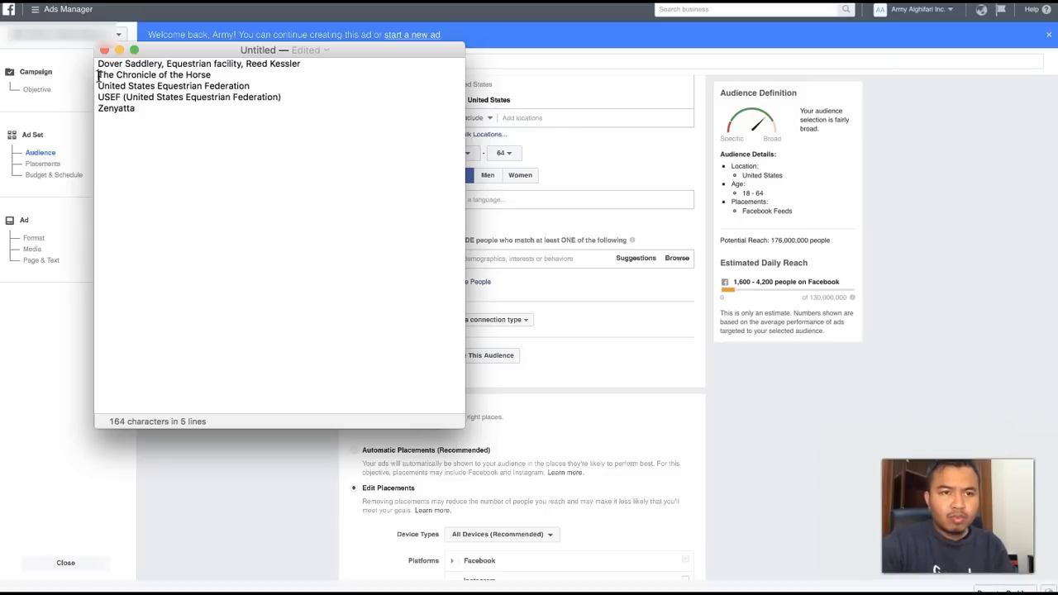
{"action": "left_click", "coordinate": [97, 75]}
{"action": "key", "text": "BackSpace"}
{"action": "type", "text": ", The Chronicle of the Horse"}
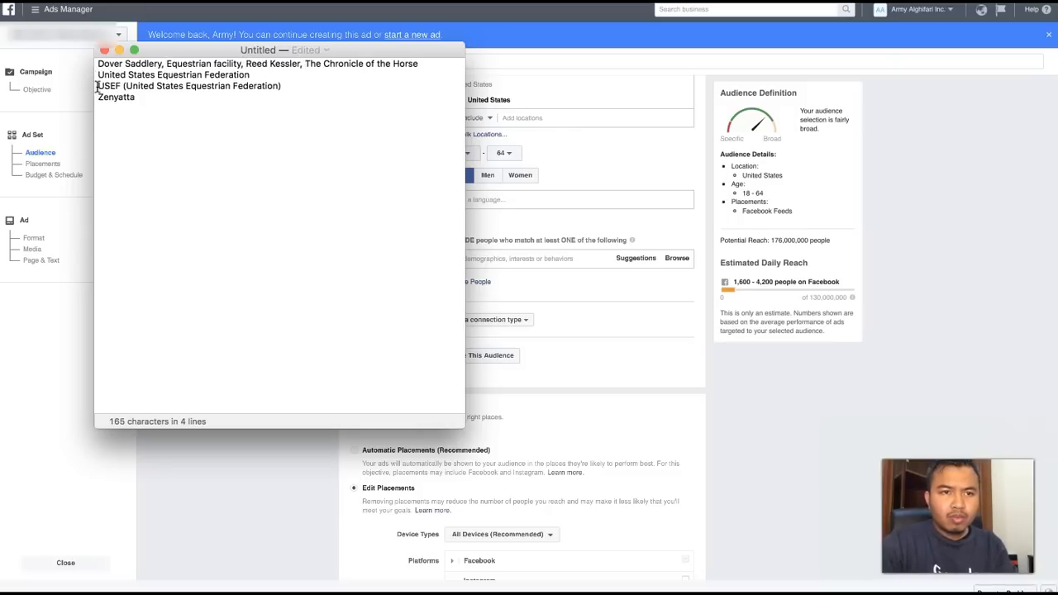
{"action": "left_click", "coordinate": [98, 75]}
{"action": "key", "text": "BackSpace"}
{"action": "type", "text": ","}
{"action": "left_click", "coordinate": [97, 86]}
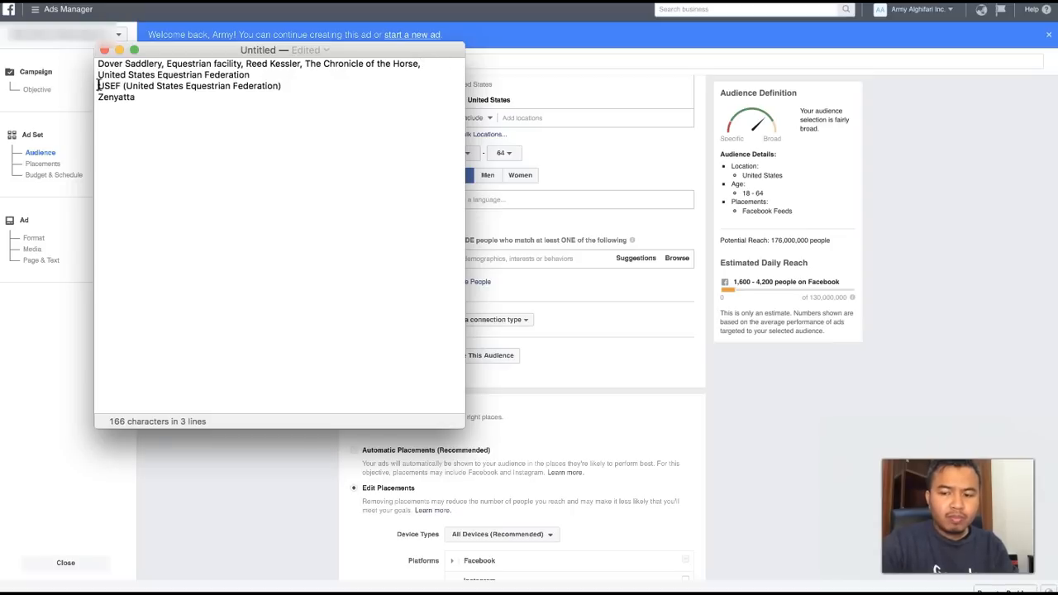
{"action": "key", "text": "BackSpace"}
{"action": "type", "text": ","}
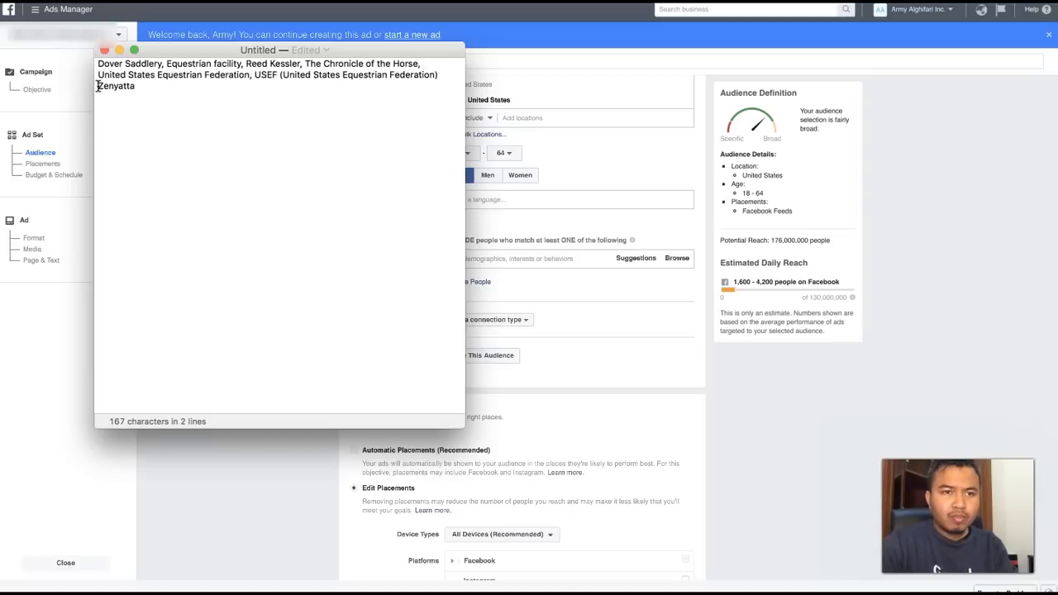
{"action": "left_click", "coordinate": [97, 86]}
{"action": "key", "text": "BackSpace"}
{"action": "type", "text": ","}
- Copy the comma-separated interest list and add all its interests to the ad set's detailed targeting in Ads Manager
{"action": "key", "text": "super+a"}
{"action": "key", "text": "super+c"}
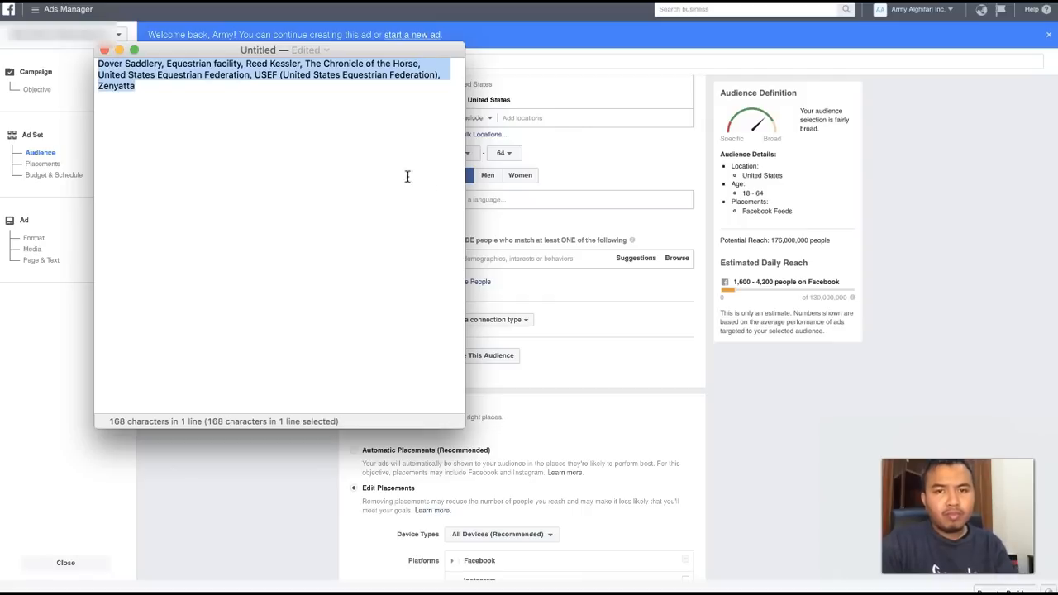
{"action": "left_click", "coordinate": [580, 152]}
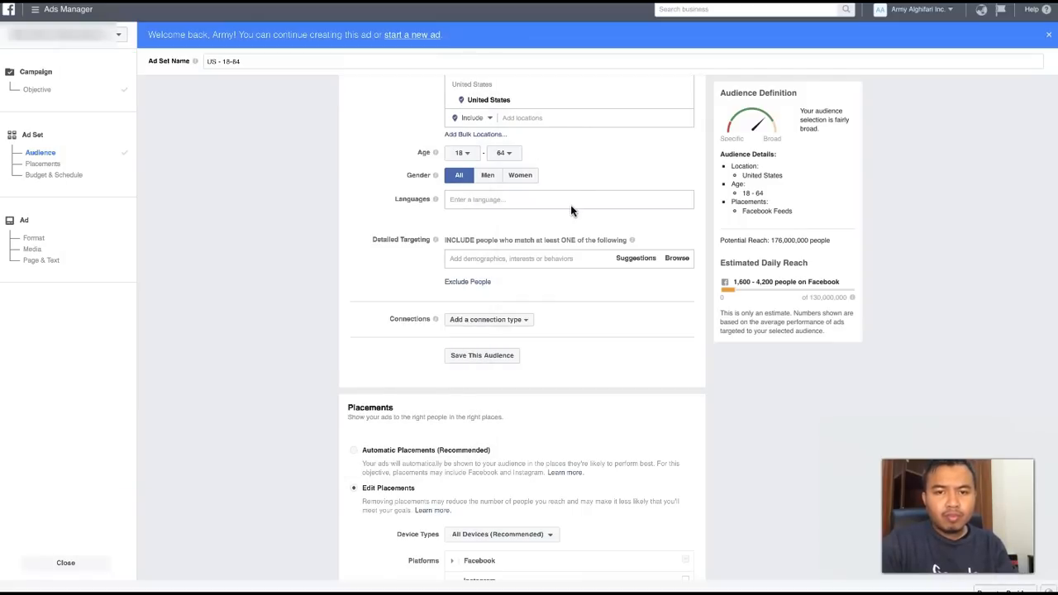
{"action": "left_click", "coordinate": [545, 257]}
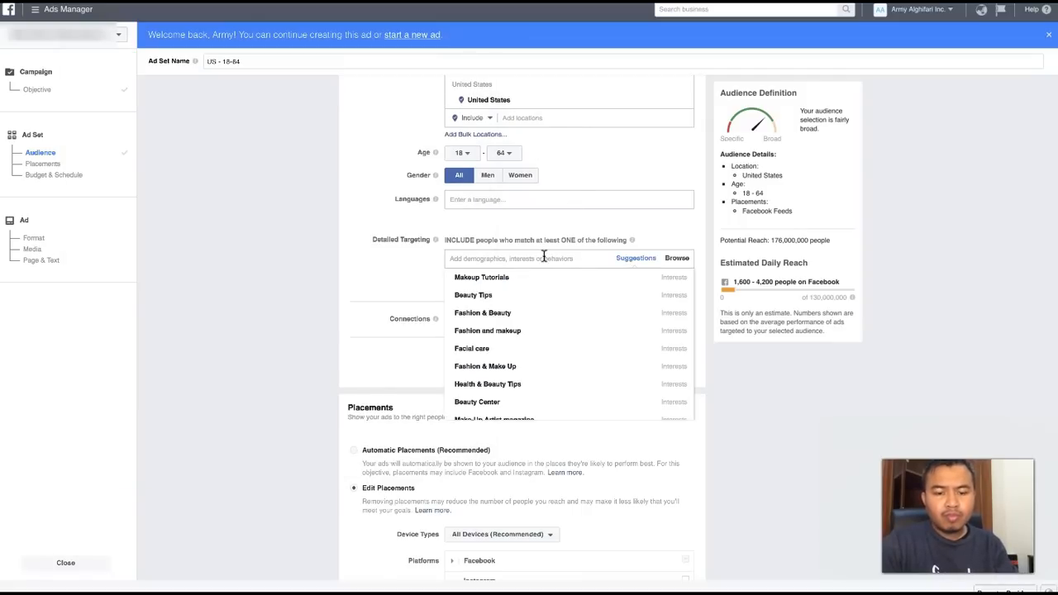
{"action": "key", "text": "super+v"}
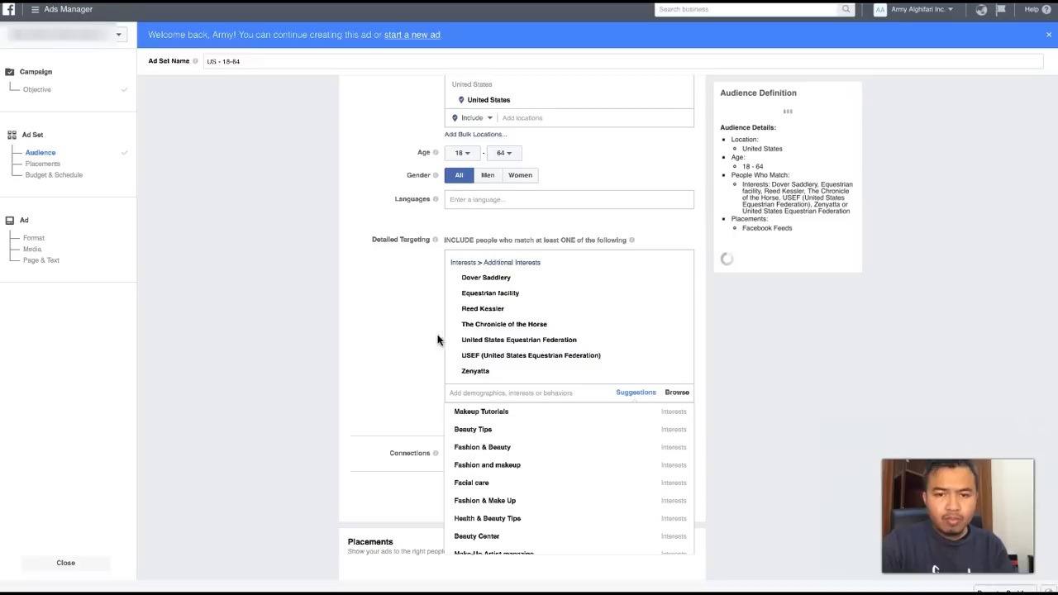
{"action": "left_click", "coordinate": [402, 325]}
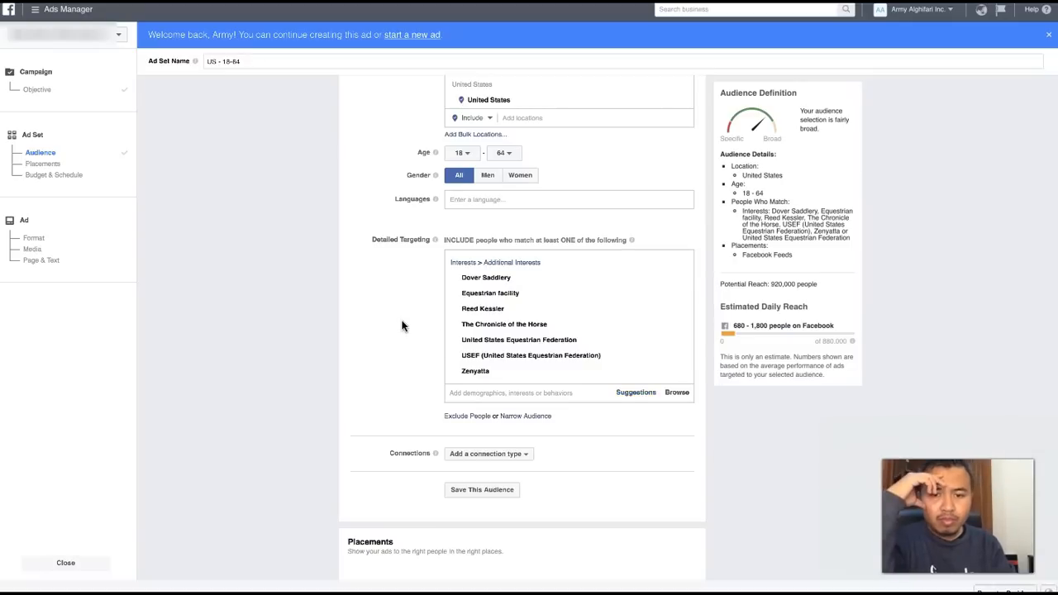
- Examine the suggested interests for the detailed targeting and their audience sizes, including USHJA and United States Hunter/Jumper Association, without adding any
{"action": "left_click", "coordinate": [482, 392]}
{"action": "scroll", "coordinate": [414, 384], "scroll_direction": "down", "scroll_amount": 3}
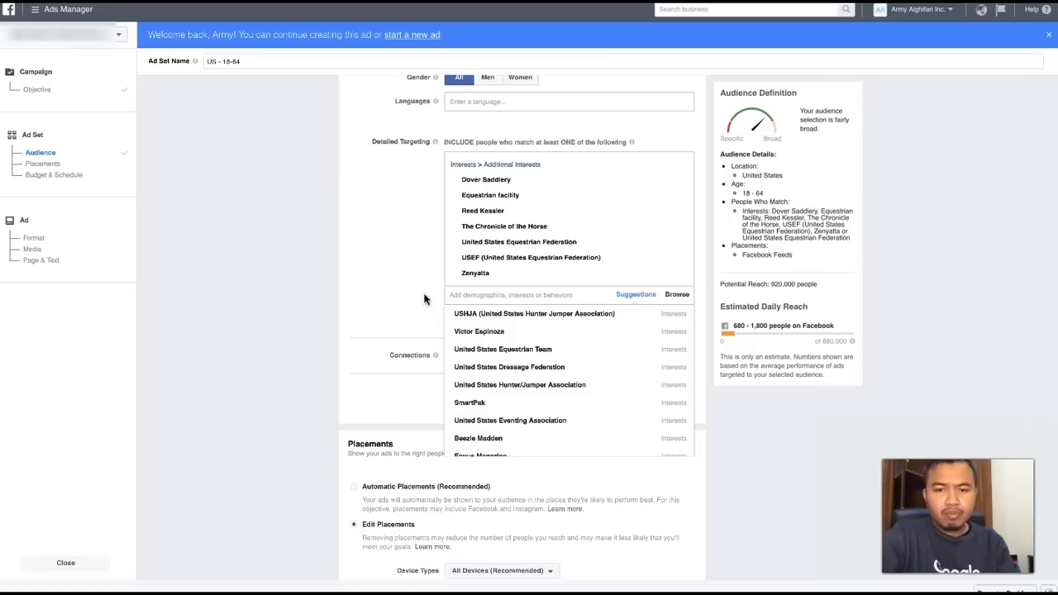
{"action": "scroll", "coordinate": [424, 299], "scroll_direction": "down", "scroll_amount": 1}
{"action": "scroll", "coordinate": [485, 315], "scroll_direction": "down", "scroll_amount": 1}
{"action": "scroll", "coordinate": [489, 318], "scroll_direction": "up", "scroll_amount": 1}
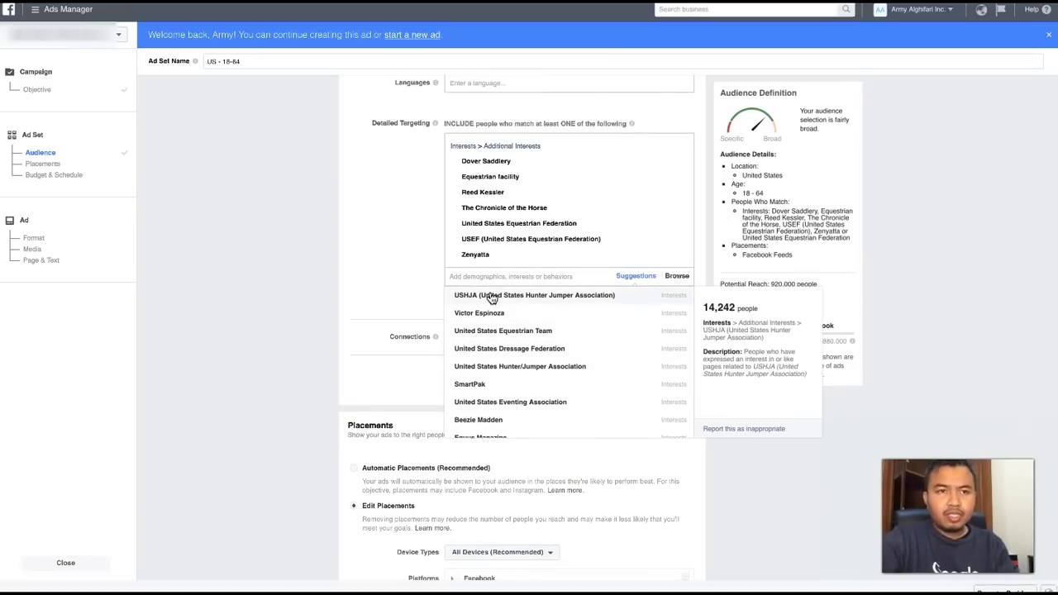
{"action": "scroll", "coordinate": [492, 331], "scroll_direction": "down", "scroll_amount": 1}
{"action": "scroll", "coordinate": [492, 327], "scroll_direction": "up", "scroll_amount": 1}
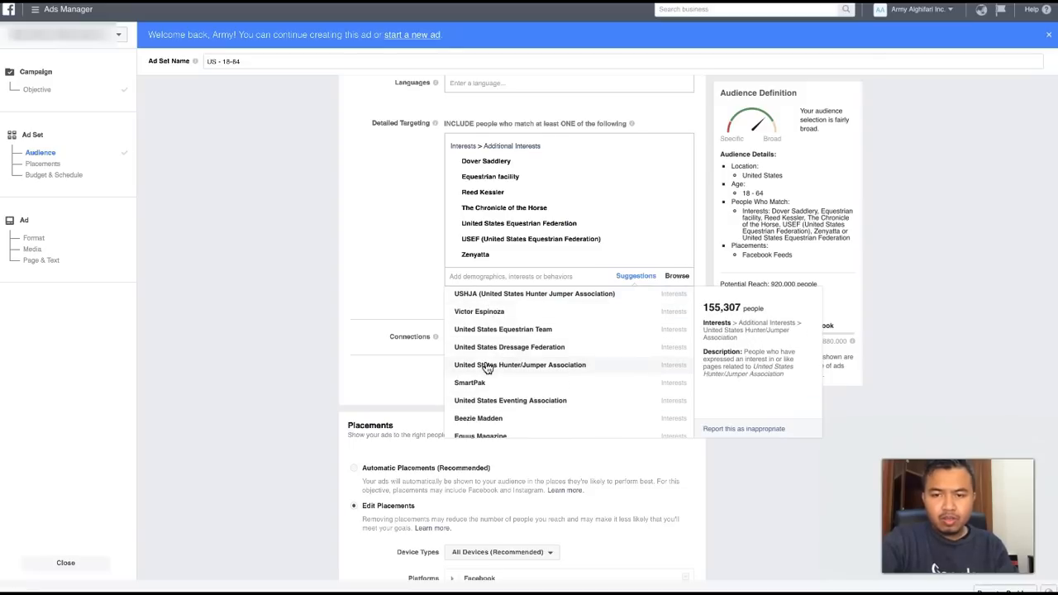
{"action": "left_click", "coordinate": [403, 259]}
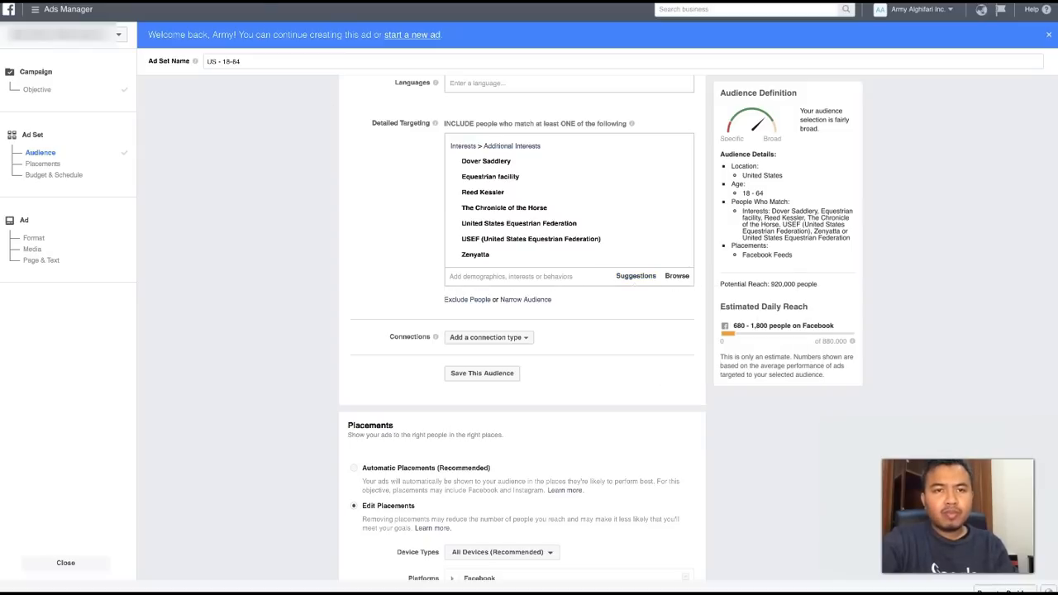
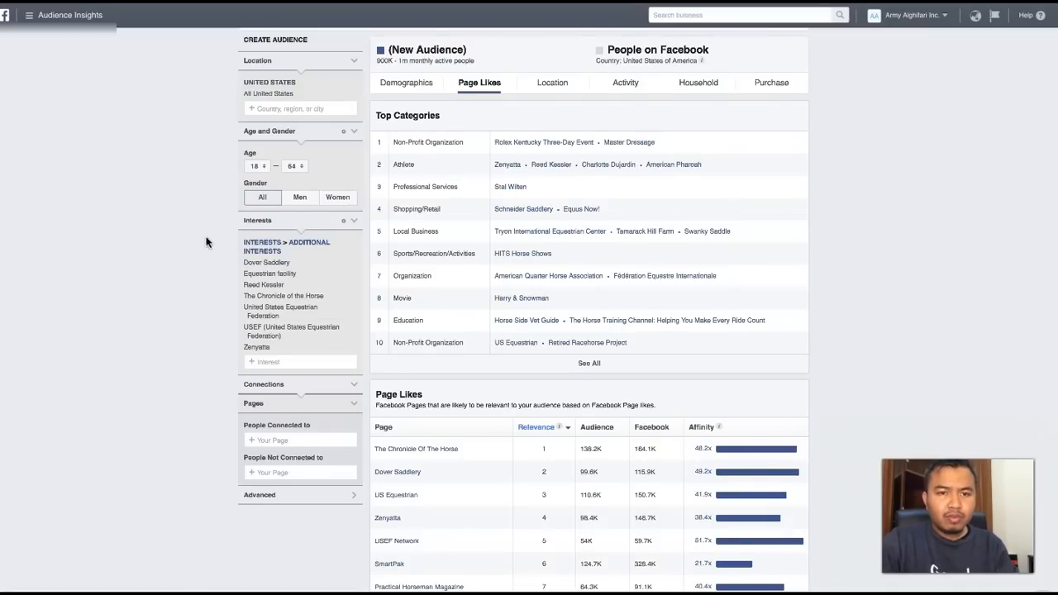
- Search the interests for dressage and add United States Dressage Federation to the audience's interests
{"action": "scroll", "coordinate": [236, 298], "scroll_direction": "down", "scroll_amount": 1}
{"action": "left_click", "coordinate": [270, 334]}
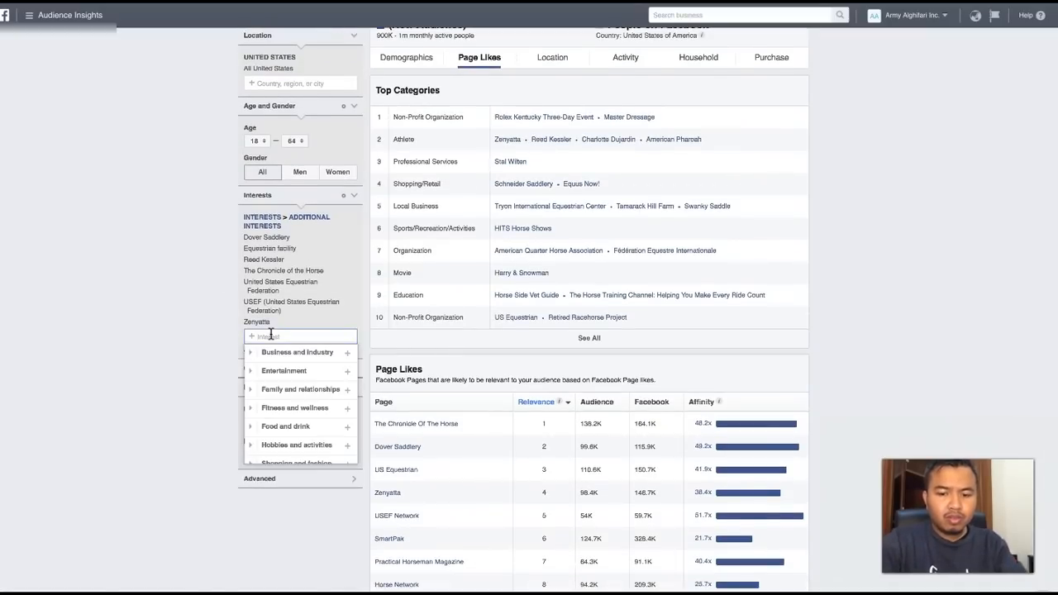
{"action": "type", "text": "dressage"}
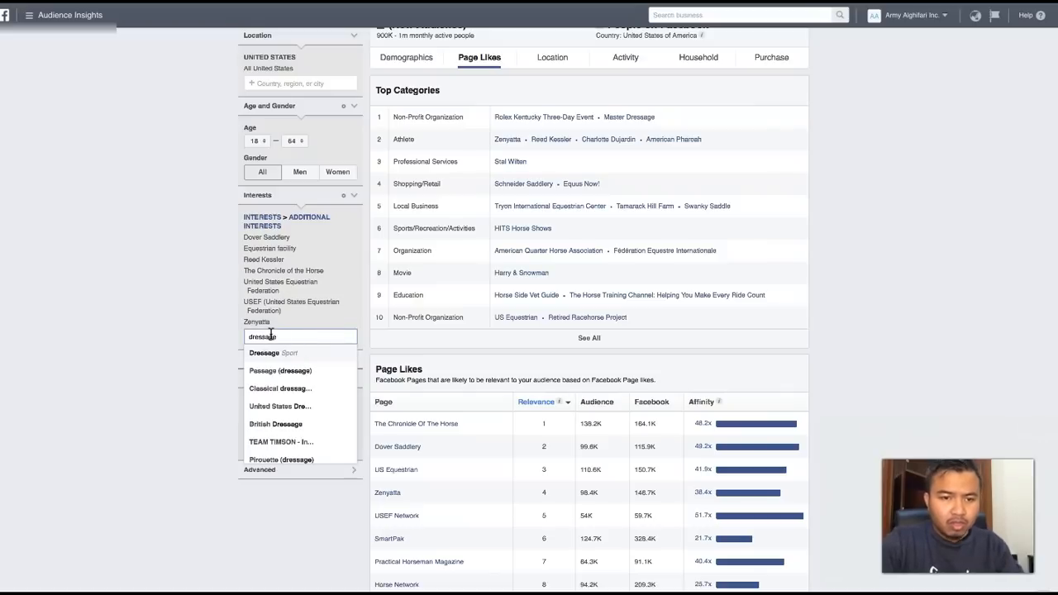
{"action": "left_click", "coordinate": [272, 412]}
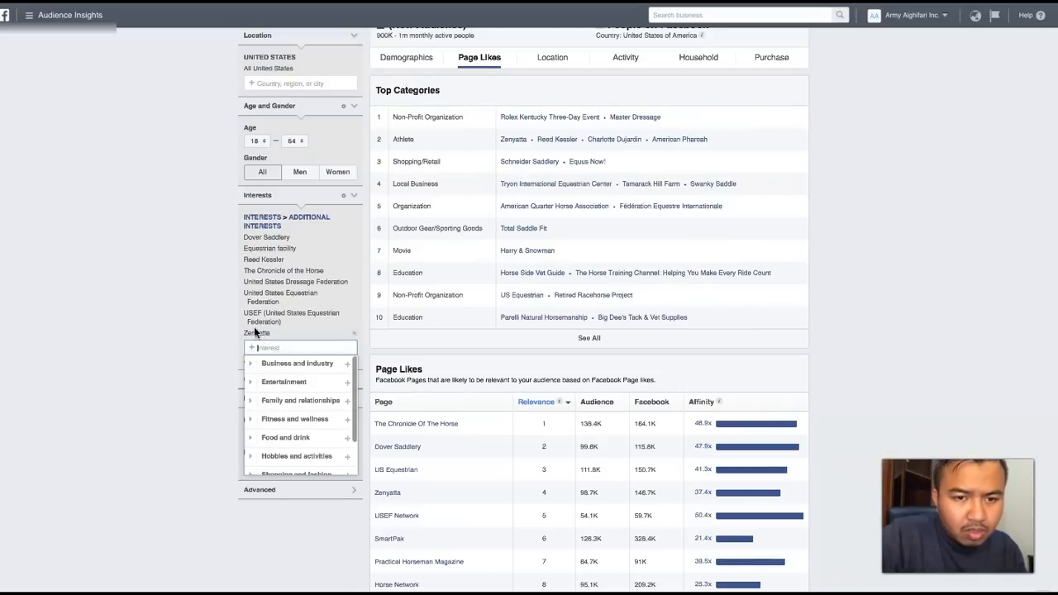
- Remove all other interests from the audience, from Dover Saddlery to Zenyatta, keeping only United States Dressage Federation
{"action": "scroll", "coordinate": [420, 488], "scroll_direction": "down", "scroll_amount": 2}
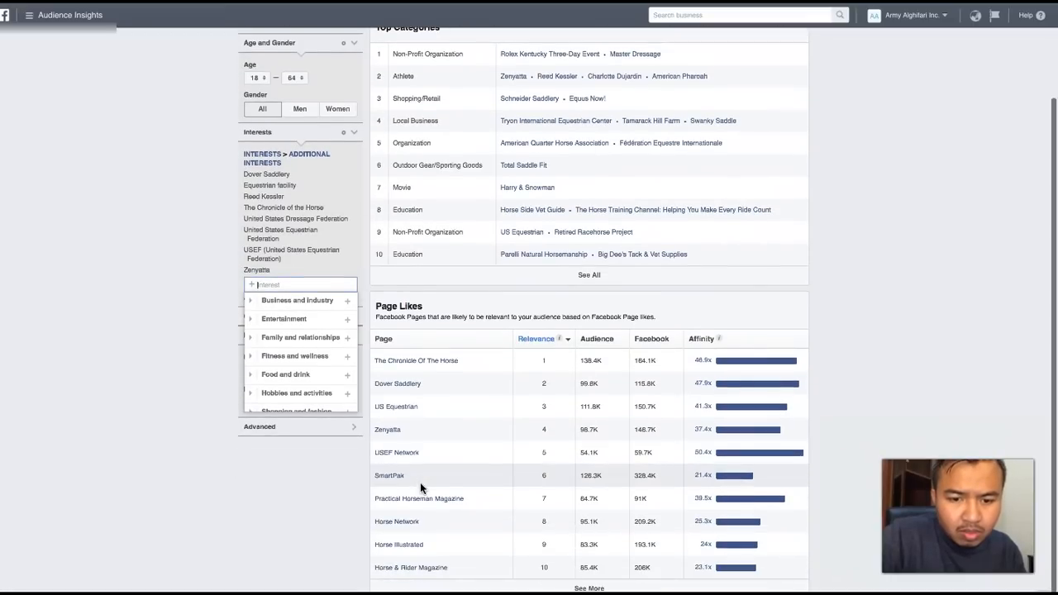
{"action": "scroll", "coordinate": [420, 482], "scroll_direction": "up", "scroll_amount": 1}
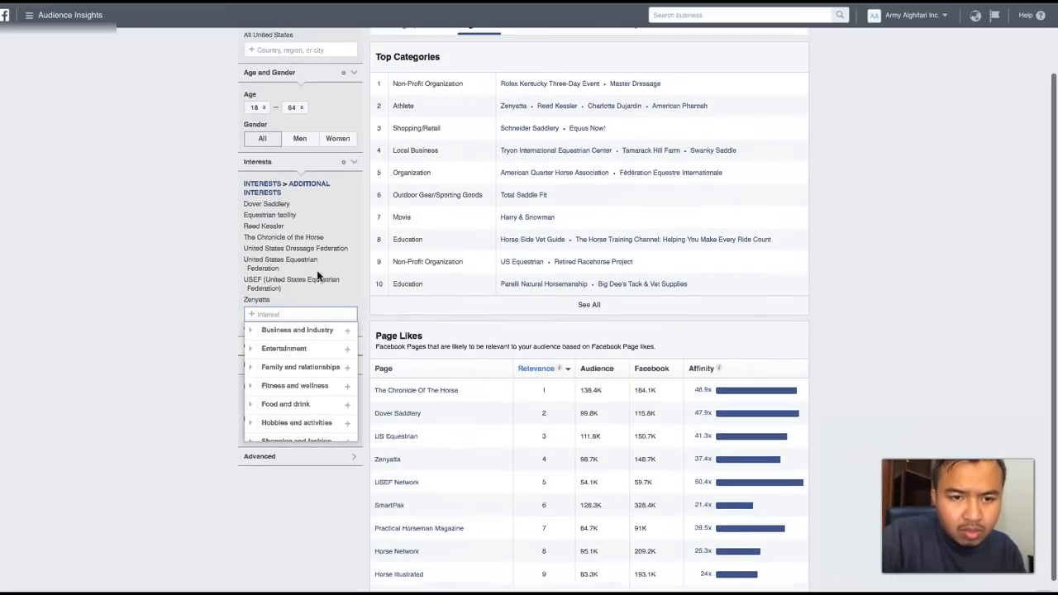
{"action": "left_click", "coordinate": [355, 205]}
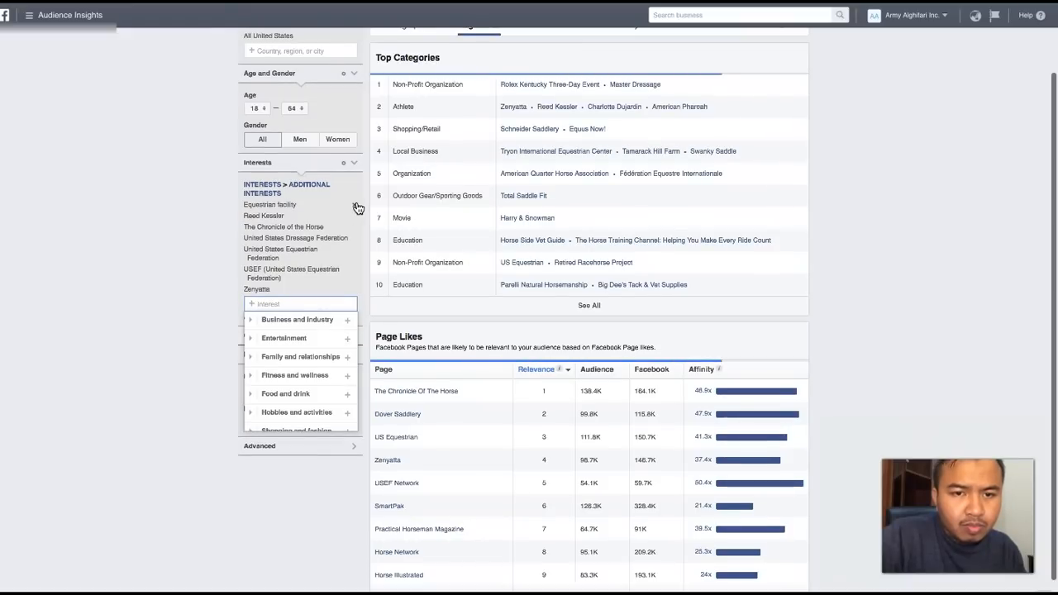
{"action": "left_click", "coordinate": [357, 206]}
{"action": "left_click", "coordinate": [357, 206]}
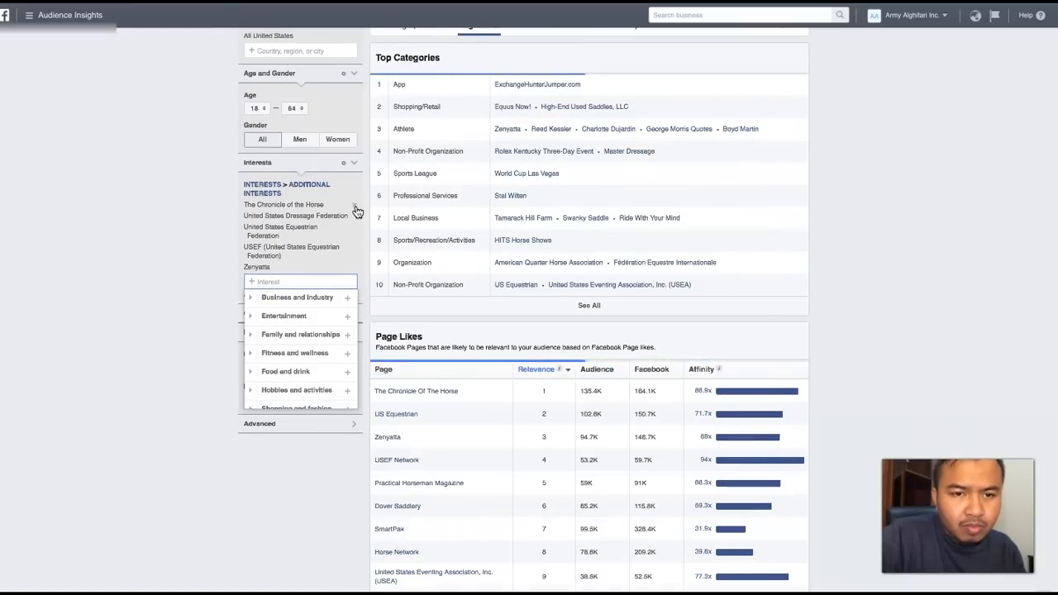
{"action": "left_click", "coordinate": [355, 206]}
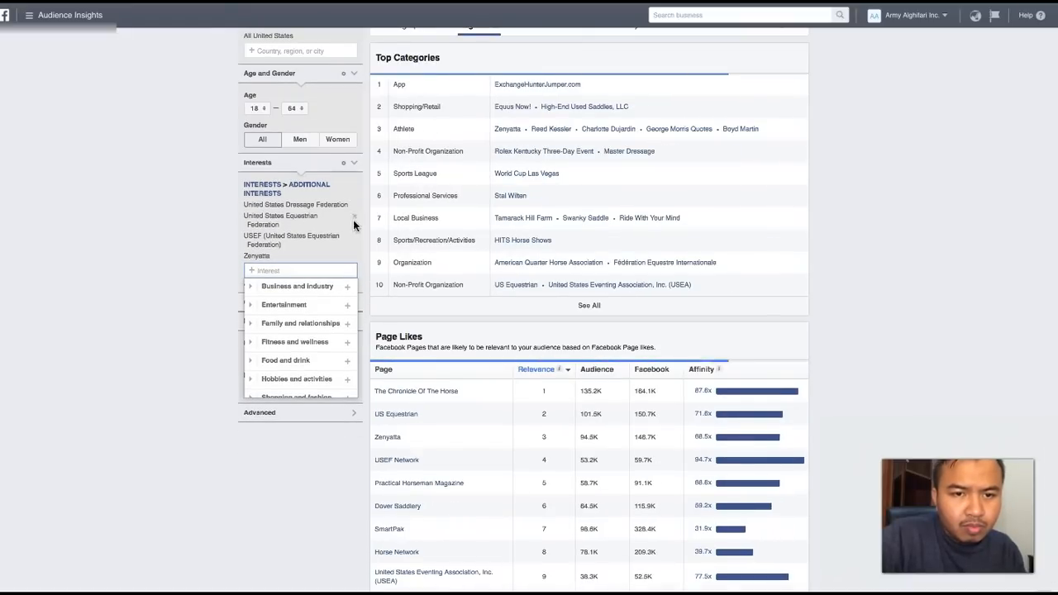
{"action": "left_click", "coordinate": [356, 220]}
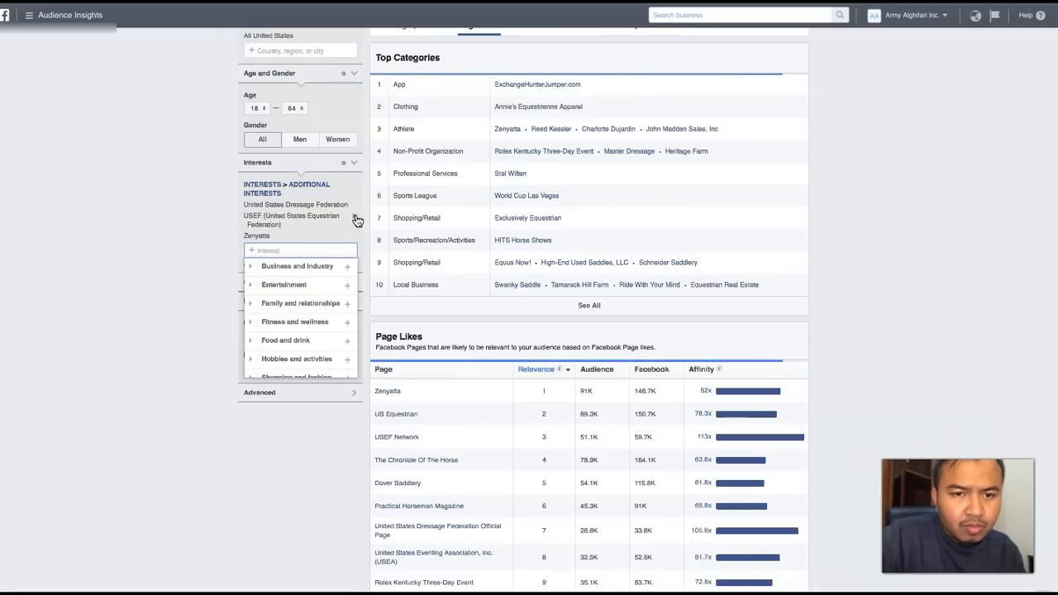
{"action": "left_click", "coordinate": [357, 220]}
{"action": "left_click", "coordinate": [357, 220]}
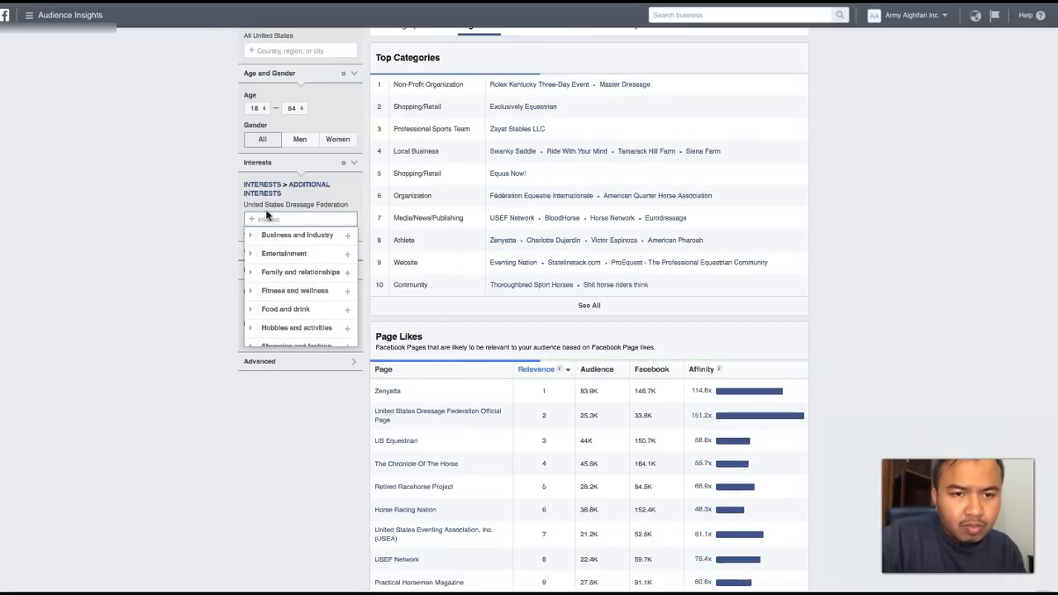
{"action": "left_click", "coordinate": [175, 246]}
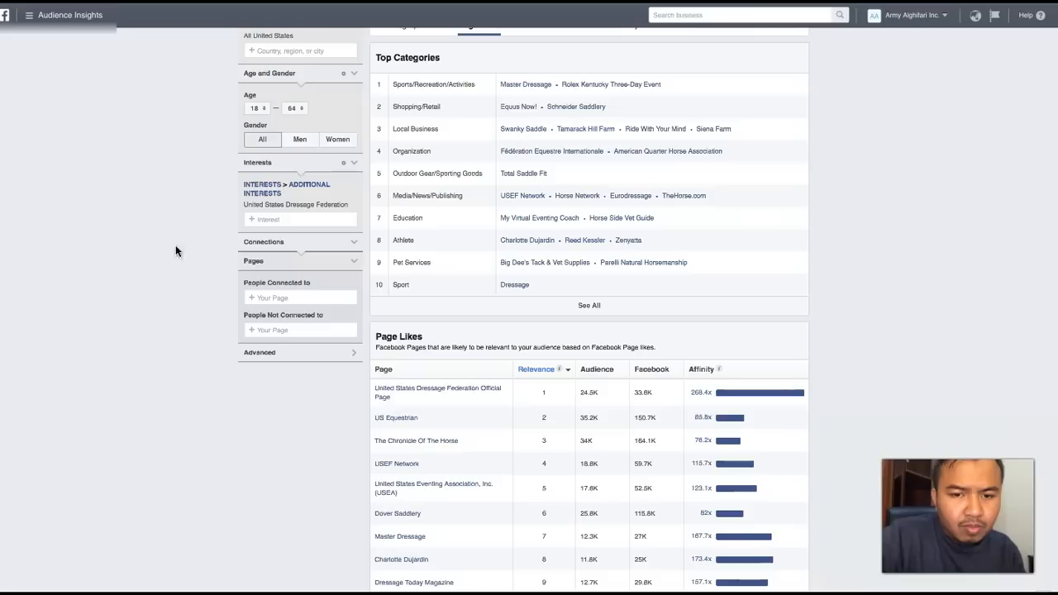
{"action": "left_click", "coordinate": [389, 397]}
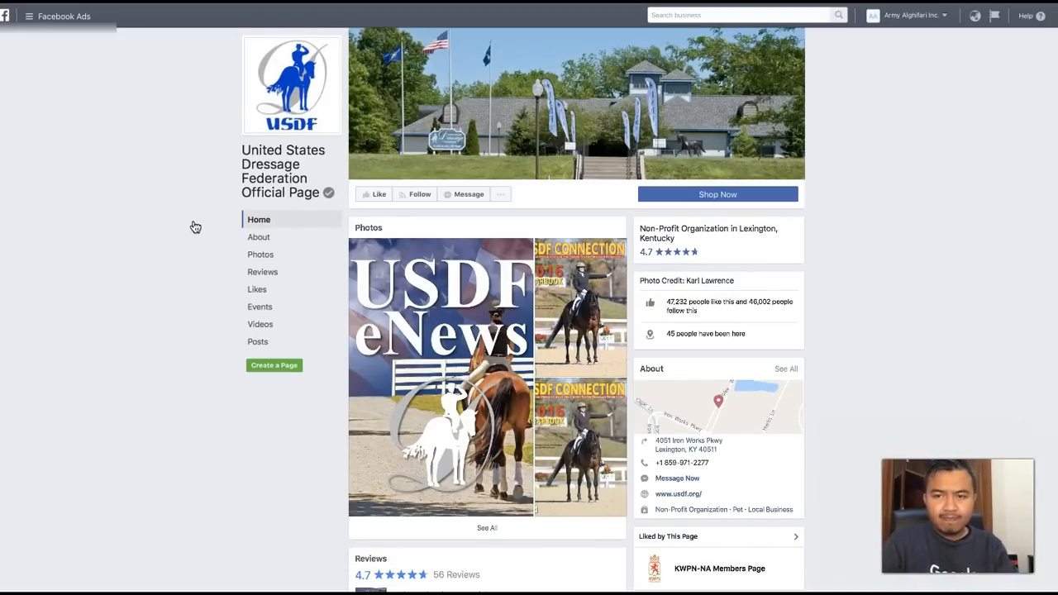
{"action": "scroll", "coordinate": [195, 227], "scroll_direction": "down", "scroll_amount": 2}
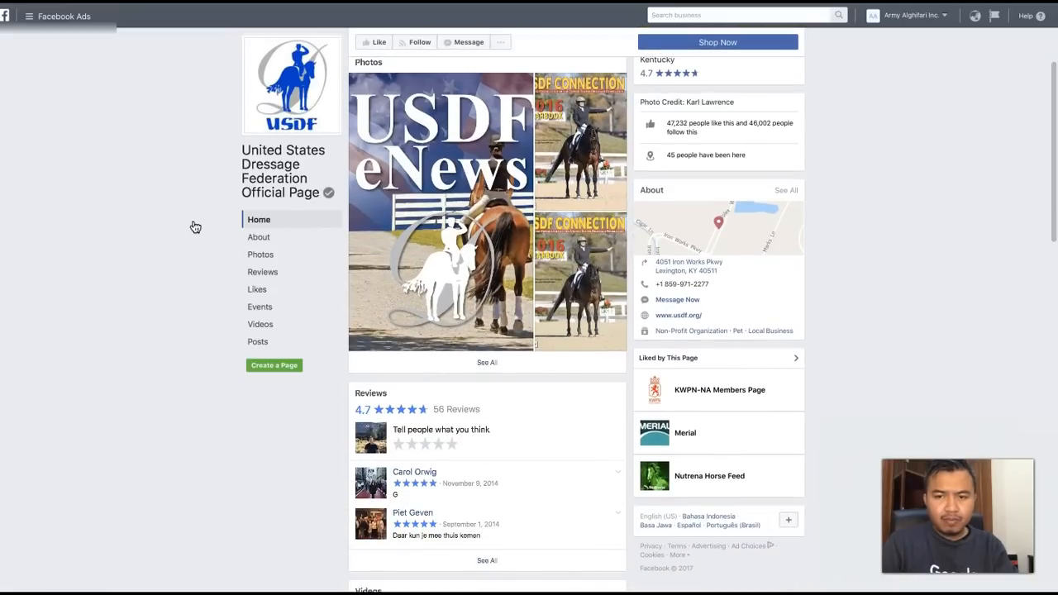
{"action": "left_click", "coordinate": [674, 318]}
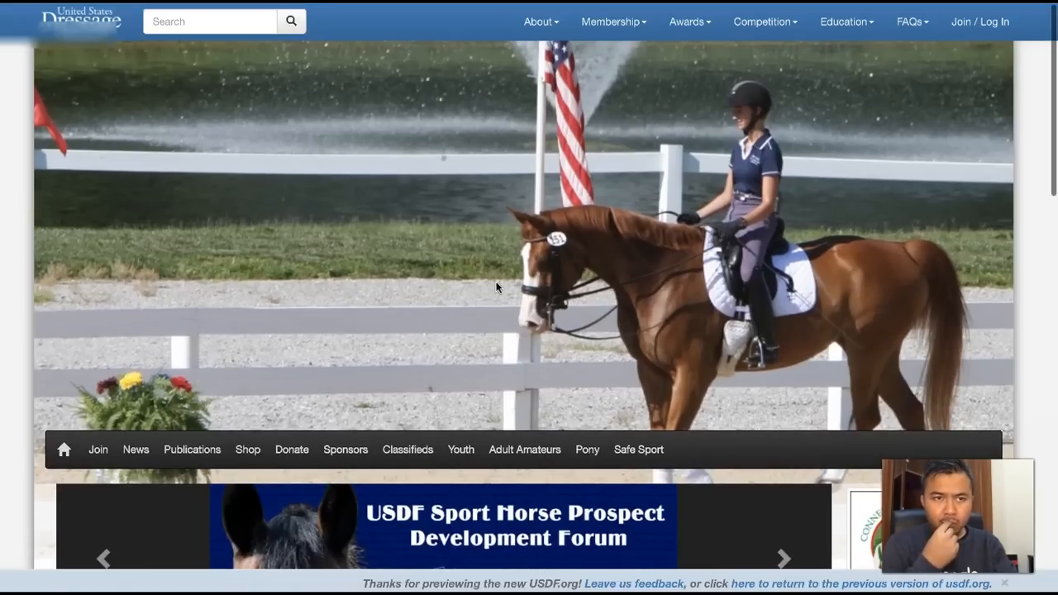
- Examine the federation's homepage from the banner down to the footer, including its news, announcements, sponsor ads and quick links
{"action": "scroll", "coordinate": [496, 286], "scroll_direction": "down", "scroll_amount": 3}
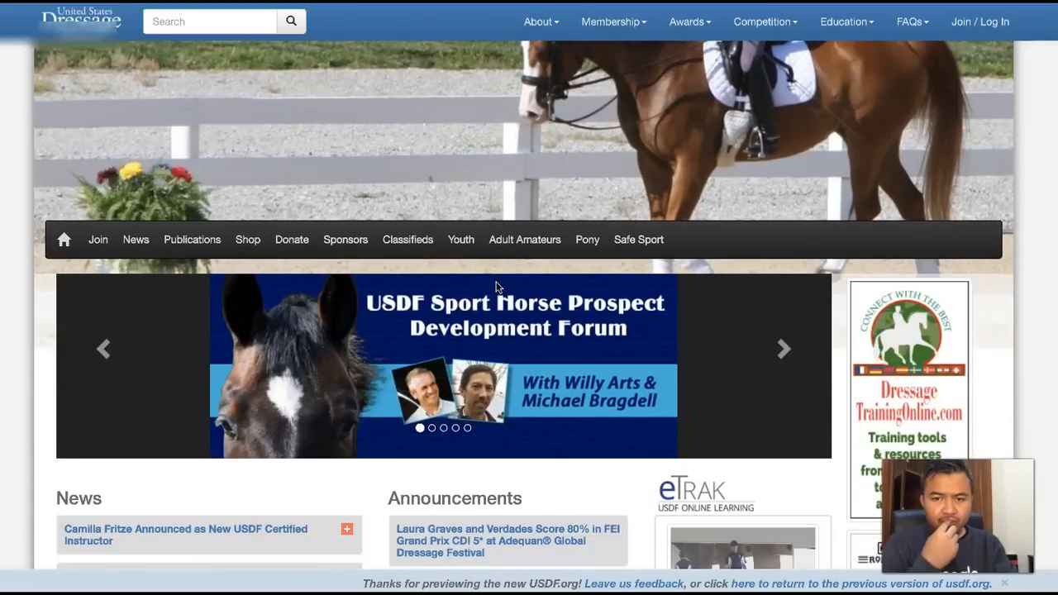
{"action": "scroll", "coordinate": [496, 287], "scroll_direction": "down", "scroll_amount": 3}
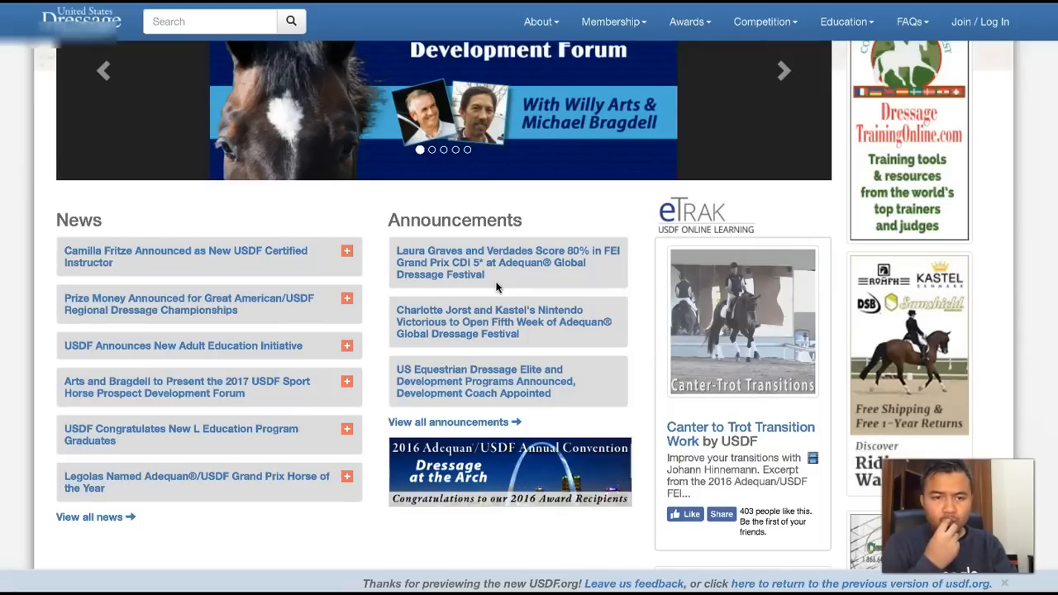
{"action": "scroll", "coordinate": [496, 287], "scroll_direction": "up", "scroll_amount": 4}
{"action": "scroll", "coordinate": [496, 287], "scroll_direction": "down", "scroll_amount": 3}
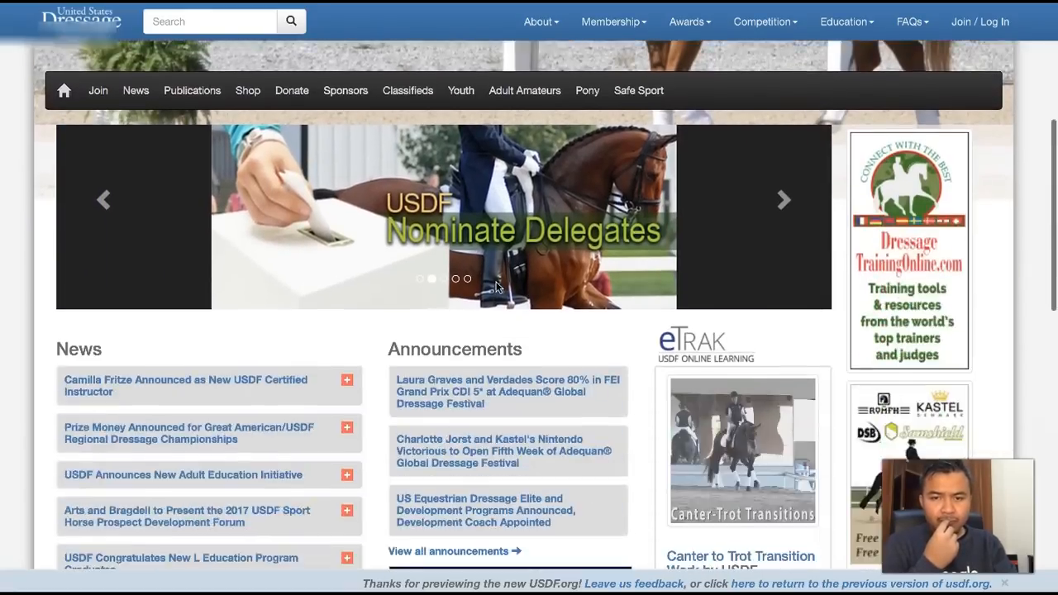
{"action": "scroll", "coordinate": [496, 287], "scroll_direction": "down", "scroll_amount": 6}
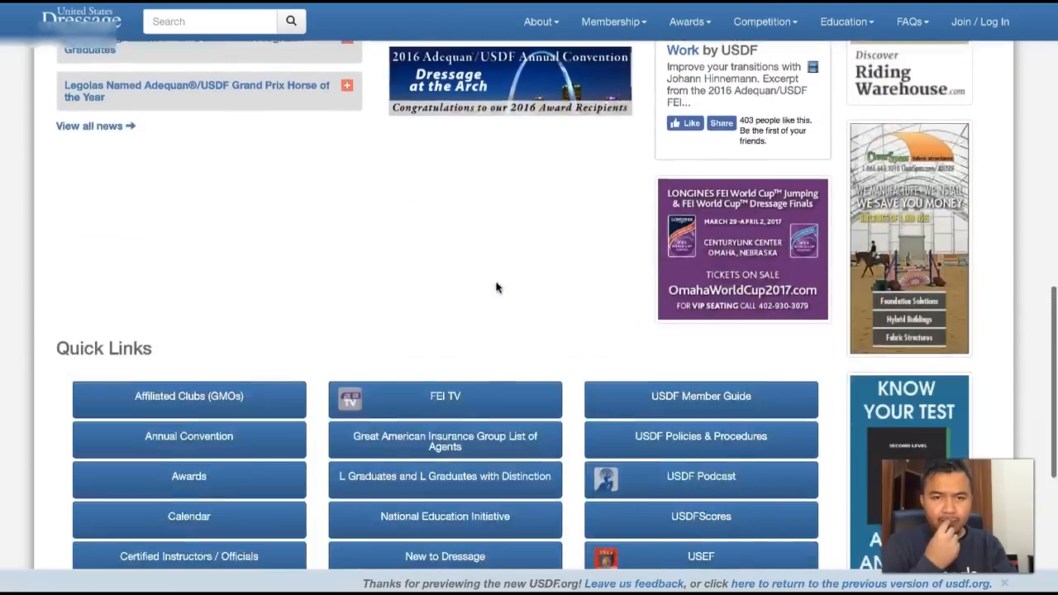
{"action": "scroll", "coordinate": [497, 287], "scroll_direction": "down", "scroll_amount": 5}
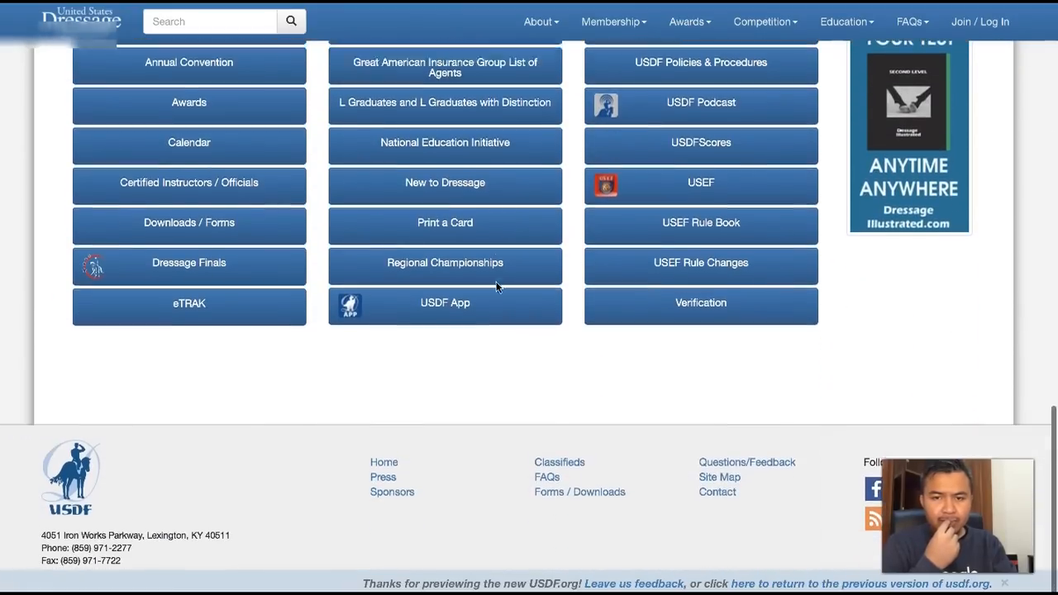
{"action": "scroll", "coordinate": [496, 287], "scroll_direction": "up", "scroll_amount": 10}
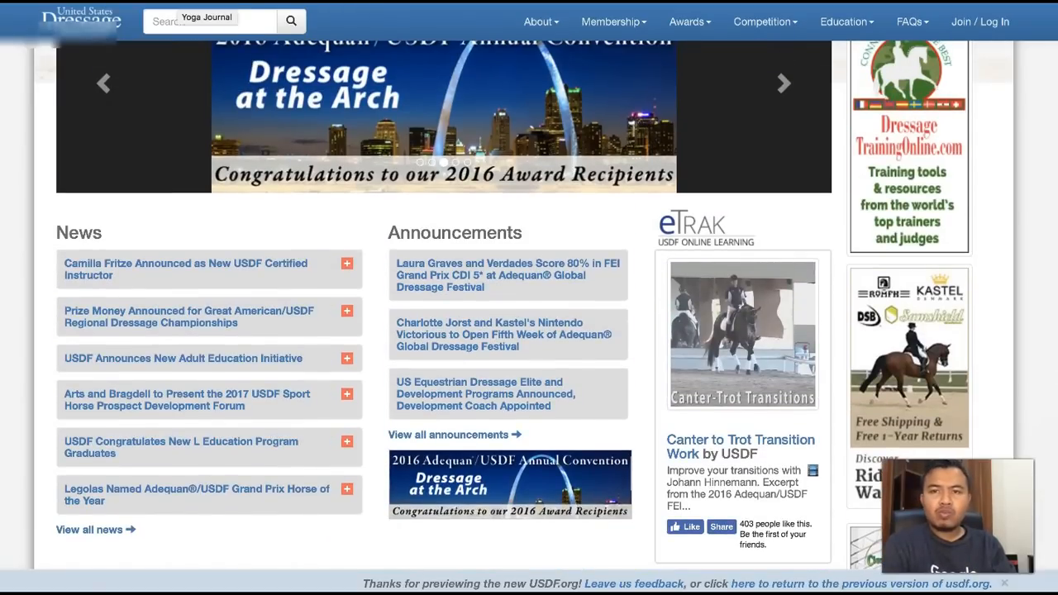
- Return to Audience Insights and review the page likes for the United States Dressage Federation audience
{"action": "left_click", "coordinate": [179, 2]}
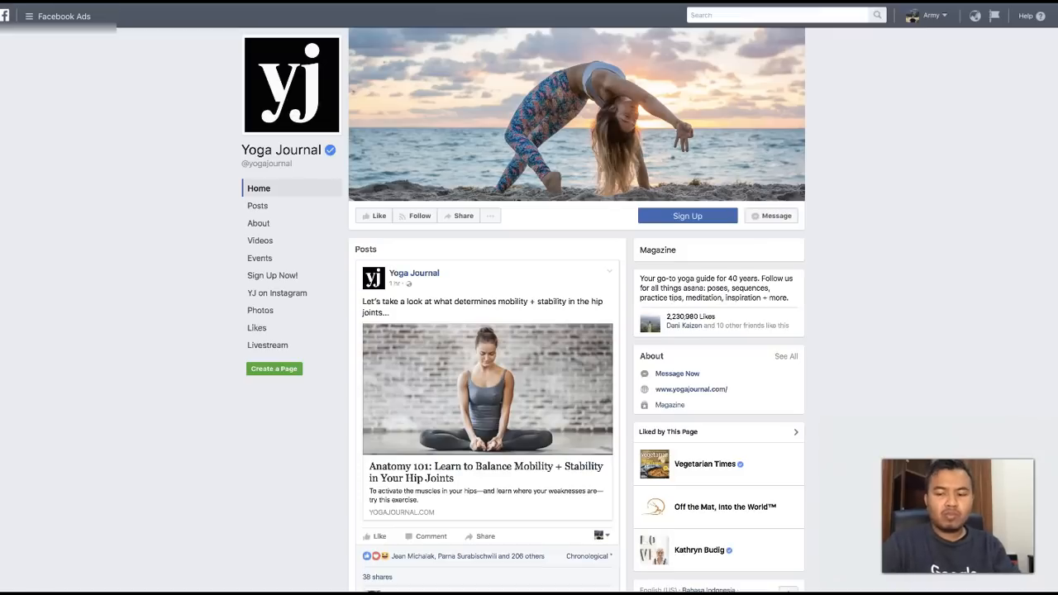
{"action": "key", "text": "ctrl+shift+Tab"}
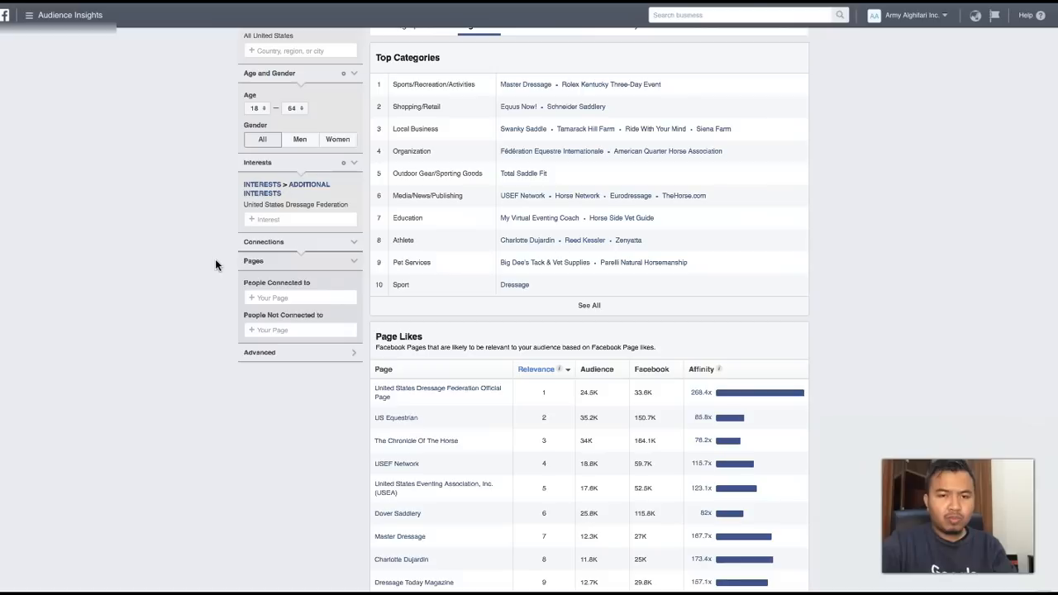
{"action": "scroll", "coordinate": [462, 454], "scroll_direction": "down", "scroll_amount": 1}
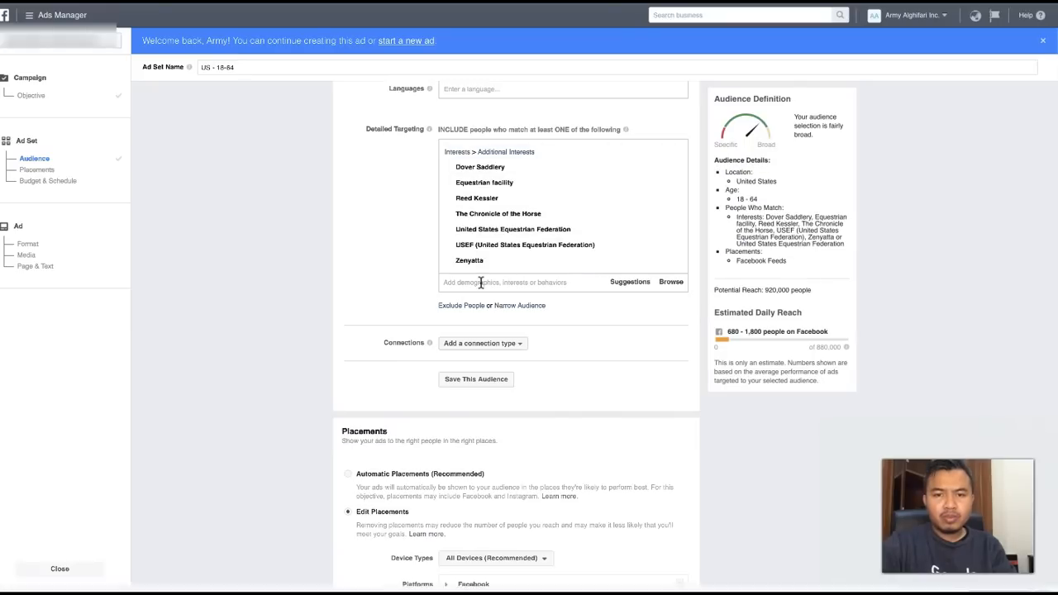
- Switch to Ads Manager, add United States Dressage Federation to the ad set's detailed targeting, and review the remaining suggestions
{"action": "left_click", "coordinate": [480, 283]}
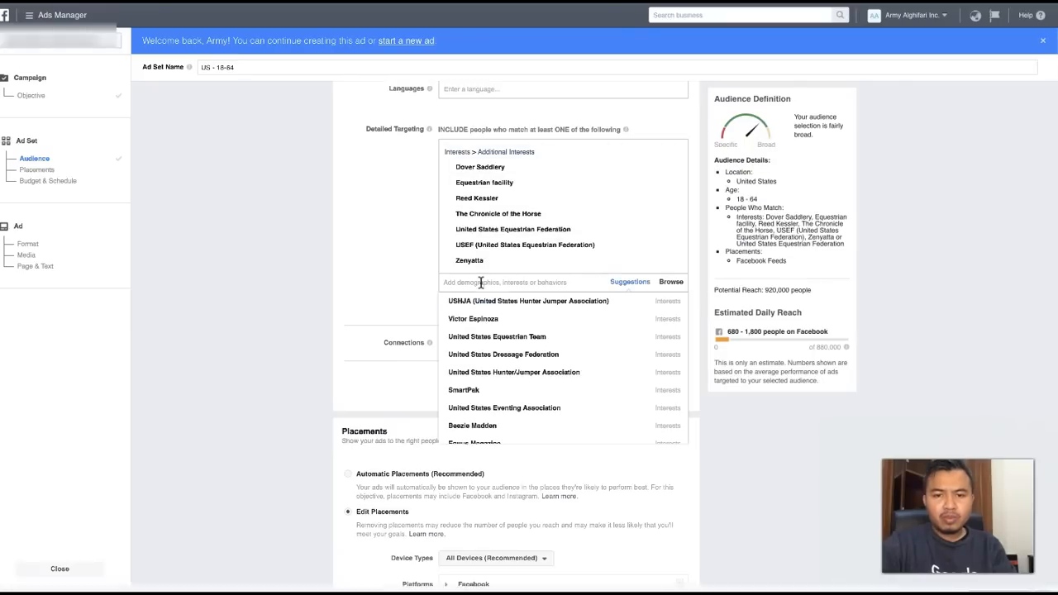
{"action": "left_click", "coordinate": [484, 358]}
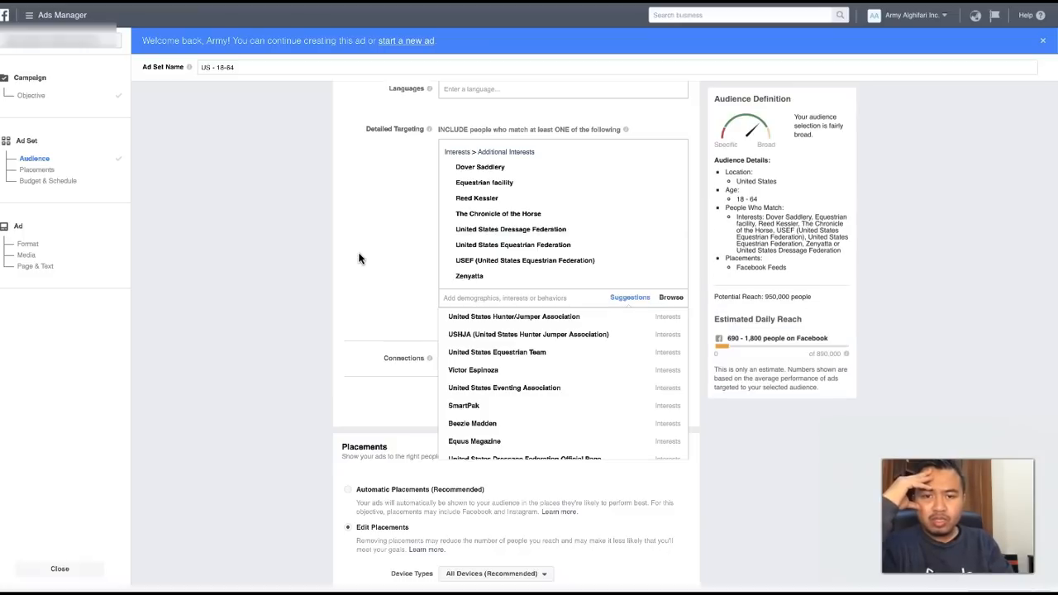
{"action": "scroll", "coordinate": [488, 389], "scroll_direction": "down", "scroll_amount": 3}
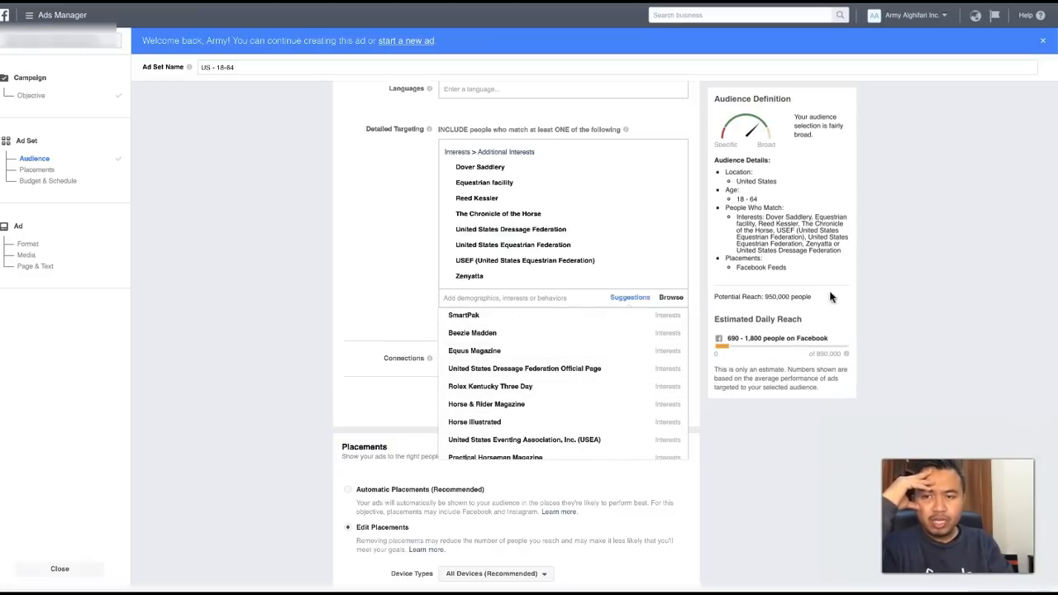
{"action": "scroll", "coordinate": [530, 399], "scroll_direction": "down", "scroll_amount": 1}
{"action": "scroll", "coordinate": [528, 396], "scroll_direction": "up", "scroll_amount": 4}
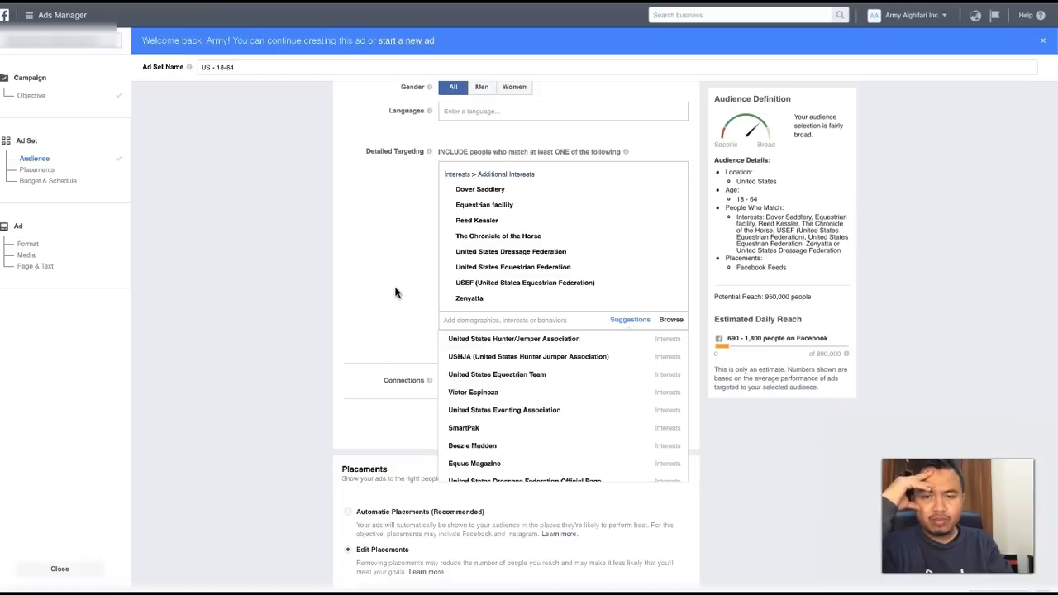
{"action": "left_click", "coordinate": [397, 307]}
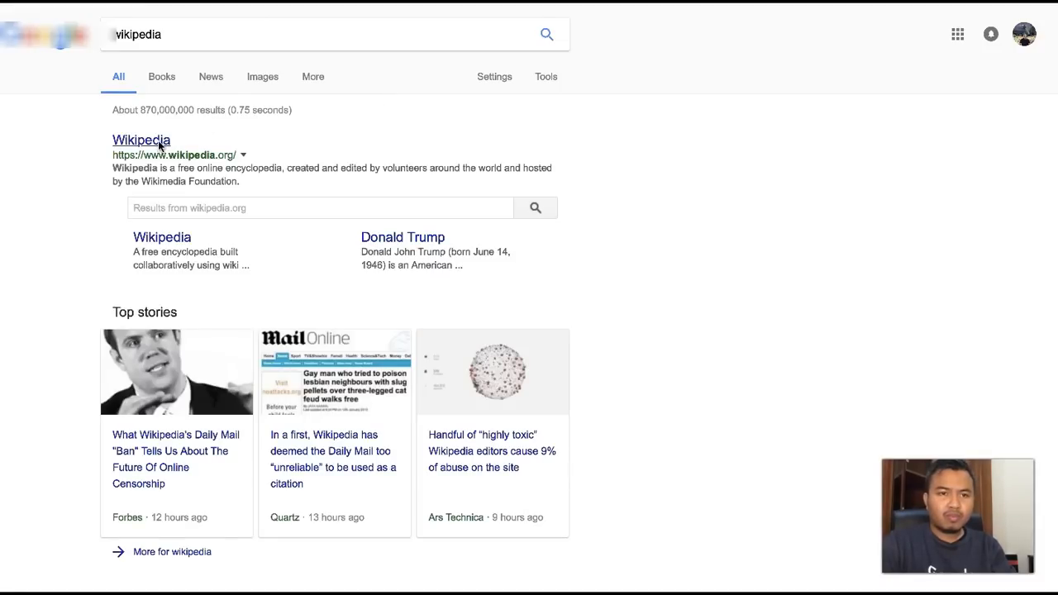
- Open Wikipedia from the search results and look up the United States Hunter/Jumper Association article
{"action": "left_click", "coordinate": [160, 145]}
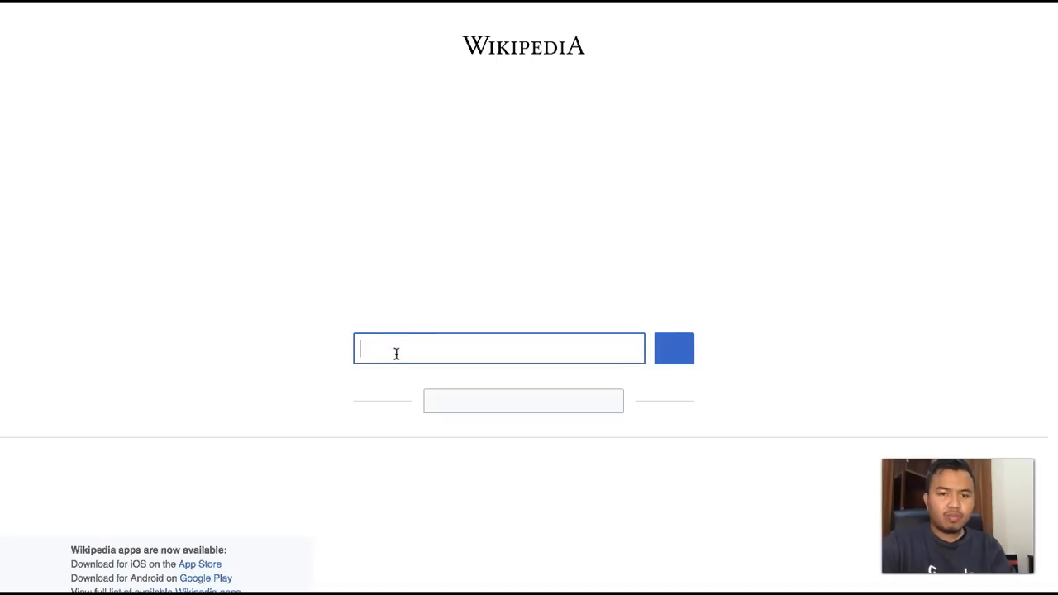
{"action": "type", "text": "unite"}
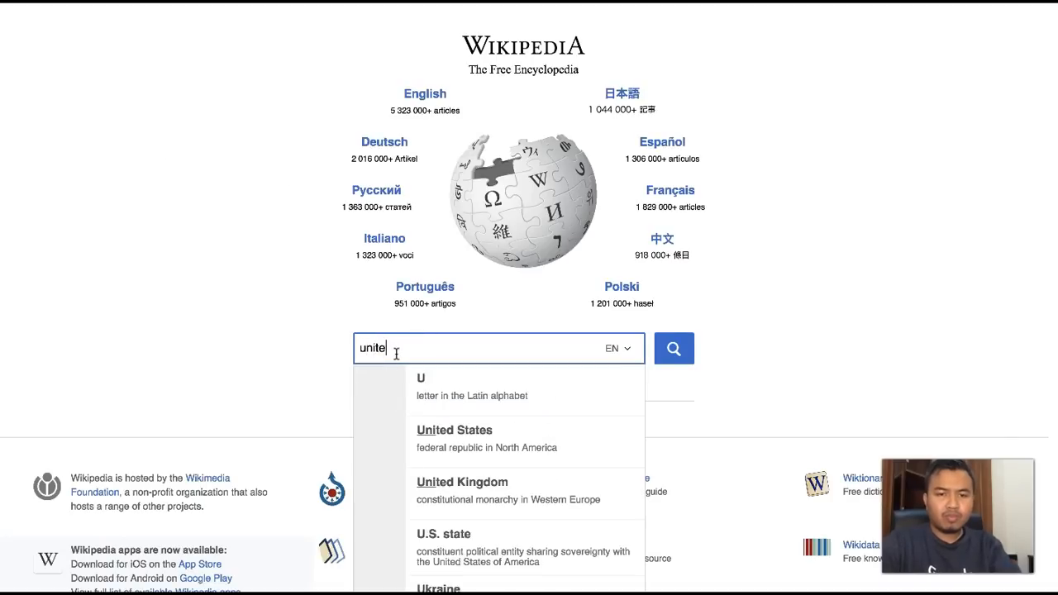
{"action": "type", "text": "d states hunter"}
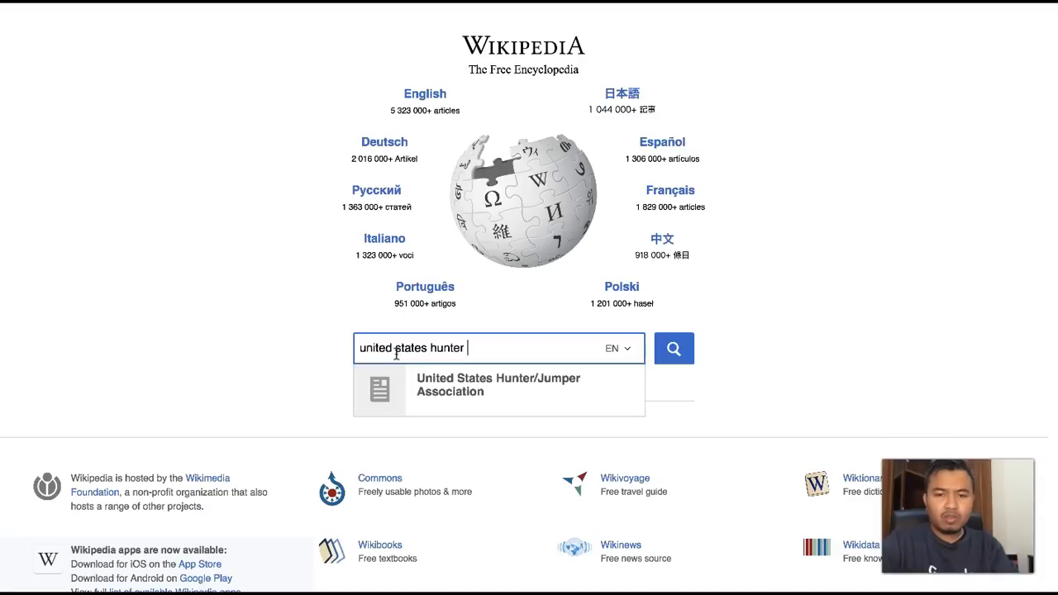
{"action": "left_click", "coordinate": [422, 392]}
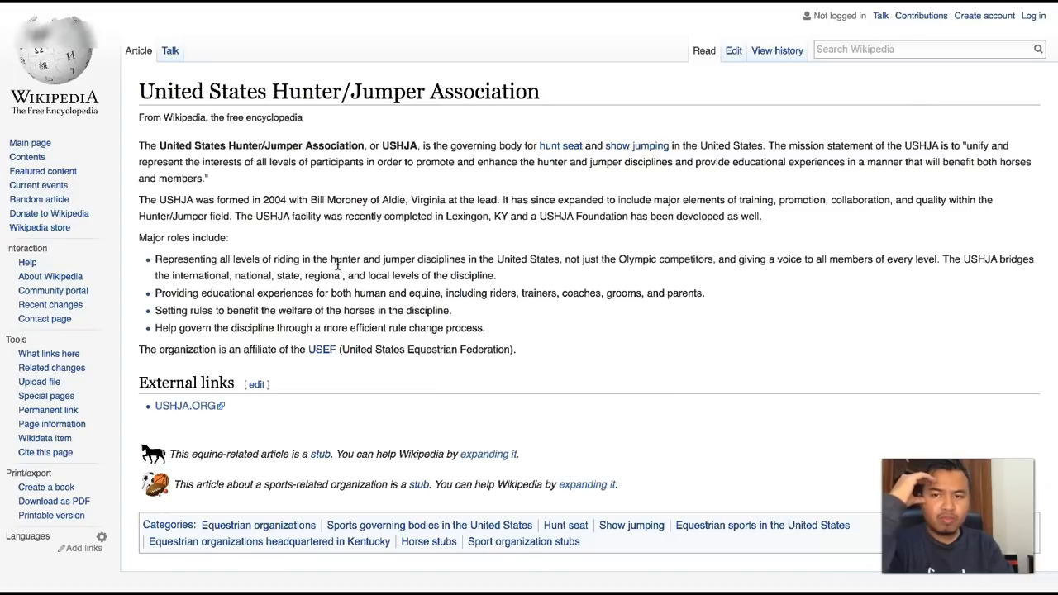
- Read the article, open the association's USHJA.ORG website, and examine its homepage content and sponsors
{"action": "scroll", "coordinate": [338, 264], "scroll_direction": "down", "scroll_amount": 1}
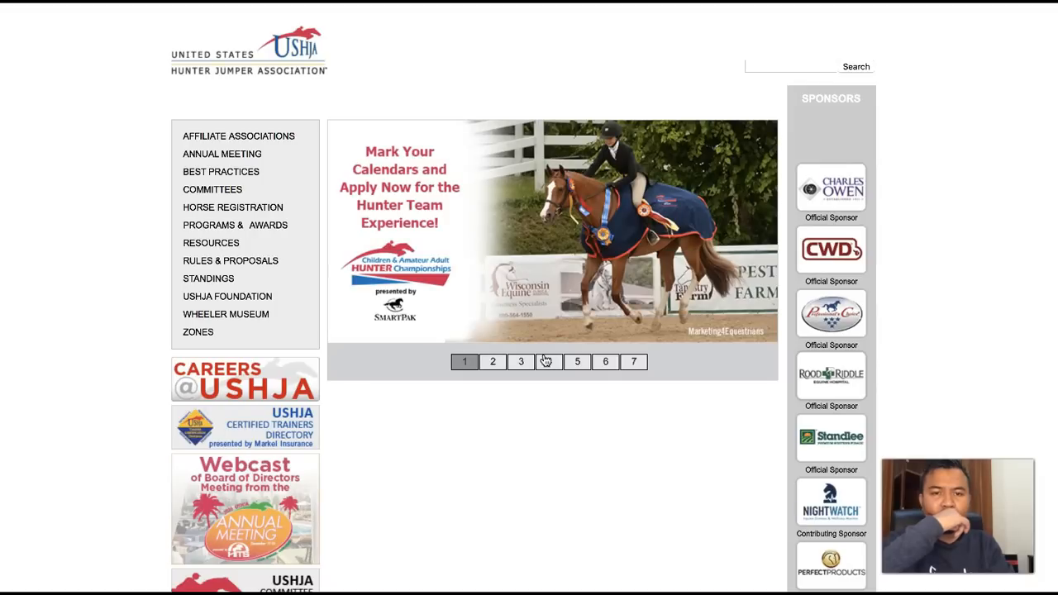
{"action": "scroll", "coordinate": [518, 404], "scroll_direction": "down", "scroll_amount": 3}
{"action": "scroll", "coordinate": [518, 404], "scroll_direction": "down", "scroll_amount": 2}
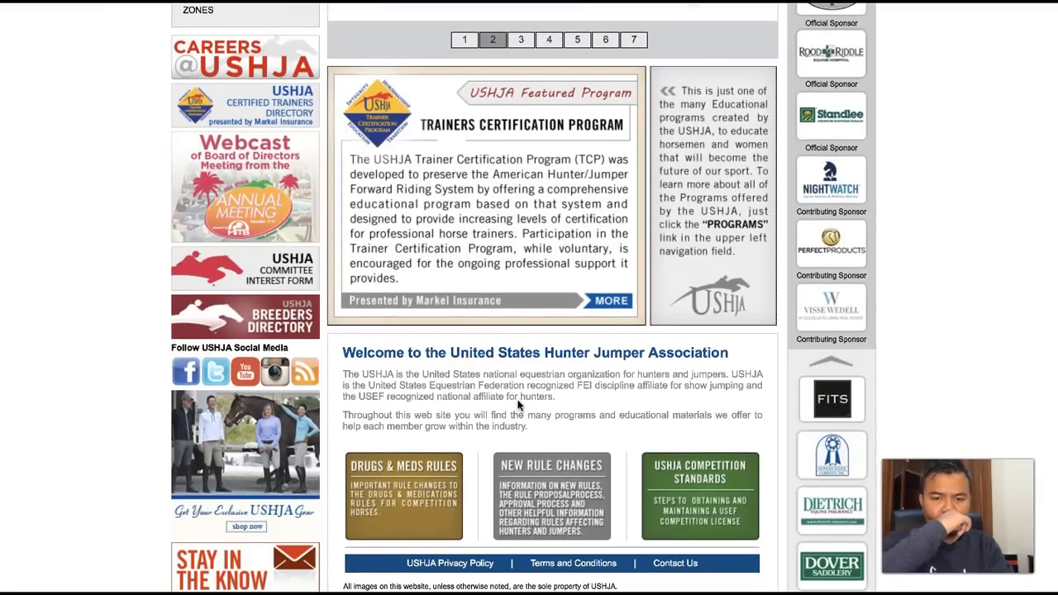
{"action": "scroll", "coordinate": [519, 404], "scroll_direction": "down", "scroll_amount": 1}
{"action": "scroll", "coordinate": [519, 404], "scroll_direction": "down", "scroll_amount": 1}
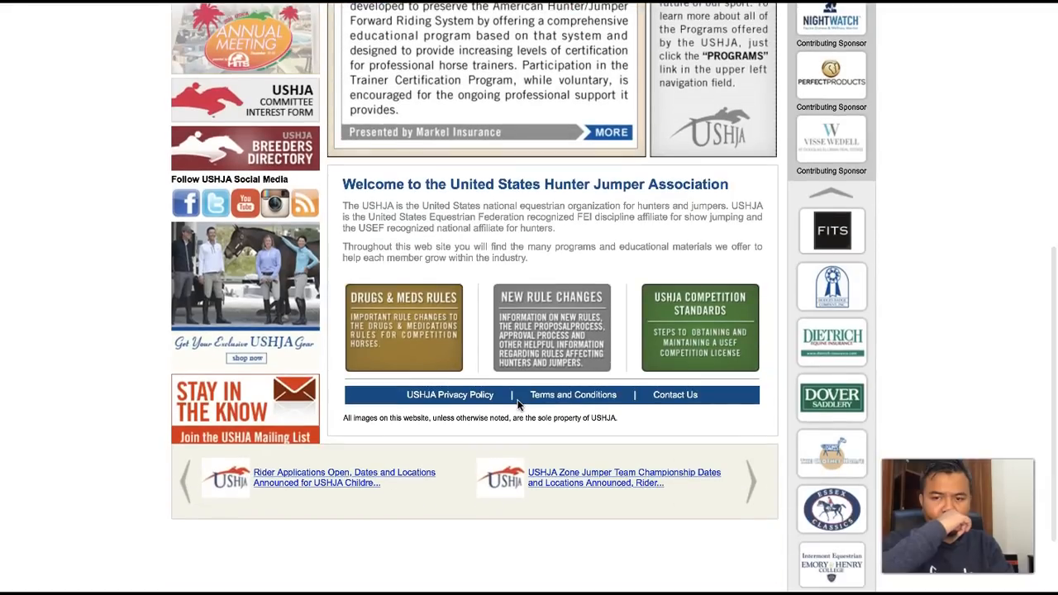
- Finish reviewing the USHJA homepage, and in Ads Manager add United States Hunter/Jumper Association and USHJA (United States Hunter Jumper Association) to detailed targeting
{"action": "scroll", "coordinate": [518, 404], "scroll_direction": "down", "scroll_amount": 2}
{"action": "scroll", "coordinate": [518, 404], "scroll_direction": "up", "scroll_amount": 8}
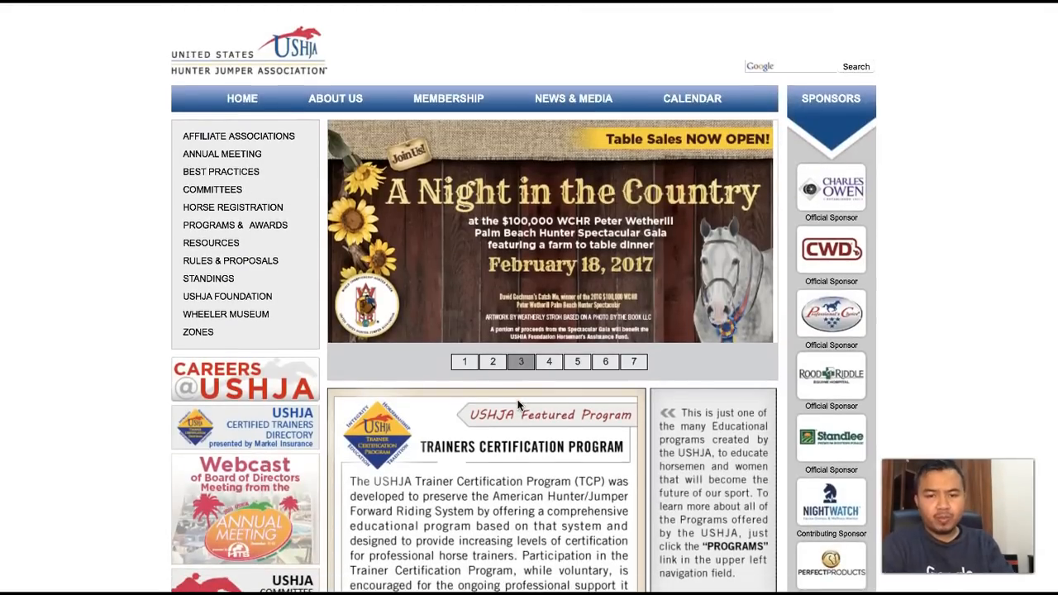
{"action": "scroll", "coordinate": [495, 496], "scroll_direction": "down", "scroll_amount": 1}
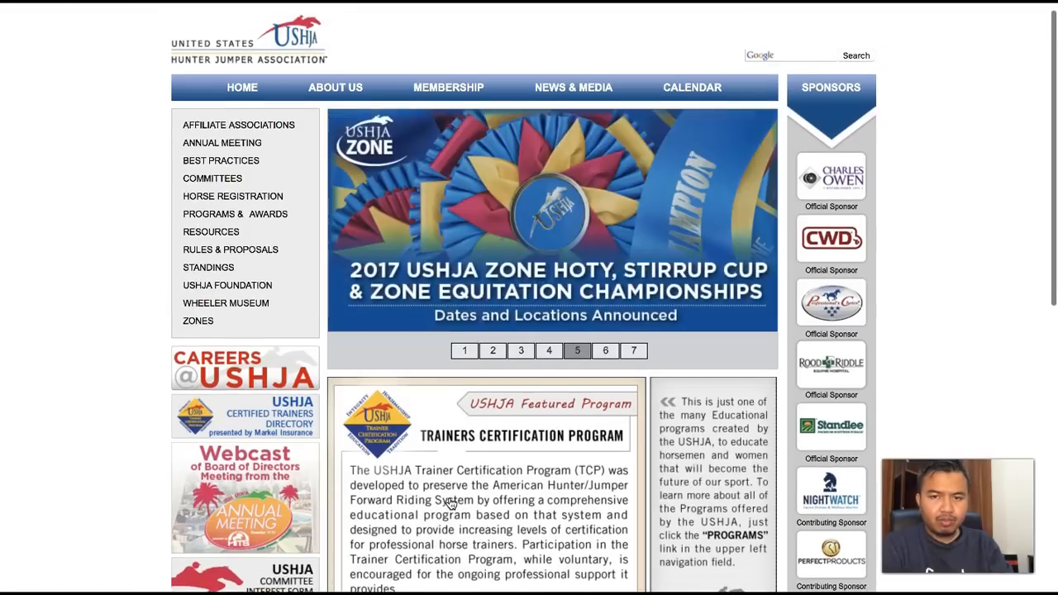
{"action": "scroll", "coordinate": [450, 503], "scroll_direction": "up", "scroll_amount": 1}
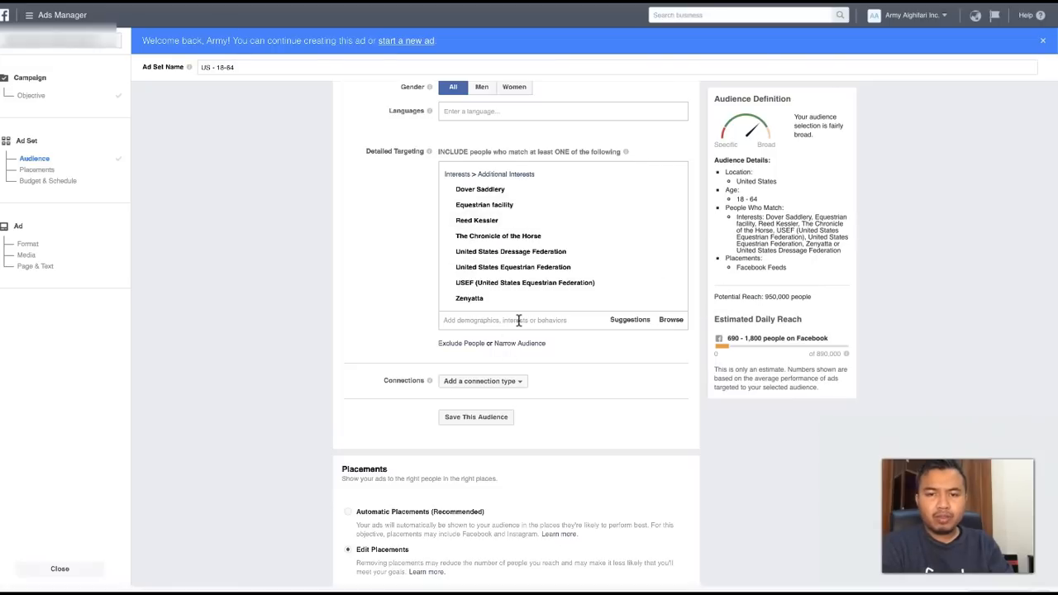
{"action": "left_click", "coordinate": [519, 320]}
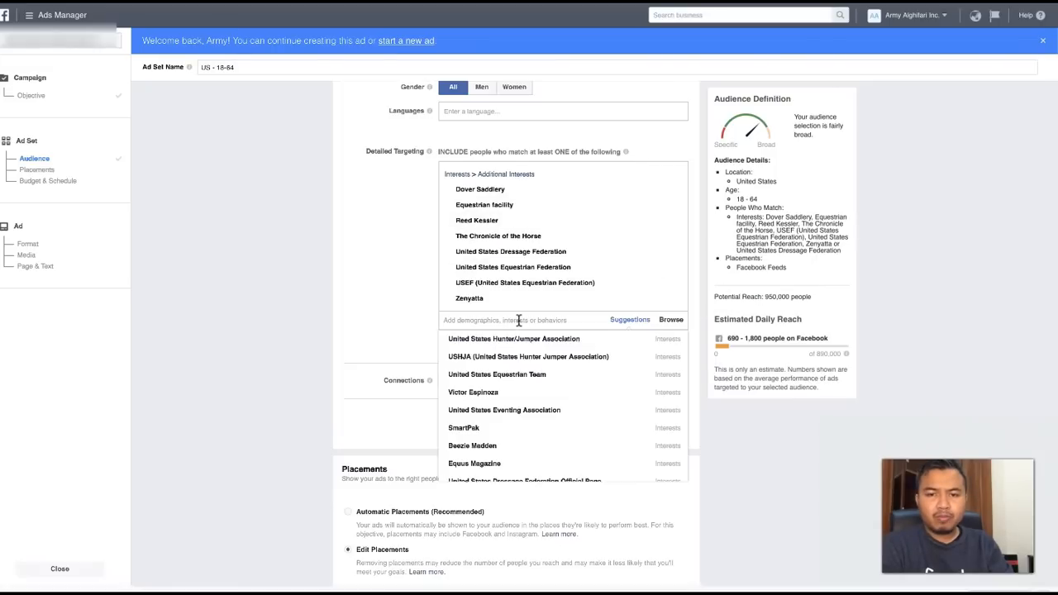
{"action": "mouse_move", "coordinate": [520, 344]}
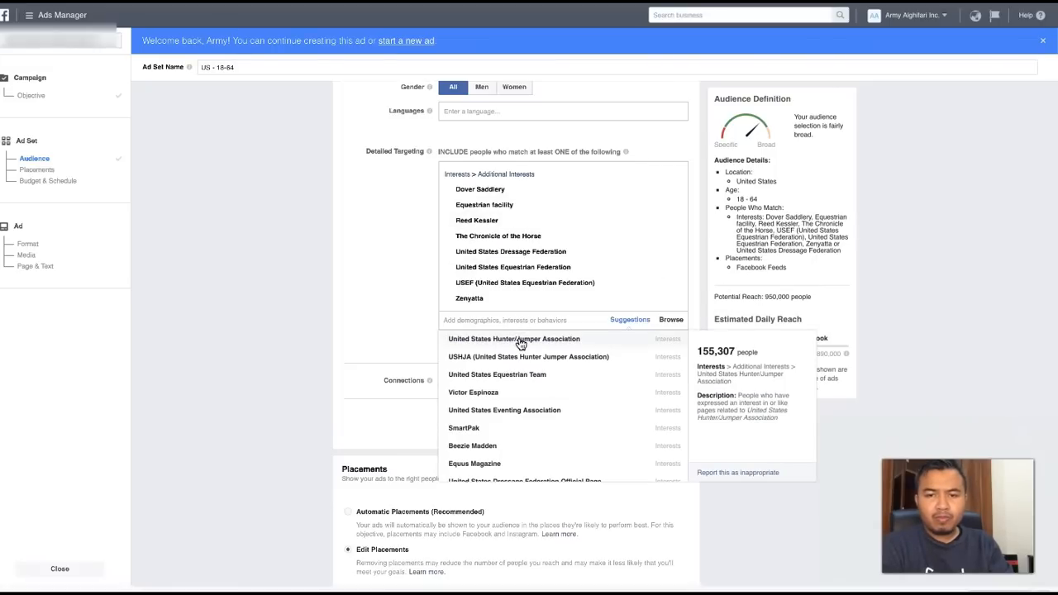
{"action": "left_click", "coordinate": [520, 343]}
{"action": "mouse_move", "coordinate": [523, 351]}
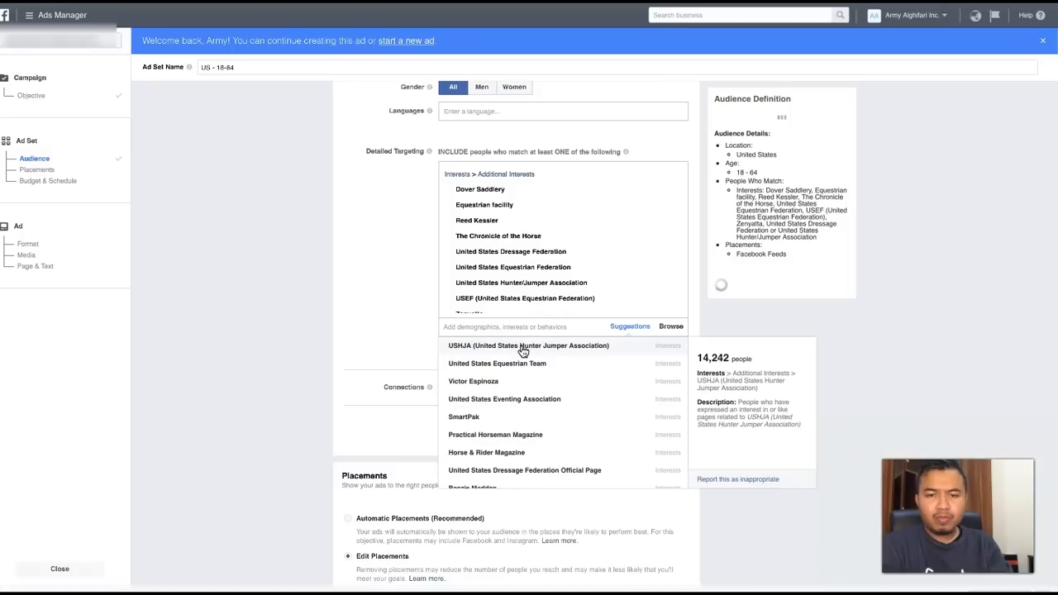
{"action": "left_click", "coordinate": [523, 348]}
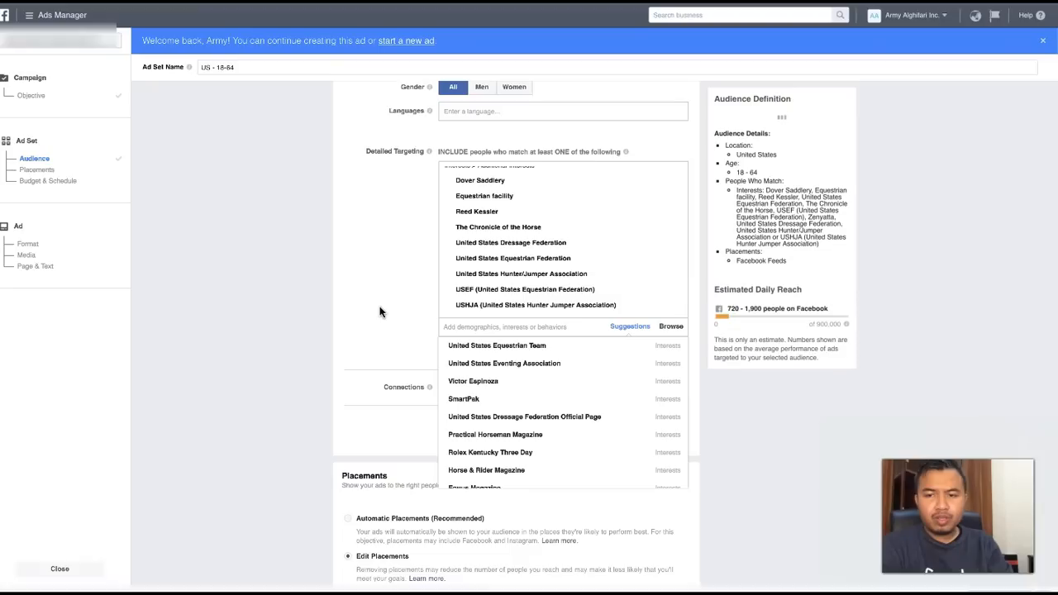
{"action": "mouse_move", "coordinate": [446, 348]}
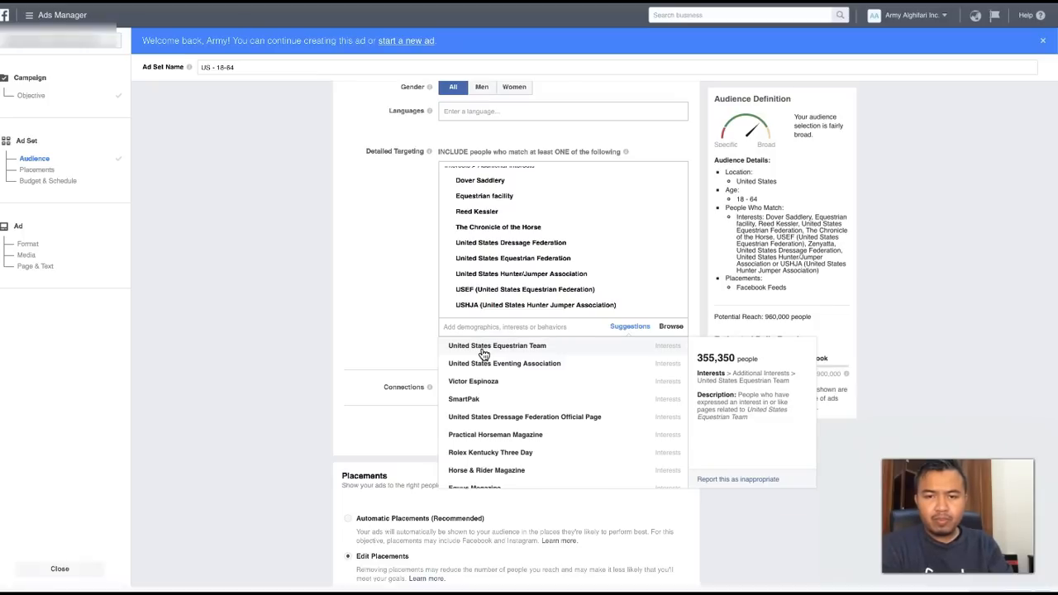
{"action": "left_click", "coordinate": [915, 150]}
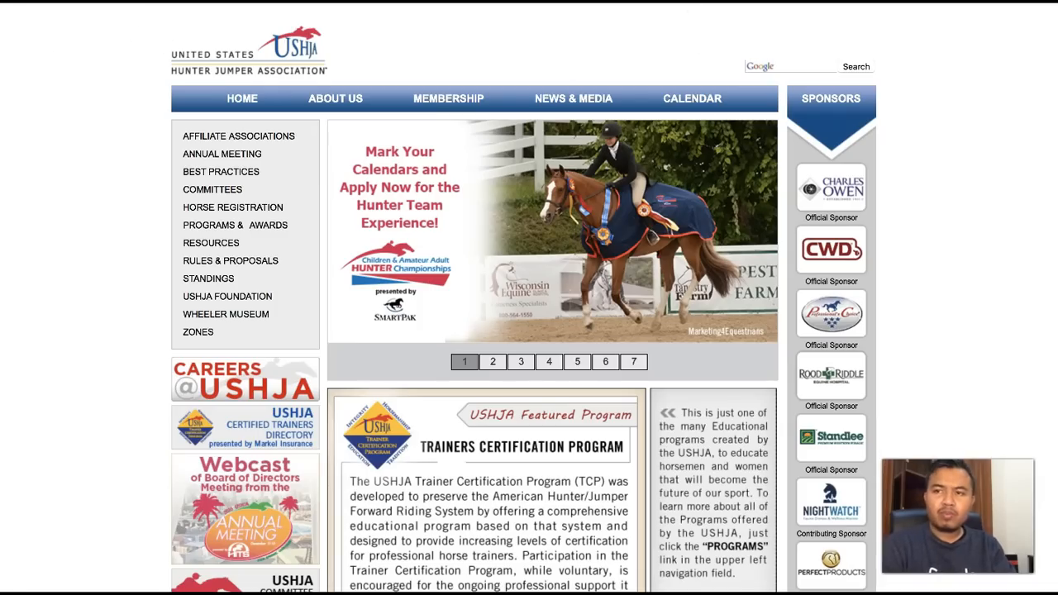
- Look up the United States Equestrian Team on Wikipedia in a new tab and open its foundation's website, allowing the player.vimeo.com connection
{"action": "key", "text": "super+t"}
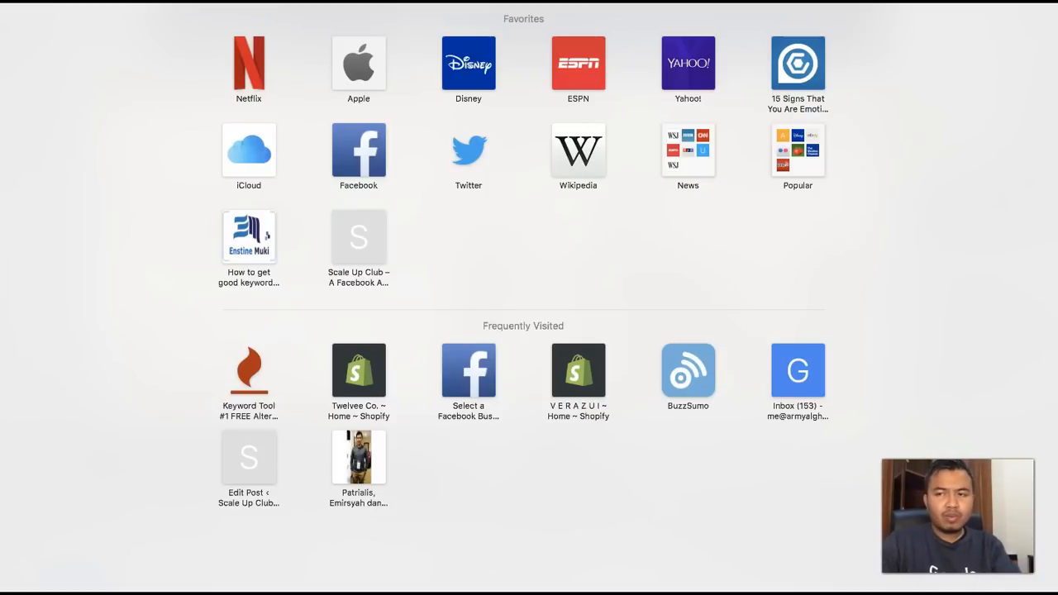
{"action": "type", "text": "un"}
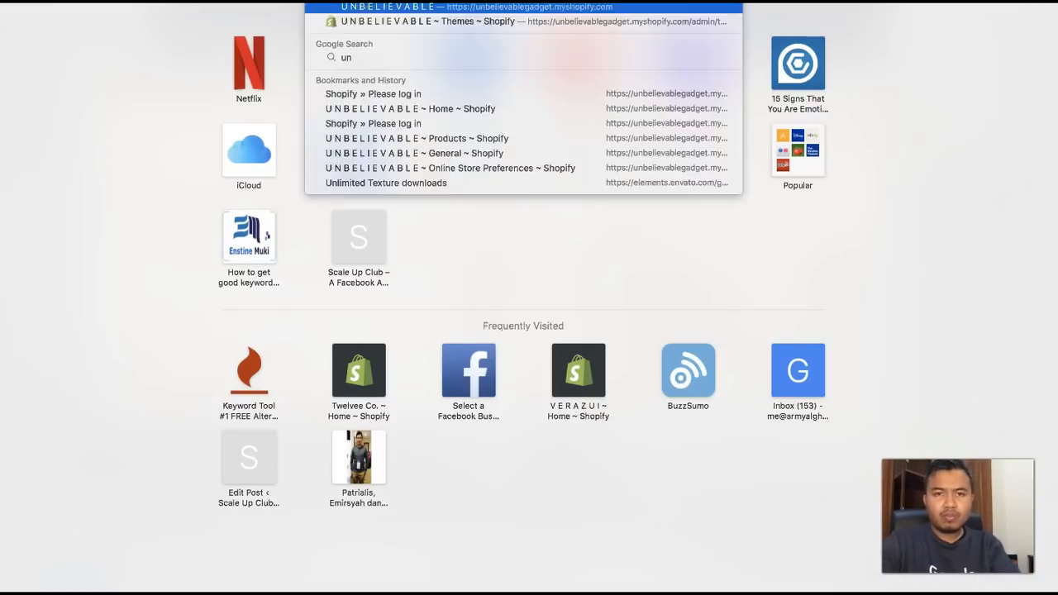
{"action": "key", "text": "Return"}
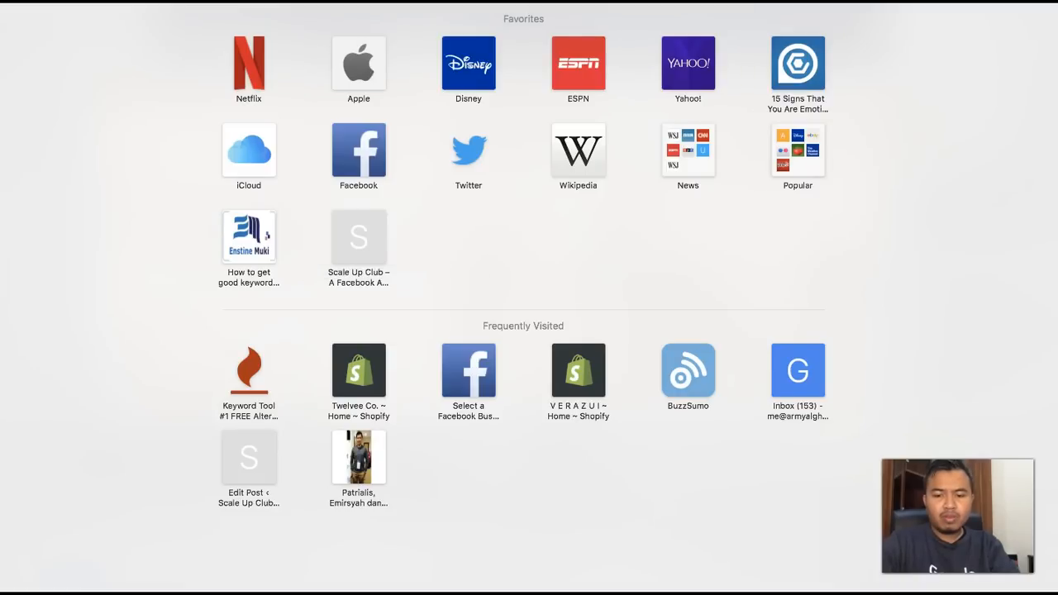
{"action": "type", "text": "wiki"}
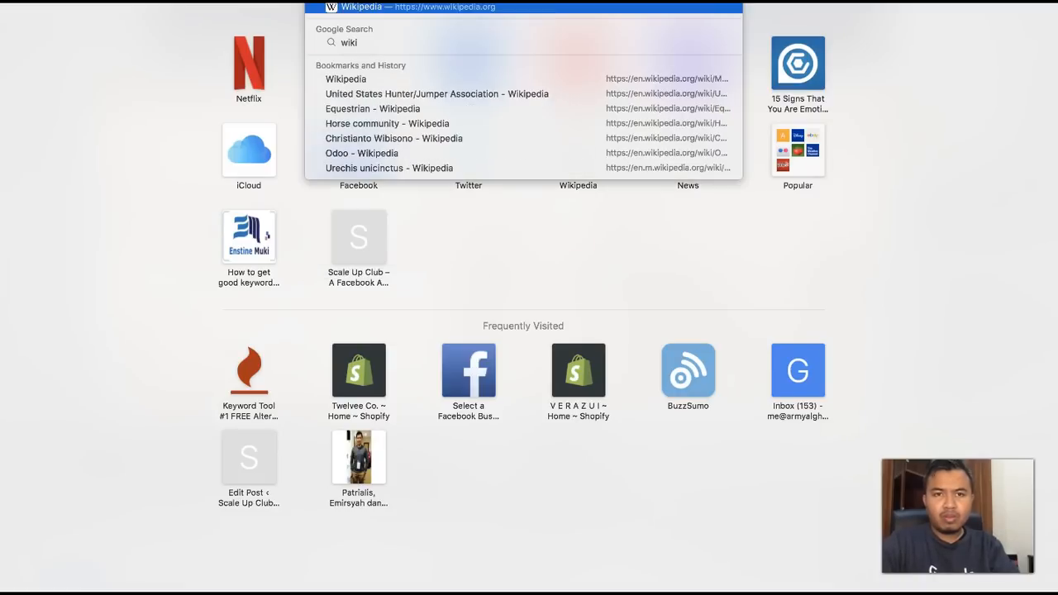
{"action": "key", "text": "Return"}
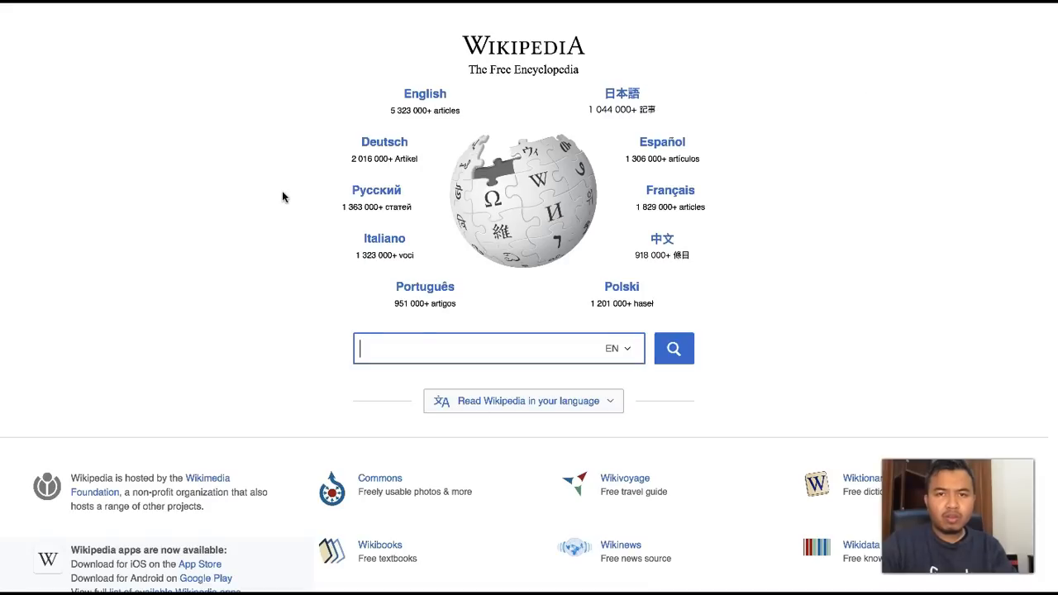
{"action": "type", "text": "united states"}
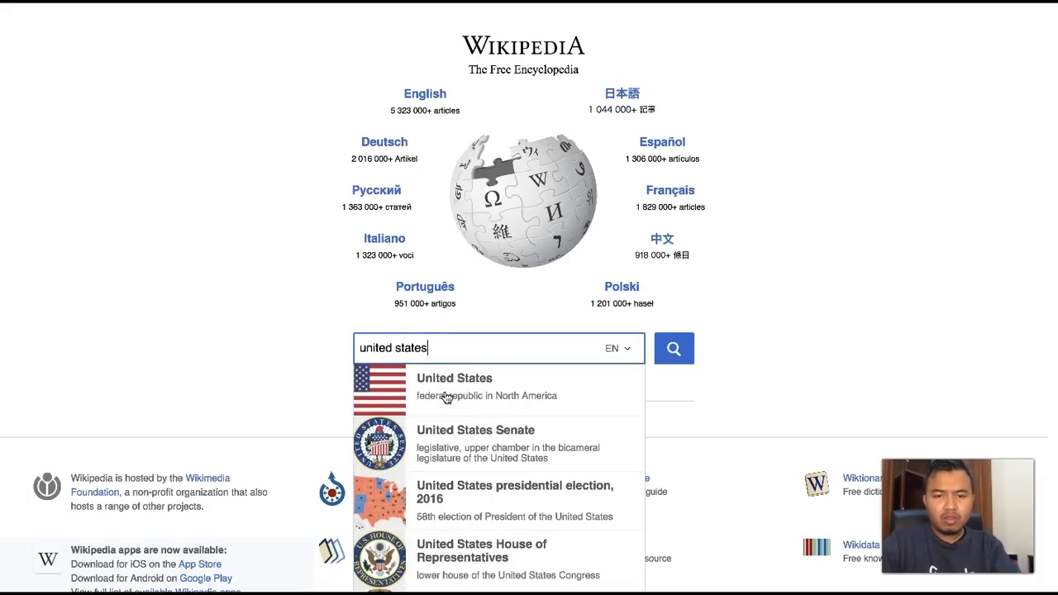
{"action": "type", "text": " equestrian t"}
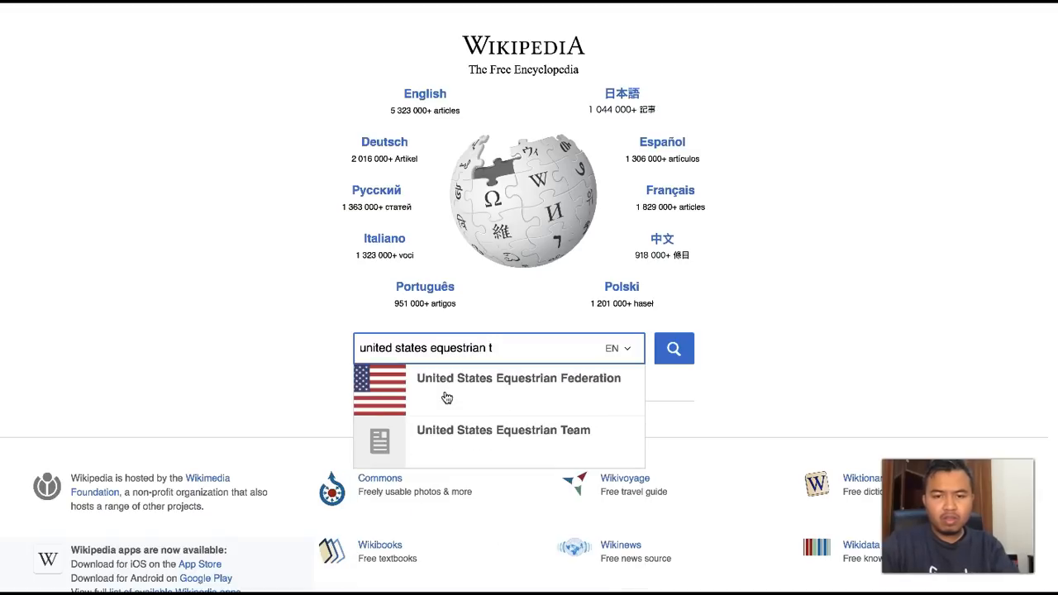
{"action": "left_click", "coordinate": [448, 398]}
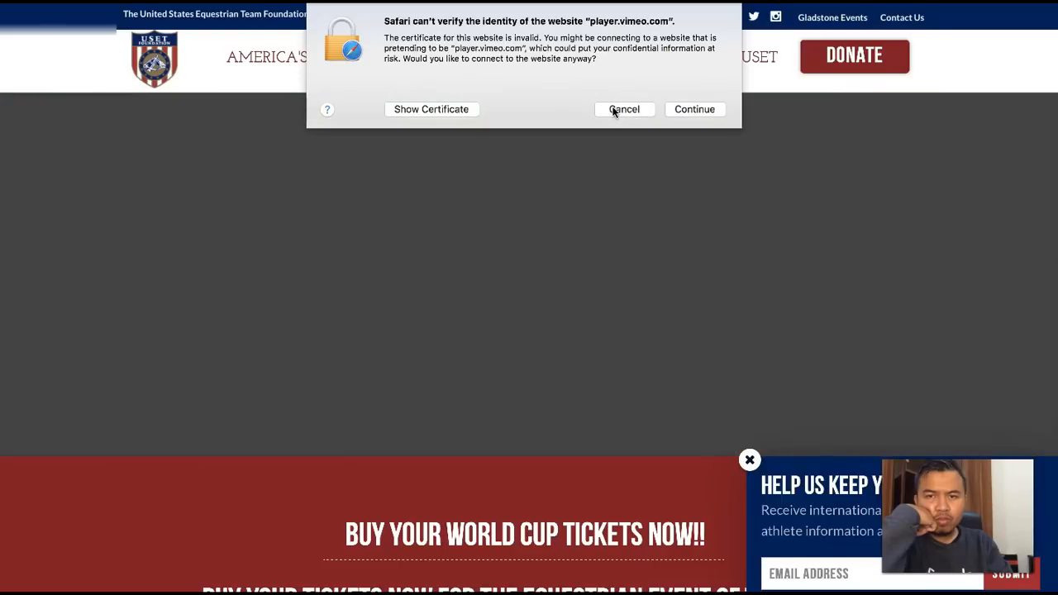
{"action": "left_click", "coordinate": [693, 109]}
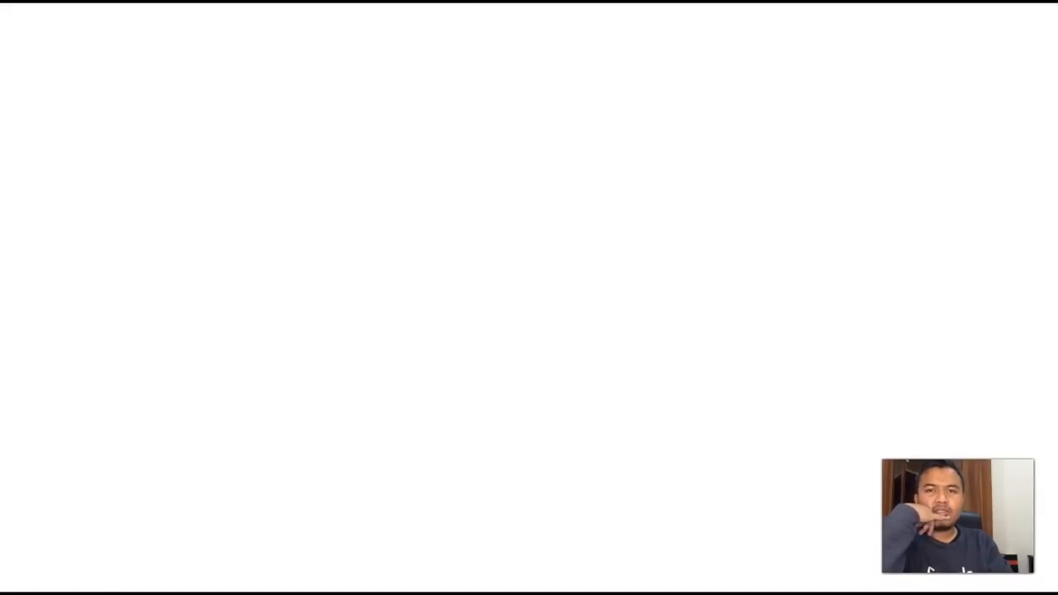
- Load Wikipedia again and open the United States Equestrian Team article
{"action": "key", "text": "super+l"}
{"action": "type", "text": "wiki"}
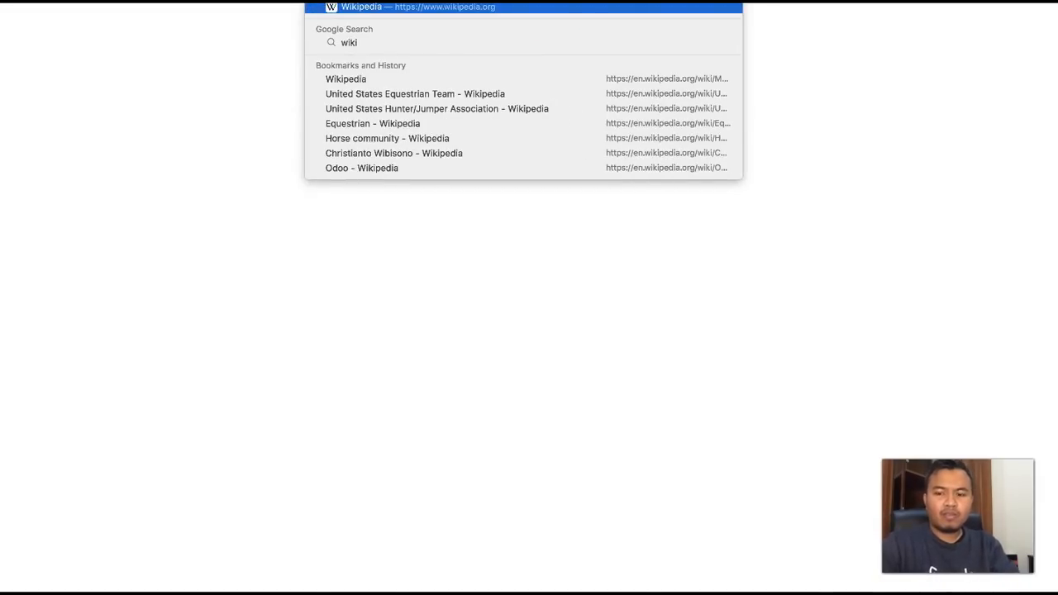
{"action": "key", "text": "Return"}
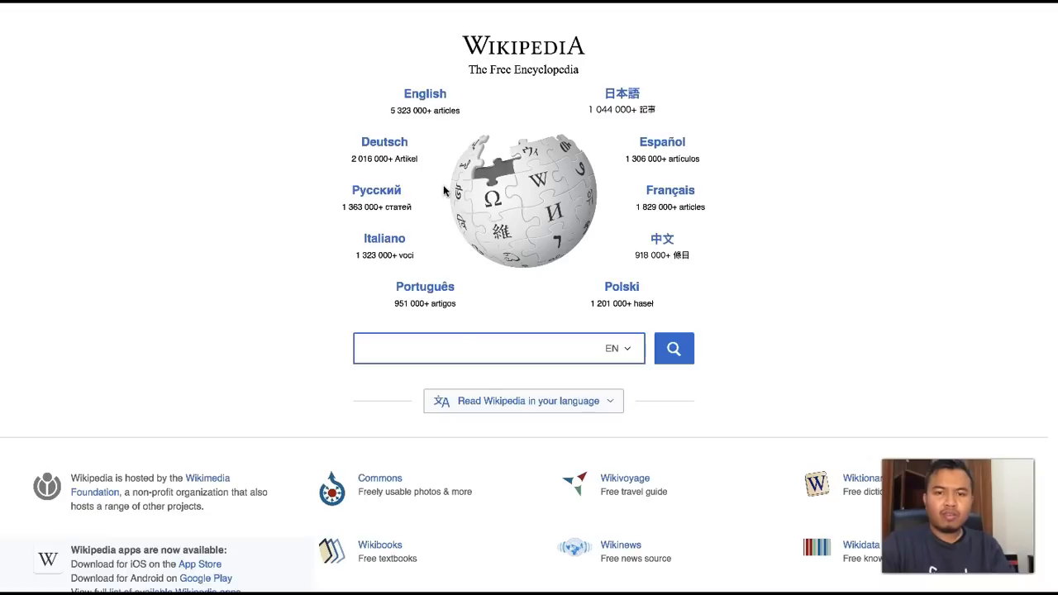
{"action": "type", "text": "united"}
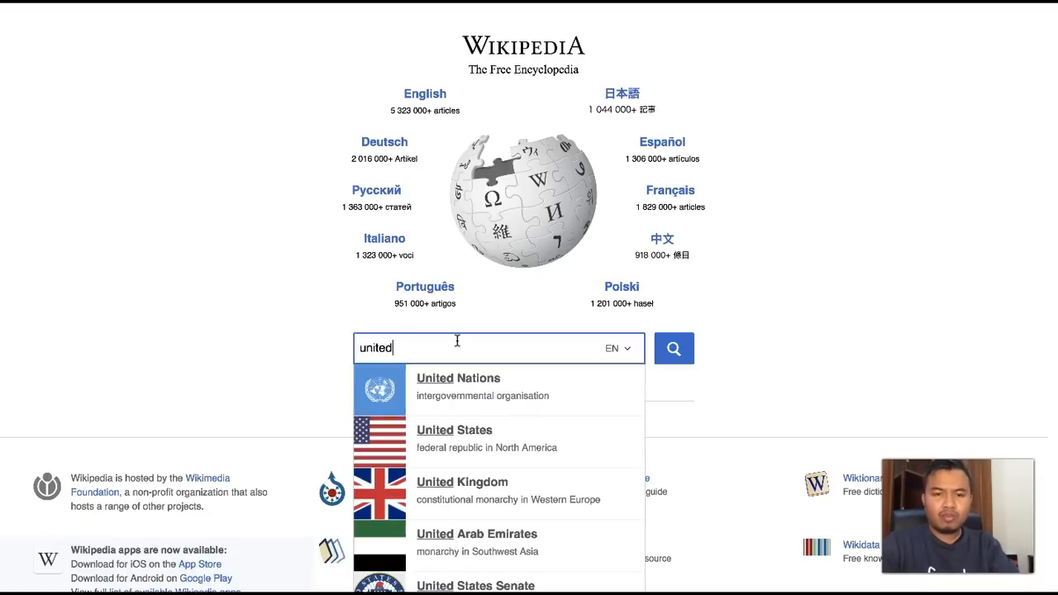
{"action": "type", "text": " states"}
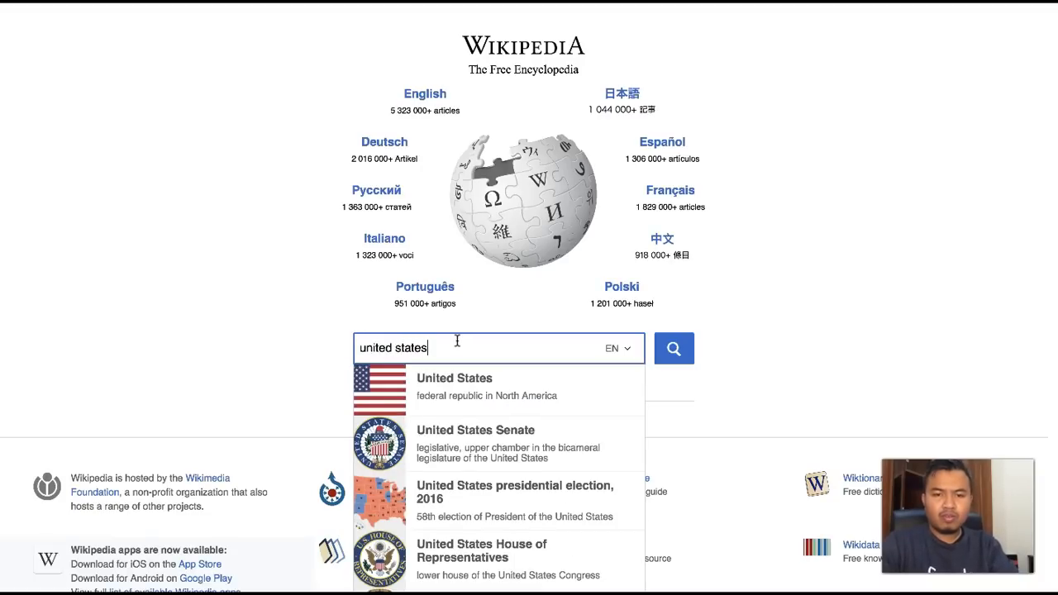
{"action": "type", "text": " equ"}
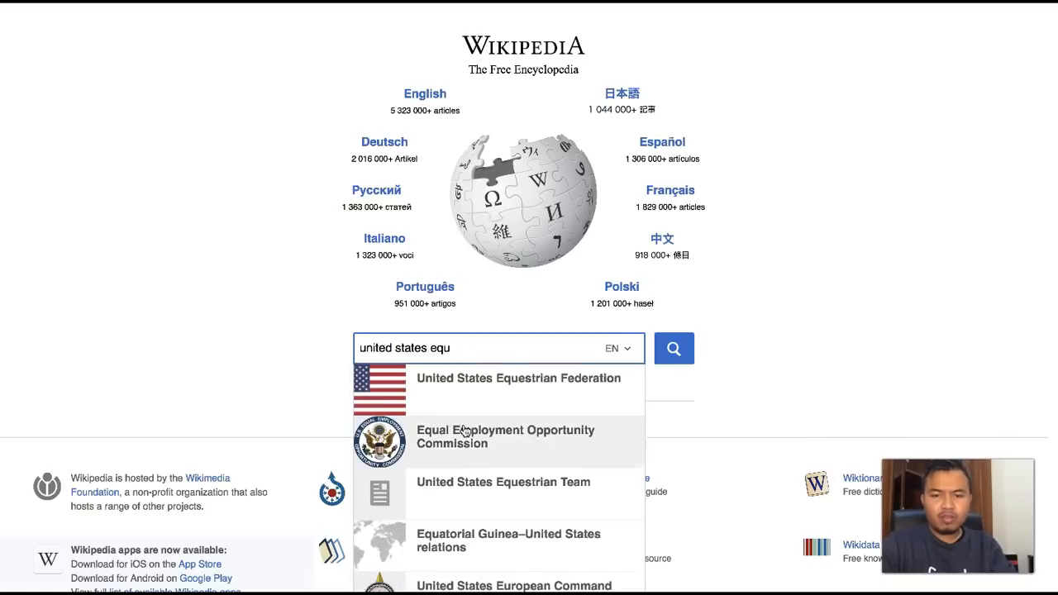
{"action": "left_click", "coordinate": [465, 491]}
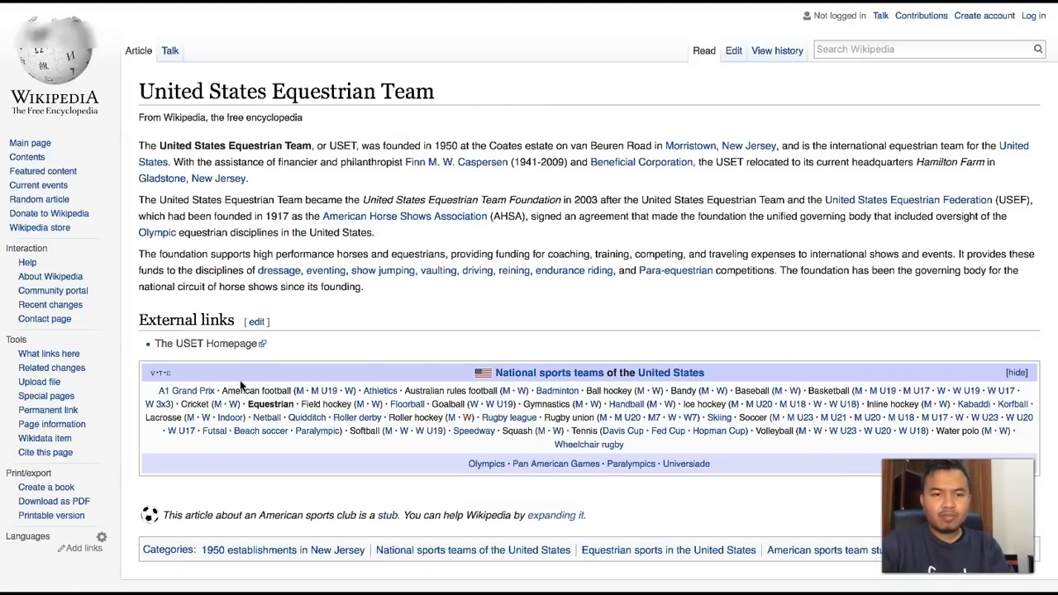
- Open The USET Homepage link from the article in a new tab and review the foundation's homepage and mission
{"action": "right_click", "coordinate": [206, 344]}
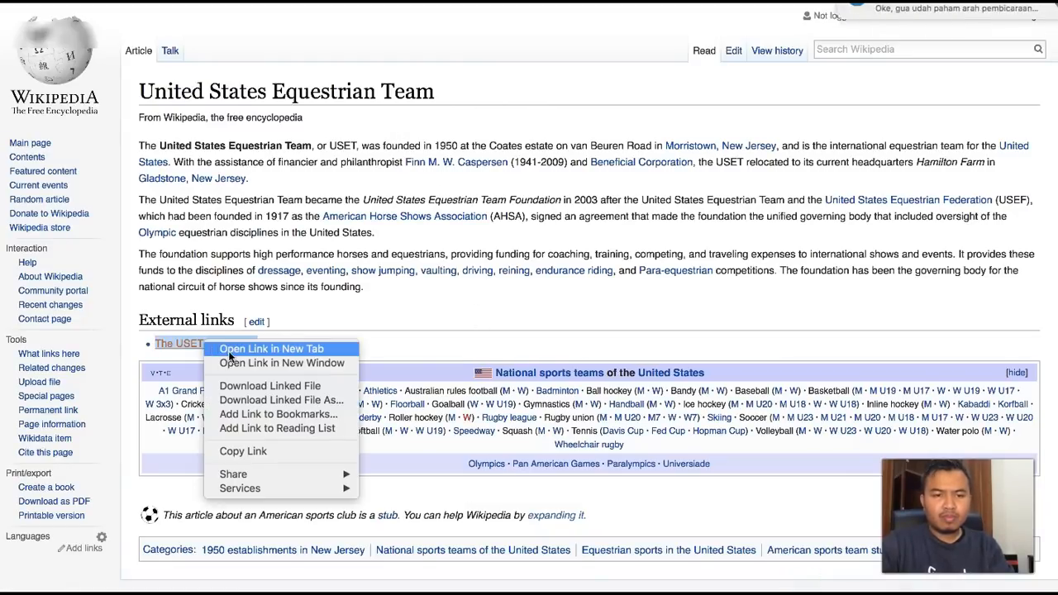
{"action": "left_click", "coordinate": [228, 351]}
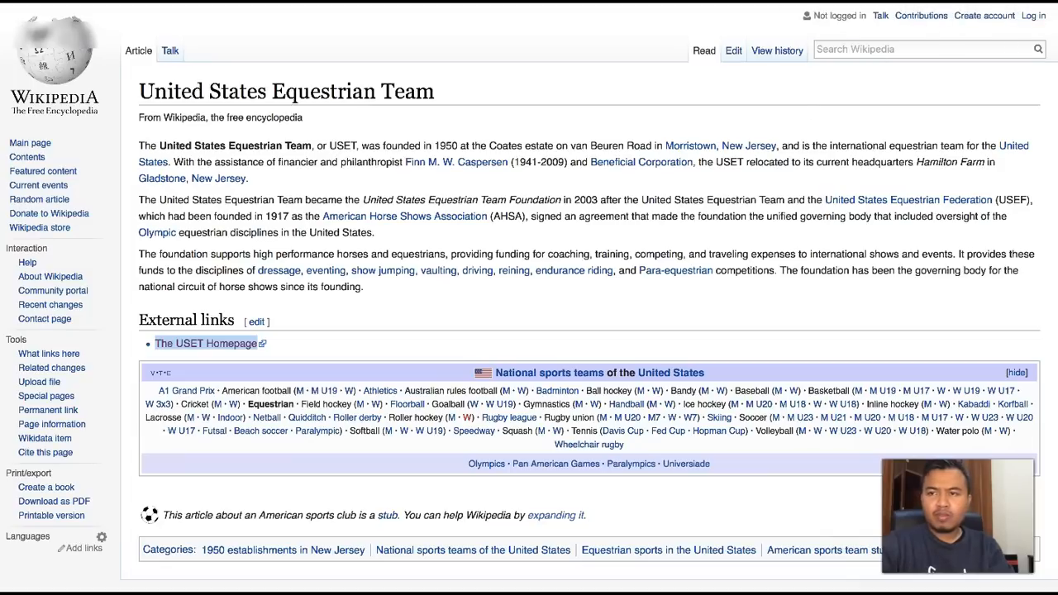
{"action": "key", "text": "ctrl+Tab"}
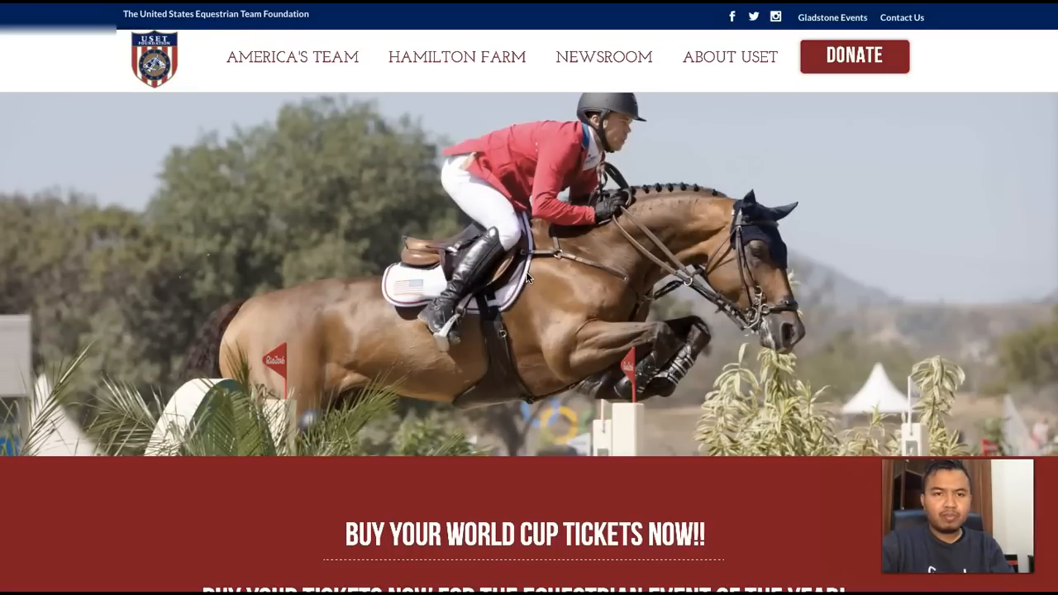
{"action": "scroll", "coordinate": [526, 271], "scroll_direction": "down", "scroll_amount": 3}
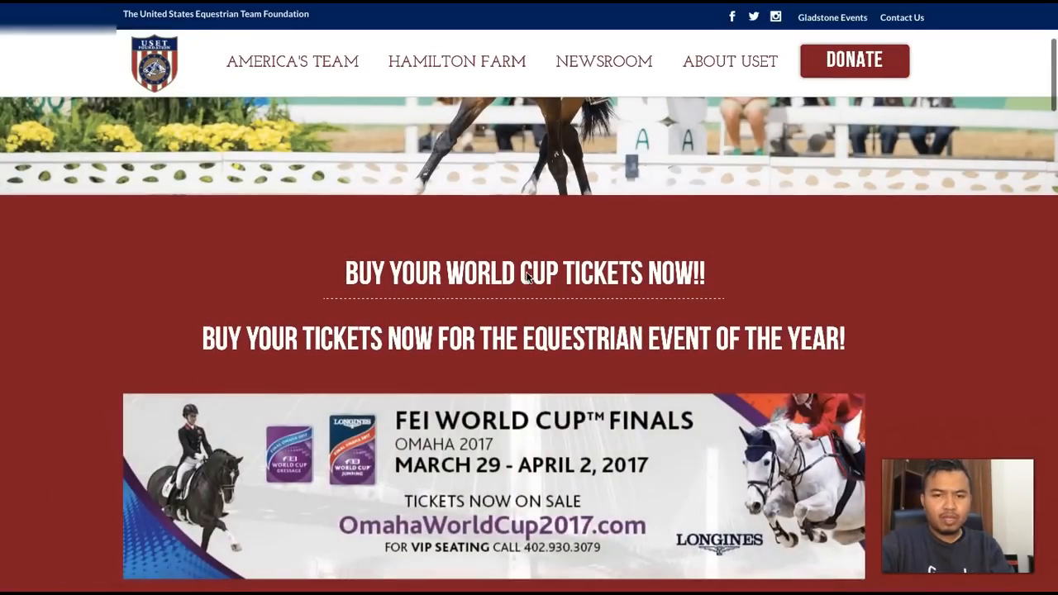
{"action": "scroll", "coordinate": [526, 277], "scroll_direction": "up", "scroll_amount": 3}
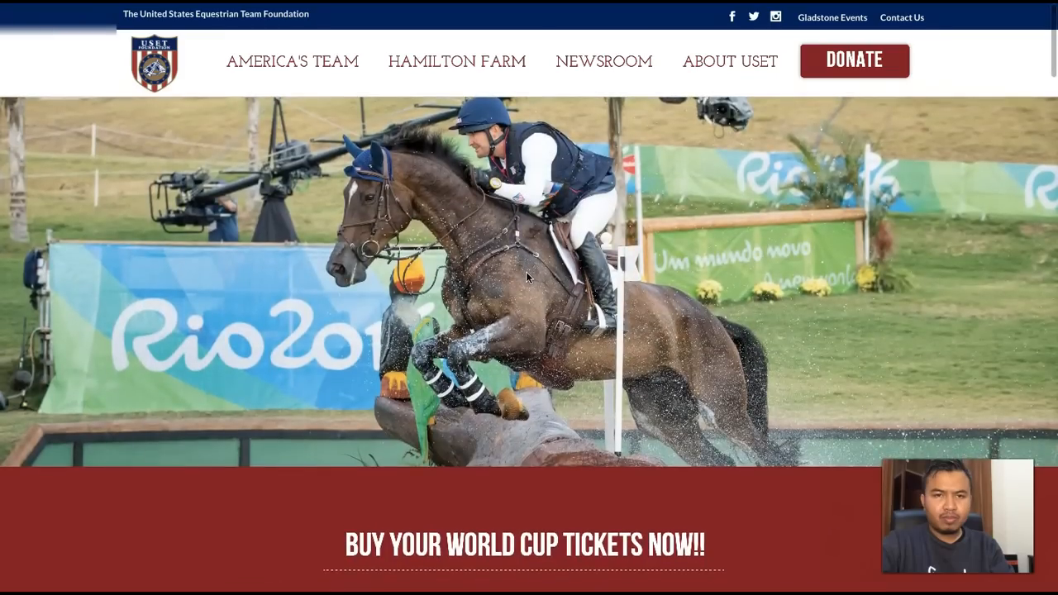
{"action": "scroll", "coordinate": [527, 277], "scroll_direction": "down", "scroll_amount": 10}
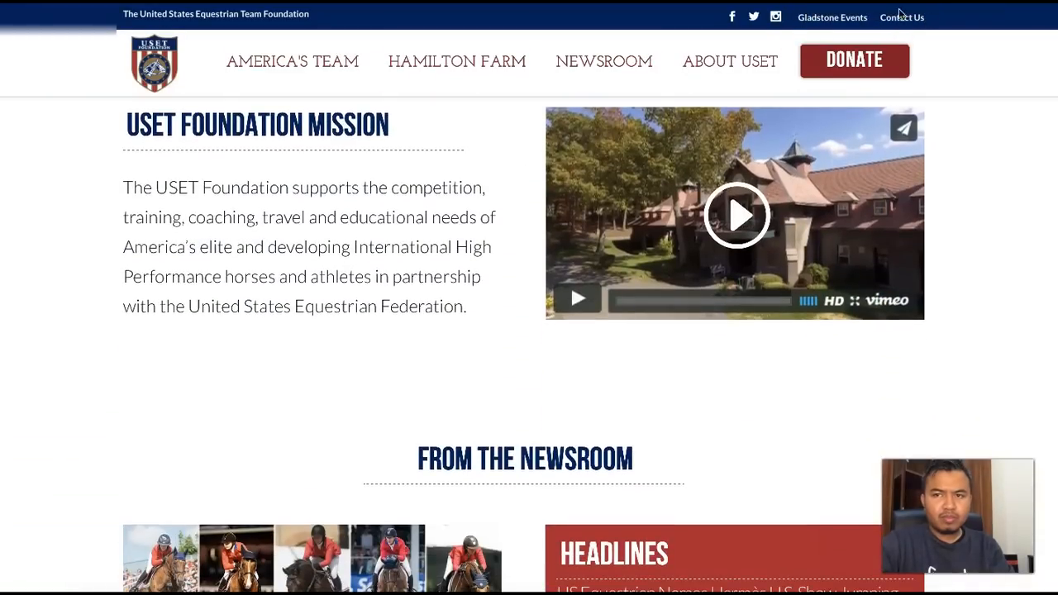
{"action": "scroll", "coordinate": [380, 348], "scroll_direction": "down", "scroll_amount": 2}
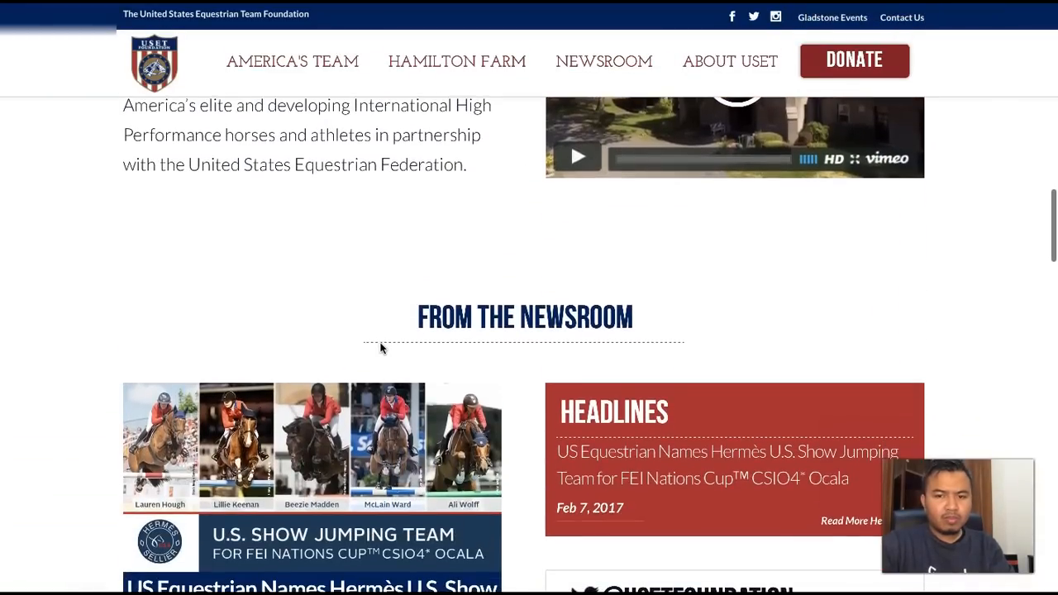
{"action": "mouse_move", "coordinate": [518, 590]}
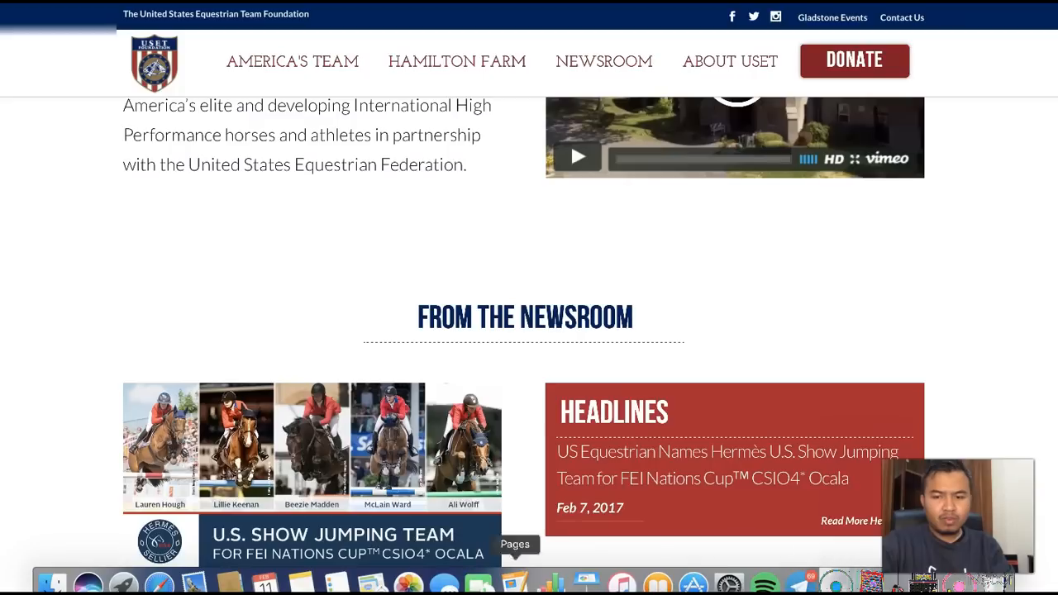
{"action": "right_click", "coordinate": [804, 589]}
{"action": "left_click", "coordinate": [804, 542]}
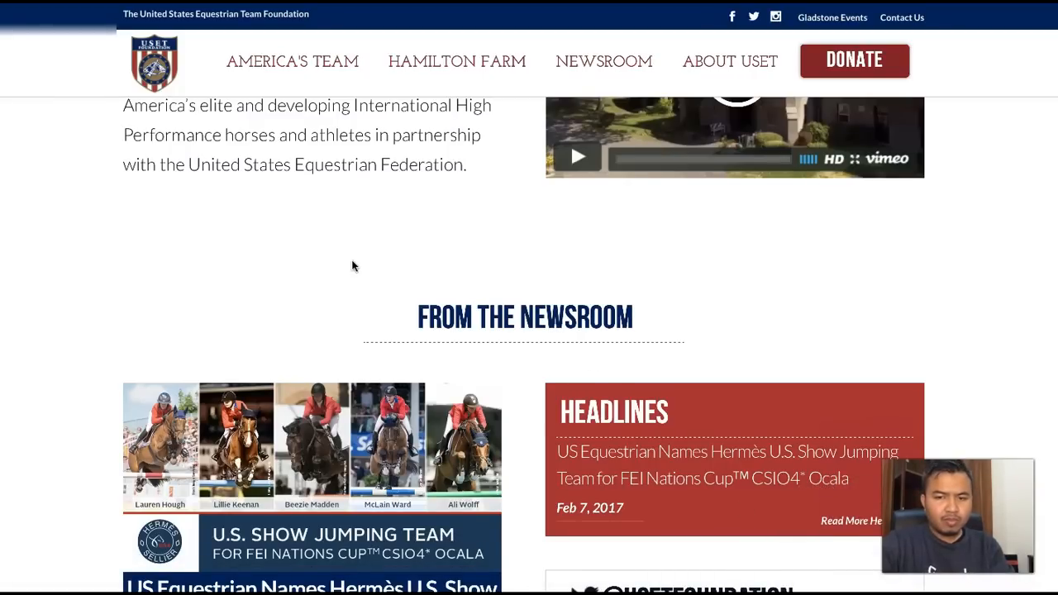
- Examine the newsroom stories, headlines and Twitter feed on the USET Foundation homepage
{"action": "scroll", "coordinate": [351, 265], "scroll_direction": "down", "scroll_amount": 3}
{"action": "scroll", "coordinate": [352, 261], "scroll_direction": "down", "scroll_amount": 2}
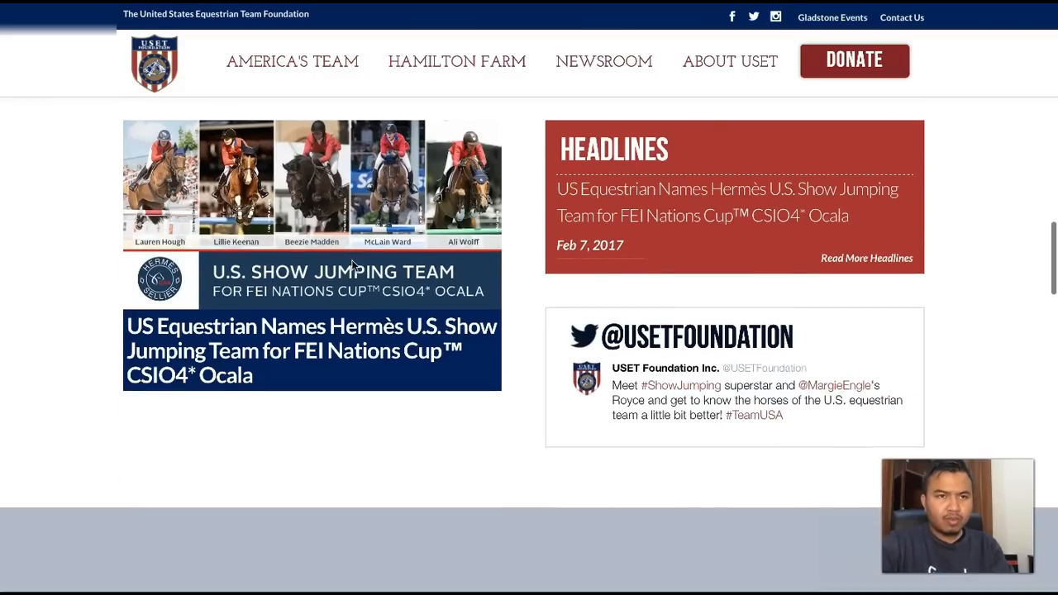
{"action": "scroll", "coordinate": [352, 266], "scroll_direction": "down", "scroll_amount": 2}
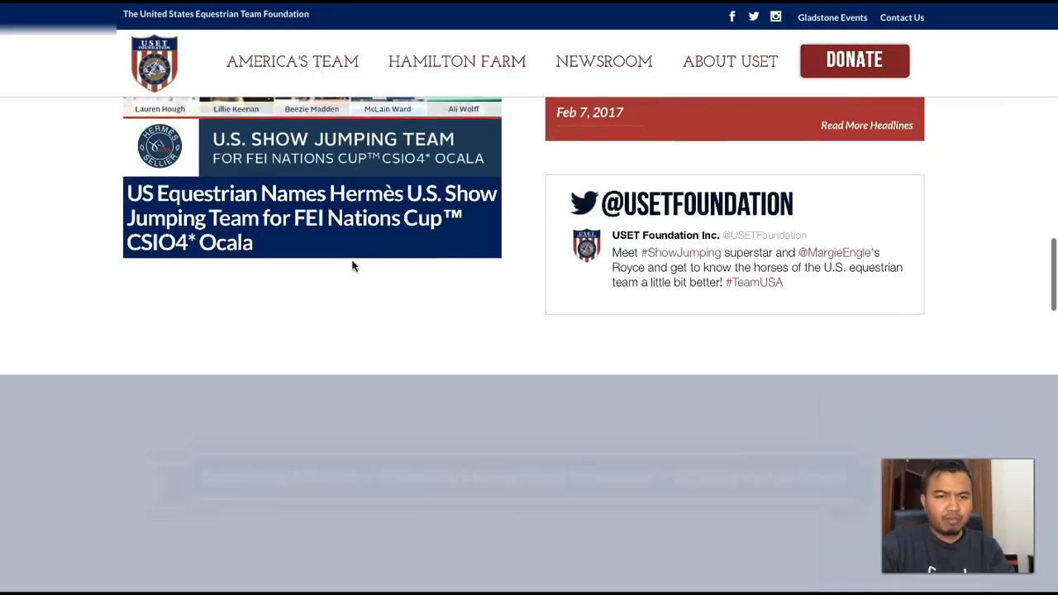
- Review the Disciplines section of the USET Foundation homepage, including Show Jumping, and recheck the newsroom section
{"action": "scroll", "coordinate": [352, 265], "scroll_direction": "down", "scroll_amount": 3}
{"action": "scroll", "coordinate": [353, 266], "scroll_direction": "down", "scroll_amount": 3}
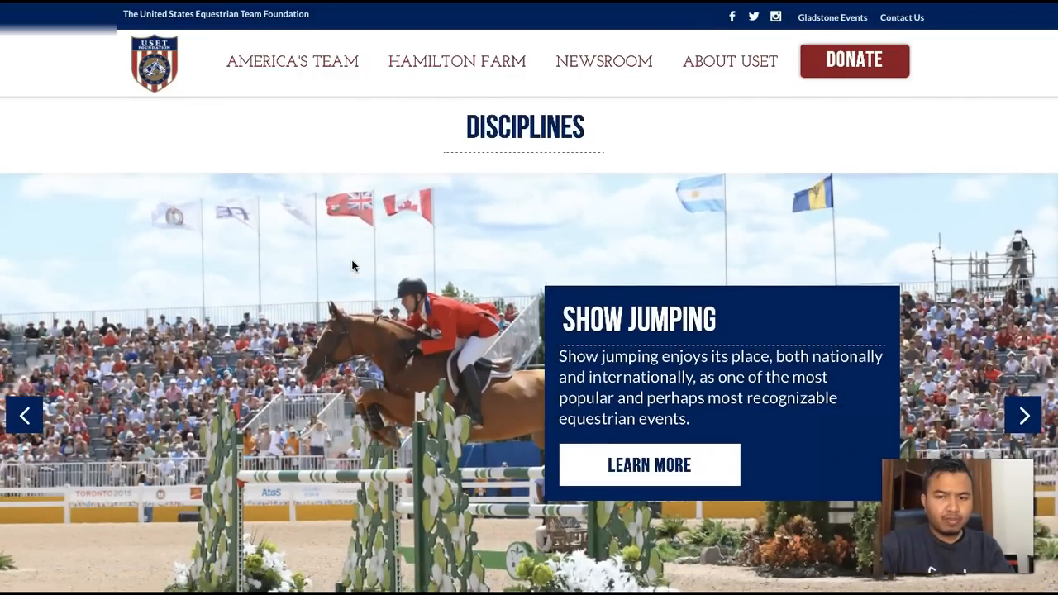
{"action": "scroll", "coordinate": [353, 266], "scroll_direction": "down", "scroll_amount": 3}
{"action": "scroll", "coordinate": [352, 265], "scroll_direction": "up", "scroll_amount": 20}
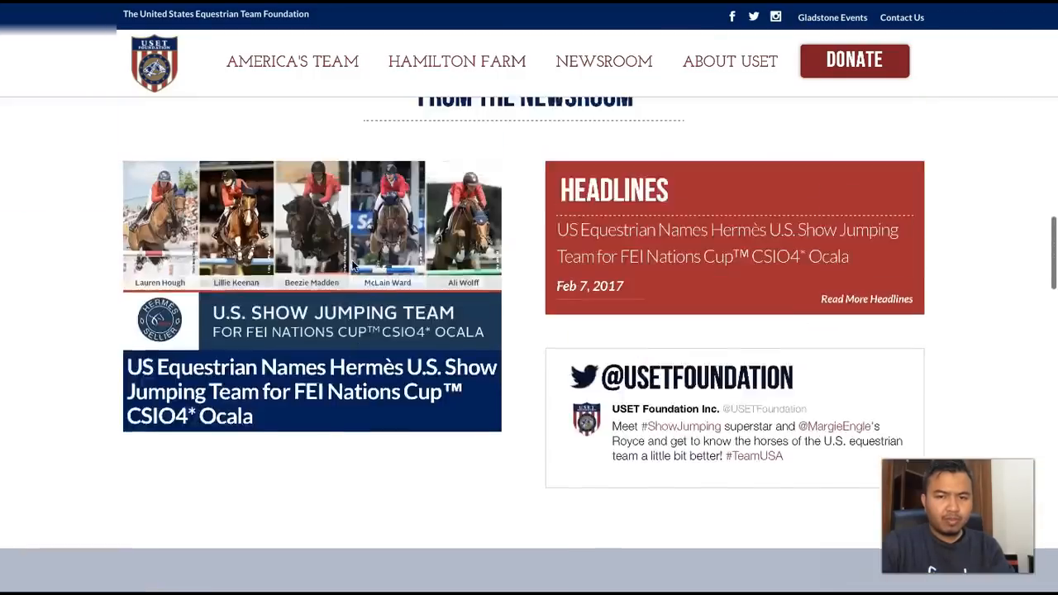
{"action": "scroll", "coordinate": [354, 265], "scroll_direction": "up", "scroll_amount": 5}
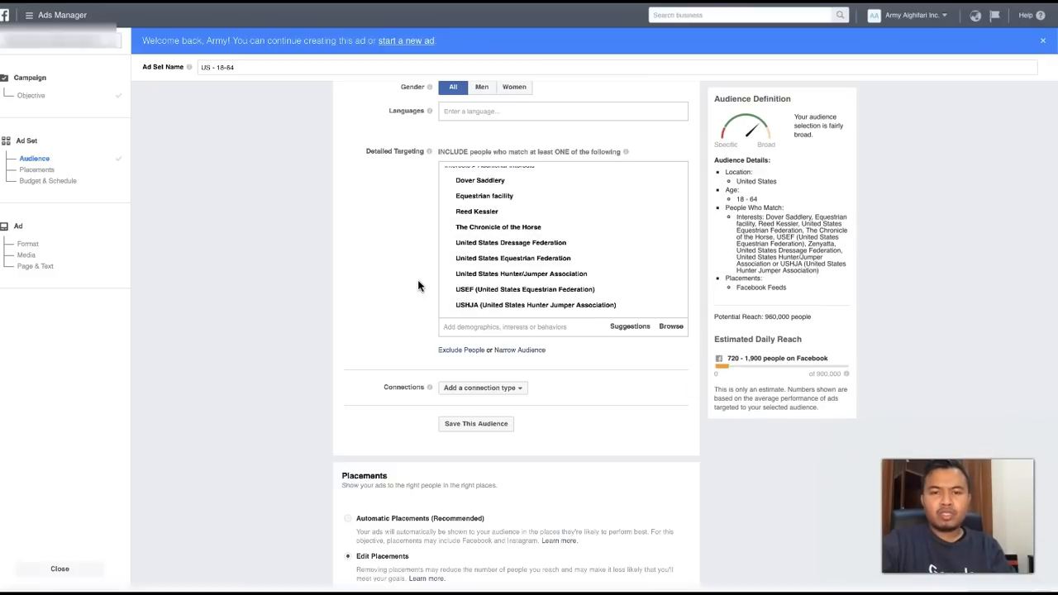
- Switch to Ads Manager and add the suggested United States Equestrian Team interest to the ad set's detailed targeting
{"action": "left_click", "coordinate": [459, 327]}
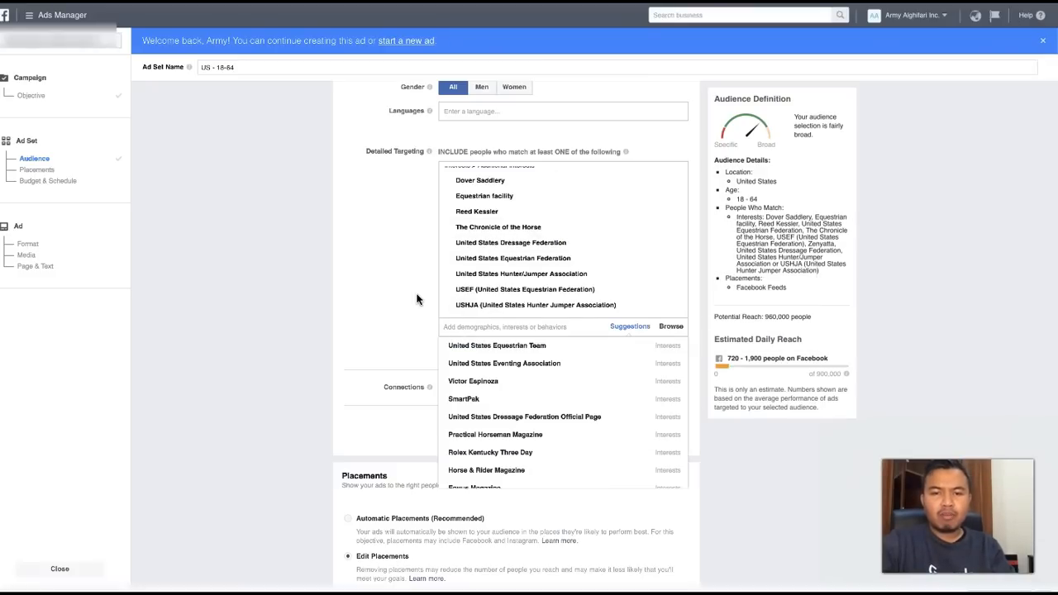
{"action": "left_click", "coordinate": [474, 345]}
{"action": "left_click", "coordinate": [417, 272]}
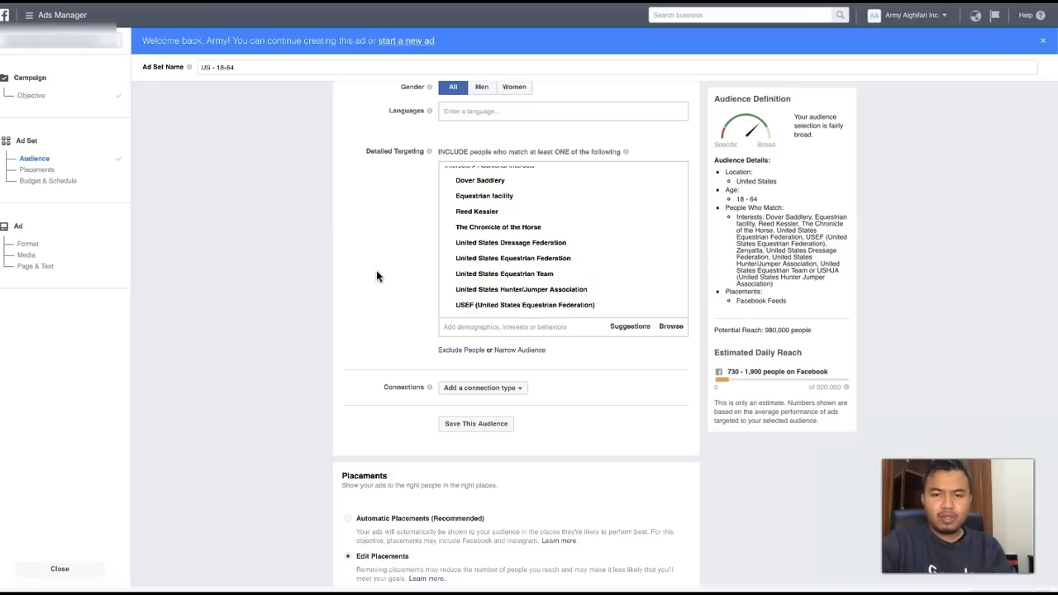
- Check the selected interests and add Equus Magazine from the suggestions to the detailed targeting
{"action": "scroll", "coordinate": [483, 248], "scroll_direction": "up", "scroll_amount": 1}
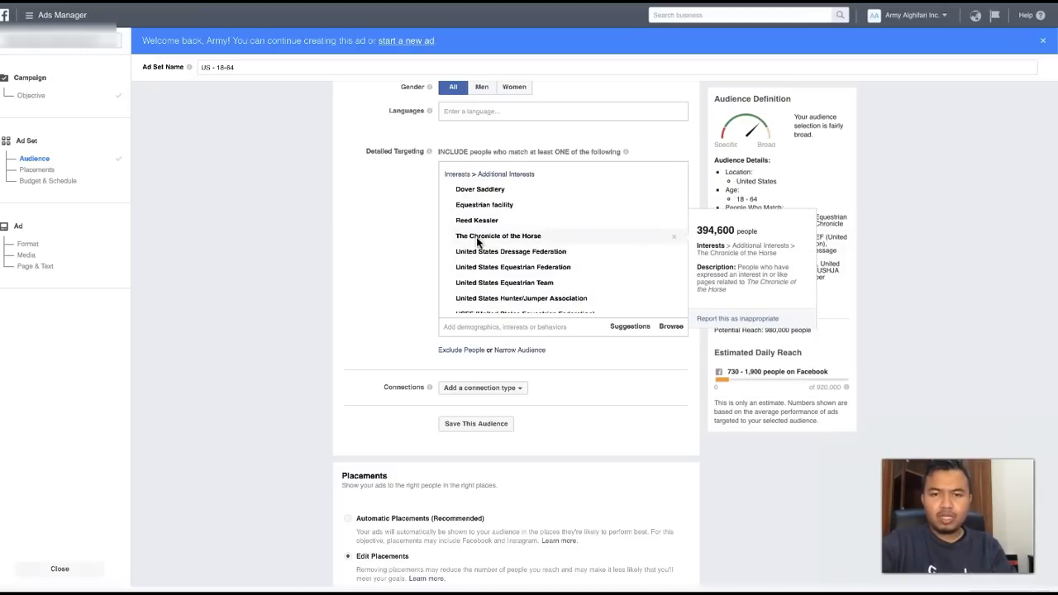
{"action": "scroll", "coordinate": [483, 285], "scroll_direction": "down", "scroll_amount": 1}
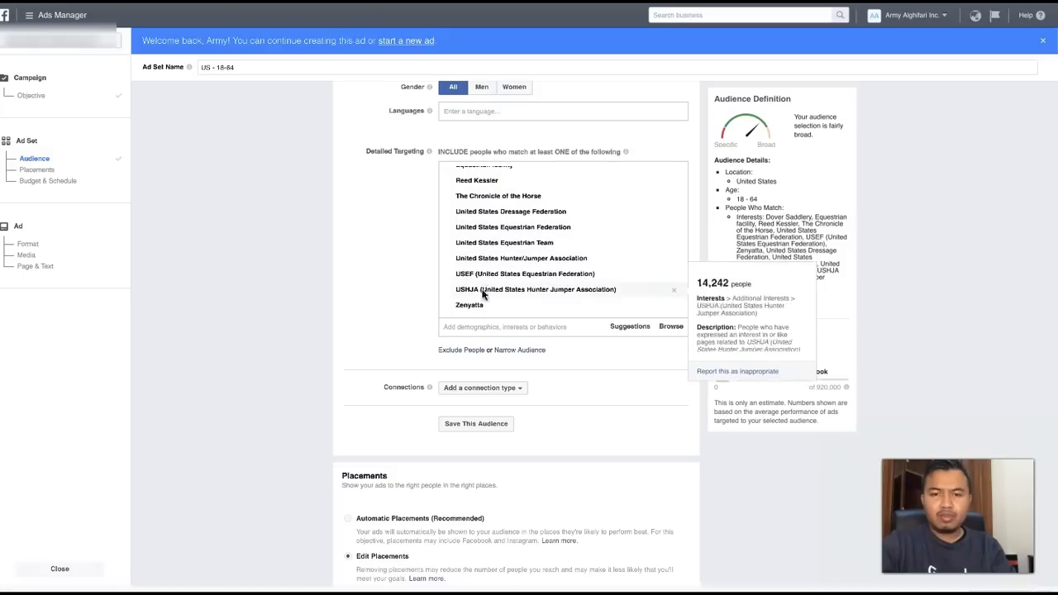
{"action": "left_click", "coordinate": [488, 328]}
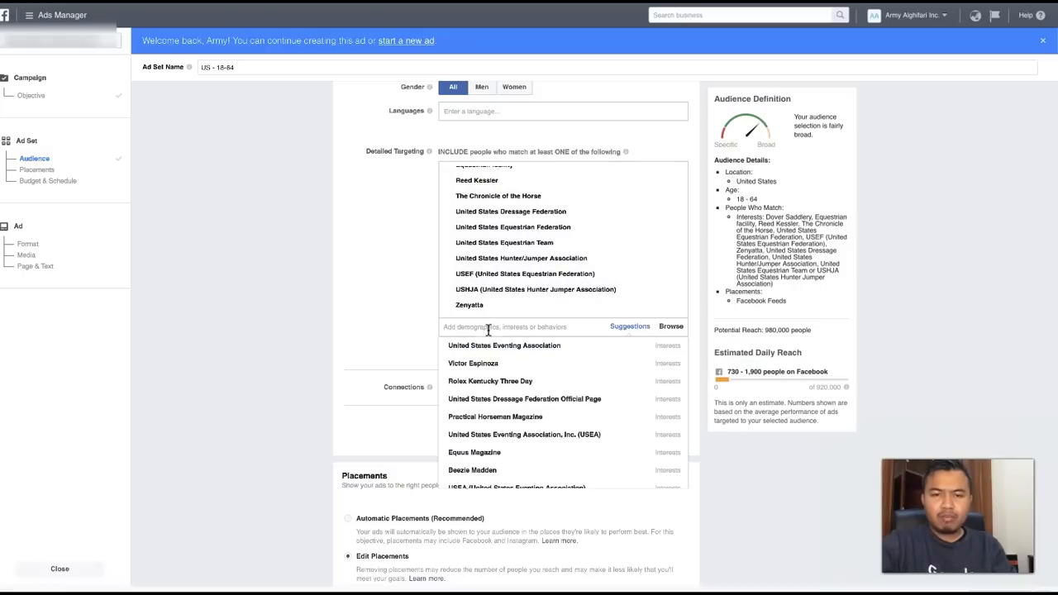
{"action": "scroll", "coordinate": [481, 399], "scroll_direction": "down", "scroll_amount": 2}
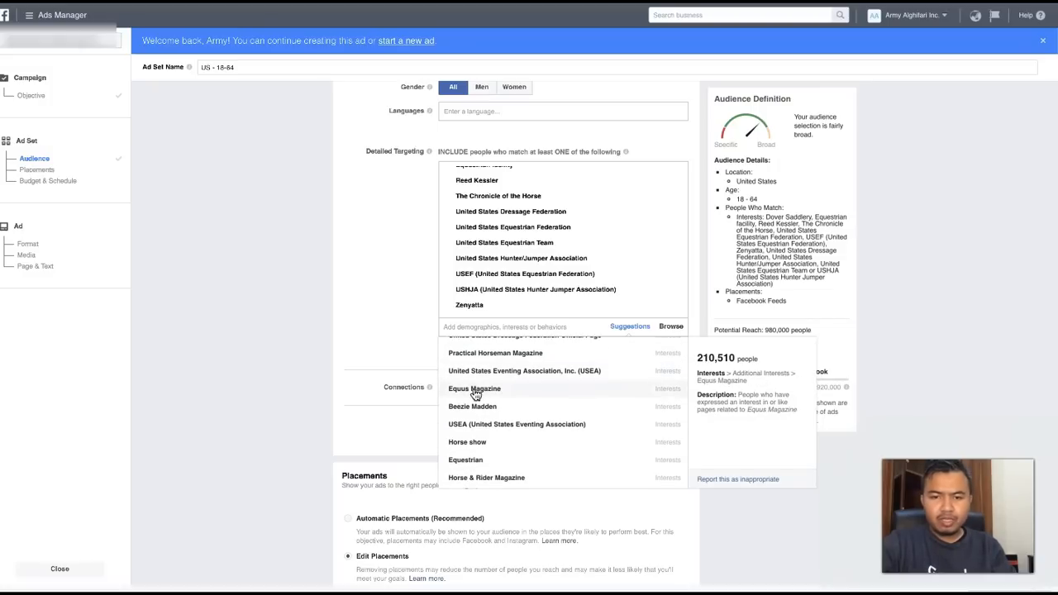
{"action": "left_click", "coordinate": [476, 390]}
{"action": "left_click", "coordinate": [403, 272]}
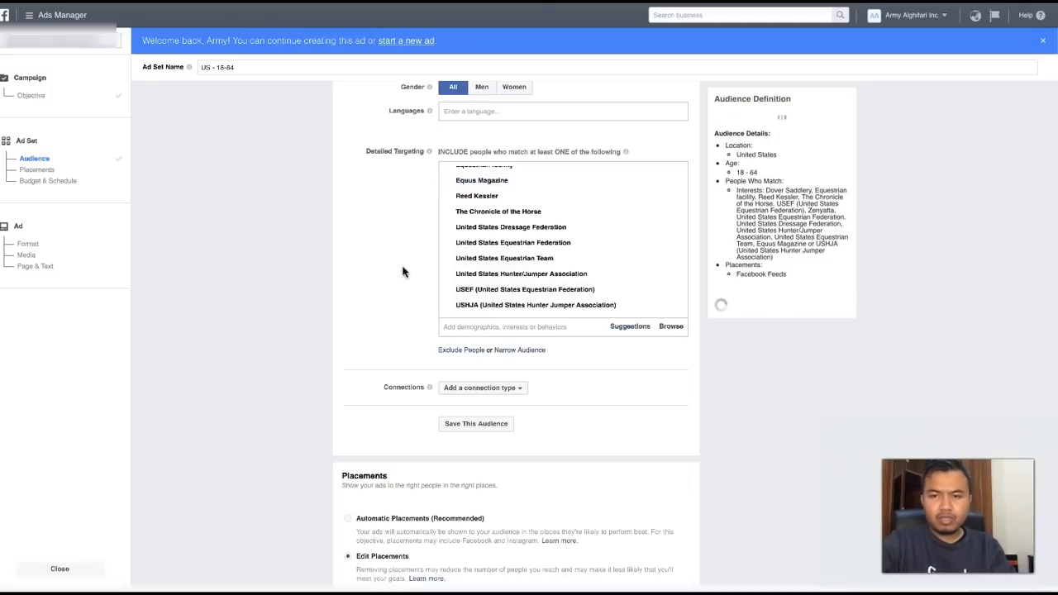
- Switch to Wikipedia, search for Equus magazine and open the Equus (magazine) article
{"action": "mouse_move", "coordinate": [478, 182]}
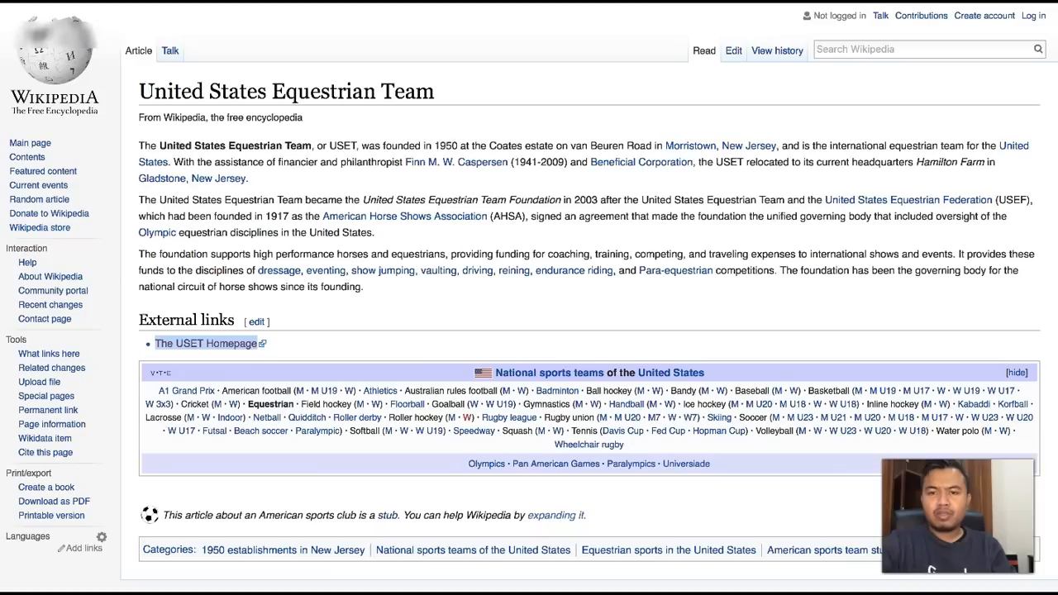
{"action": "left_click", "coordinate": [862, 52]}
{"action": "type", "text": "equus"}
{"action": "type", "text": " map"}
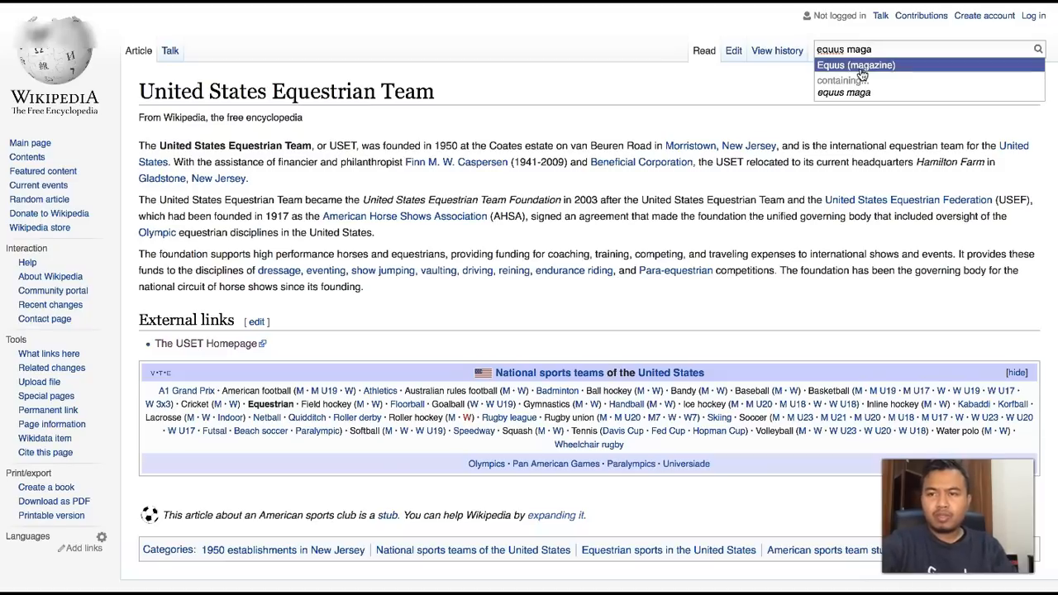
{"action": "left_click", "coordinate": [863, 66]}
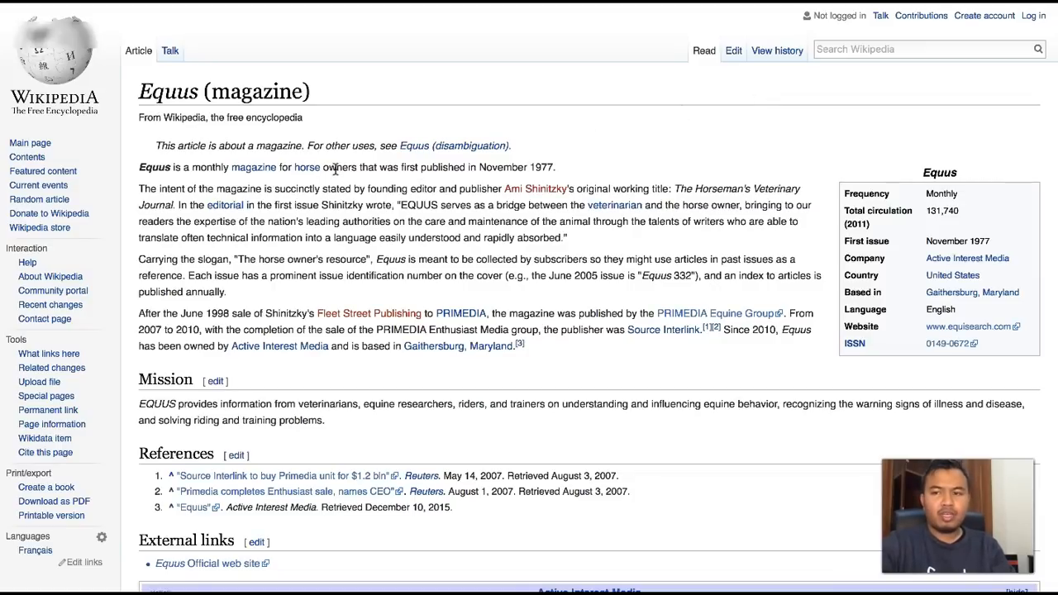
- Read the Equus article, open its Equus Official web site link in a new tab and review the EquiSearch page
{"action": "scroll", "coordinate": [340, 286], "scroll_direction": "down", "scroll_amount": 3}
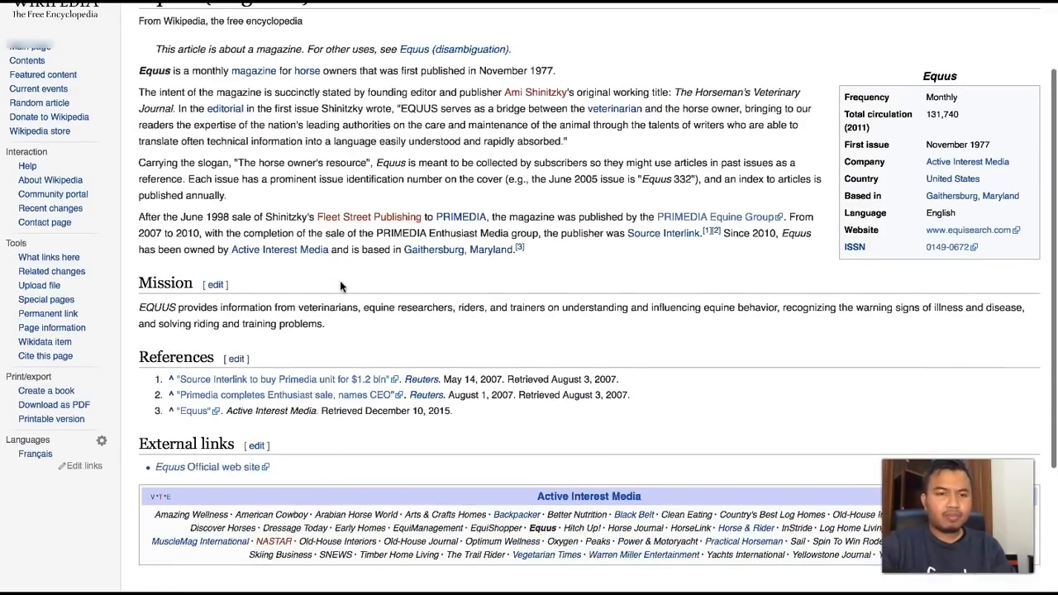
{"action": "scroll", "coordinate": [340, 286], "scroll_direction": "down", "scroll_amount": 2}
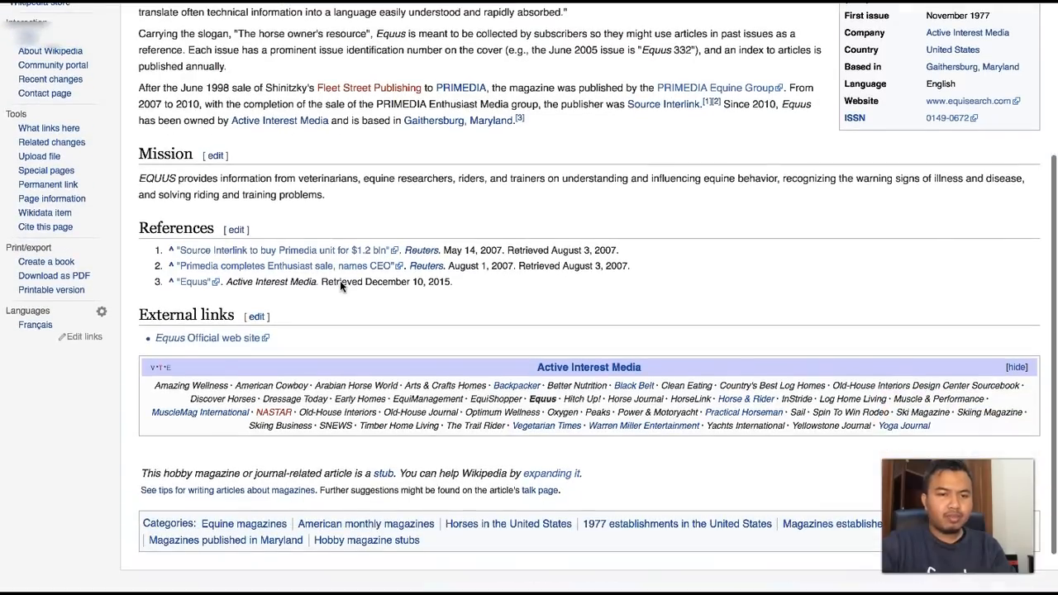
{"action": "right_click", "coordinate": [212, 343]}
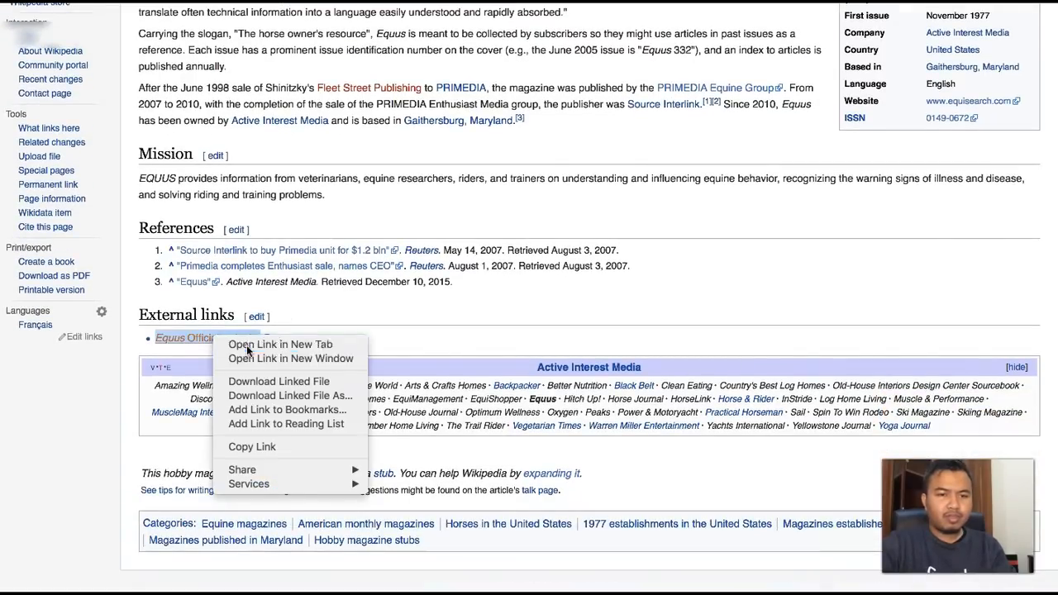
{"action": "left_click", "coordinate": [530, 320]}
{"action": "left_click", "coordinate": [587, 330]}
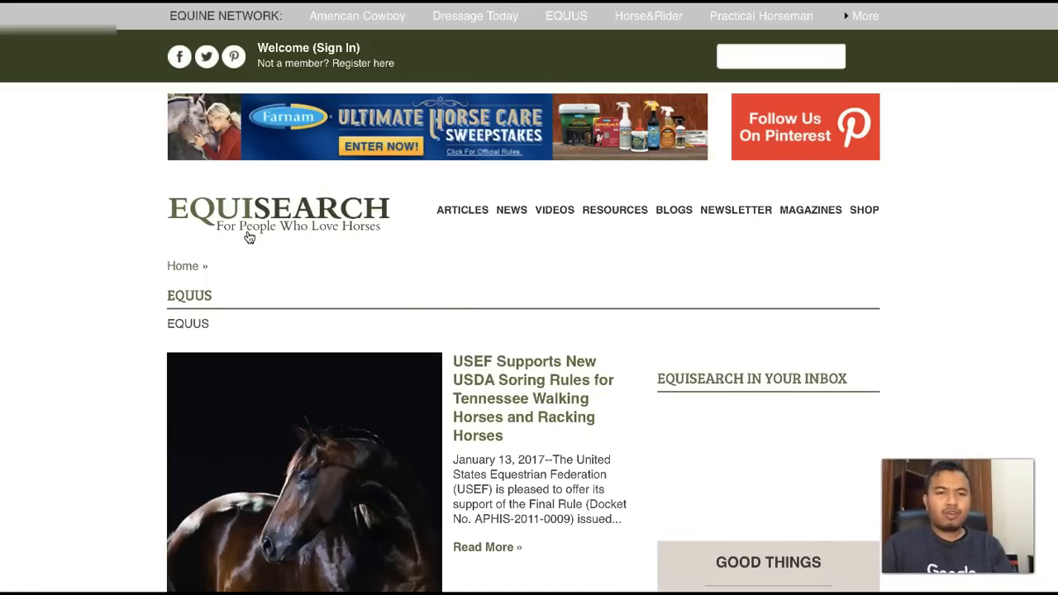
{"action": "scroll", "coordinate": [468, 431], "scroll_direction": "down", "scroll_amount": 3}
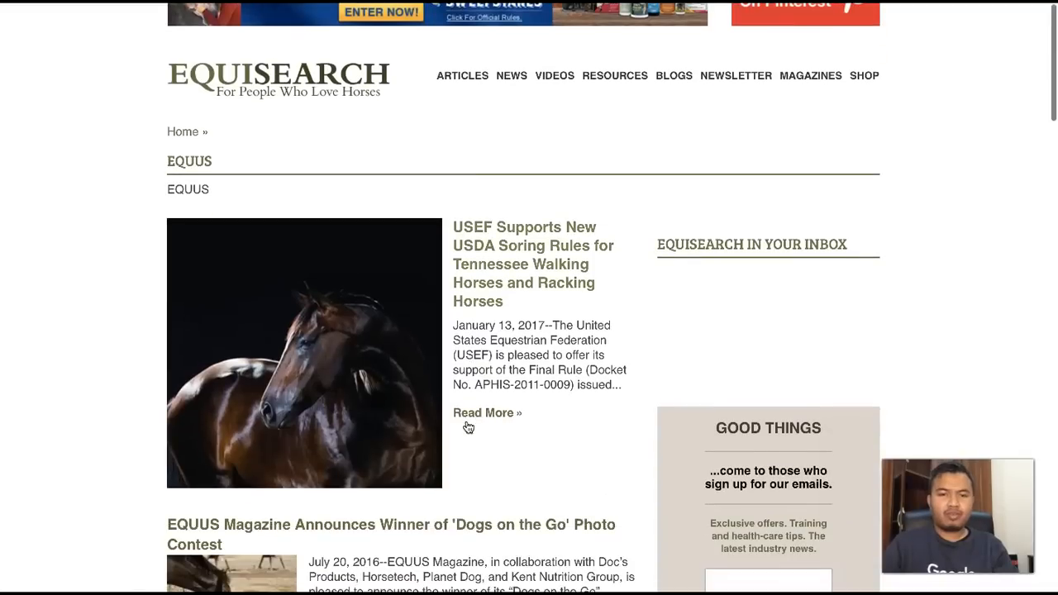
{"action": "scroll", "coordinate": [468, 428], "scroll_direction": "down", "scroll_amount": 3}
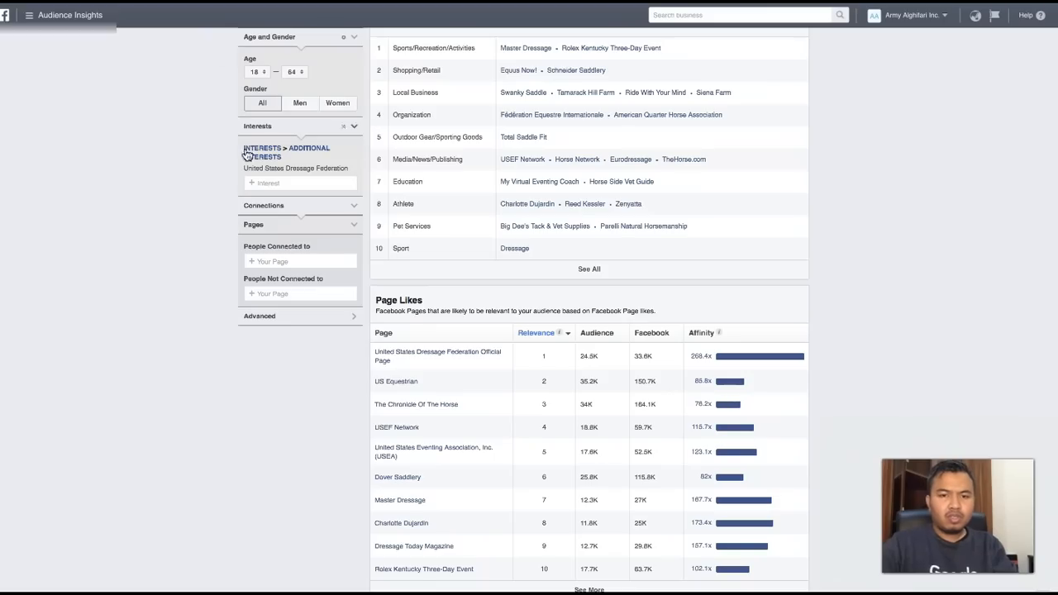
- Switch to Audience Insights and replace the United States Dressage Federation interest with Equus Magazine
{"action": "left_click", "coordinate": [281, 182]}
{"action": "type", "text": "eq"}
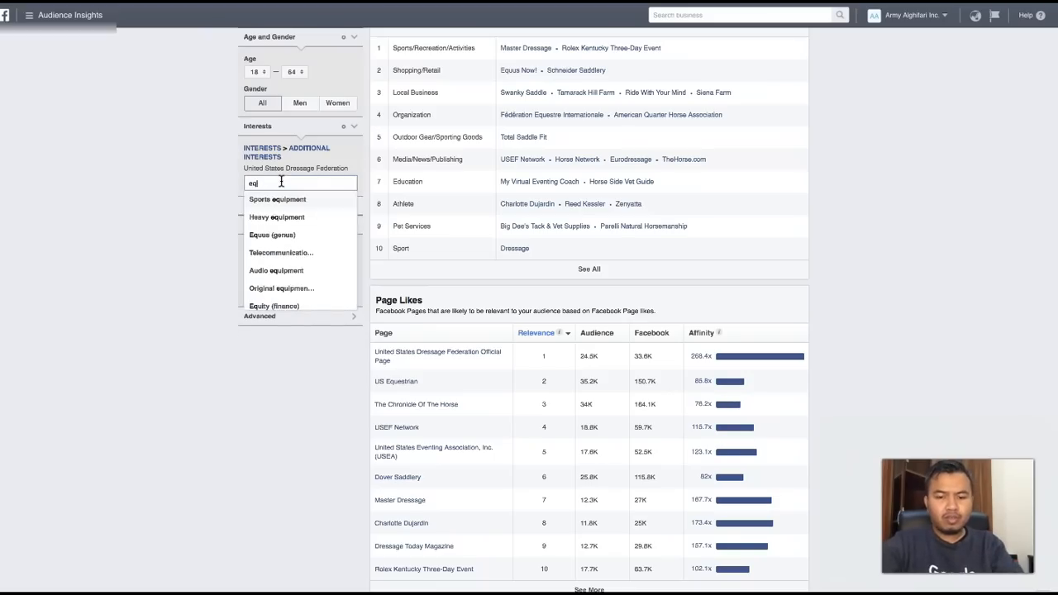
{"action": "type", "text": "uus ma"}
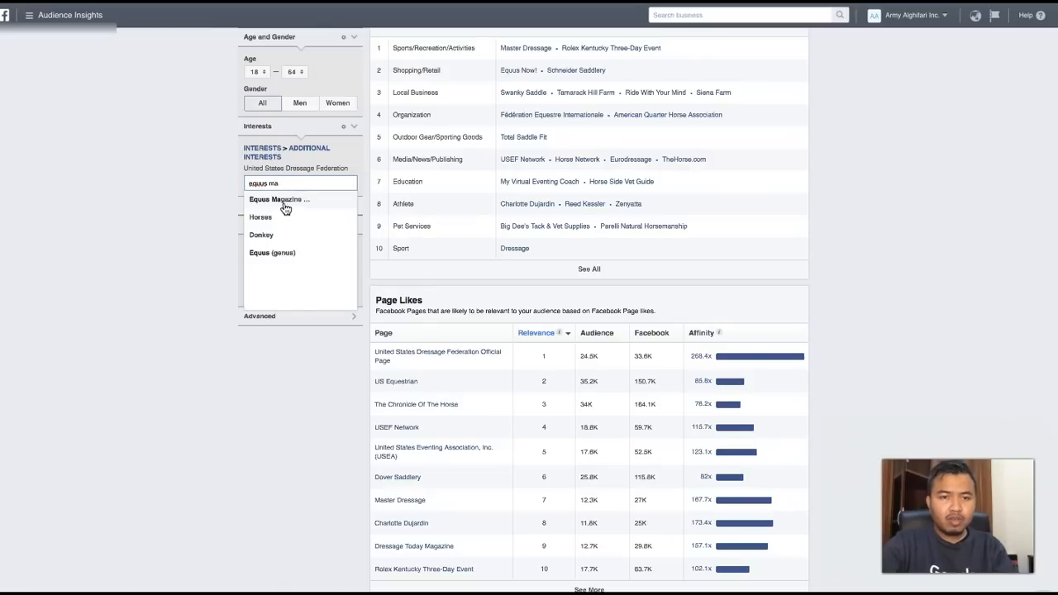
{"action": "left_click", "coordinate": [281, 200]}
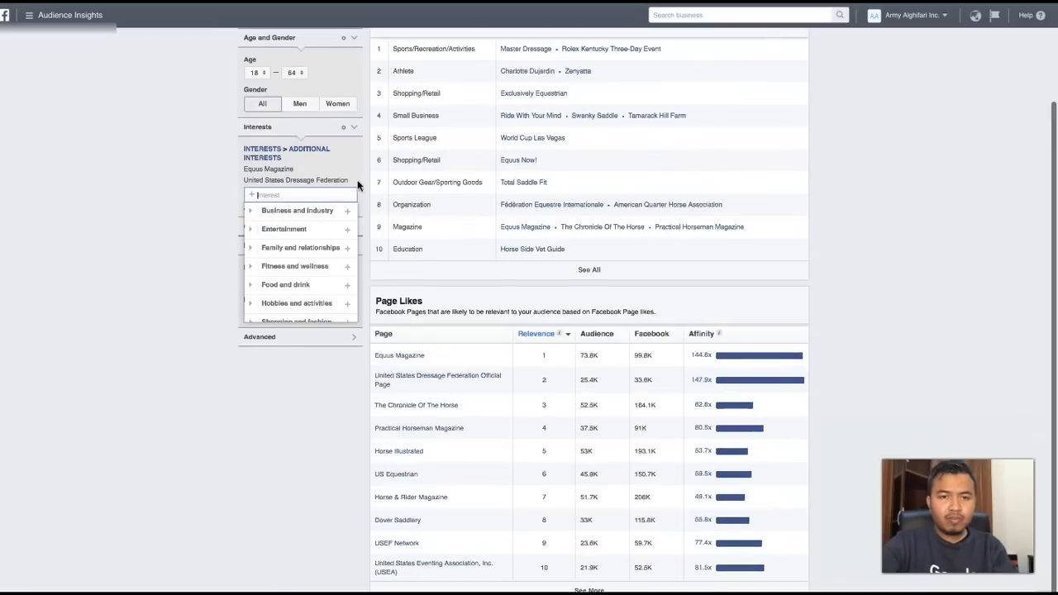
{"action": "left_click", "coordinate": [355, 179]}
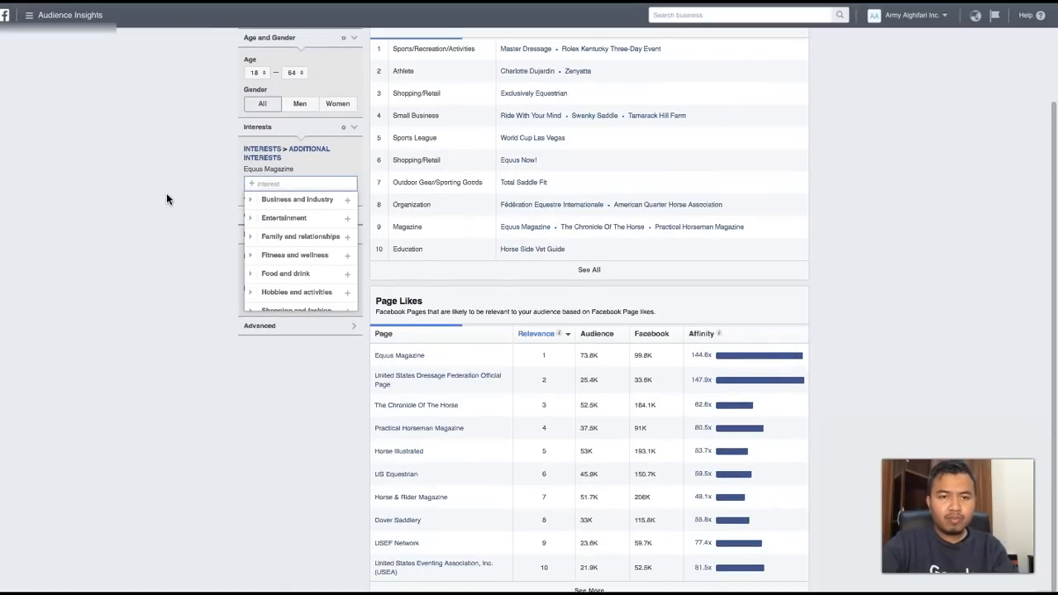
- Examine the top categories and the page likes by relevance, audience and affinity for the Equus Magazine audience
{"action": "scroll", "coordinate": [166, 193], "scroll_direction": "up", "scroll_amount": 3}
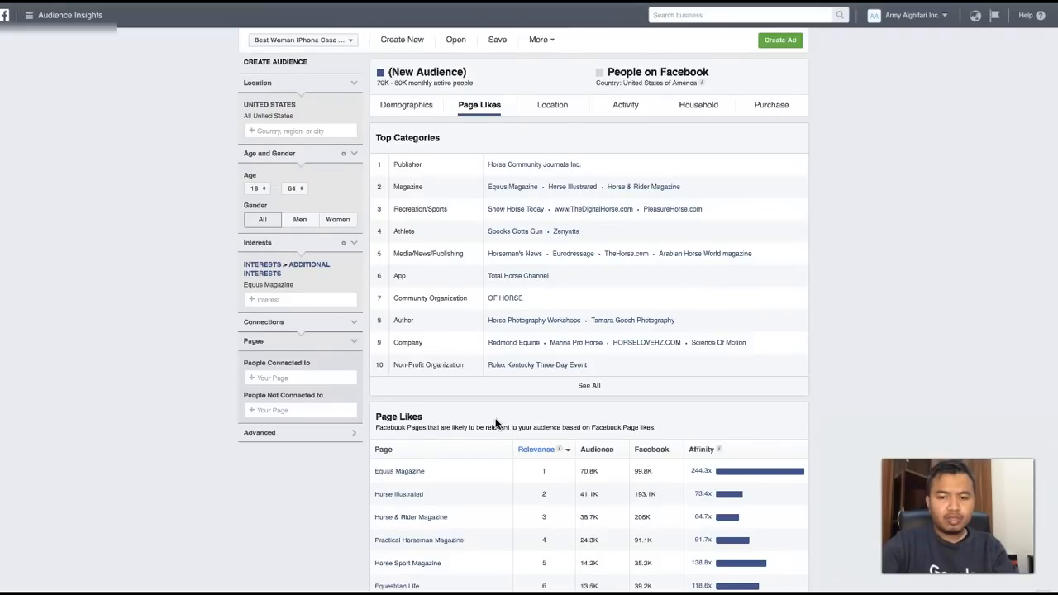
{"action": "scroll", "coordinate": [496, 422], "scroll_direction": "down", "scroll_amount": 1}
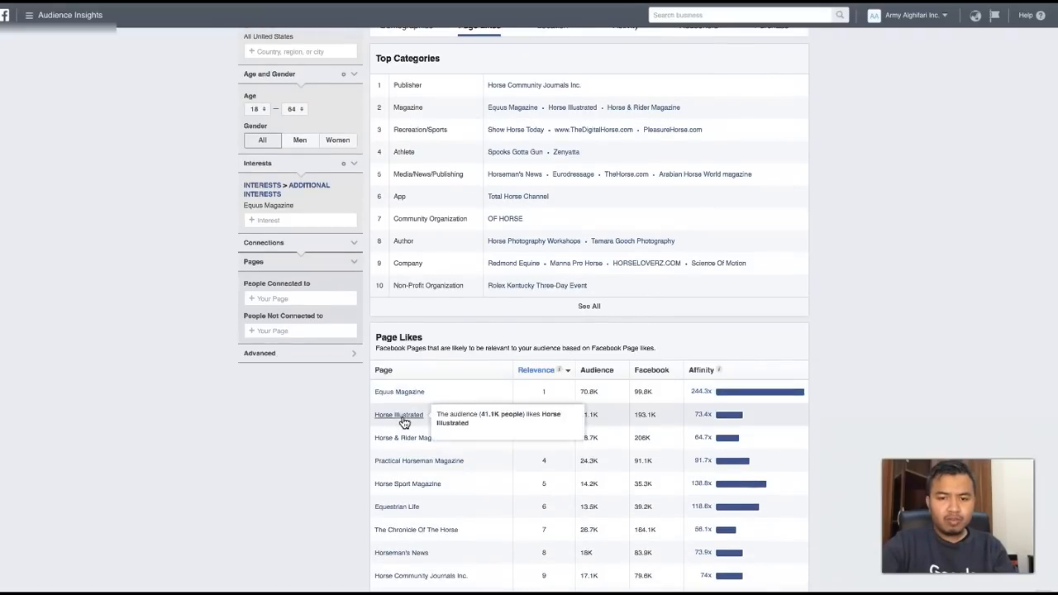
{"action": "mouse_move", "coordinate": [398, 444]}
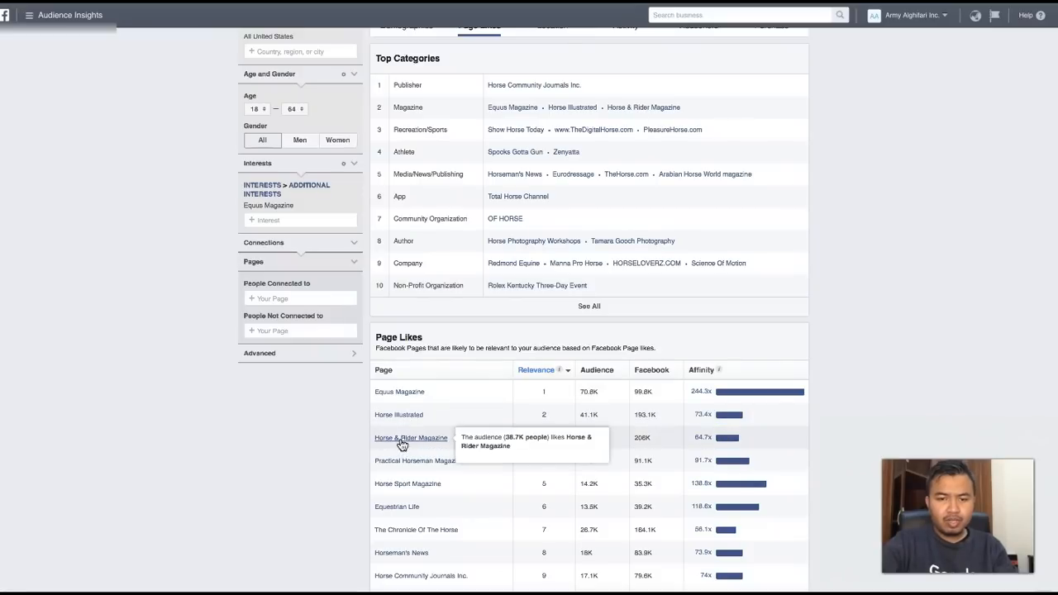
{"action": "scroll", "coordinate": [301, 454], "scroll_direction": "down", "scroll_amount": 1}
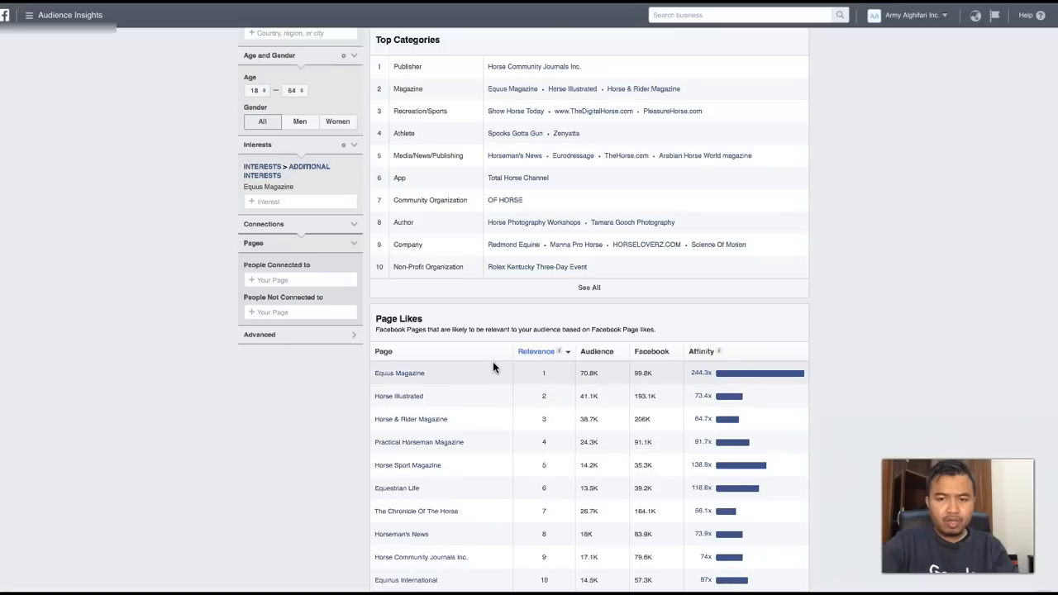
{"action": "scroll", "coordinate": [647, 375], "scroll_direction": "up", "scroll_amount": 2}
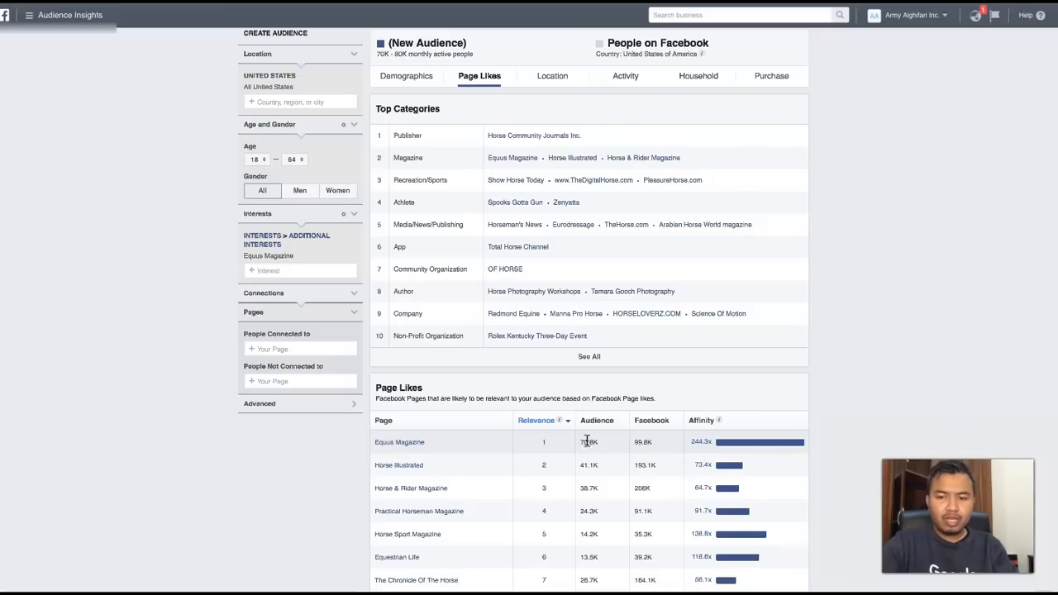
{"action": "scroll", "coordinate": [583, 441], "scroll_direction": "up", "scroll_amount": 1}
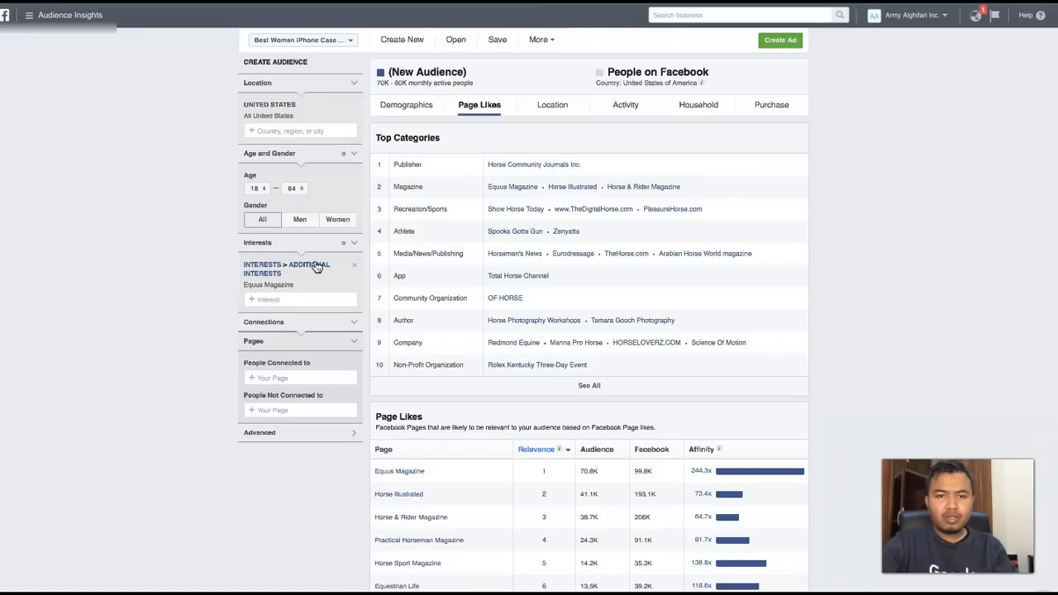
- Add the Horse community interest to the audience alongside Equus Magazine
{"action": "left_click", "coordinate": [290, 300]}
{"action": "type", "text": "hor"}
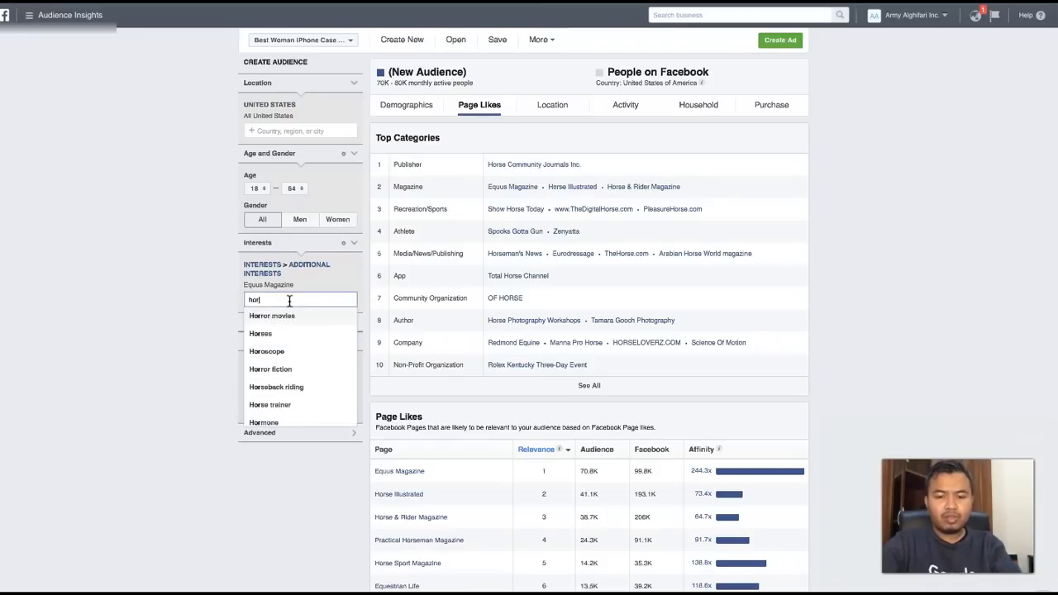
{"action": "type", "text": "se community"}
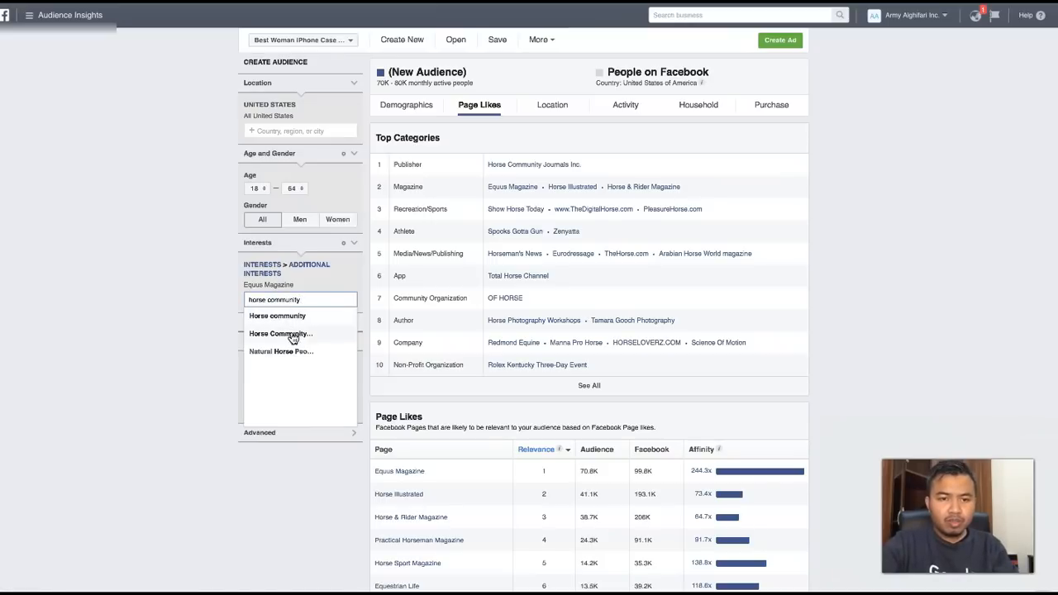
{"action": "left_click", "coordinate": [291, 317]}
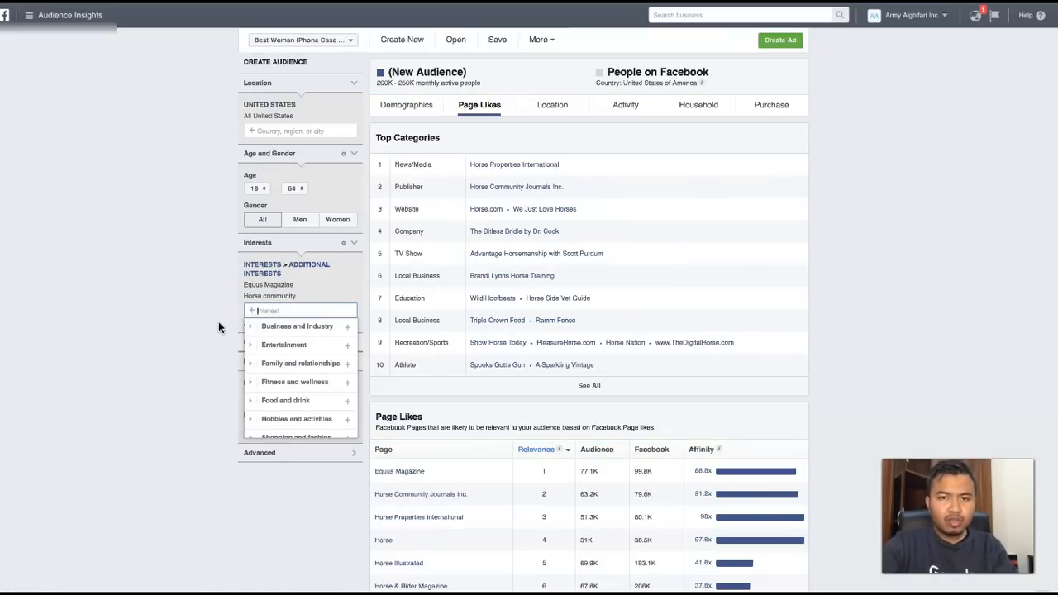
- Add the Horse Community Journals Inc. interest to the audience
{"action": "scroll", "coordinate": [219, 323], "scroll_direction": "down", "scroll_amount": 1}
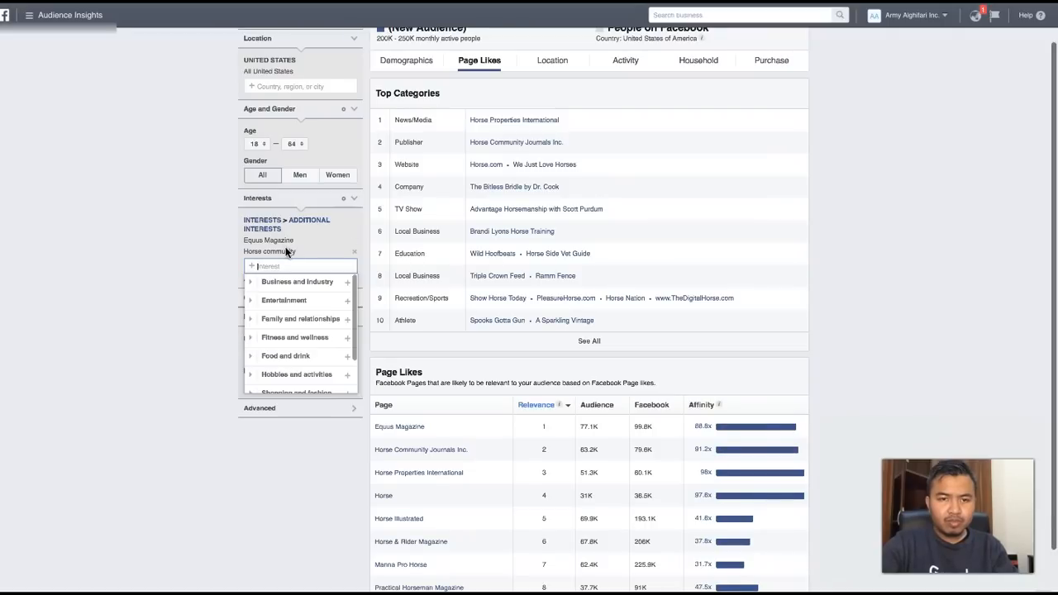
{"action": "type", "text": "horse"}
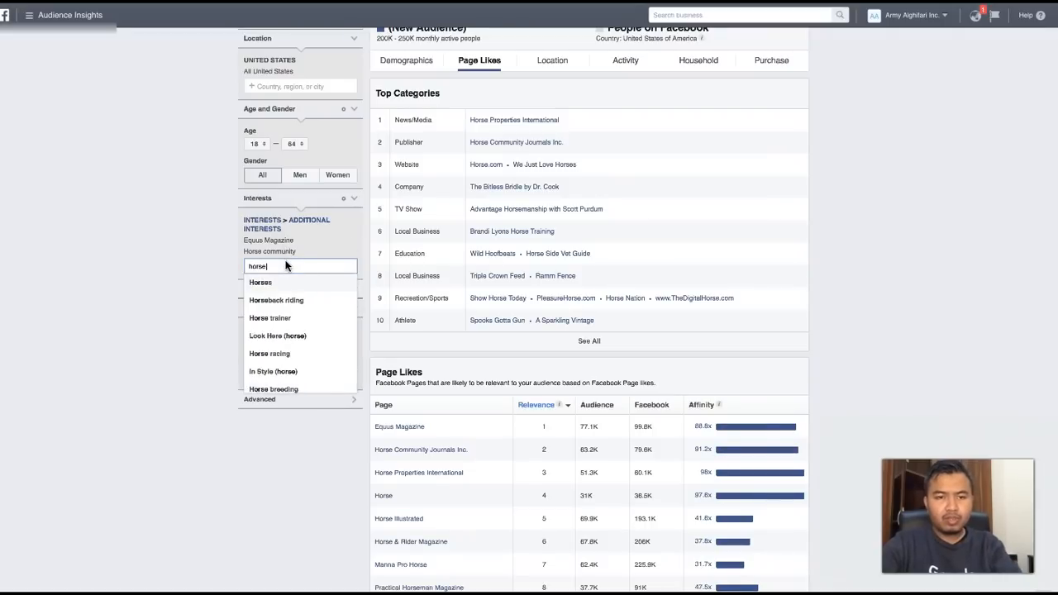
{"action": "type", "text": " community"}
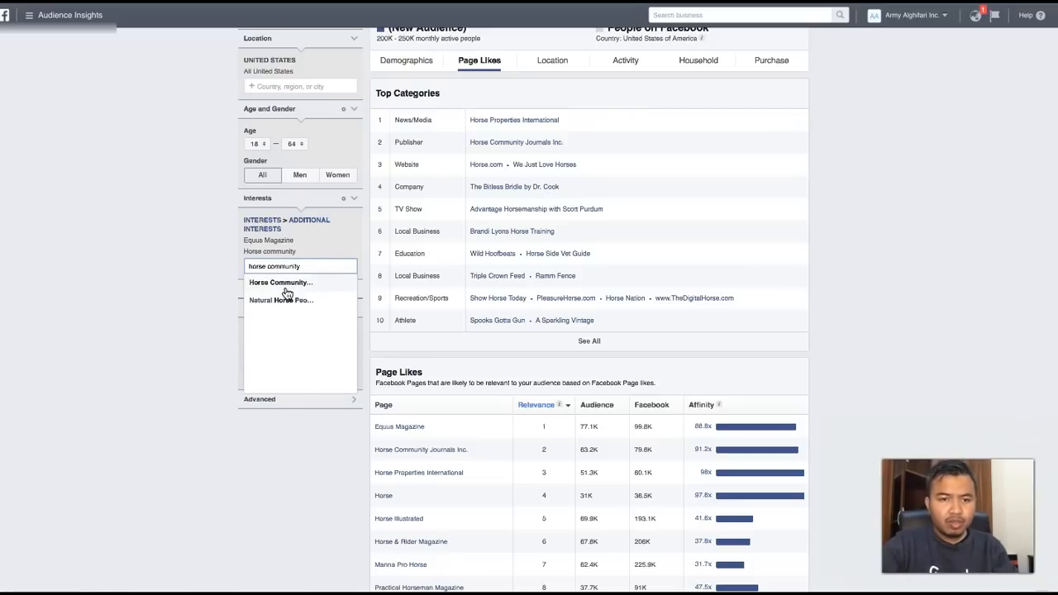
{"action": "left_click", "coordinate": [286, 286]}
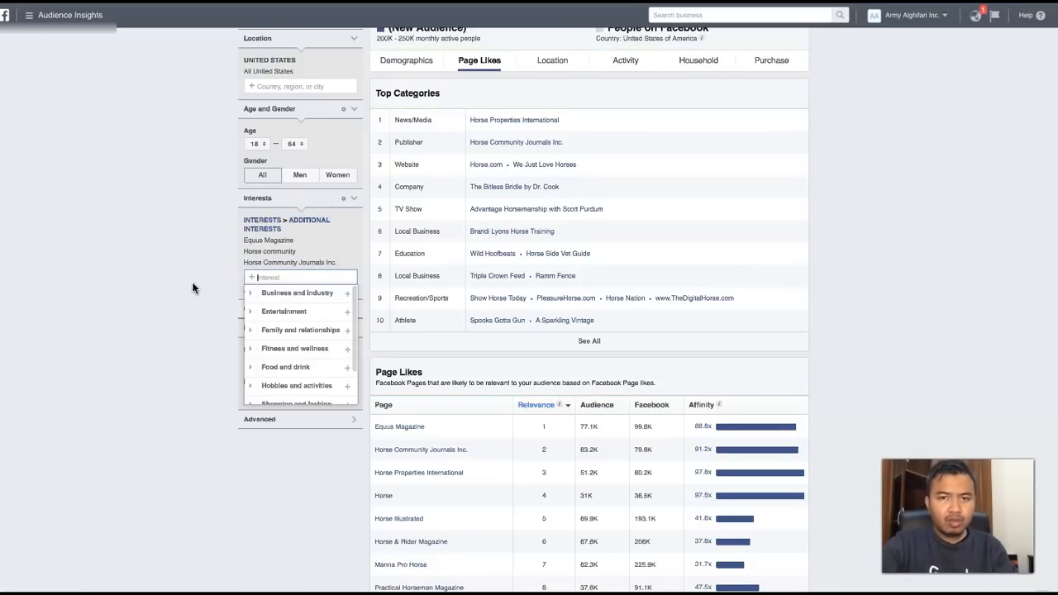
{"action": "scroll", "coordinate": [192, 288], "scroll_direction": "up", "scroll_amount": 1}
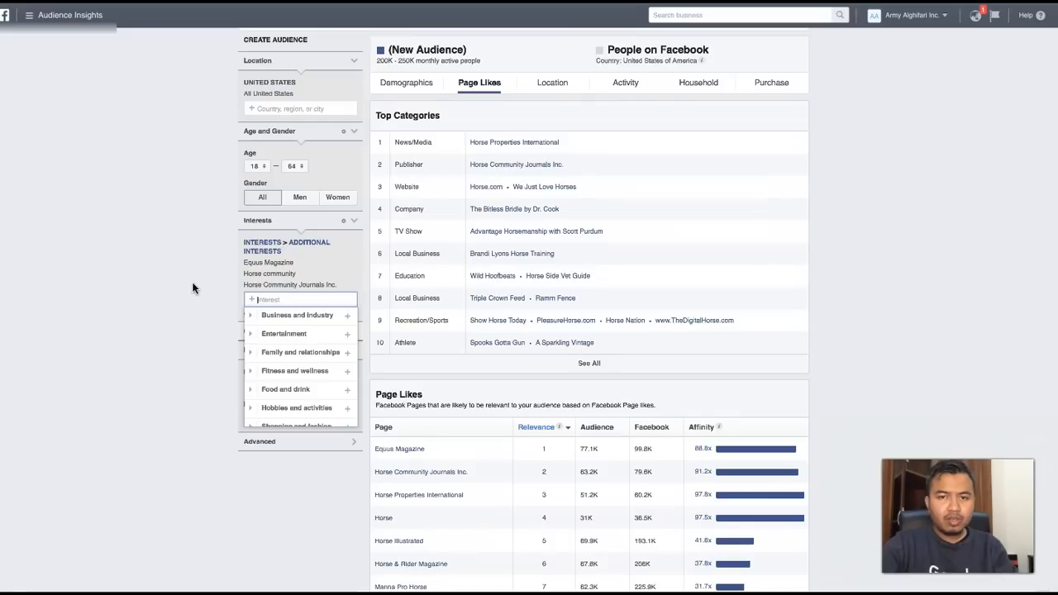
- Add the Horse.com interest to the audience alongside the other horse interests
{"action": "scroll", "coordinate": [193, 287], "scroll_direction": "down", "scroll_amount": 1}
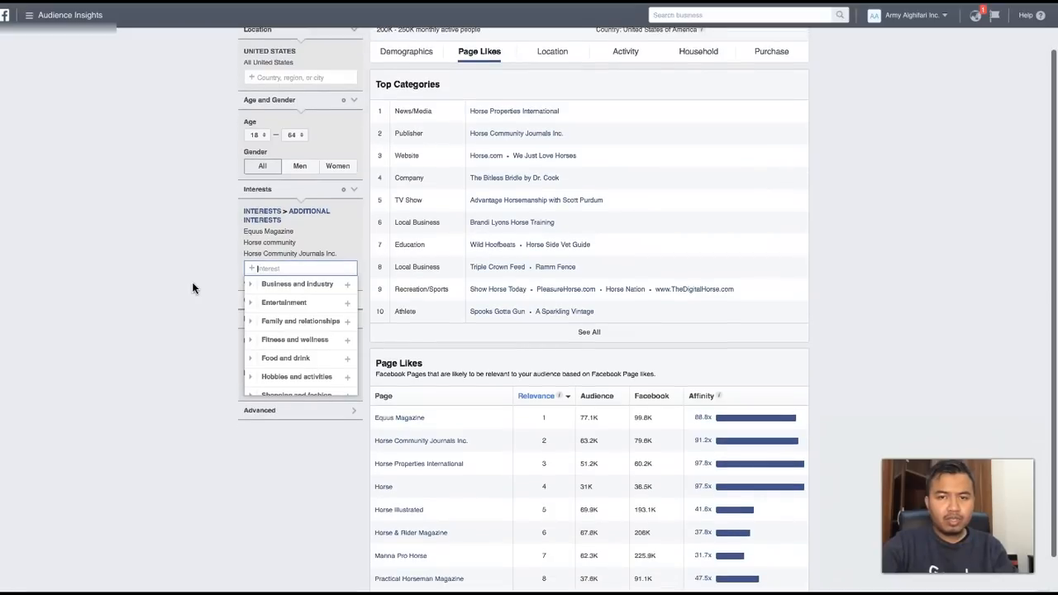
{"action": "type", "text": "hor"}
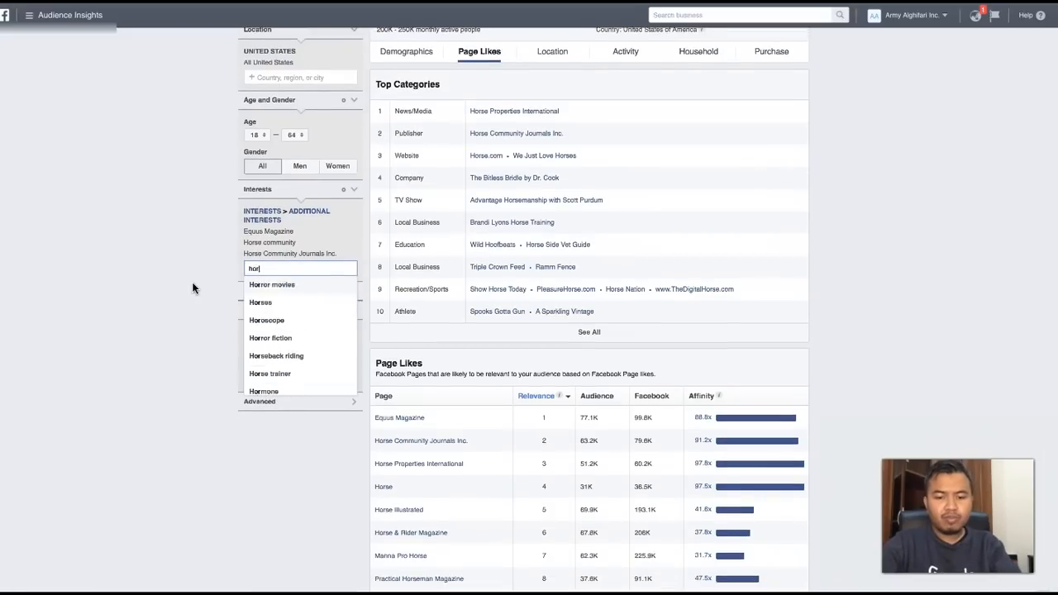
{"action": "type", "text": "se.com"}
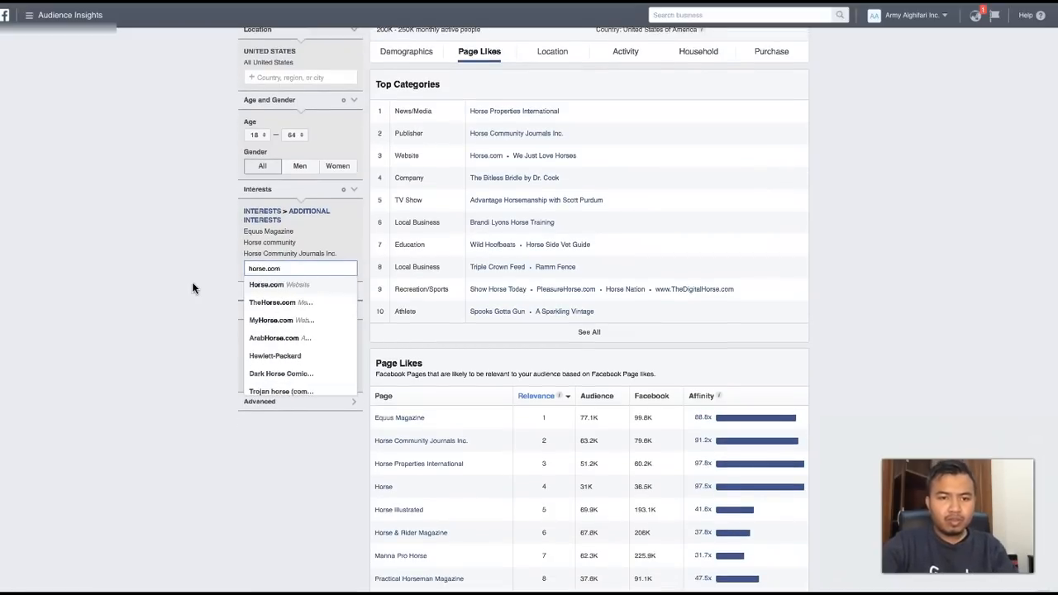
{"action": "left_click", "coordinate": [267, 286]}
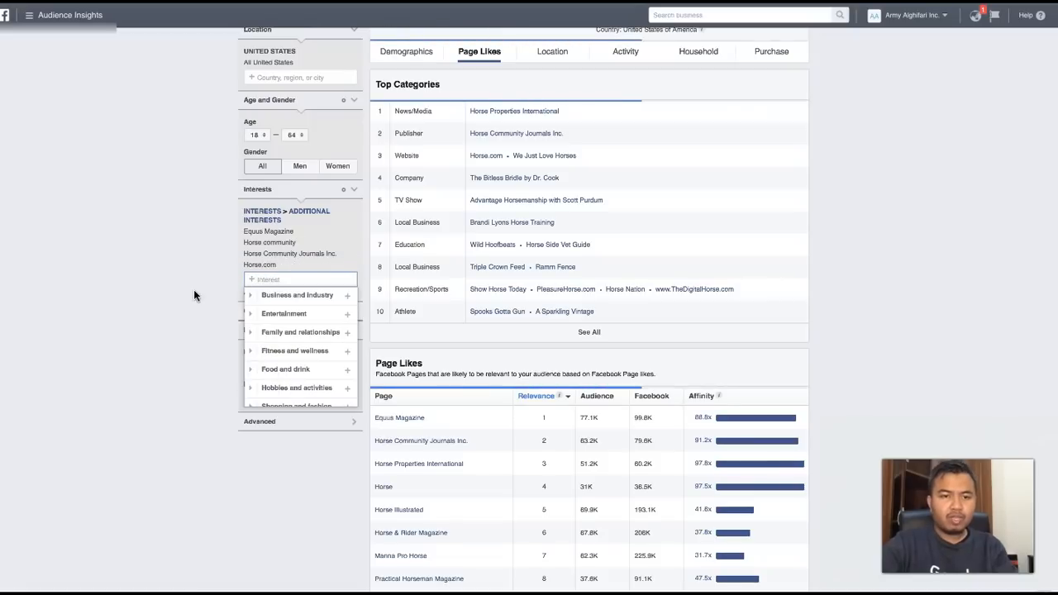
{"action": "scroll", "coordinate": [194, 291], "scroll_direction": "up", "scroll_amount": 1}
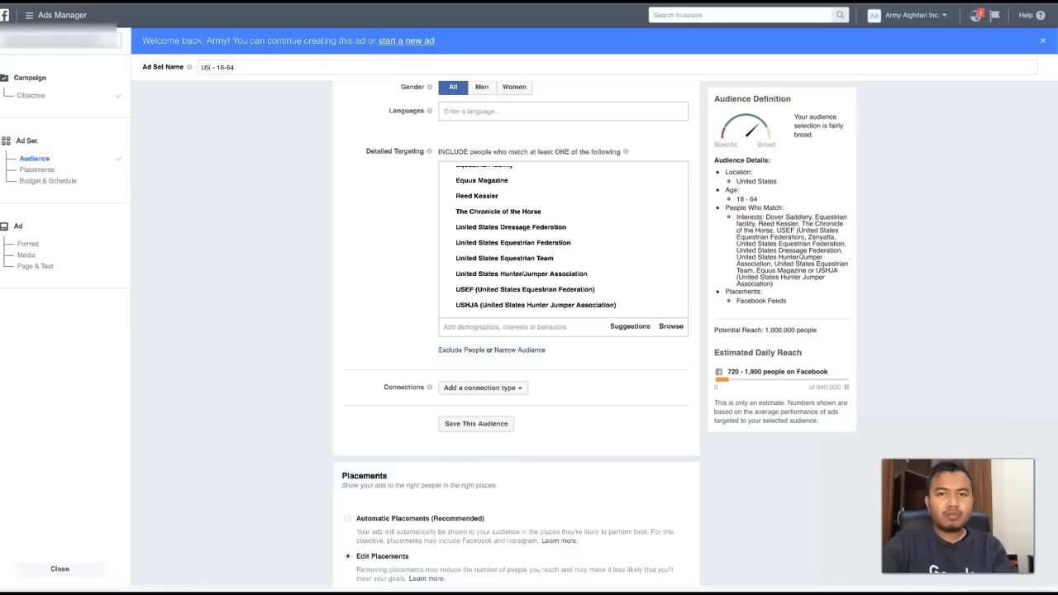
- Switch to the Ads Manager ad set and add Horse.com to its detailed targeting
{"action": "left_click", "coordinate": [502, 327]}
{"action": "type", "text": "horse.com"}
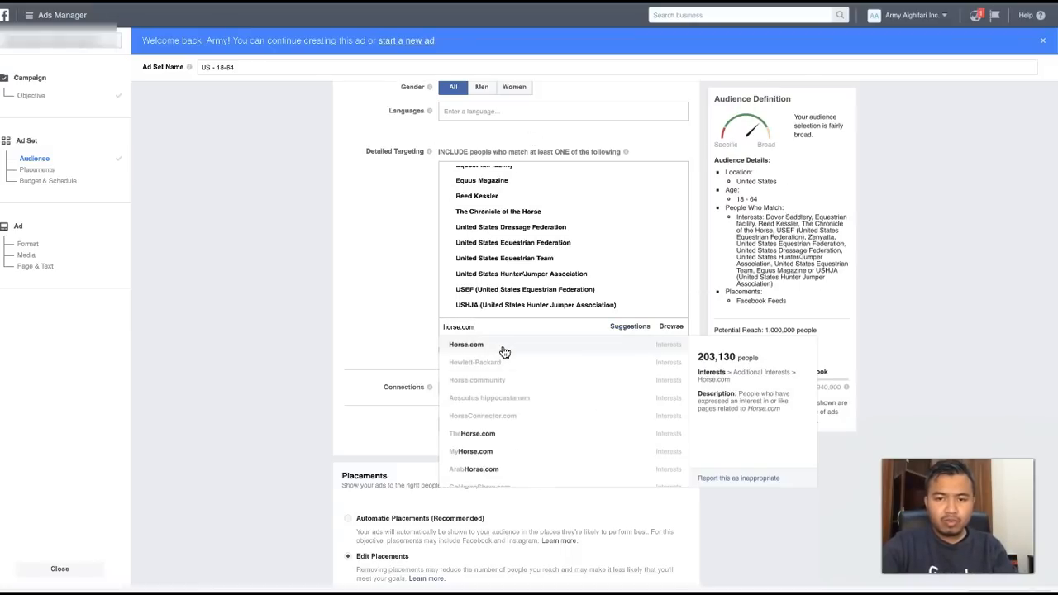
{"action": "left_click", "coordinate": [503, 347]}
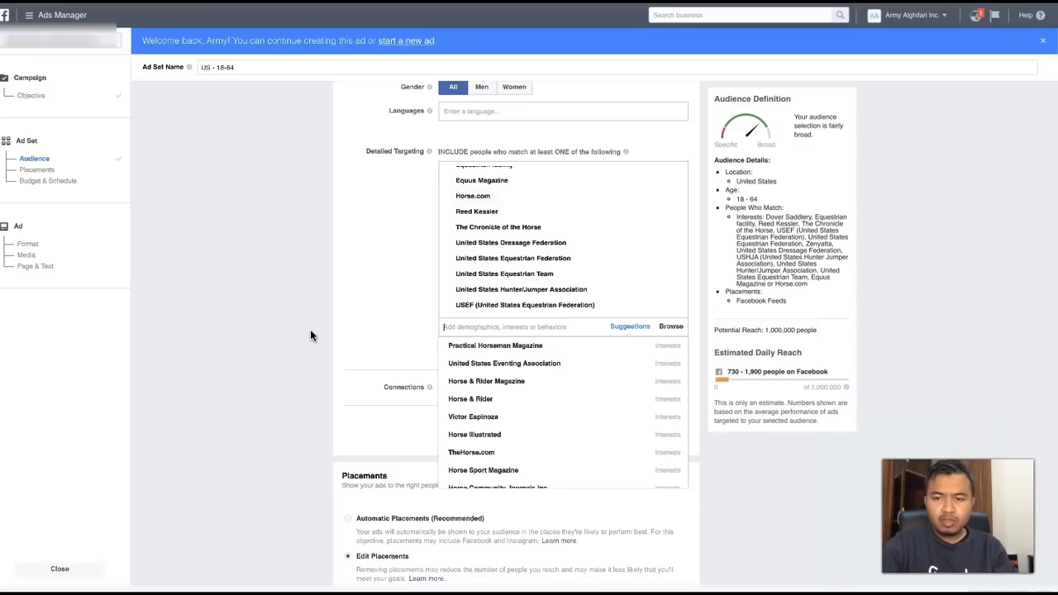
- Add Horse Community Journals Inc. and the suggested Horse & Rider Magazine to the ad set's detailed targeting
{"action": "type", "text": "h"}
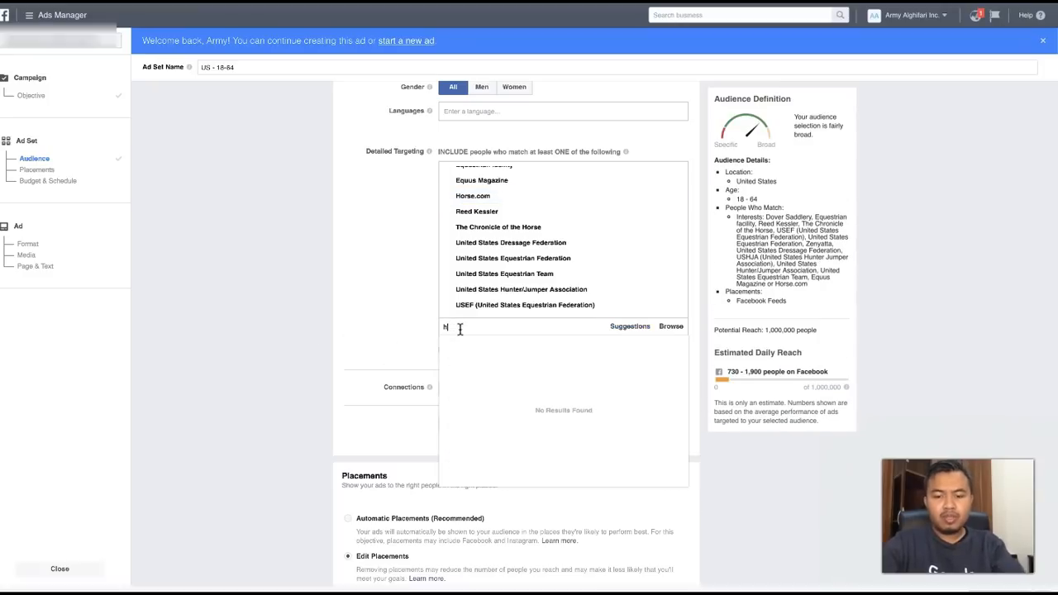
{"action": "type", "text": "orse community"}
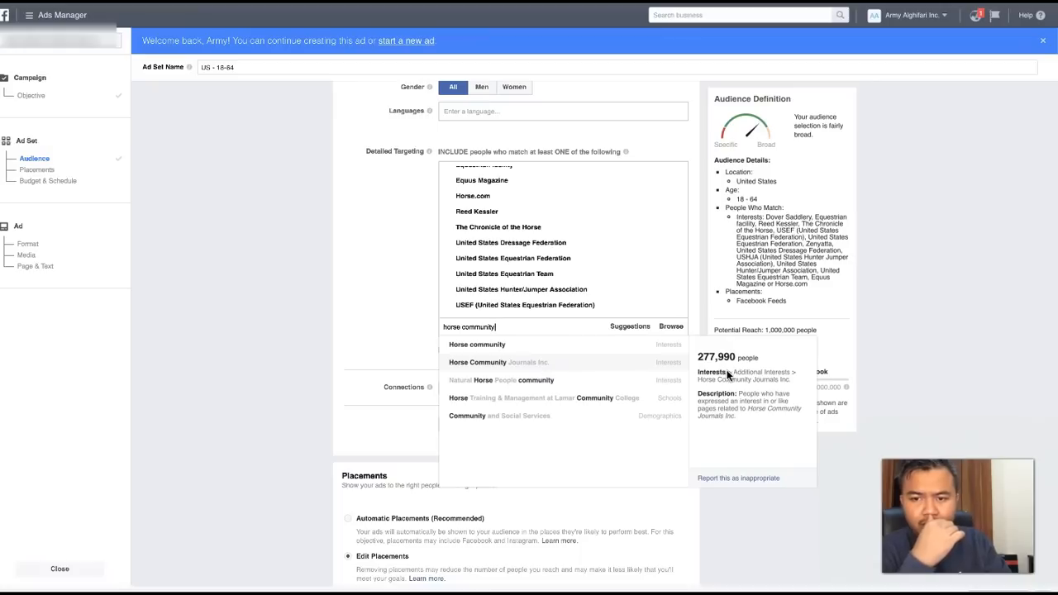
{"action": "left_click", "coordinate": [575, 368]}
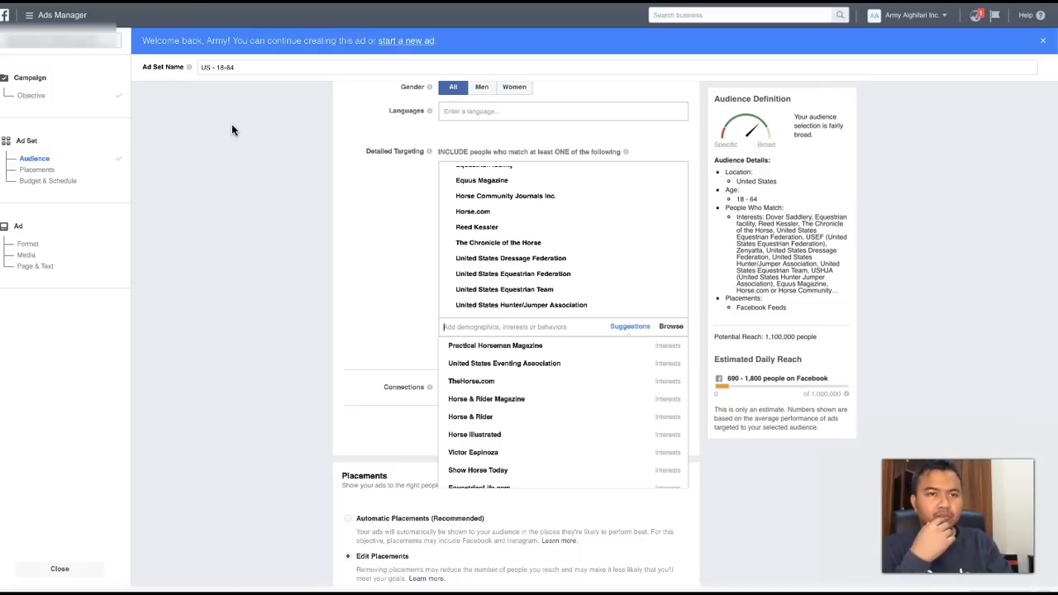
{"action": "mouse_move", "coordinate": [480, 351]}
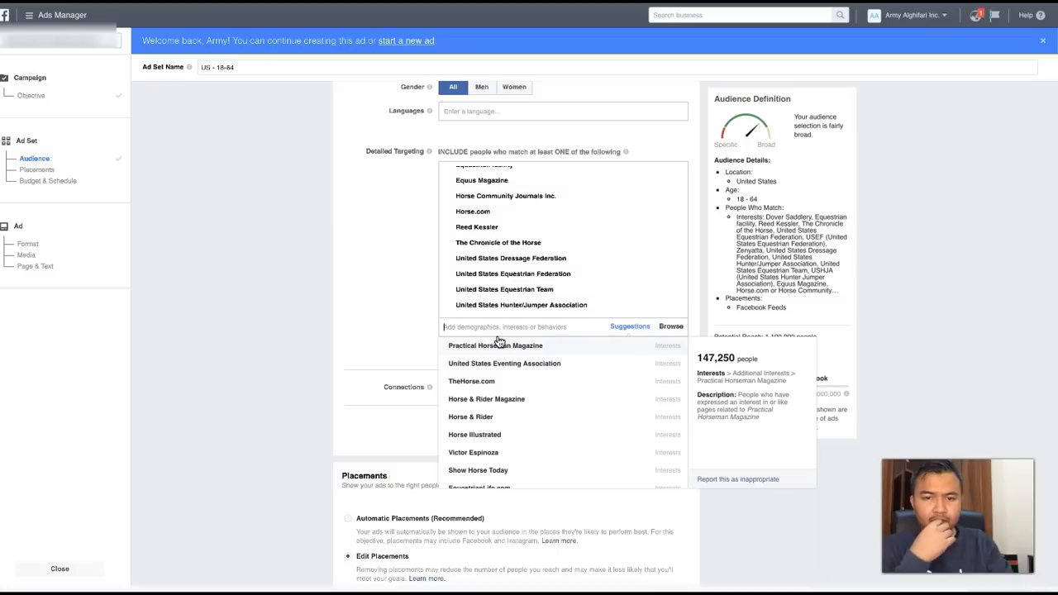
{"action": "left_click", "coordinate": [481, 403]}
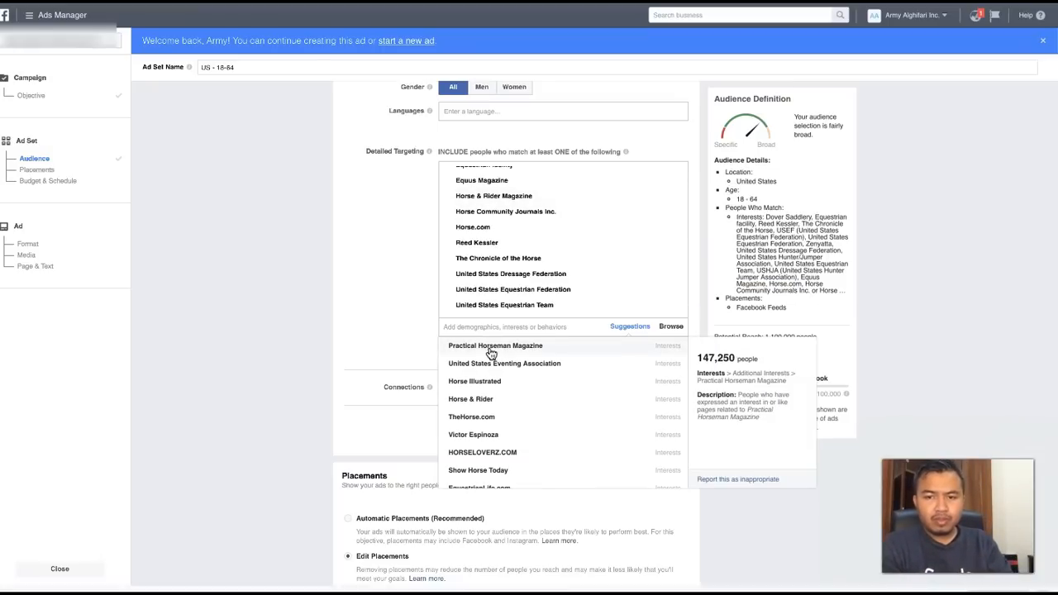
- Browse the suggested interests and try EquestrianLife.com in the detailed targeting
{"action": "scroll", "coordinate": [489, 422], "scroll_direction": "down", "scroll_amount": 1}
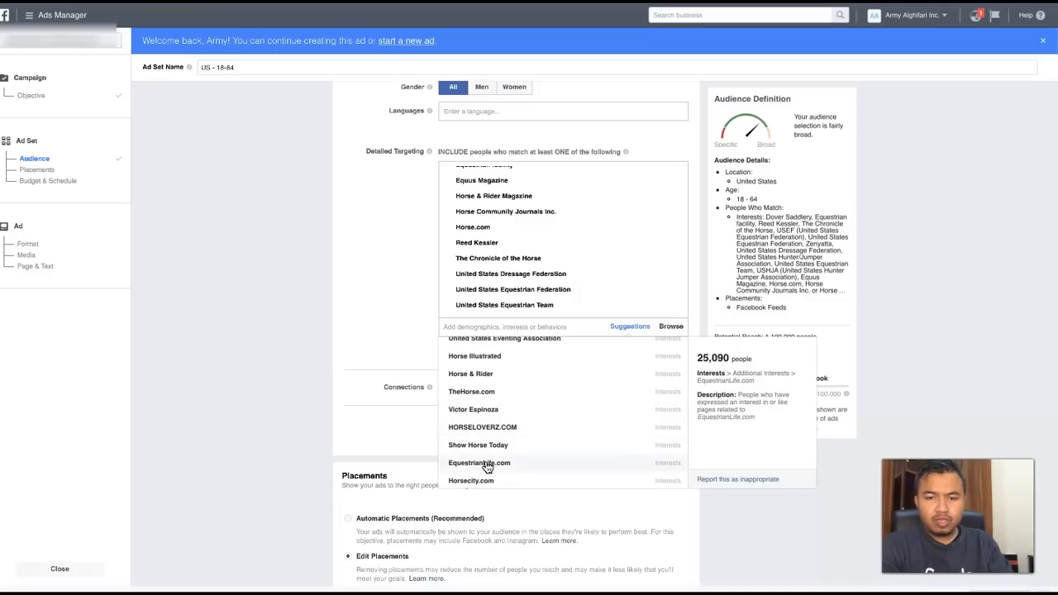
{"action": "scroll", "coordinate": [486, 422], "scroll_direction": "up", "scroll_amount": 1}
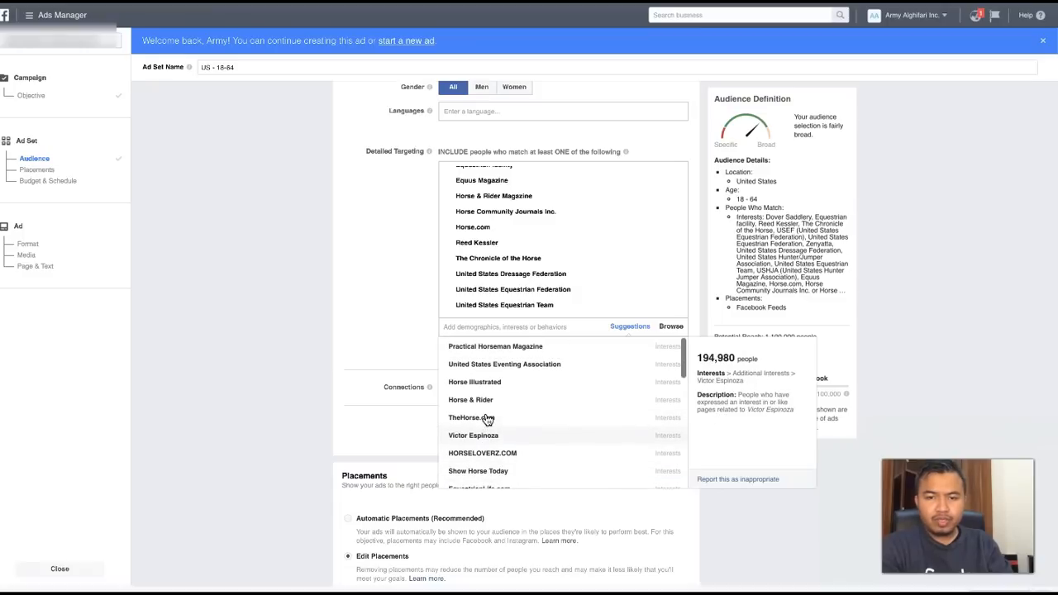
{"action": "scroll", "coordinate": [491, 442], "scroll_direction": "down", "scroll_amount": 1}
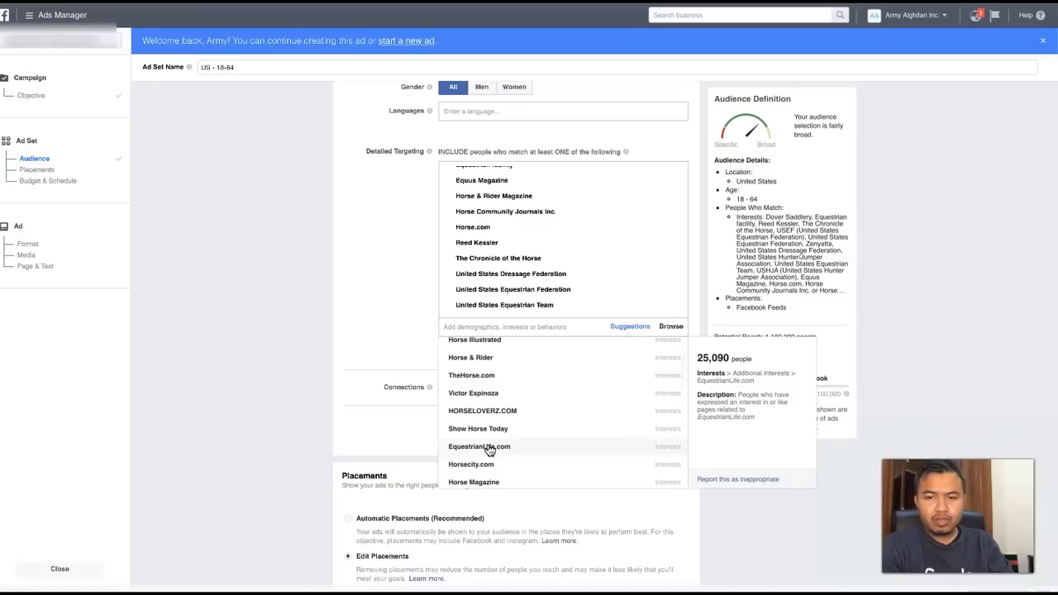
{"action": "left_click", "coordinate": [491, 462]}
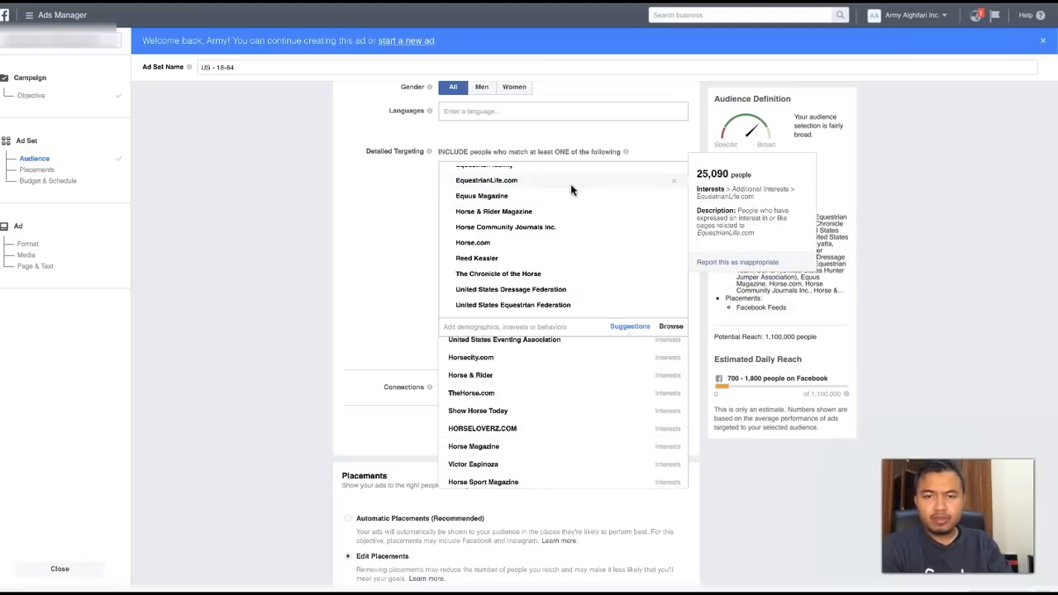
{"action": "left_click", "coordinate": [659, 185]}
{"action": "mouse_move", "coordinate": [488, 395]}
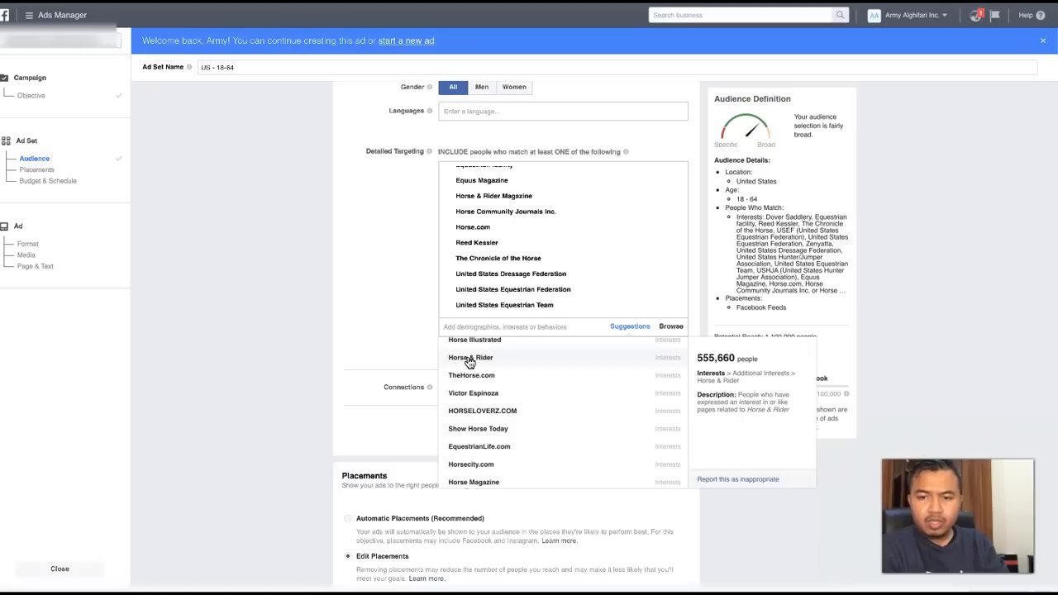
{"action": "left_click", "coordinate": [348, 259]}
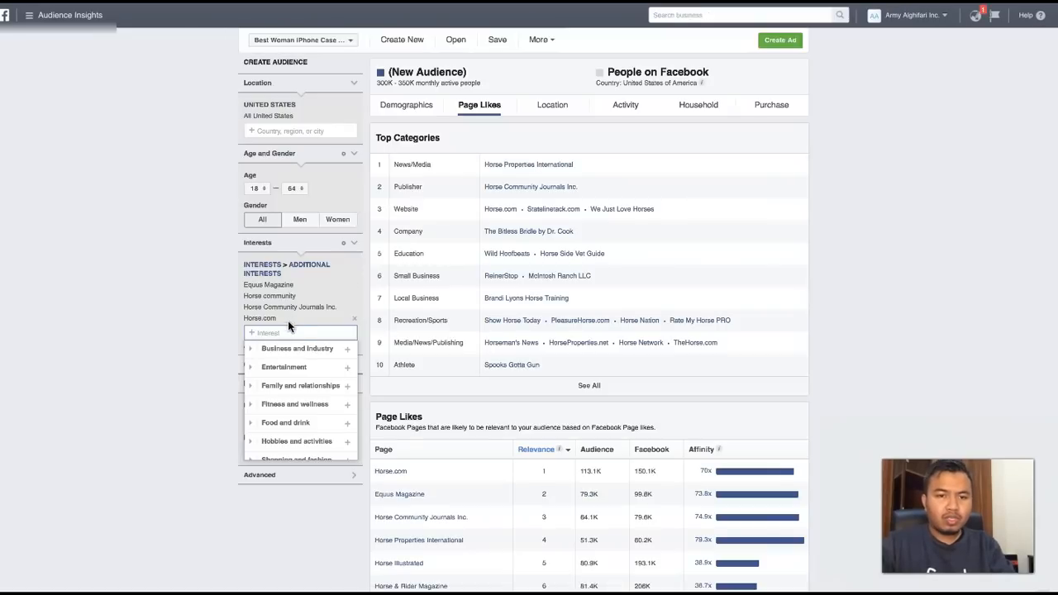
- Switch to Audience Insights and add the Horse and Rider Books interest to the audience
{"action": "type", "text": "horse"}
{"action": "type", "text": " ad"}
{"action": "type", "text": "nd ri"}
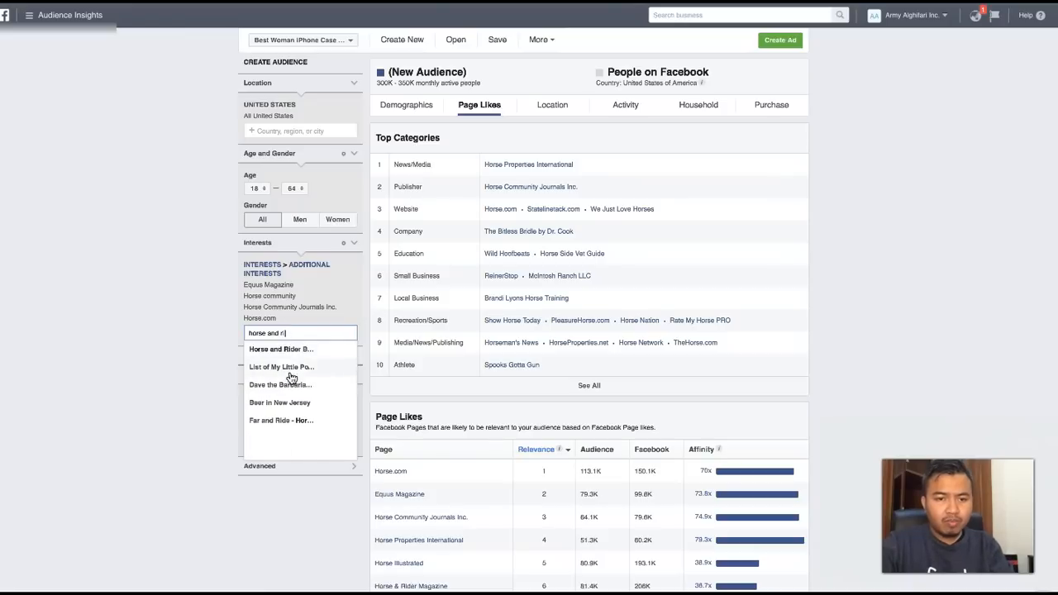
{"action": "left_click", "coordinate": [281, 350]}
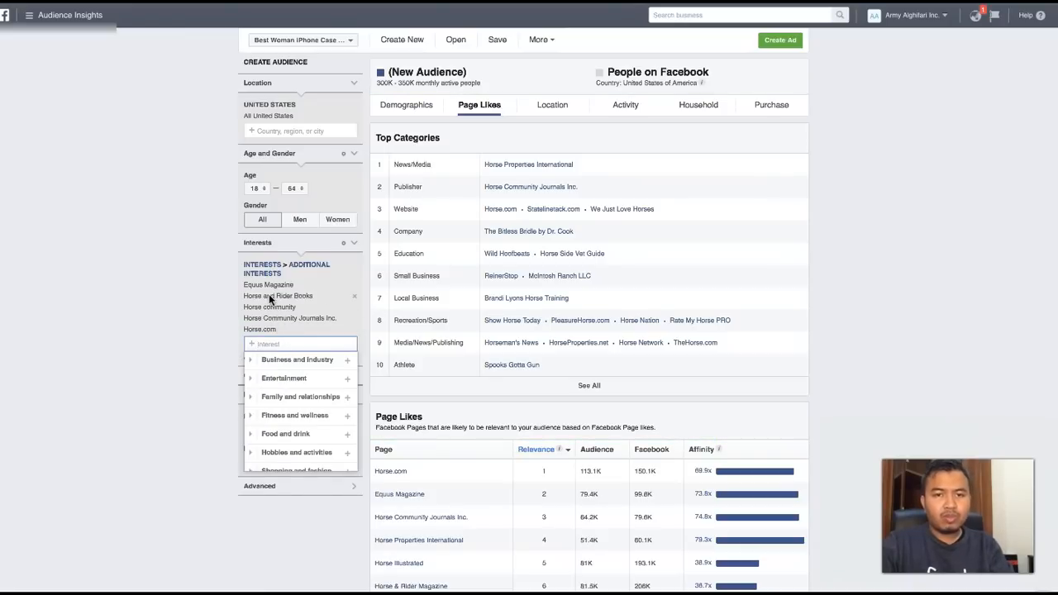
- Remove Horse community, Horse Community Journals Inc., Horse.com and Equus Magazine from the audience interests
{"action": "left_click", "coordinate": [354, 310]}
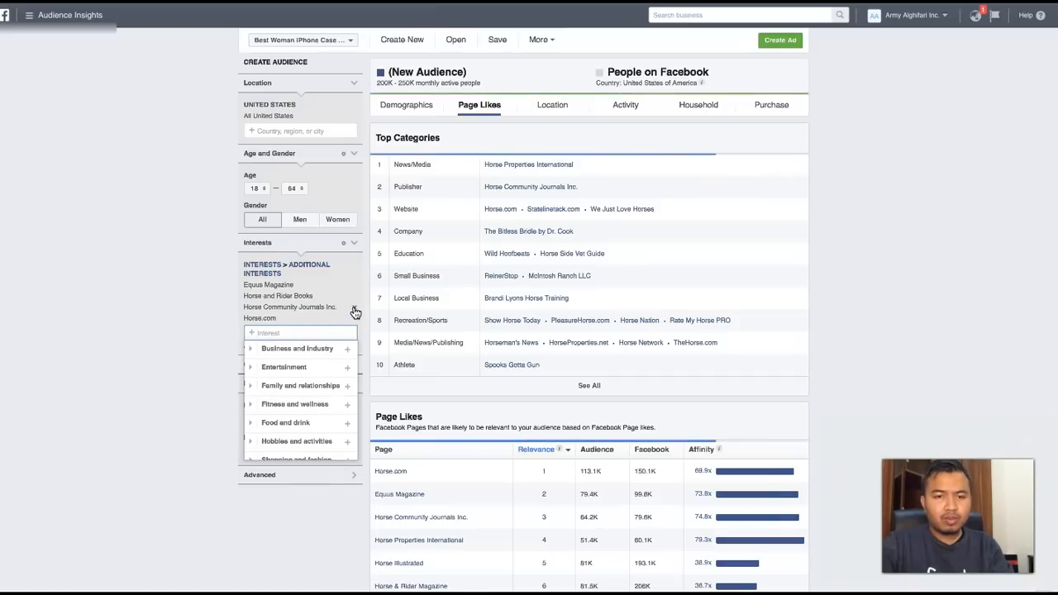
{"action": "left_click", "coordinate": [354, 310]}
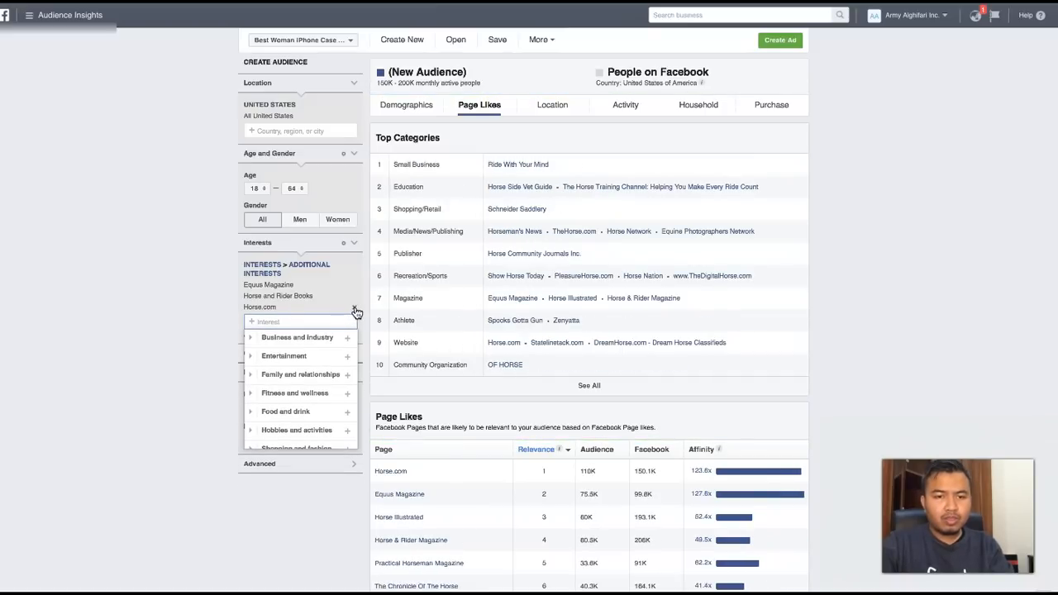
{"action": "left_click", "coordinate": [354, 307]}
{"action": "left_click", "coordinate": [353, 285]}
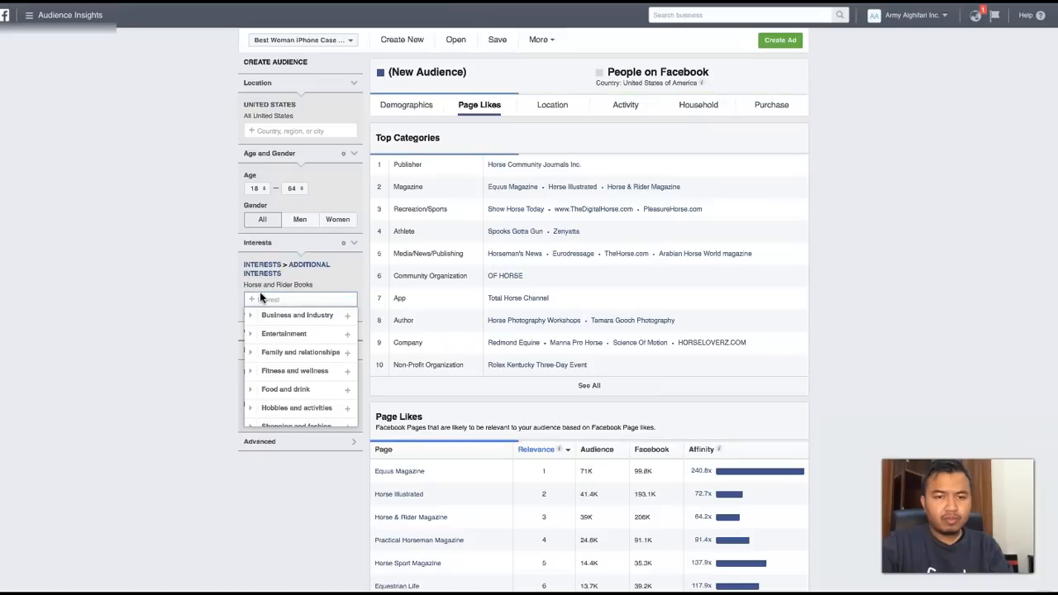
{"action": "left_click", "coordinate": [198, 322]}
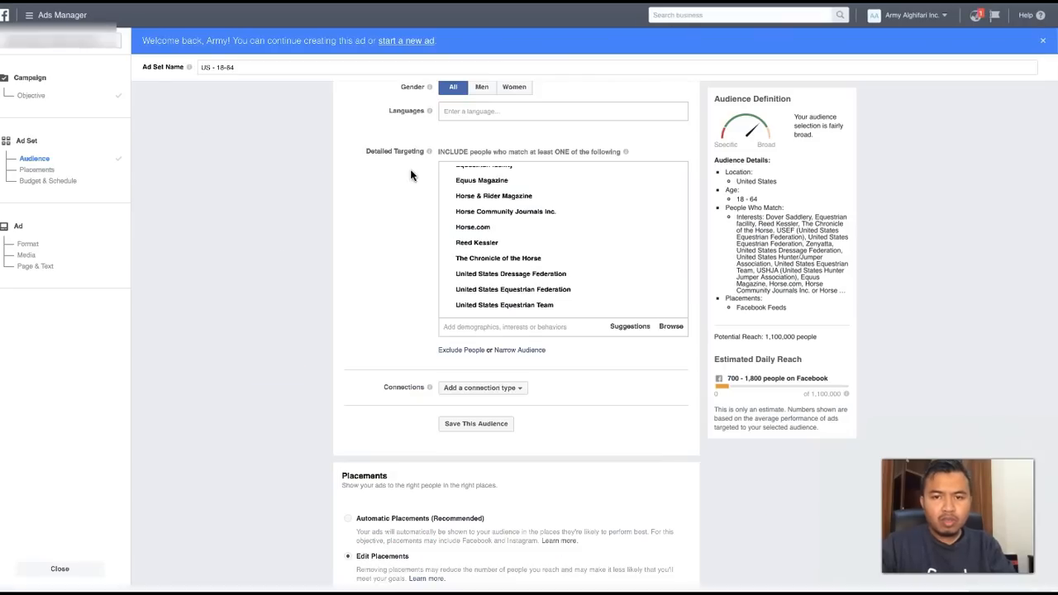
- Check the suggested interests for the ad set in Ads Manager and return to Audience Insights
{"action": "left_click", "coordinate": [472, 329]}
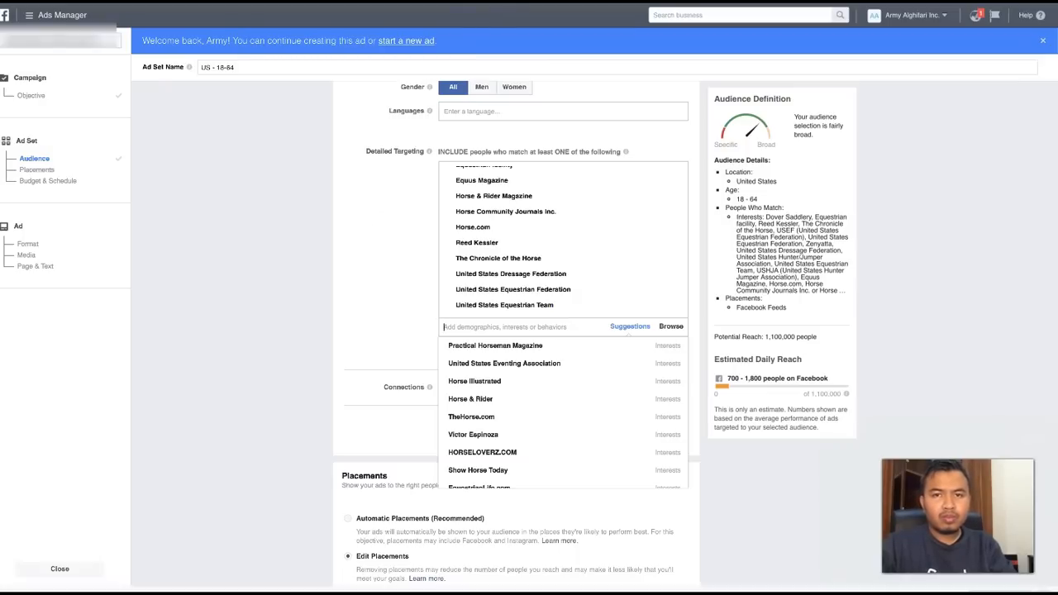
{"action": "key", "text": "ctrl+Tab"}
{"action": "key", "text": "ctrl+Tab"}
{"action": "key", "text": "ctrl+Tab"}
{"action": "key", "text": "ctrl+Tab"}
{"action": "key", "text": "ctrl+Tab"}
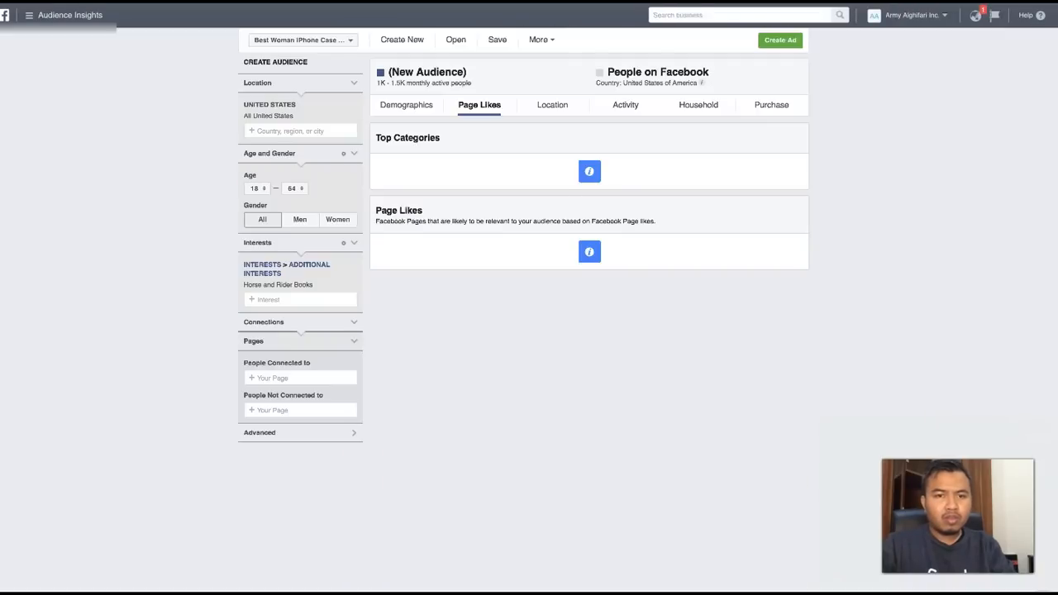
- Replace the Horse and Rider Books interest with Horse & Rider in the audience
{"action": "left_click", "coordinate": [295, 299]}
{"action": "type", "text": "horse &"}
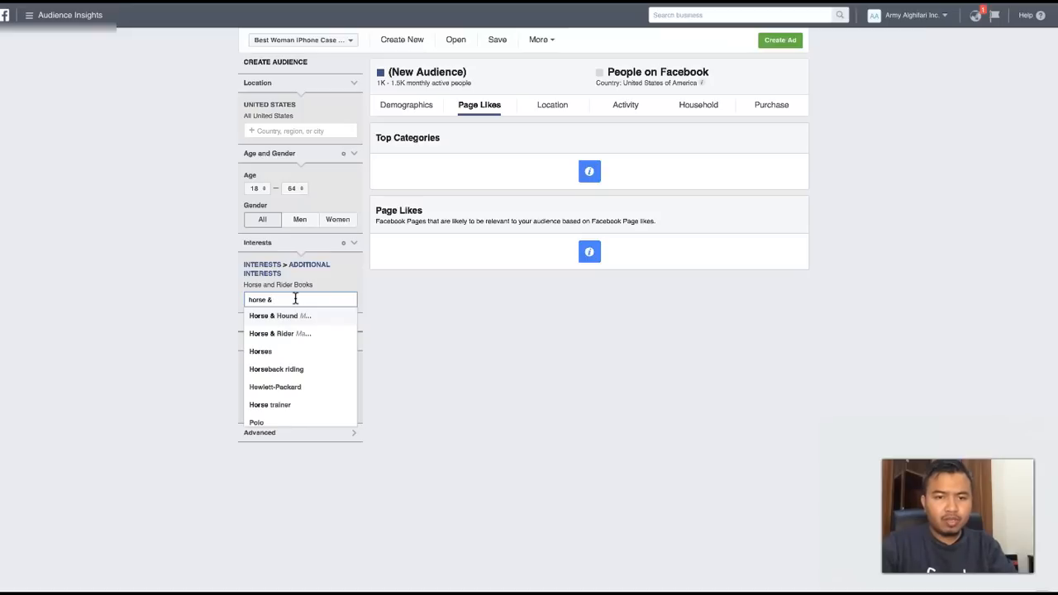
{"action": "left_click", "coordinate": [298, 334]}
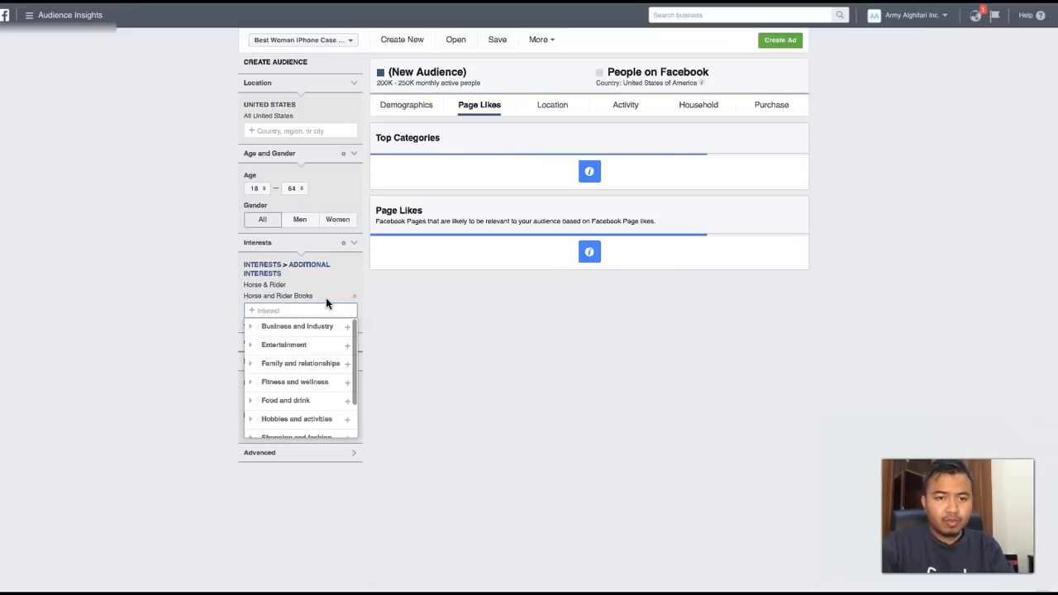
{"action": "left_click", "coordinate": [354, 296]}
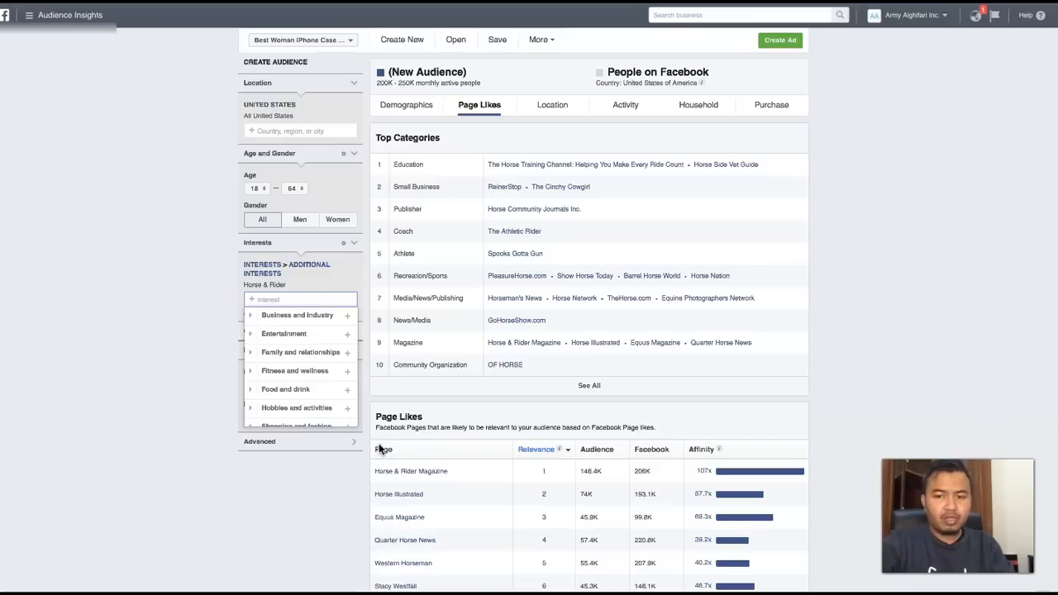
- Switch to Ads Manager and add the suggested Horse & Rider interest to the ad set's detailed targeting
{"action": "scroll", "coordinate": [380, 446], "scroll_direction": "down", "scroll_amount": 1}
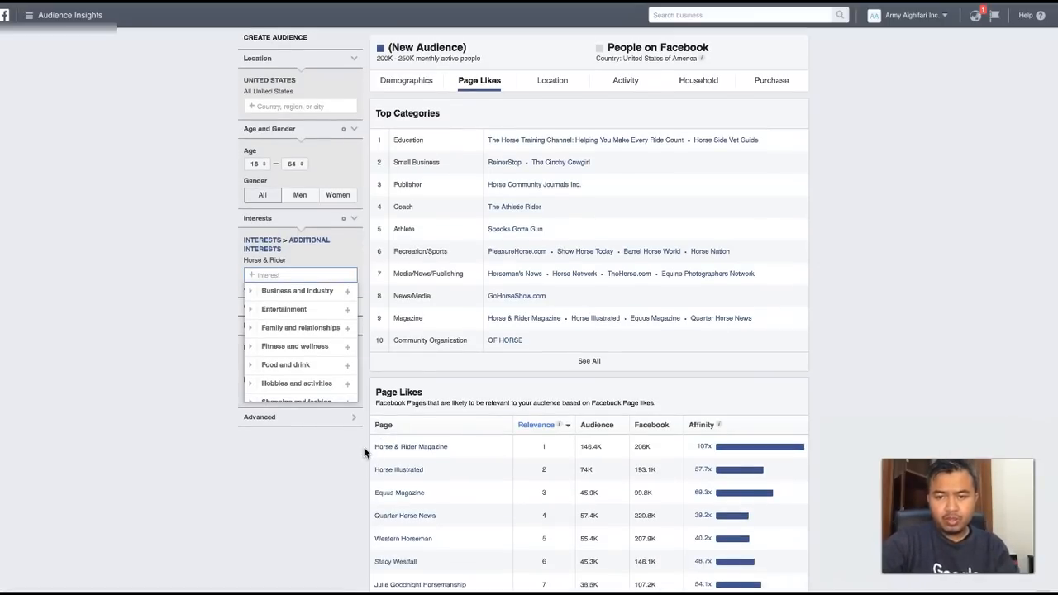
{"action": "scroll", "coordinate": [364, 452], "scroll_direction": "down", "scroll_amount": 1}
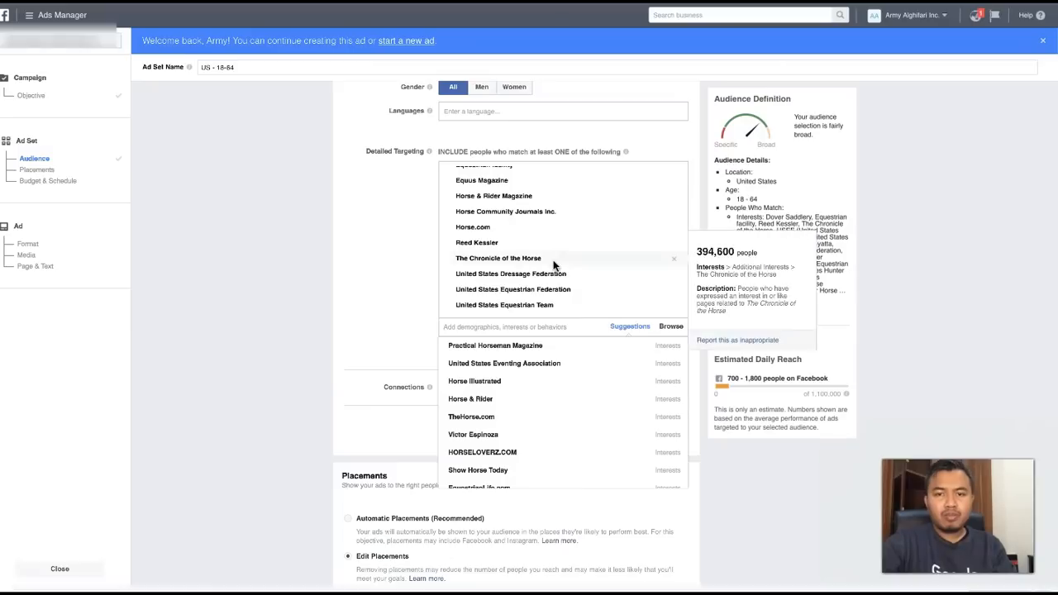
{"action": "left_click", "coordinate": [468, 403]}
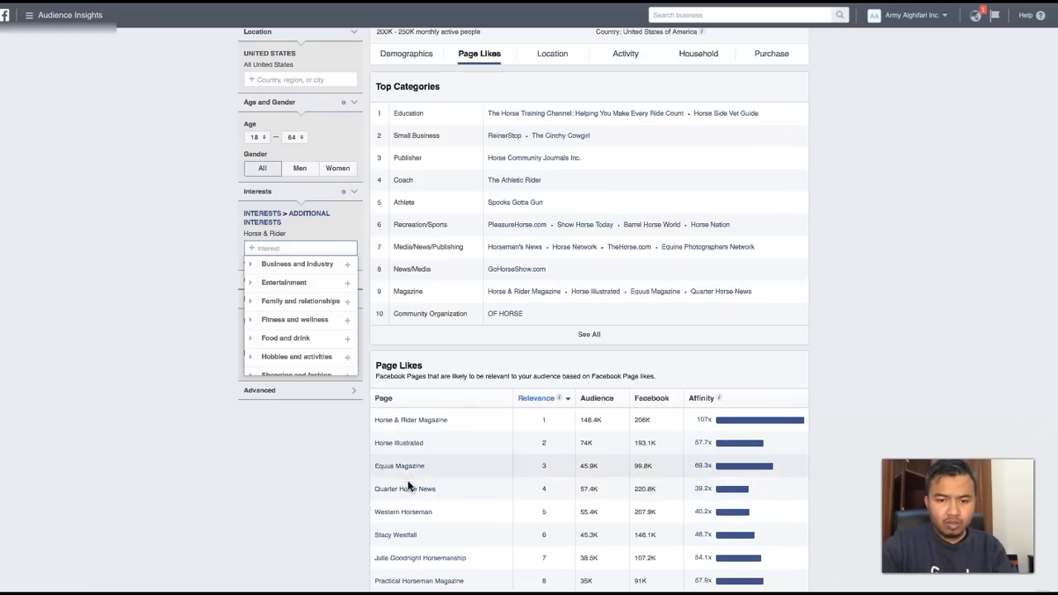
- Open the Horse Illustrated page from the Audience Insights page likes, check its linked website and return to the page
{"action": "left_click", "coordinate": [397, 447]}
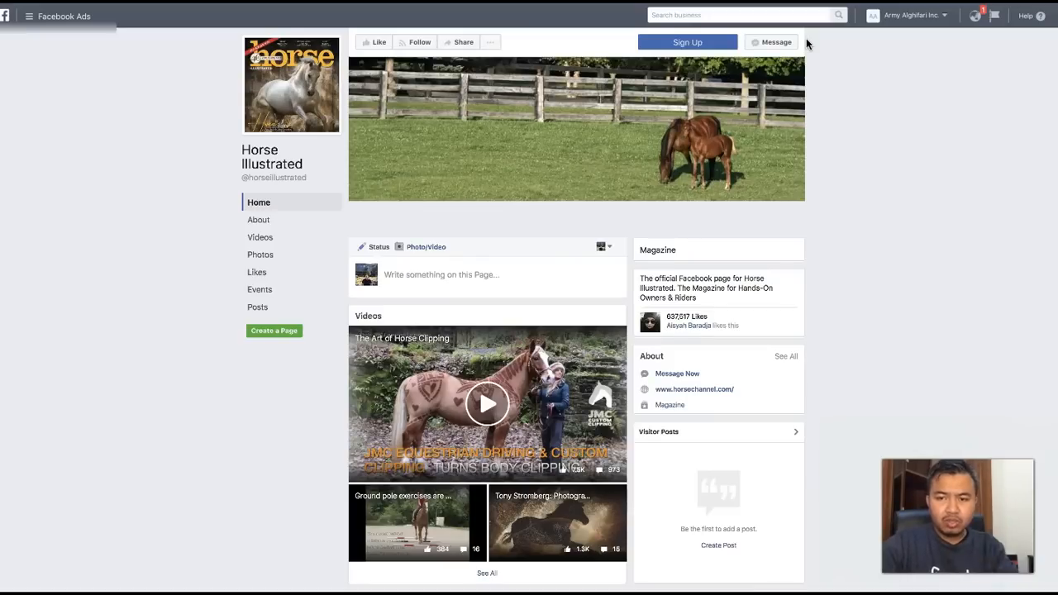
{"action": "left_click", "coordinate": [708, 393]}
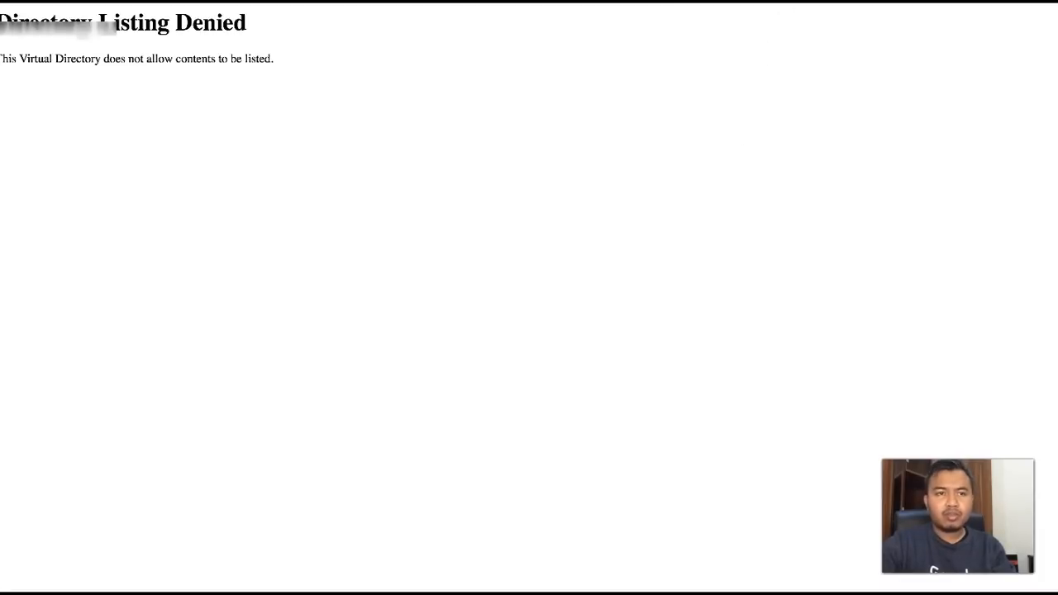
{"action": "left_click", "coordinate": [740, 3]}
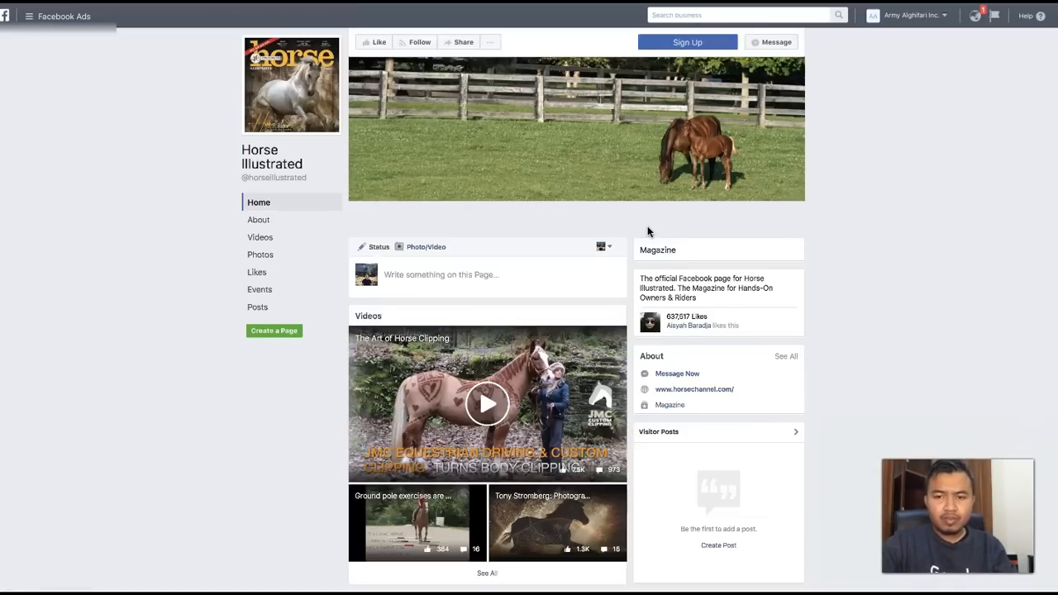
- Examine the videos, recent posts and follower engagement on the Horse Illustrated page
{"action": "scroll", "coordinate": [438, 381], "scroll_direction": "down", "scroll_amount": 2}
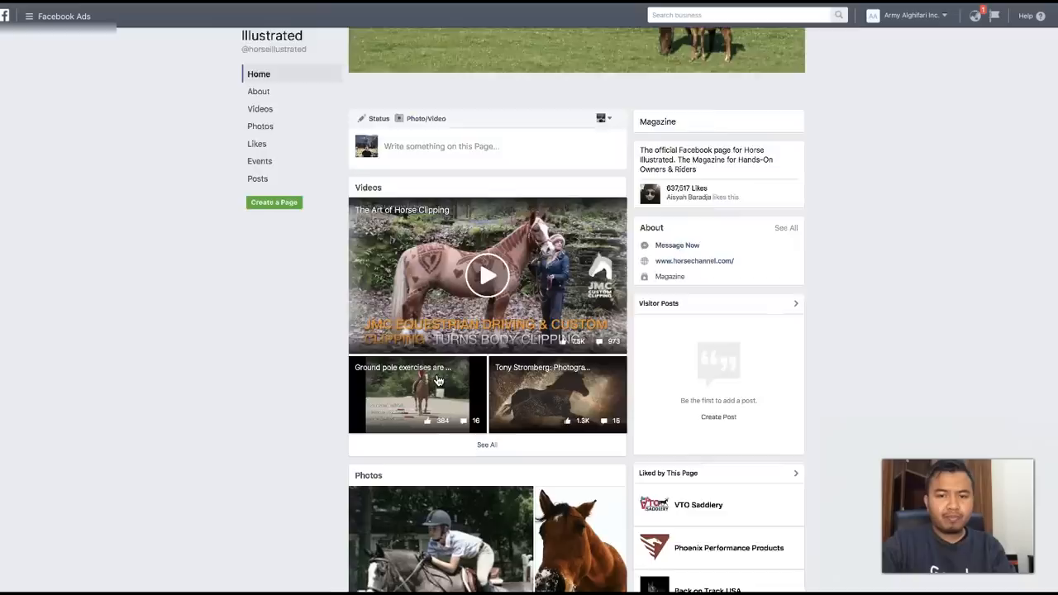
{"action": "scroll", "coordinate": [438, 381], "scroll_direction": "down", "scroll_amount": 4}
{"action": "scroll", "coordinate": [439, 381], "scroll_direction": "down", "scroll_amount": 6}
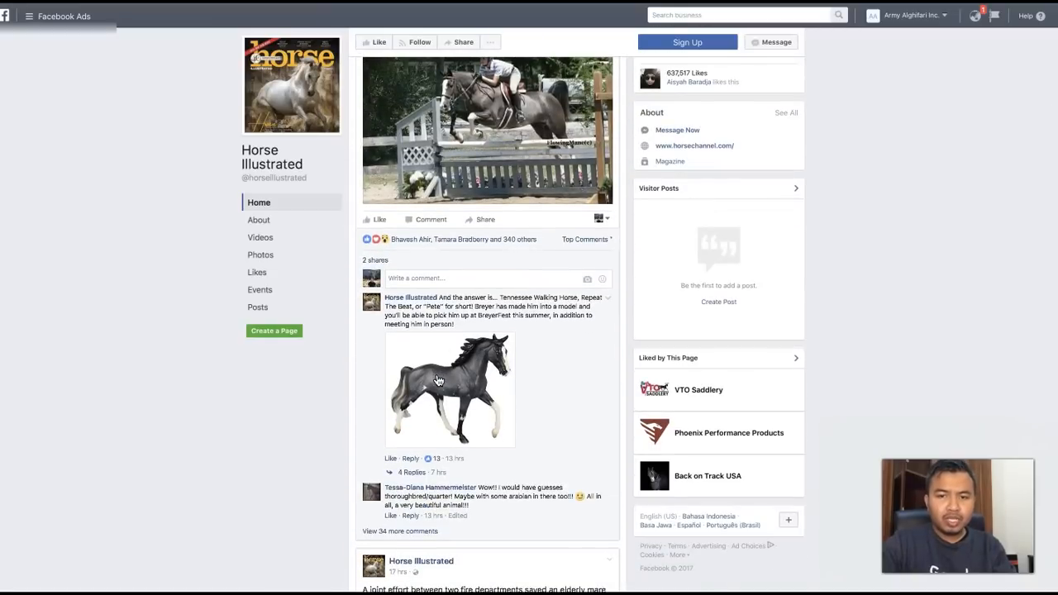
{"action": "scroll", "coordinate": [438, 380], "scroll_direction": "down", "scroll_amount": 5}
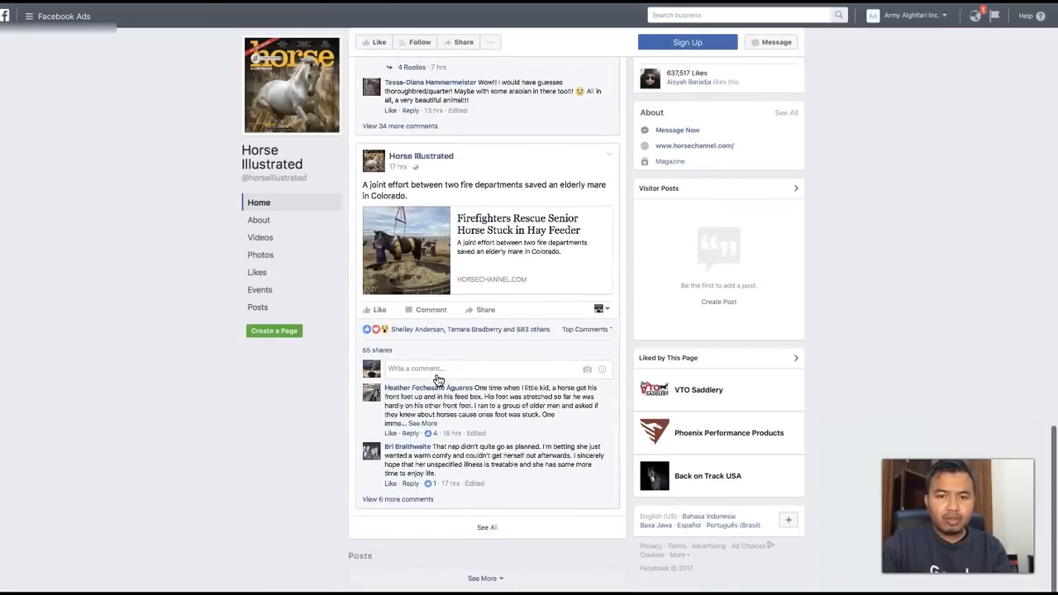
{"action": "scroll", "coordinate": [439, 380], "scroll_direction": "down", "scroll_amount": 5}
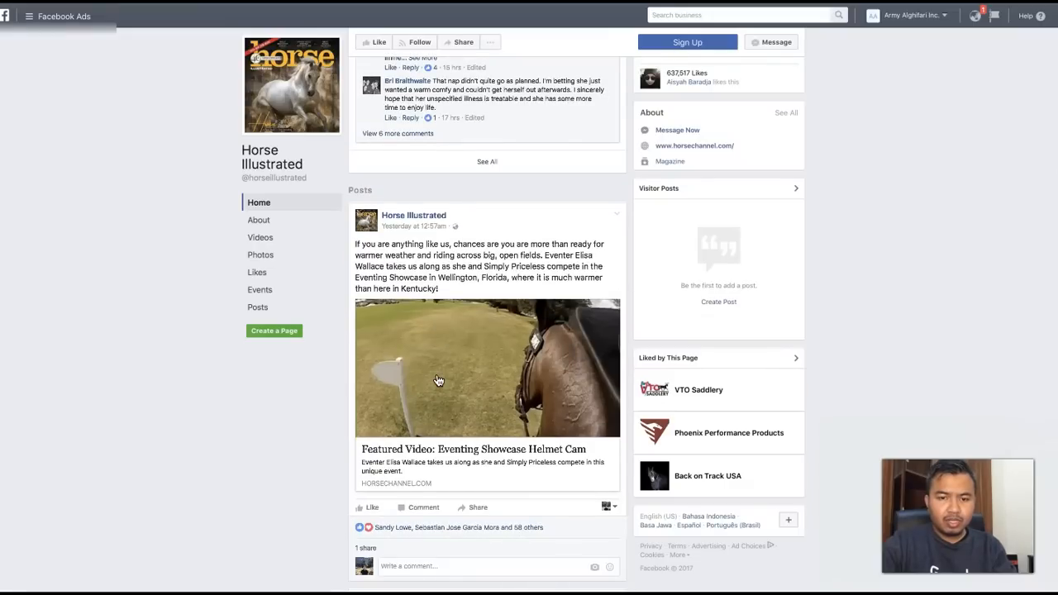
{"action": "scroll", "coordinate": [438, 380], "scroll_direction": "down", "scroll_amount": 5}
{"action": "scroll", "coordinate": [438, 380], "scroll_direction": "up", "scroll_amount": 3}
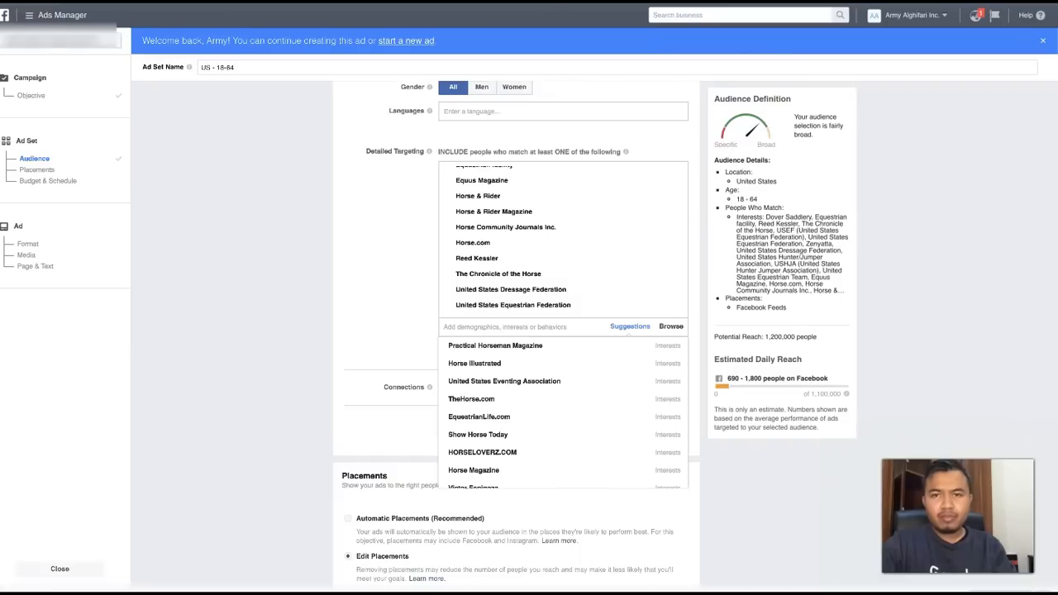
- Switch to Ads Manager, add the Horse Illustrated and Practical Horseman Magazine interests to the ad set, and review the remaining suggestions
{"action": "left_click", "coordinate": [515, 367]}
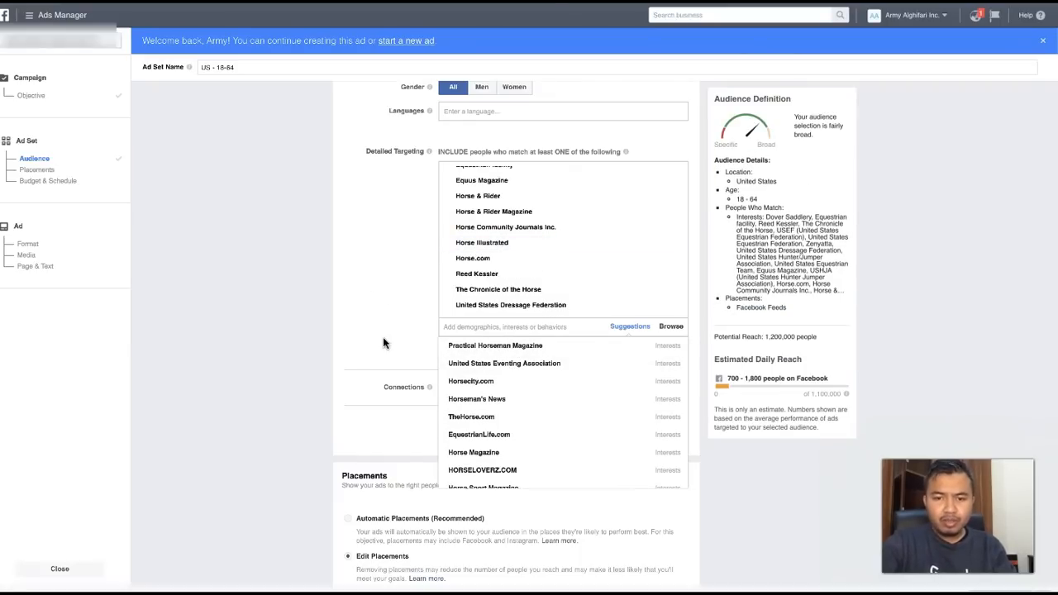
{"action": "left_click", "coordinate": [473, 349]}
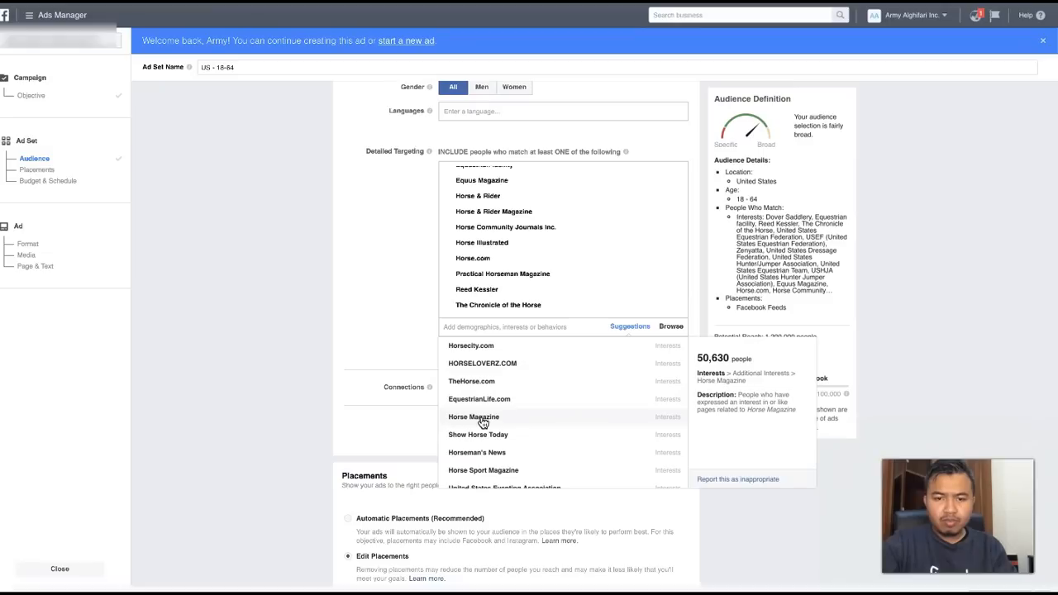
{"action": "scroll", "coordinate": [484, 424], "scroll_direction": "down", "scroll_amount": 1}
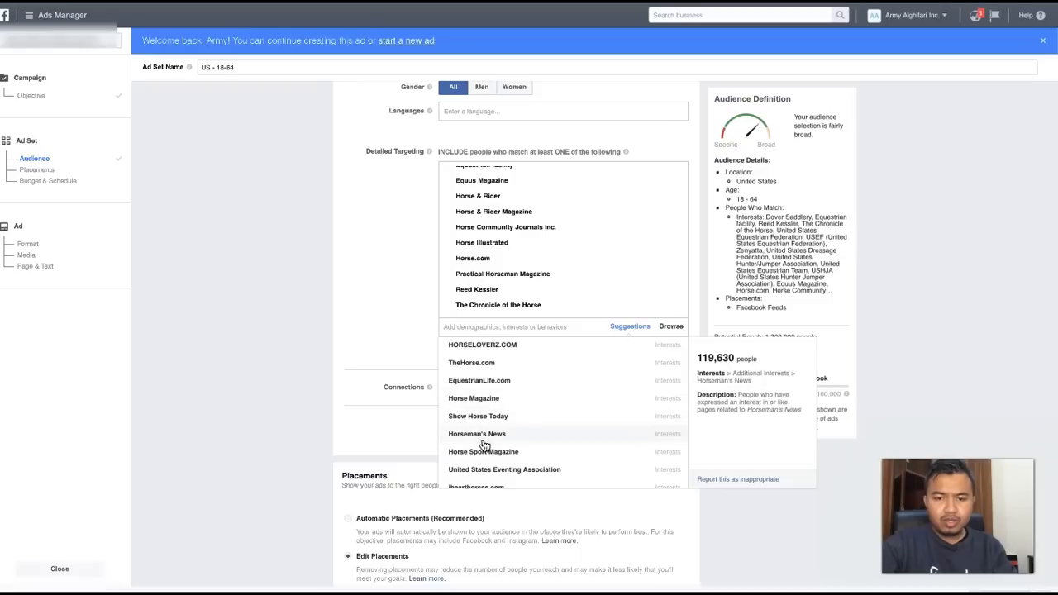
{"action": "scroll", "coordinate": [484, 434], "scroll_direction": "down", "scroll_amount": 1}
{"action": "scroll", "coordinate": [494, 466], "scroll_direction": "down", "scroll_amount": 1}
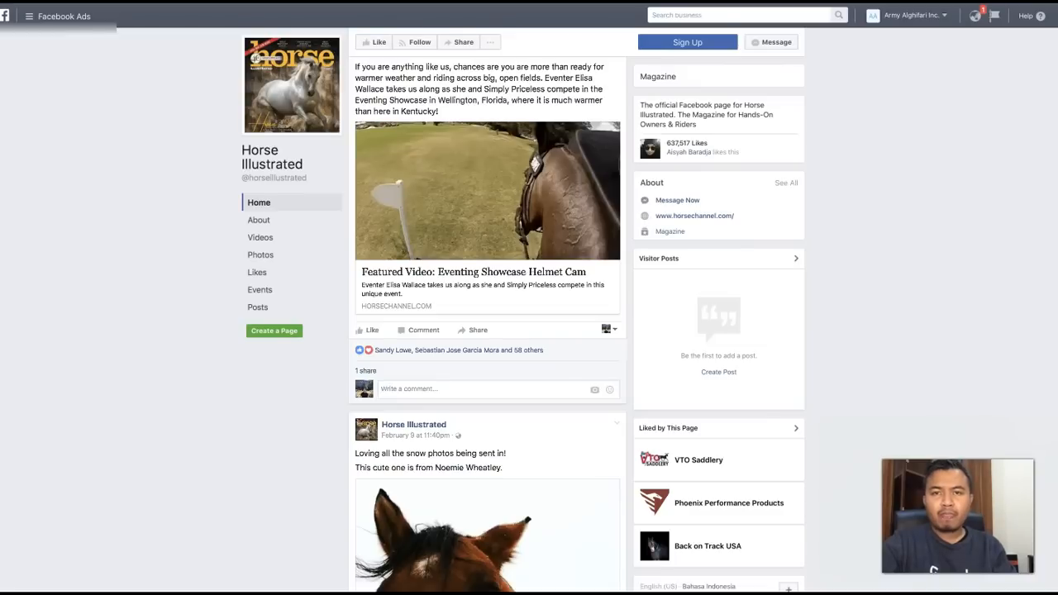
- Search the web for ihearthorses, open the I Heart Horses website and dismiss its newsletter sign-up
{"action": "key", "text": "super+l"}
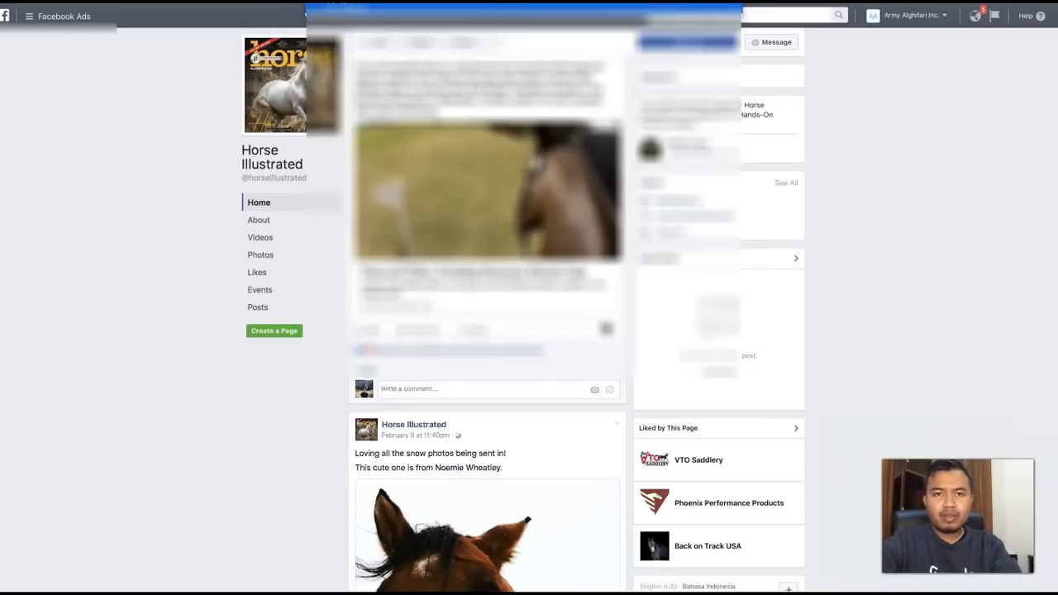
{"action": "type", "text": "ihearthorses"}
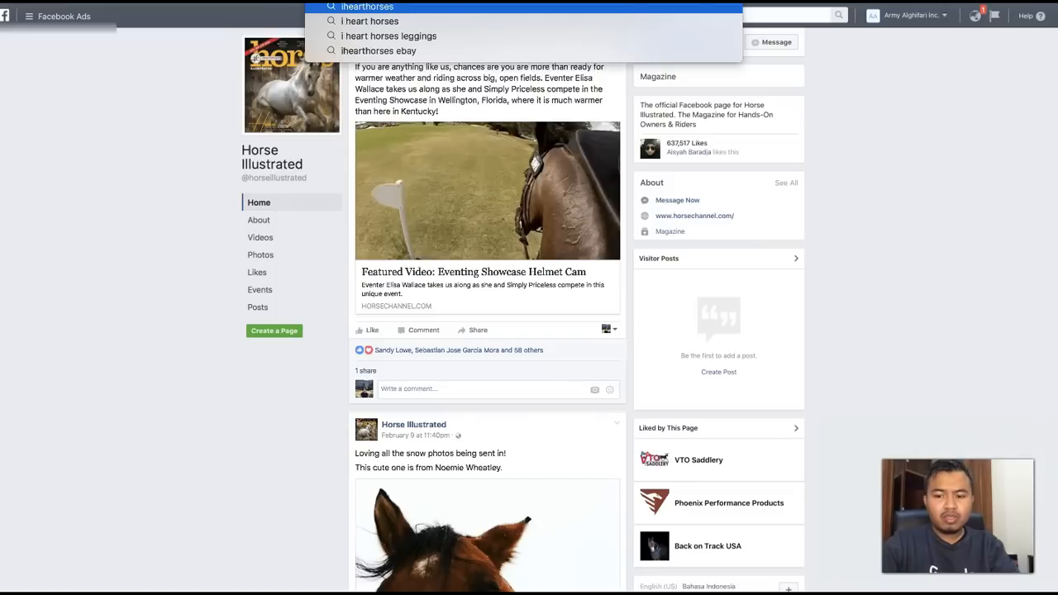
{"action": "key", "text": "Return"}
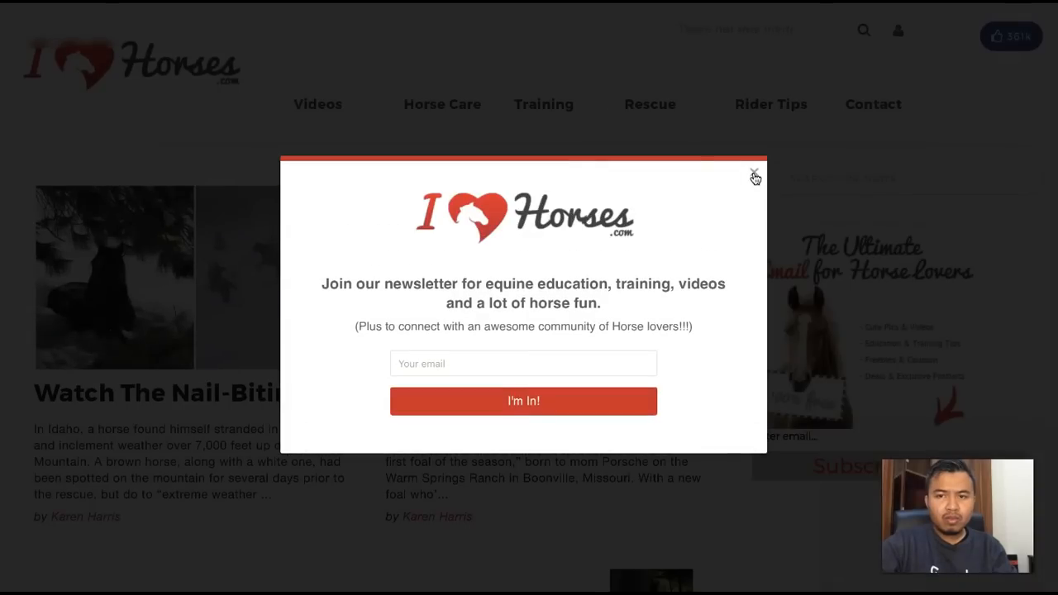
{"action": "left_click", "coordinate": [755, 175]}
- Examine the I Heart Horses home page, from its articles to the categories and Facebook page box in the footer
{"action": "scroll", "coordinate": [464, 362], "scroll_direction": "down", "scroll_amount": 2}
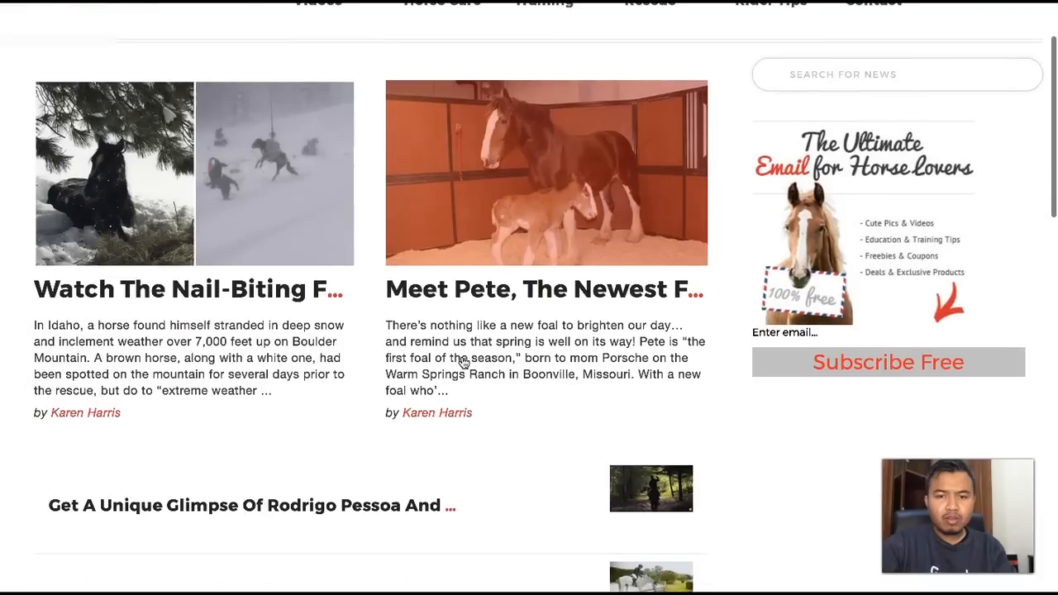
{"action": "scroll", "coordinate": [497, 425], "scroll_direction": "down", "scroll_amount": 2}
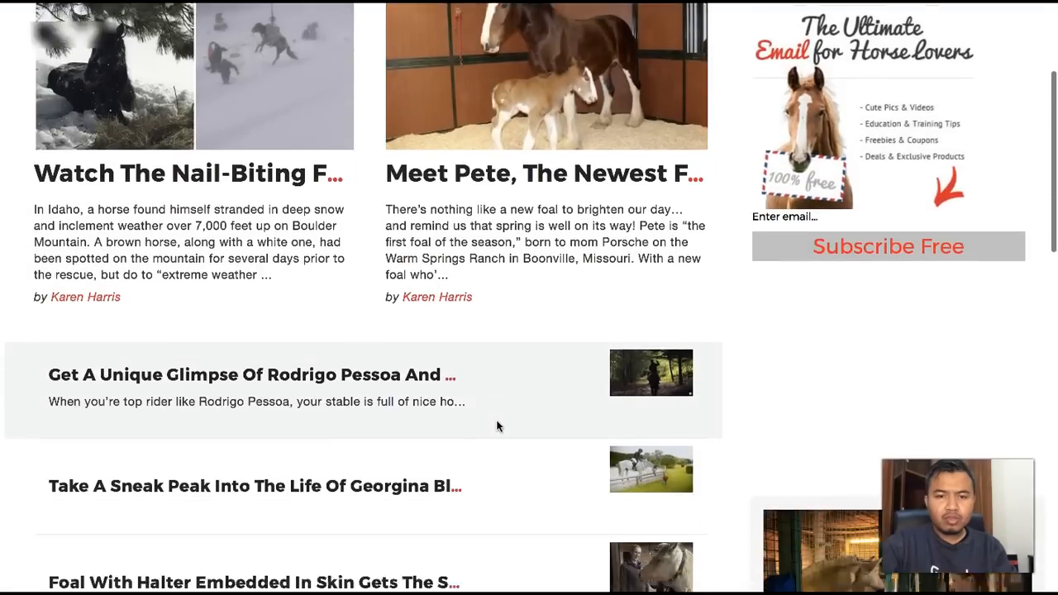
{"action": "scroll", "coordinate": [497, 426], "scroll_direction": "down", "scroll_amount": 5}
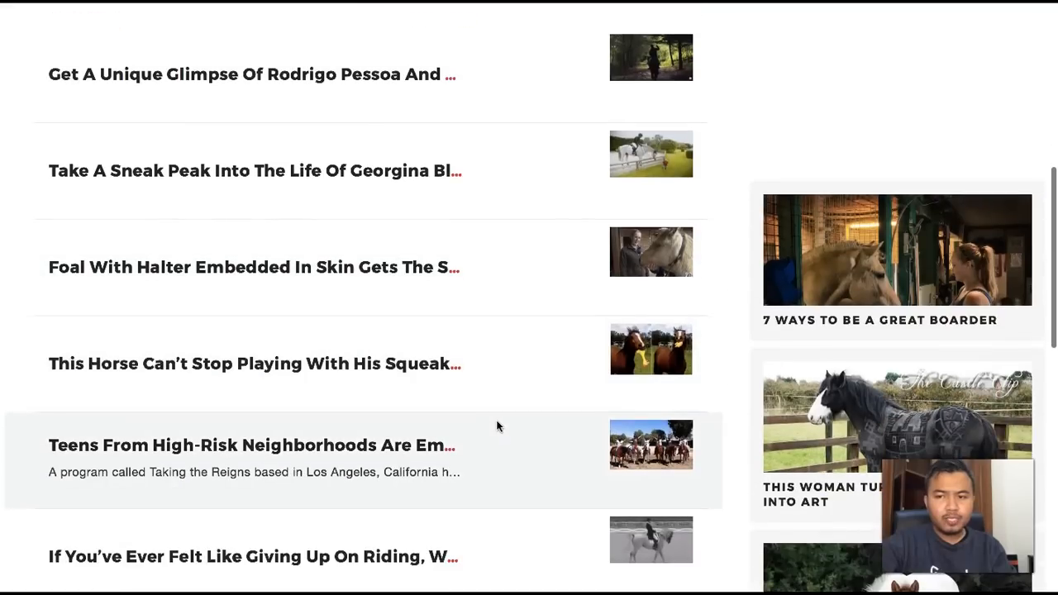
{"action": "scroll", "coordinate": [497, 426], "scroll_direction": "down", "scroll_amount": 1}
{"action": "scroll", "coordinate": [497, 426], "scroll_direction": "down", "scroll_amount": 1}
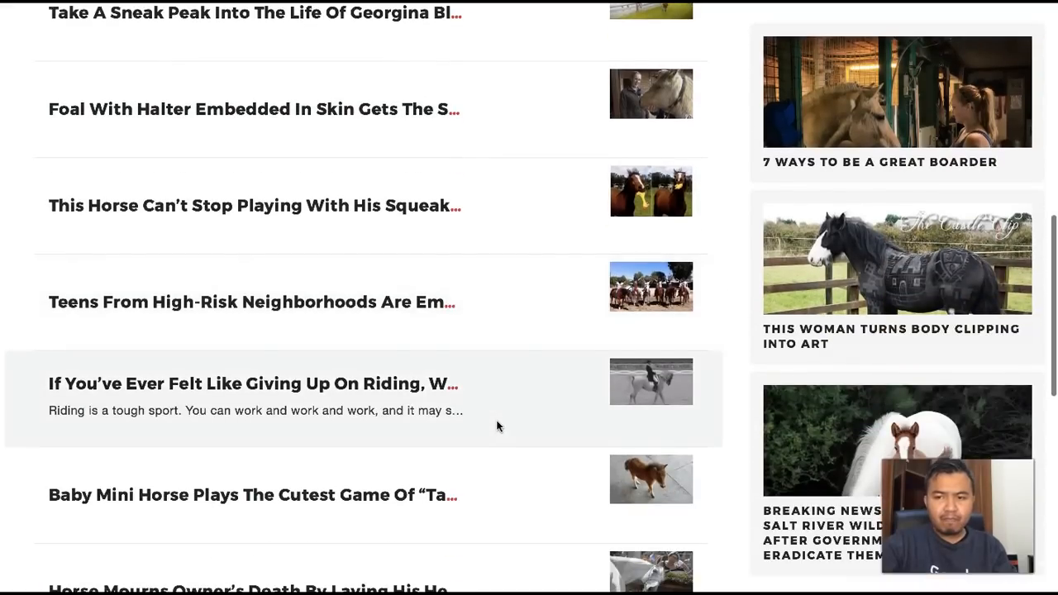
{"action": "scroll", "coordinate": [497, 426], "scroll_direction": "down", "scroll_amount": 2}
{"action": "scroll", "coordinate": [497, 426], "scroll_direction": "down", "scroll_amount": 8}
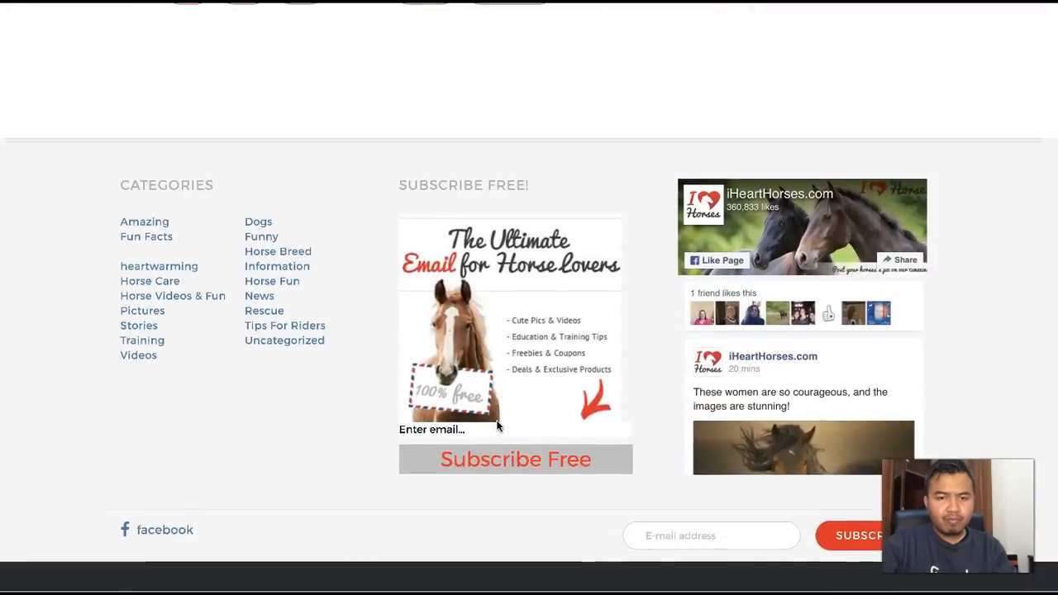
{"action": "scroll", "coordinate": [497, 426], "scroll_direction": "up", "scroll_amount": 15}
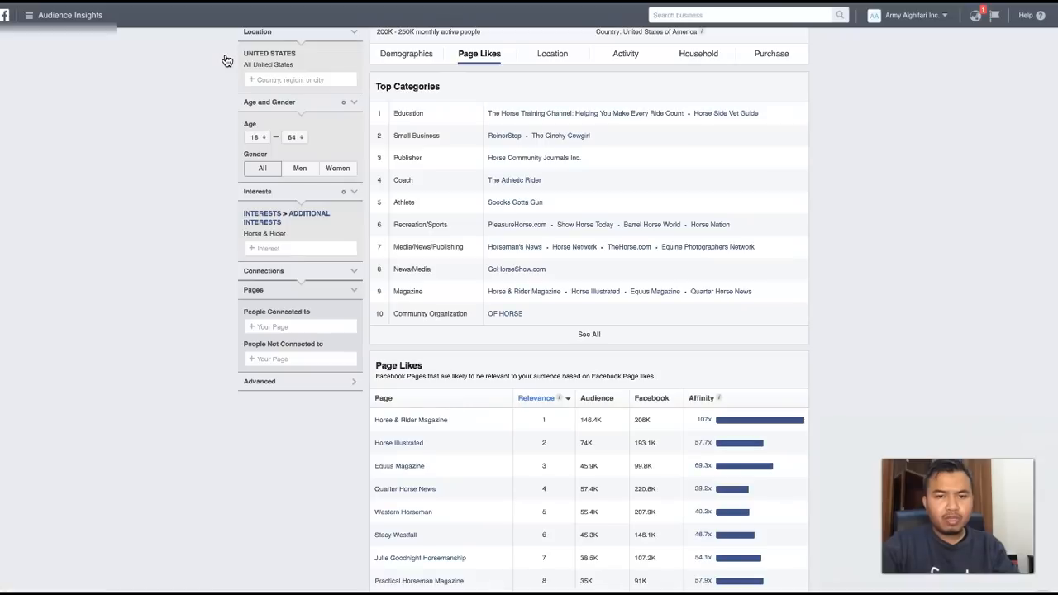
- Switch to Audience Insights and replace the Horse & Rider interest with ihearthorses.com
{"action": "left_click", "coordinate": [354, 234]}
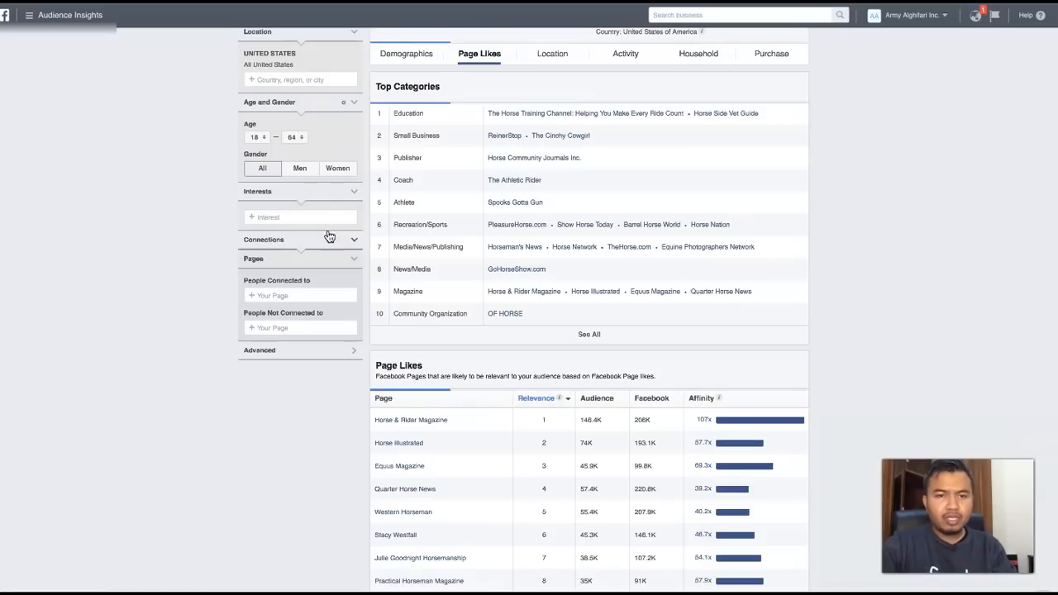
{"action": "left_click", "coordinate": [285, 217]}
{"action": "type", "text": "ihea"}
{"action": "type", "text": "rtra"}
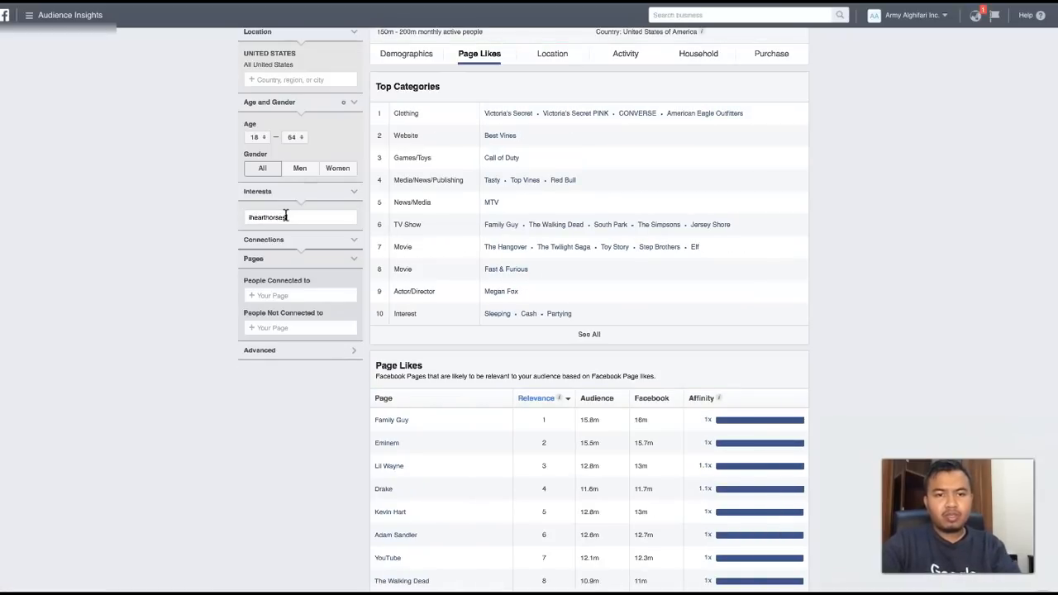
{"action": "type", "text": "rses"}
{"action": "left_click", "coordinate": [284, 234]}
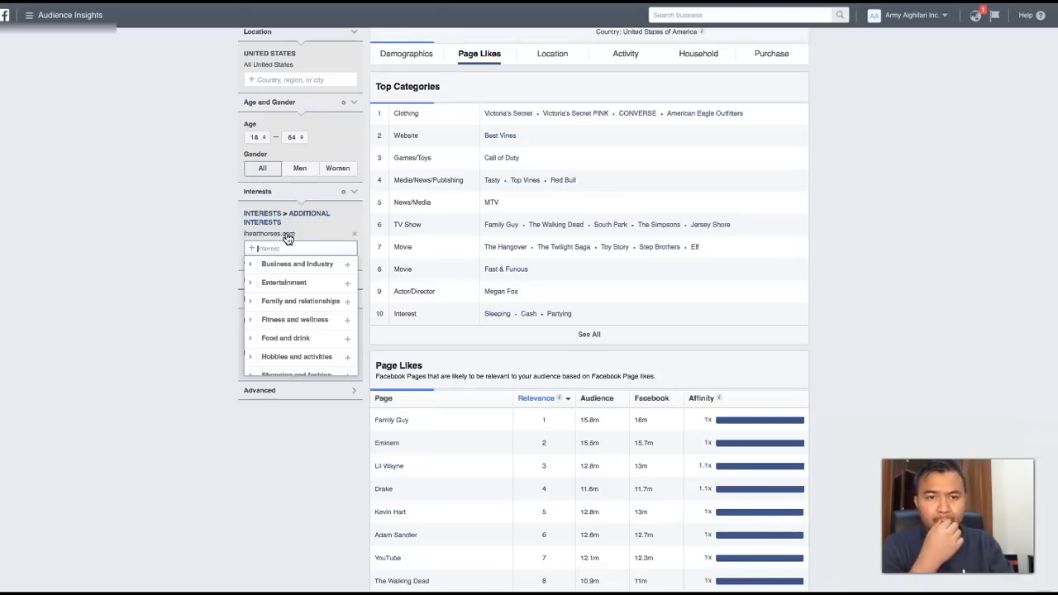
{"action": "left_click", "coordinate": [167, 241]}
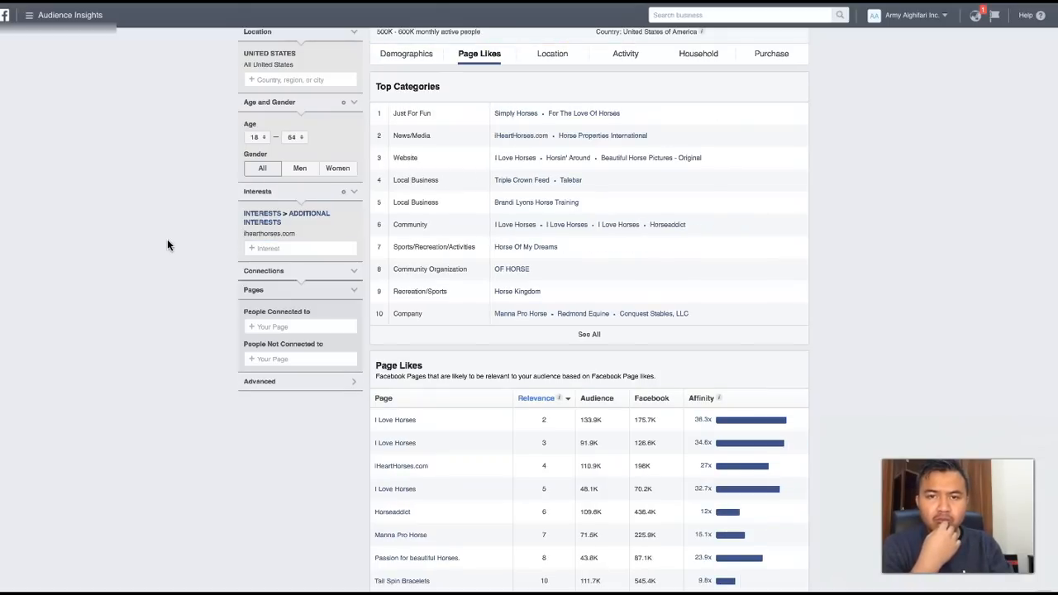
- Review the ihearthorses.com audience's size, top categories and page likes, and open the iHeartHorses.com page
{"action": "scroll", "coordinate": [168, 241], "scroll_direction": "down", "scroll_amount": 1}
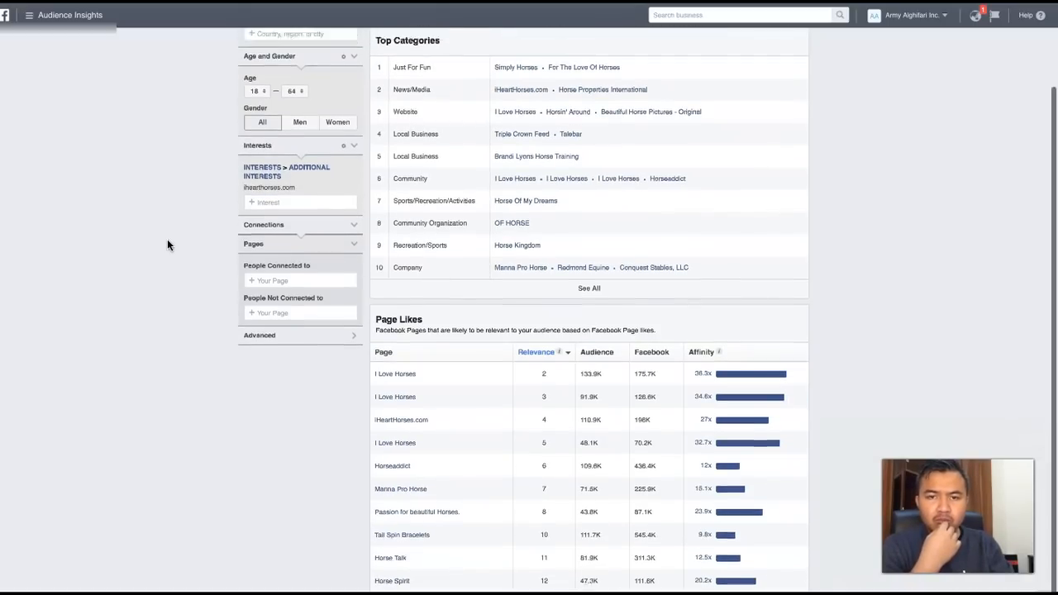
{"action": "scroll", "coordinate": [167, 241], "scroll_direction": "up", "scroll_amount": 2}
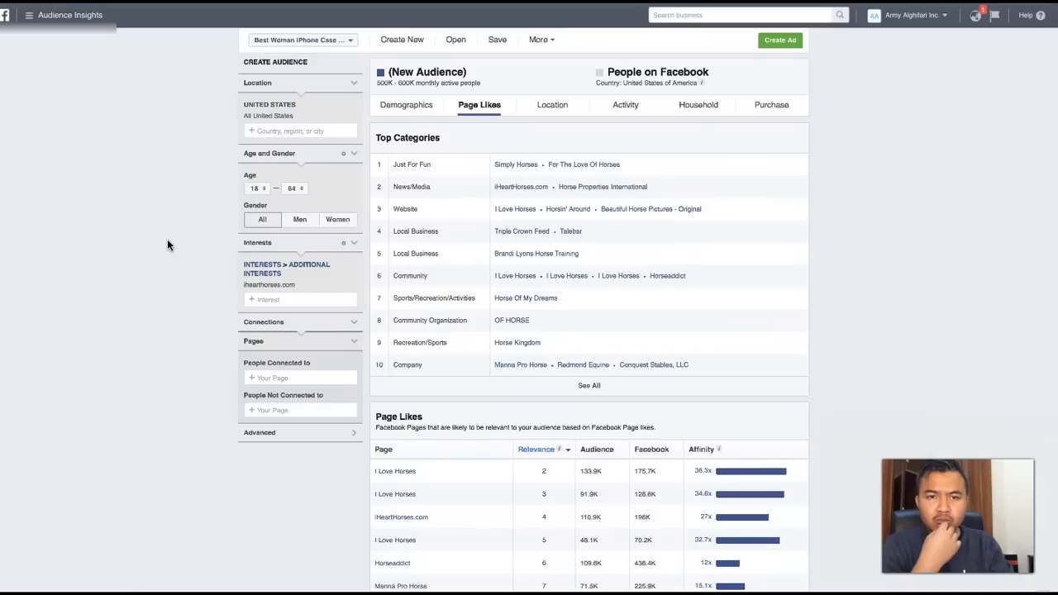
{"action": "scroll", "coordinate": [168, 241], "scroll_direction": "down", "scroll_amount": 2}
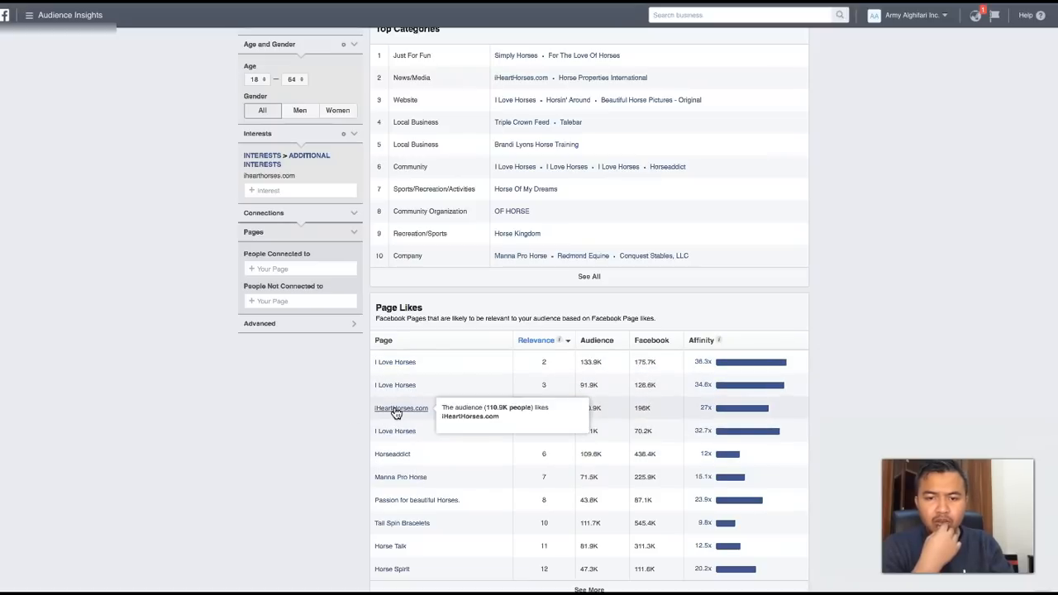
{"action": "scroll", "coordinate": [347, 416], "scroll_direction": "up", "scroll_amount": 3}
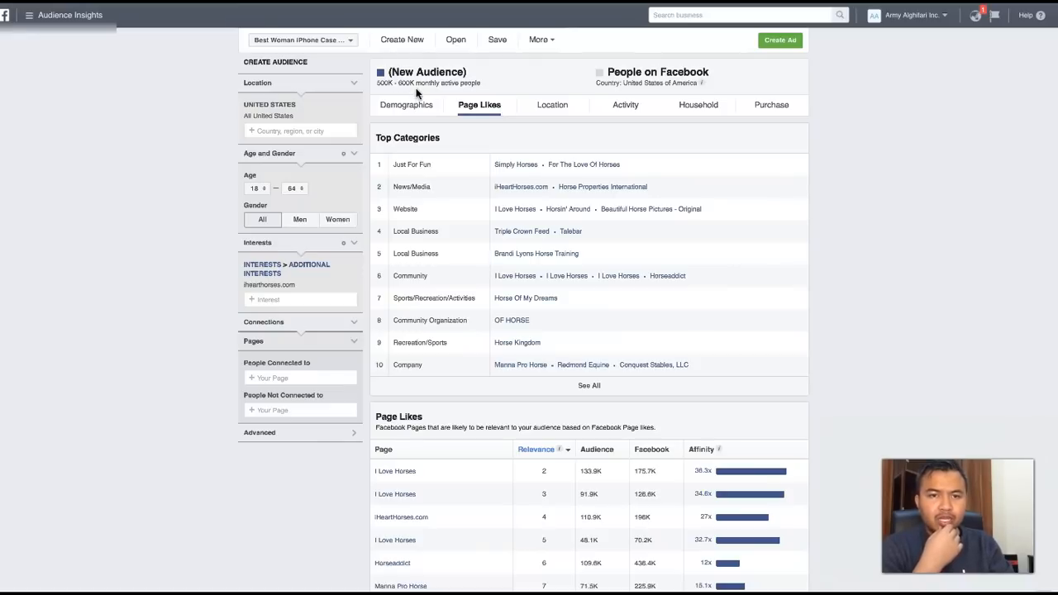
{"action": "scroll", "coordinate": [419, 174], "scroll_direction": "down", "scroll_amount": 3}
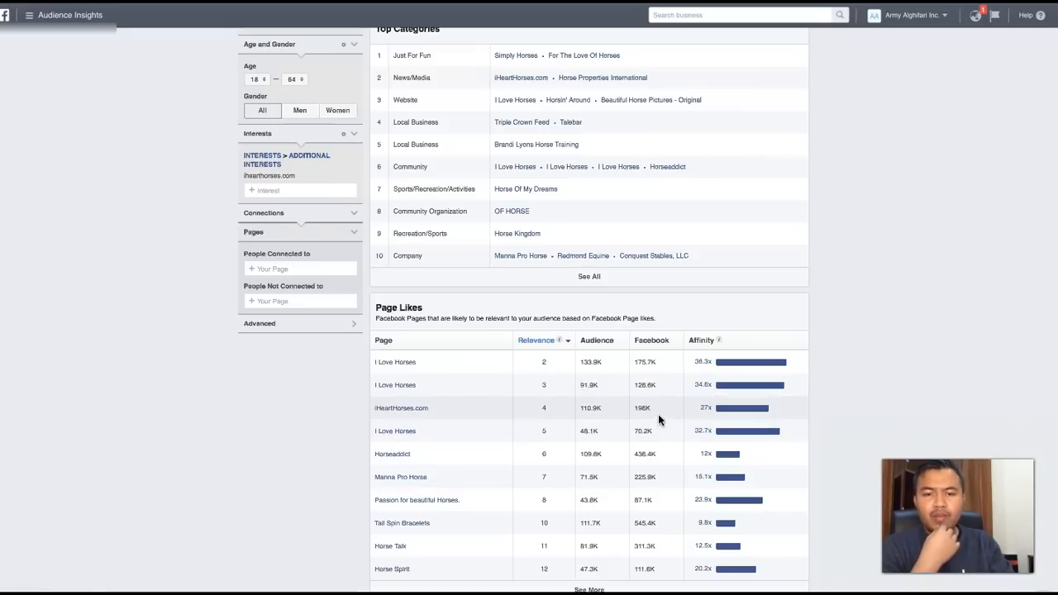
{"action": "mouse_move", "coordinate": [412, 416]}
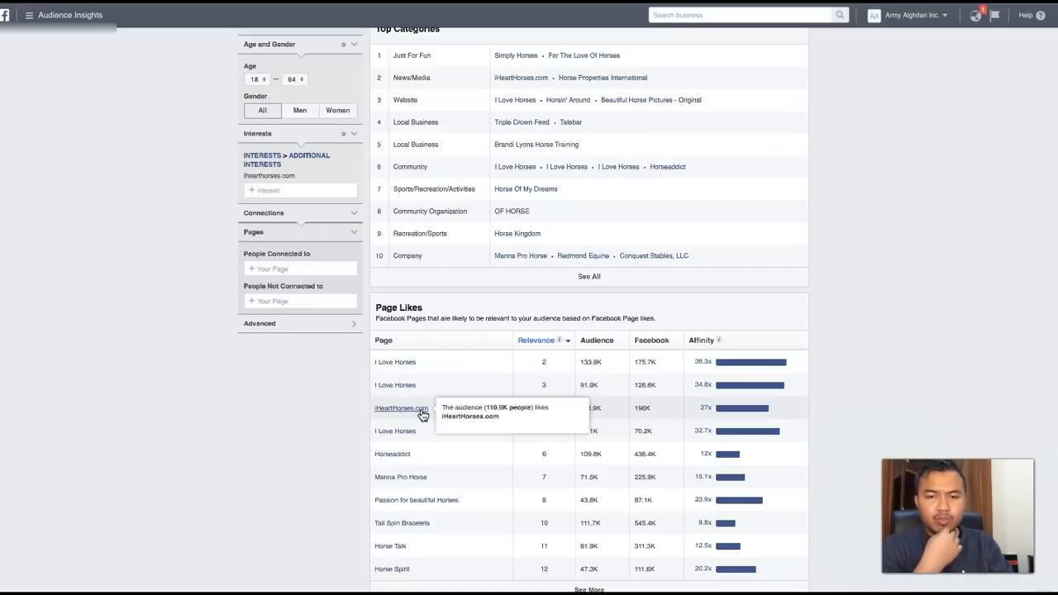
{"action": "left_click", "coordinate": [421, 412]}
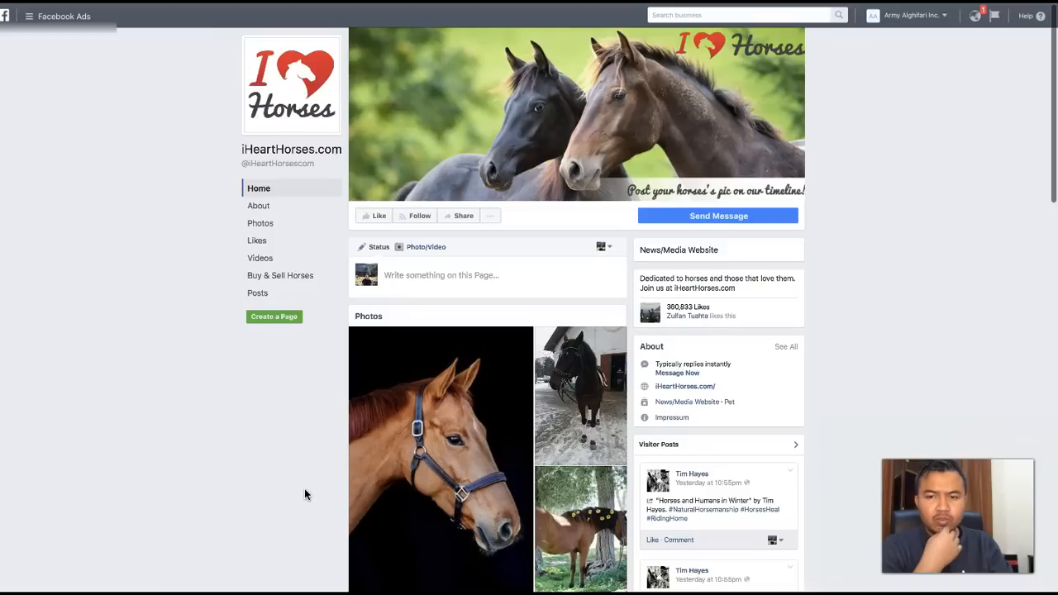
- Examine the iHeartHorses.com Facebook page, from its photos and videos through its recent posts and their engagement
{"action": "scroll", "coordinate": [305, 489], "scroll_direction": "down", "scroll_amount": 1}
{"action": "scroll", "coordinate": [305, 490], "scroll_direction": "down", "scroll_amount": 5}
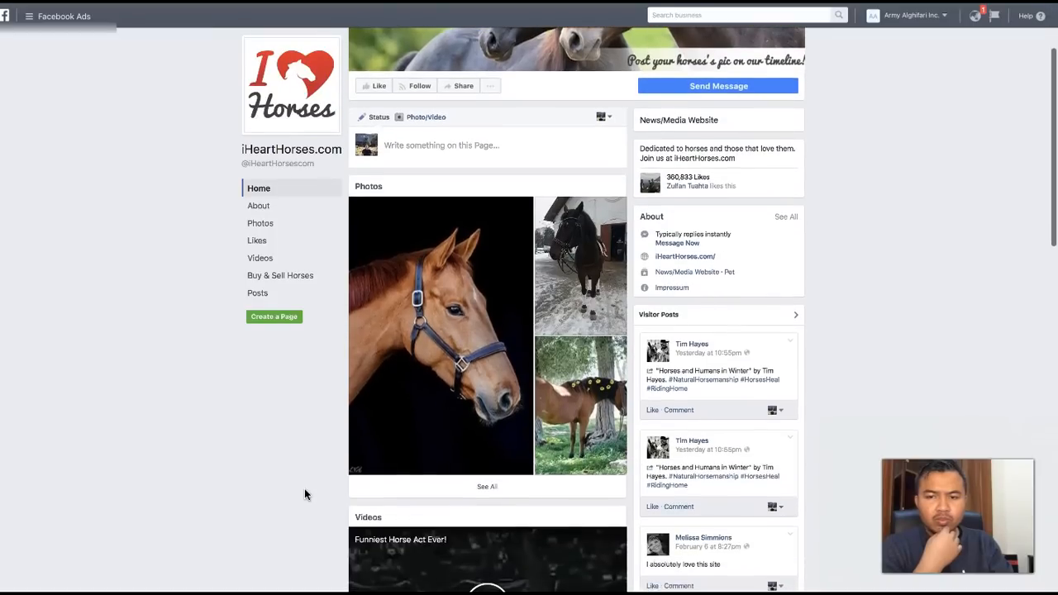
{"action": "scroll", "coordinate": [305, 490], "scroll_direction": "down", "scroll_amount": 4}
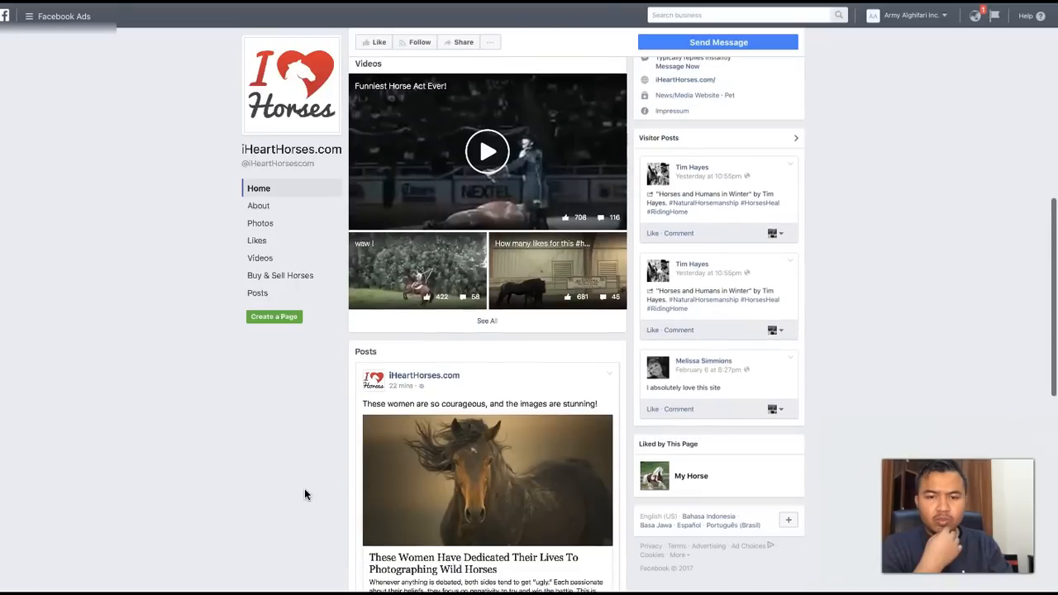
{"action": "scroll", "coordinate": [305, 490], "scroll_direction": "down", "scroll_amount": 4}
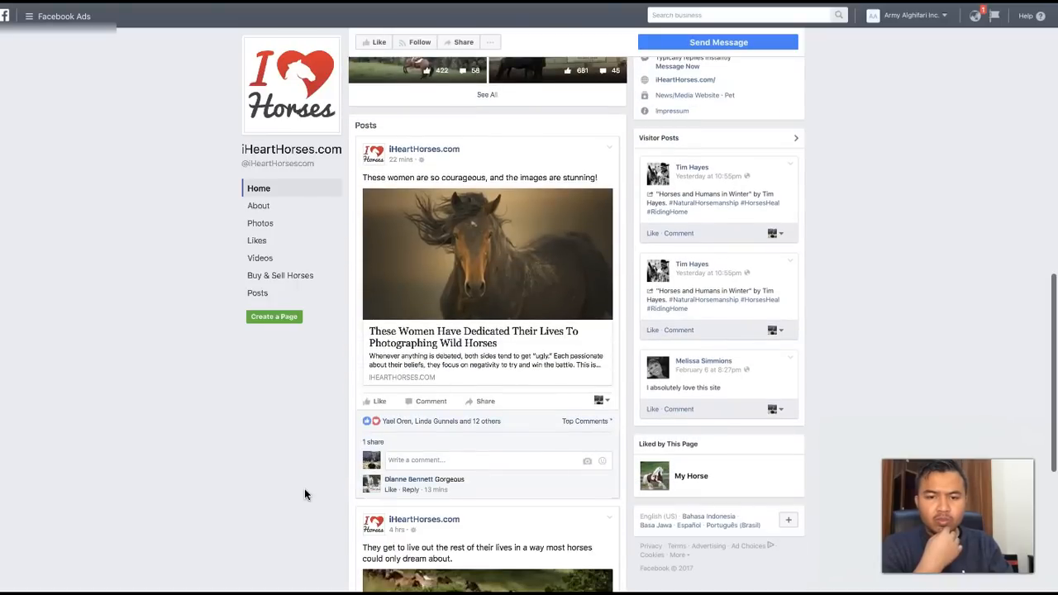
{"action": "scroll", "coordinate": [305, 489], "scroll_direction": "down", "scroll_amount": 3}
{"action": "scroll", "coordinate": [305, 489], "scroll_direction": "down", "scroll_amount": 2}
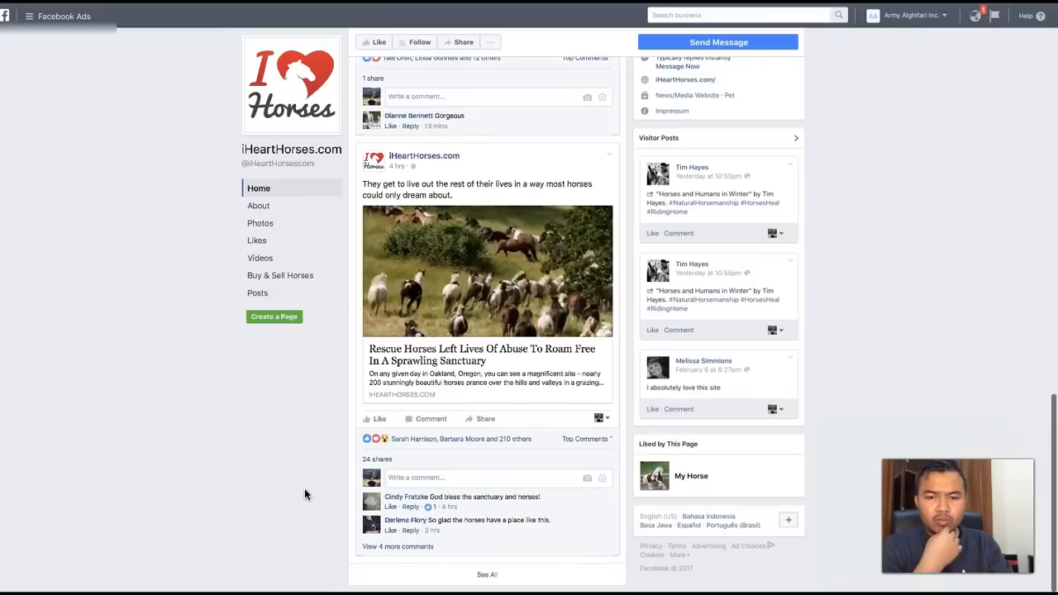
{"action": "scroll", "coordinate": [304, 489], "scroll_direction": "down", "scroll_amount": 1}
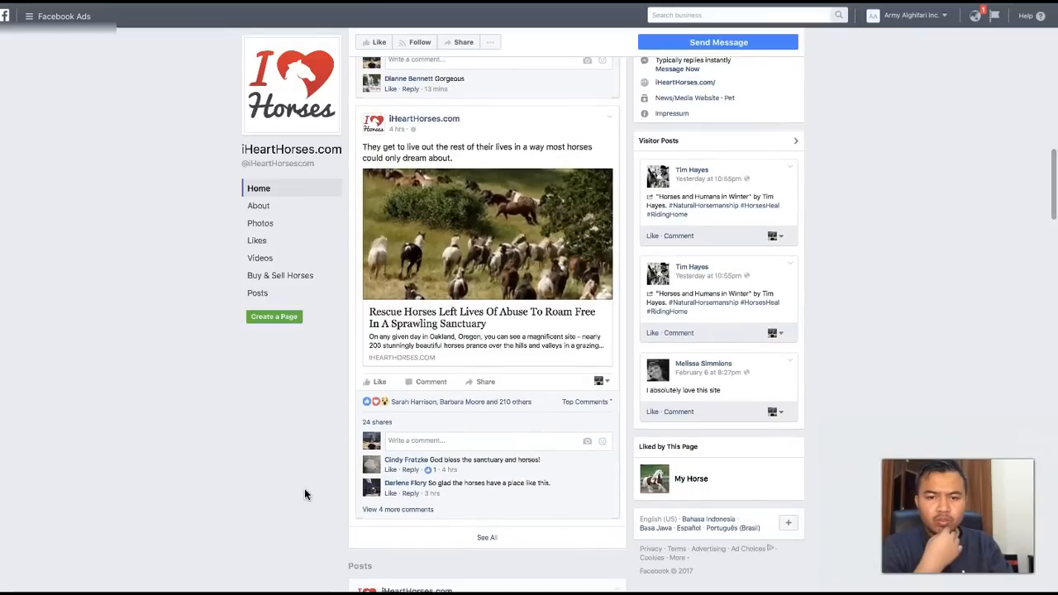
{"action": "scroll", "coordinate": [304, 489], "scroll_direction": "down", "scroll_amount": 2}
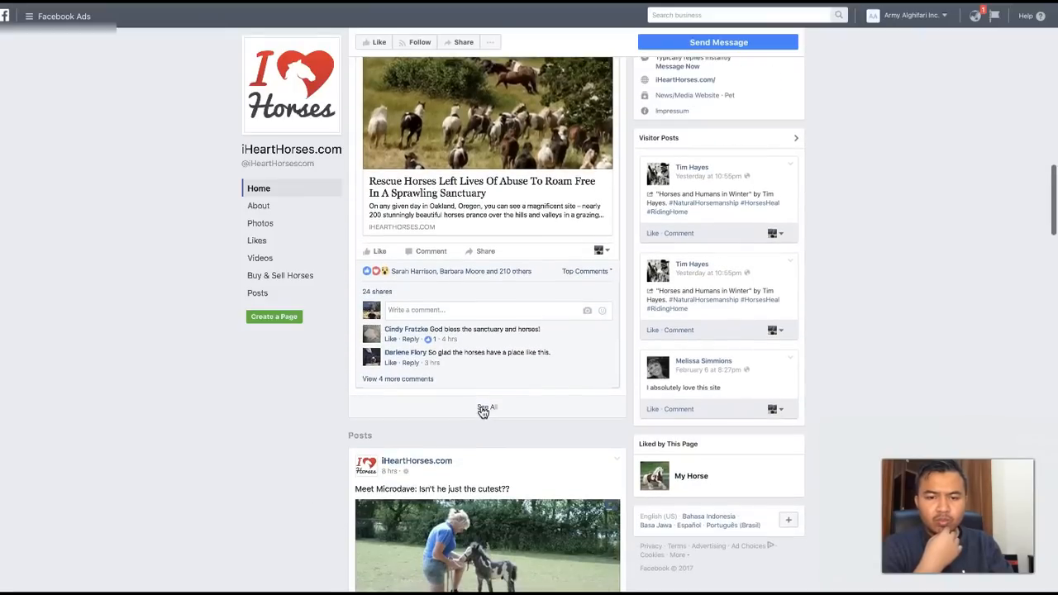
{"action": "scroll", "coordinate": [484, 411], "scroll_direction": "down", "scroll_amount": 5}
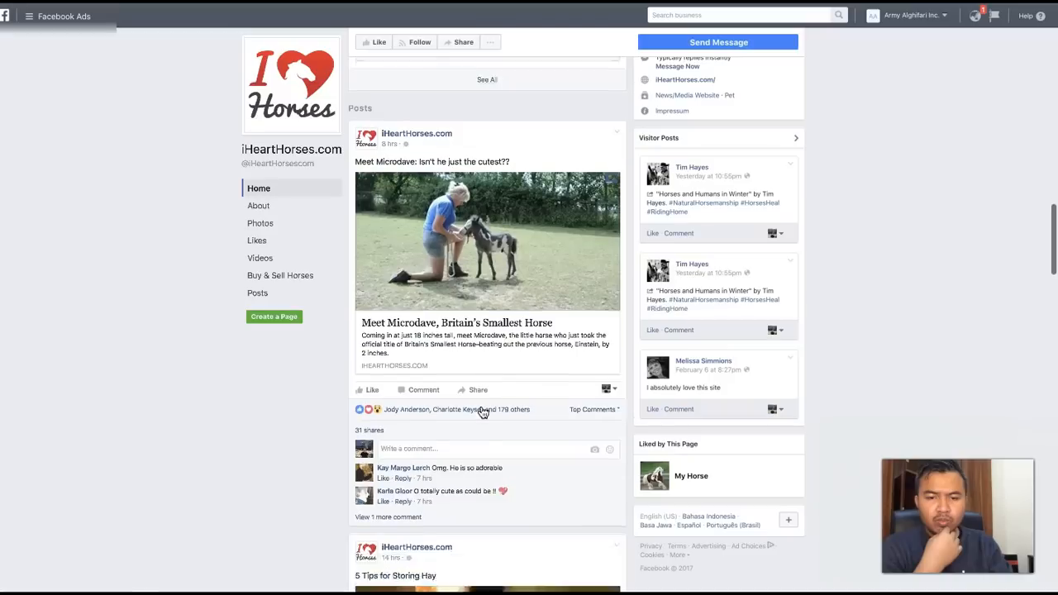
{"action": "scroll", "coordinate": [484, 411], "scroll_direction": "down", "scroll_amount": 4}
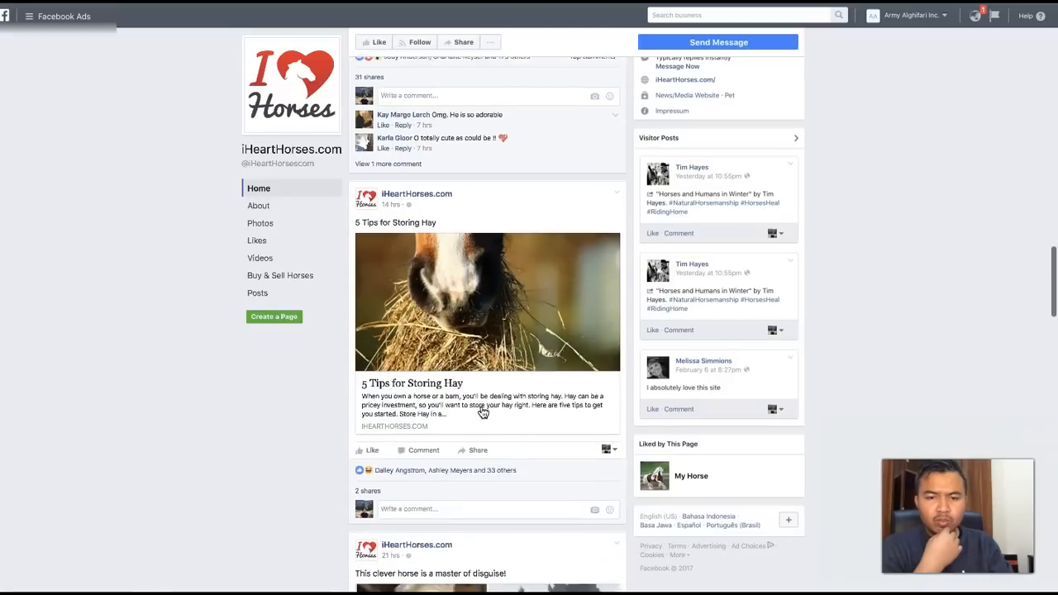
{"action": "scroll", "coordinate": [484, 411], "scroll_direction": "down", "scroll_amount": 5}
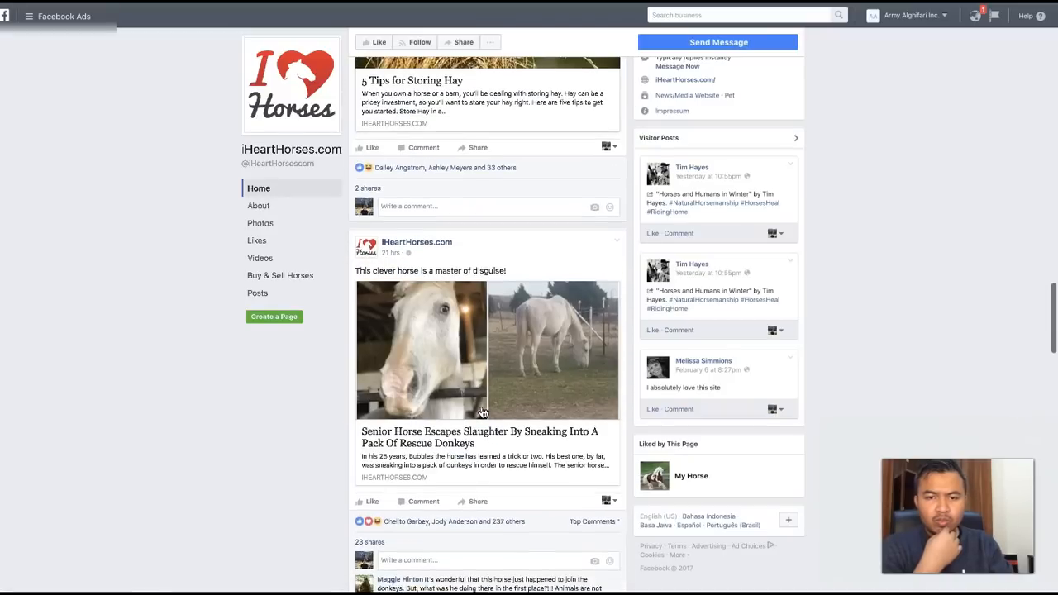
{"action": "scroll", "coordinate": [483, 411], "scroll_direction": "down", "scroll_amount": 5}
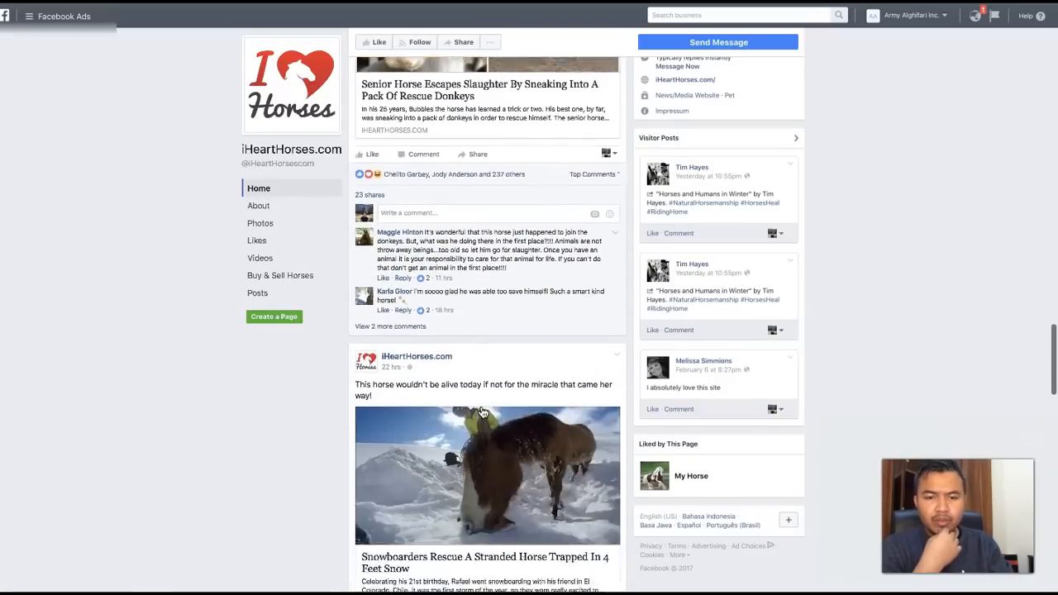
{"action": "scroll", "coordinate": [483, 411], "scroll_direction": "down", "scroll_amount": 4}
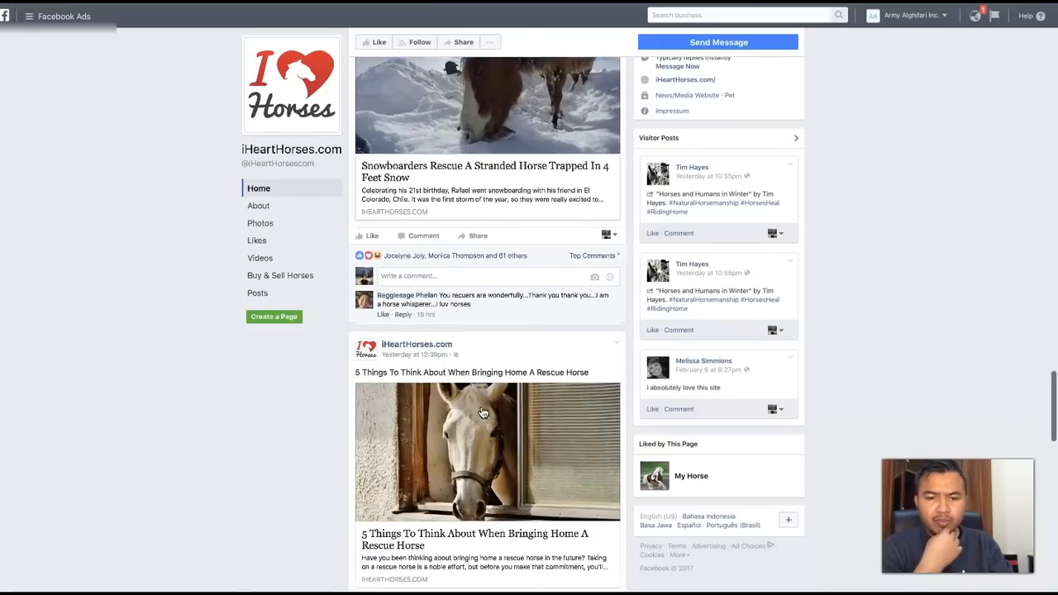
{"action": "scroll", "coordinate": [484, 411], "scroll_direction": "down", "scroll_amount": 4}
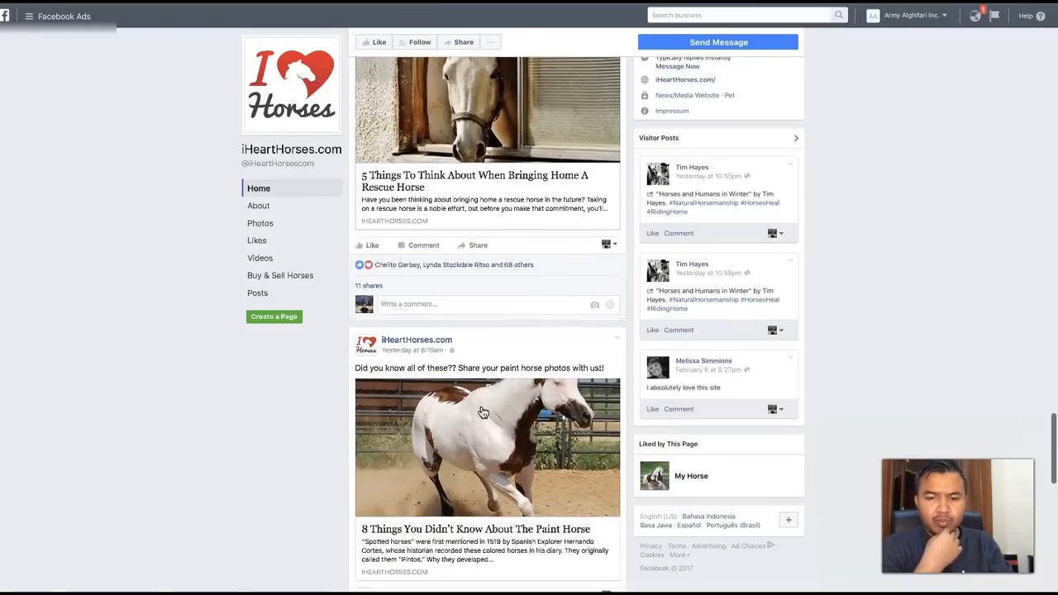
{"action": "scroll", "coordinate": [484, 411], "scroll_direction": "down", "scroll_amount": 4}
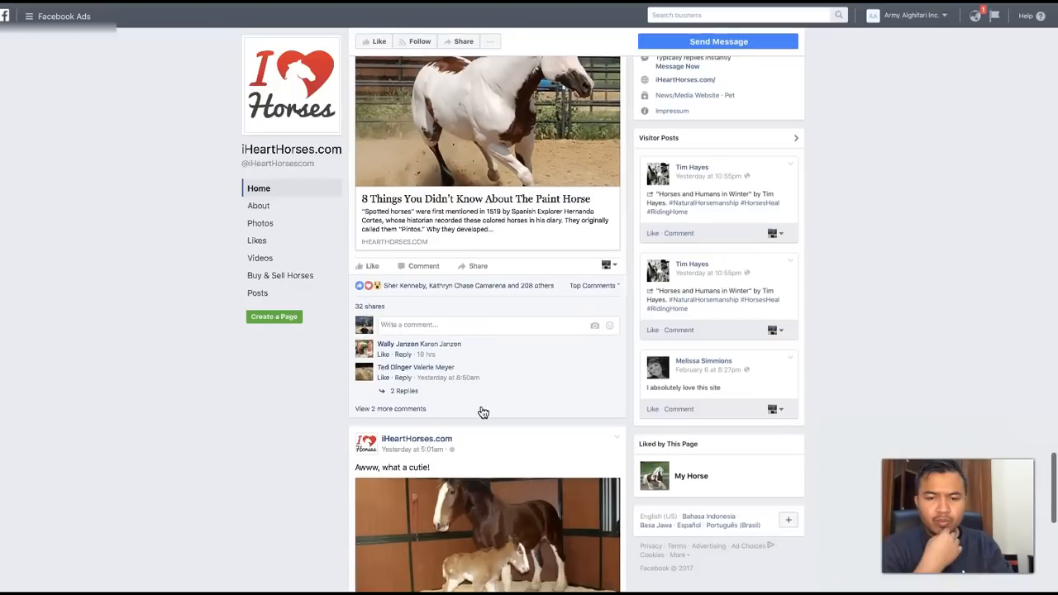
{"action": "scroll", "coordinate": [483, 412], "scroll_direction": "down", "scroll_amount": 4}
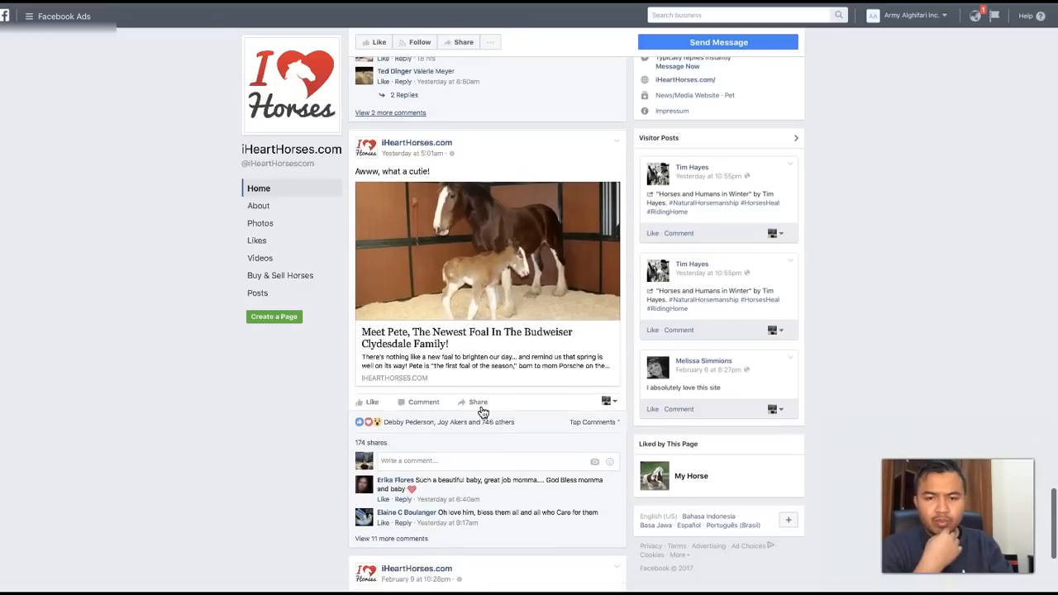
{"action": "scroll", "coordinate": [484, 411], "scroll_direction": "down", "scroll_amount": 4}
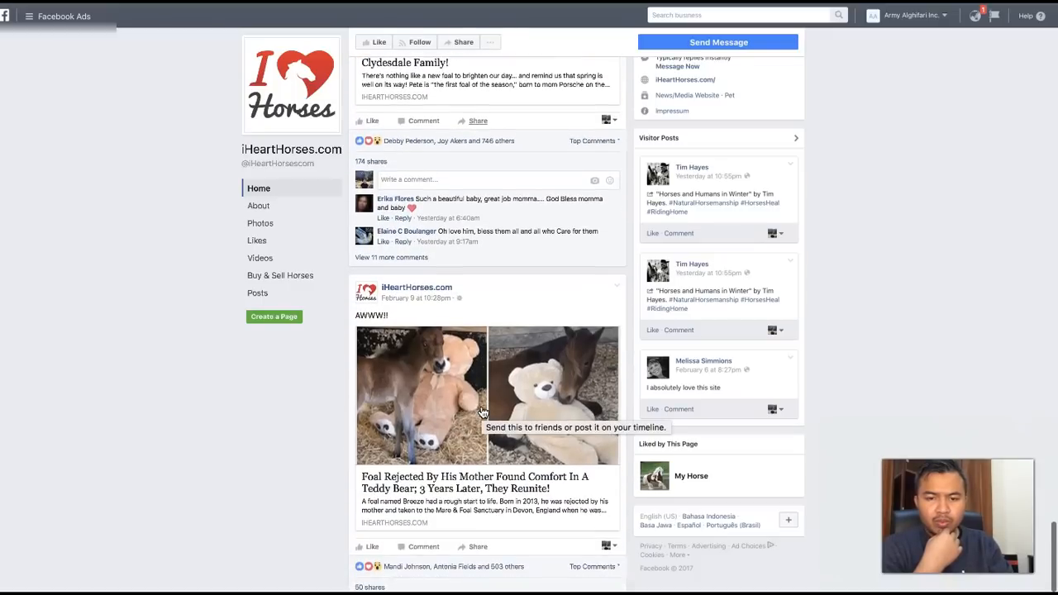
{"action": "scroll", "coordinate": [483, 411], "scroll_direction": "up", "scroll_amount": 5}
{"action": "scroll", "coordinate": [484, 411], "scroll_direction": "down", "scroll_amount": 5}
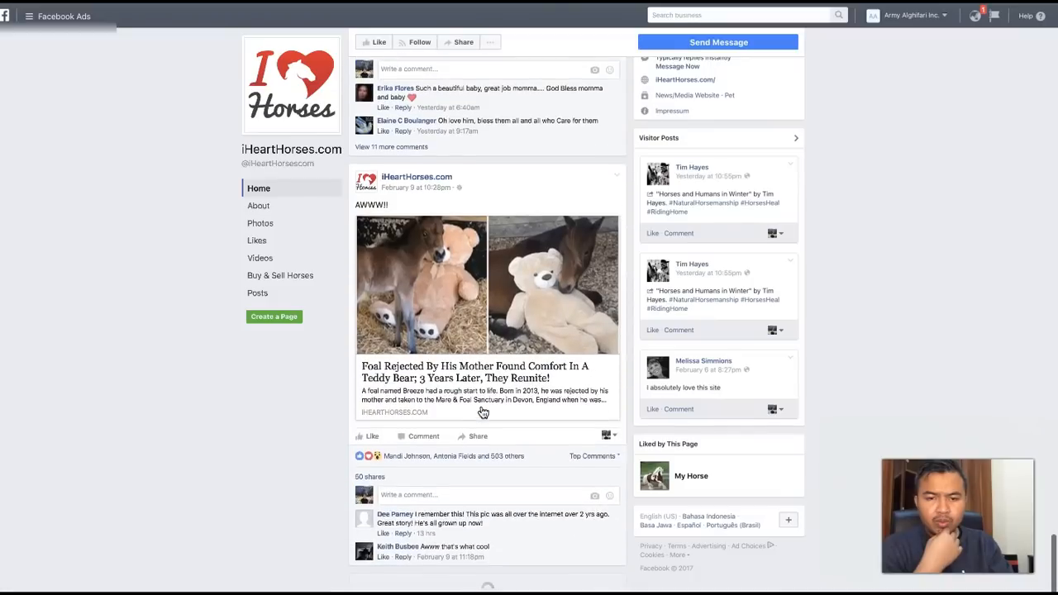
{"action": "scroll", "coordinate": [484, 411], "scroll_direction": "up", "scroll_amount": 2}
{"action": "scroll", "coordinate": [484, 413], "scroll_direction": "up", "scroll_amount": 20}
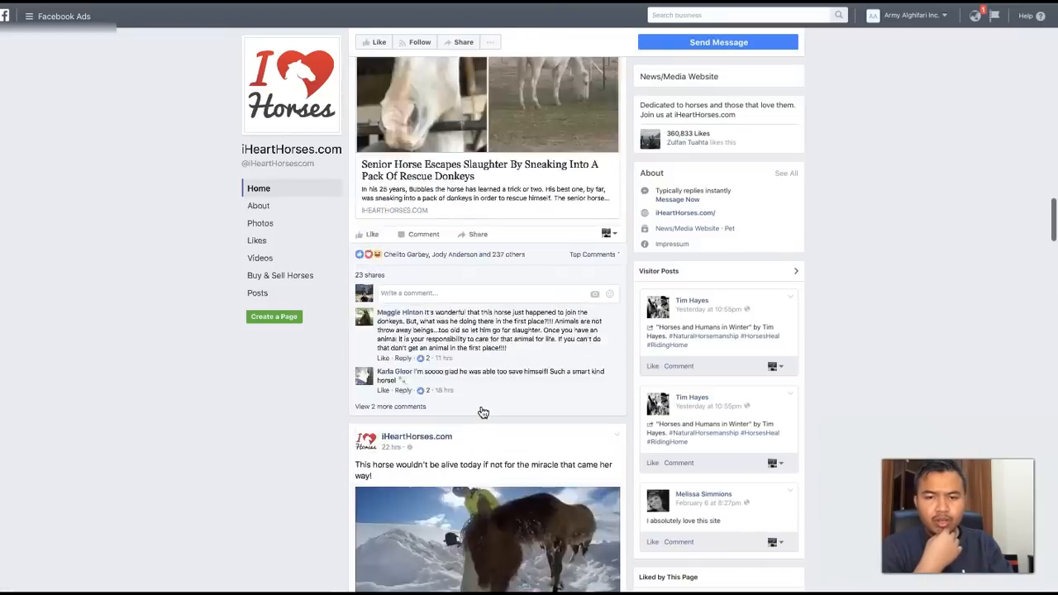
{"action": "scroll", "coordinate": [483, 413], "scroll_direction": "up", "scroll_amount": 12}
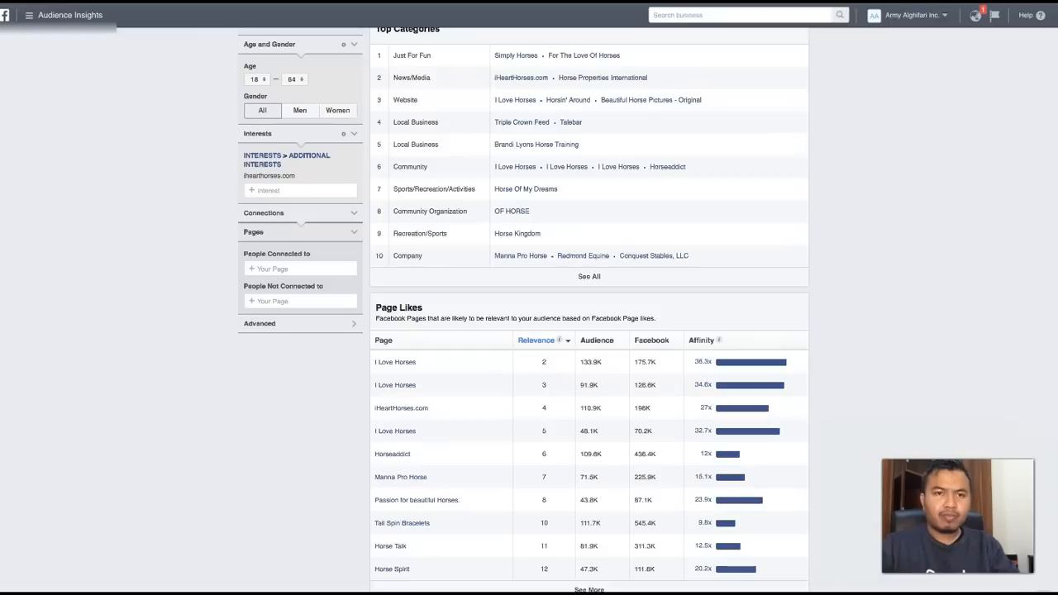
- Compare the ihearthorses.com audience's size with the audience, Facebook and affinity figures of its page likes in Audience Insights
{"action": "scroll", "coordinate": [430, 244], "scroll_direction": "up", "scroll_amount": 2}
{"action": "scroll", "coordinate": [430, 244], "scroll_direction": "up", "scroll_amount": 1}
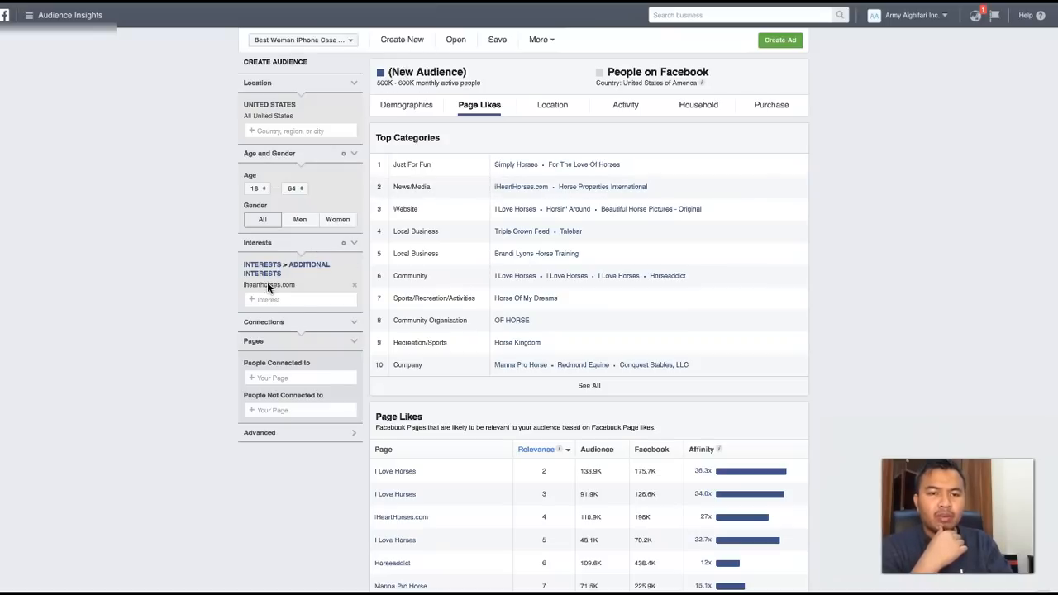
{"action": "scroll", "coordinate": [355, 475], "scroll_direction": "down", "scroll_amount": 3}
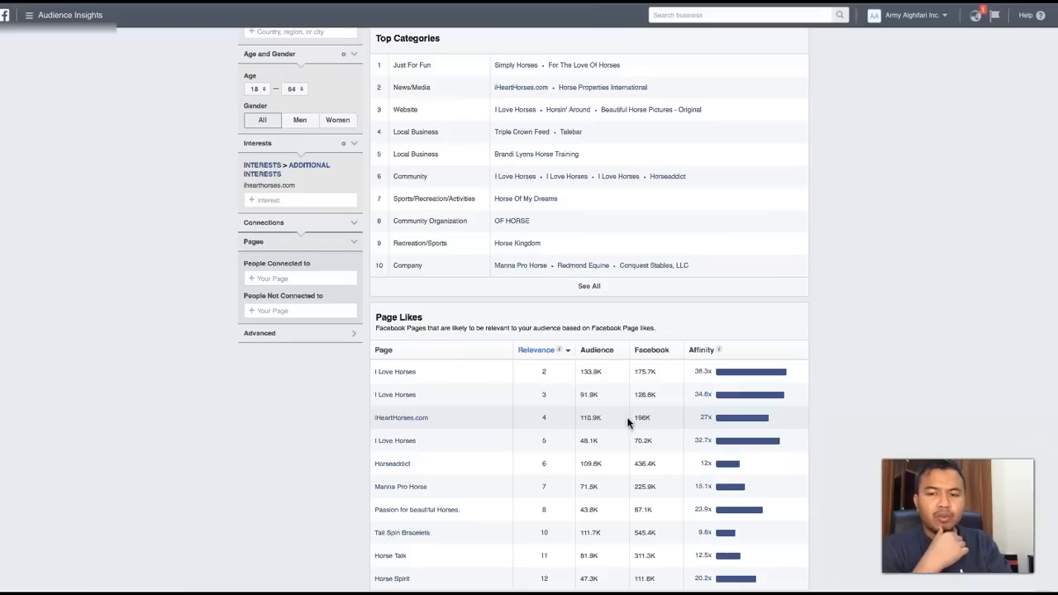
{"action": "scroll", "coordinate": [641, 416], "scroll_direction": "up", "scroll_amount": 2}
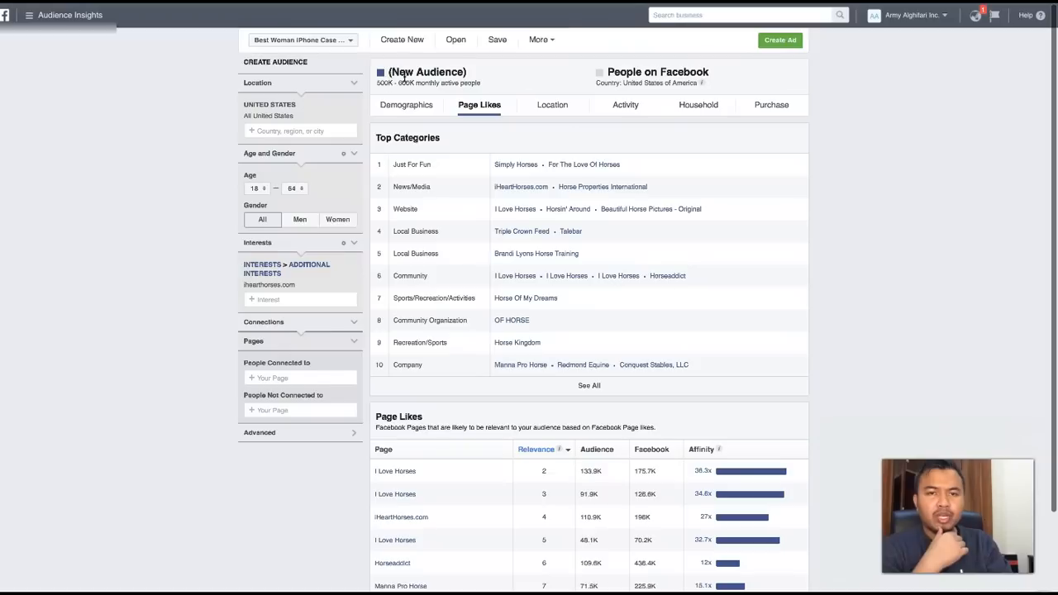
{"action": "scroll", "coordinate": [368, 200], "scroll_direction": "down", "scroll_amount": 2}
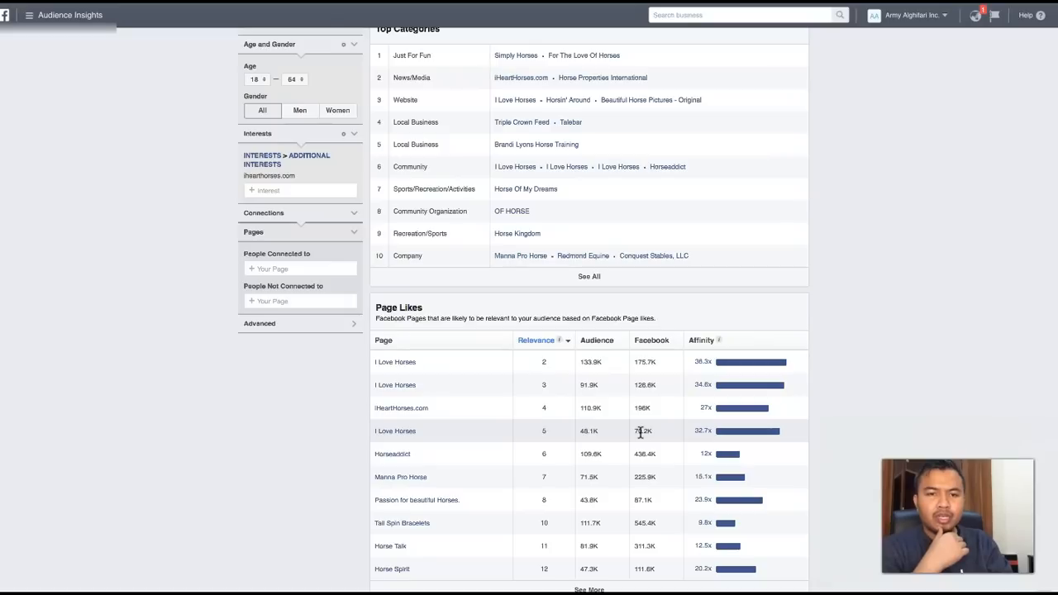
{"action": "scroll", "coordinate": [641, 431], "scroll_direction": "up", "scroll_amount": 1}
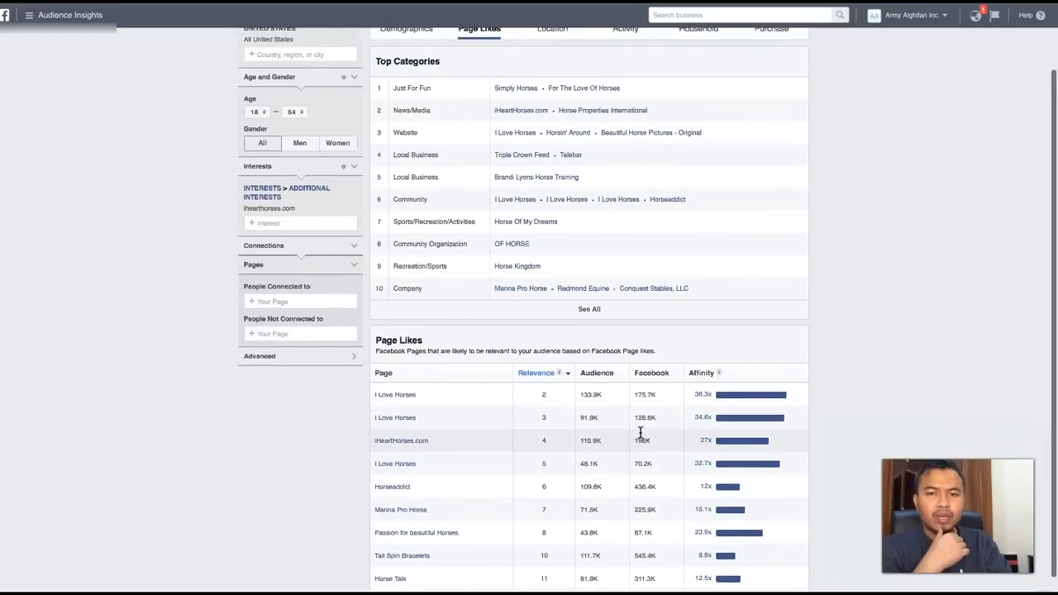
{"action": "scroll", "coordinate": [641, 432], "scroll_direction": "down", "scroll_amount": 1}
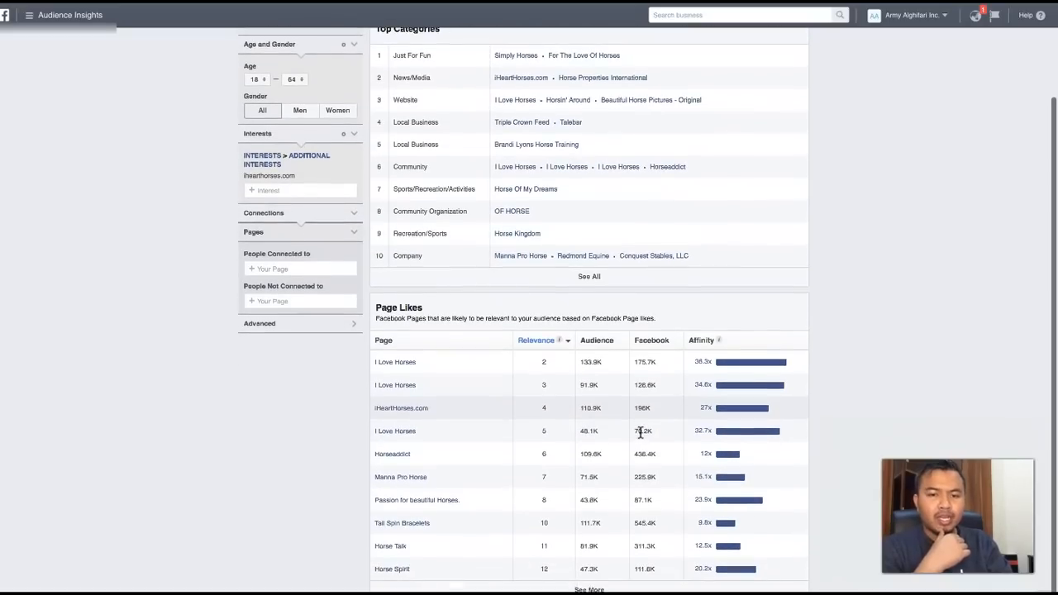
{"action": "scroll", "coordinate": [641, 432], "scroll_direction": "up", "scroll_amount": 3}
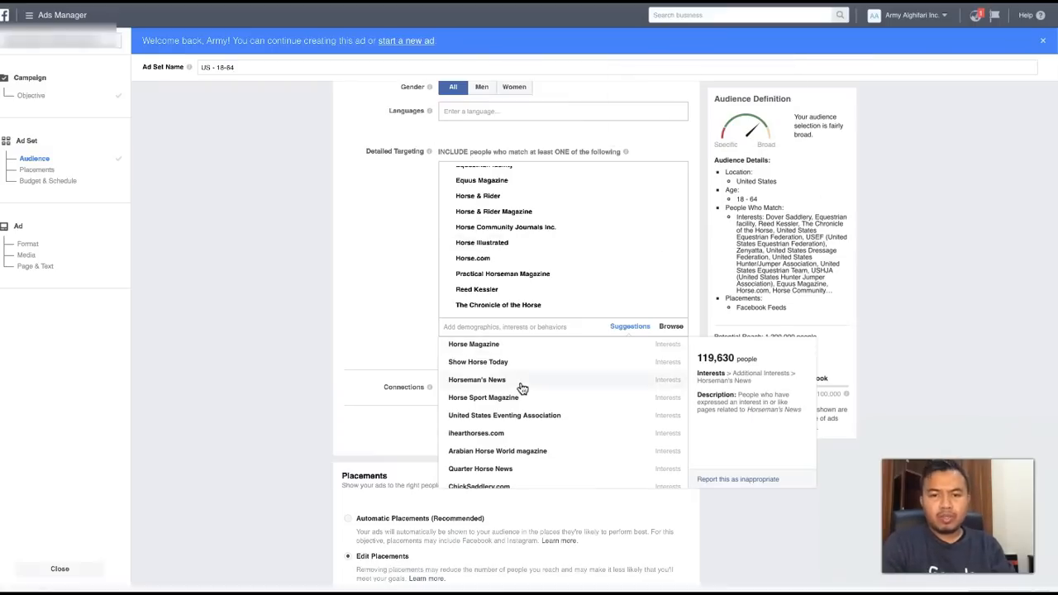
- Try adding the suggested ihearthorses.com interest to the Ads Manager ad set's detailed targeting, and remove it again
{"action": "left_click", "coordinate": [505, 435]}
{"action": "left_click", "coordinate": [374, 300]}
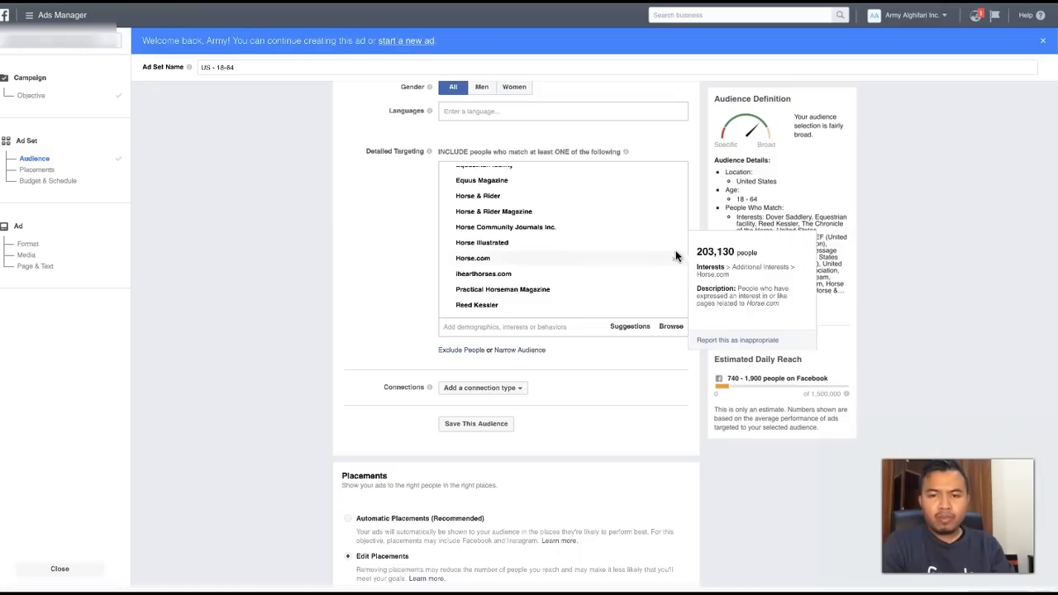
{"action": "mouse_move", "coordinate": [676, 275]}
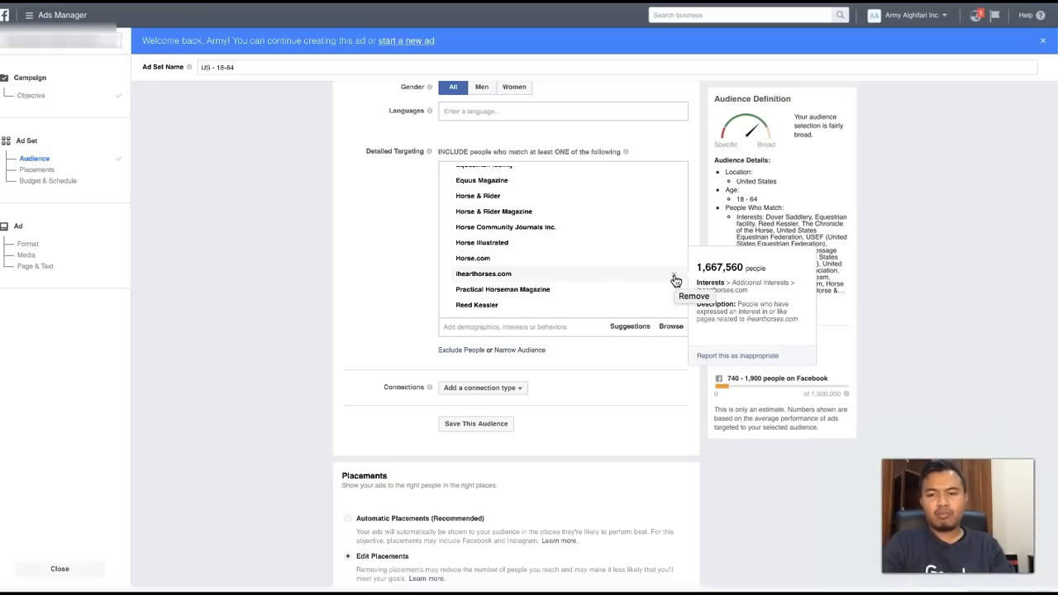
{"action": "left_click", "coordinate": [674, 278]}
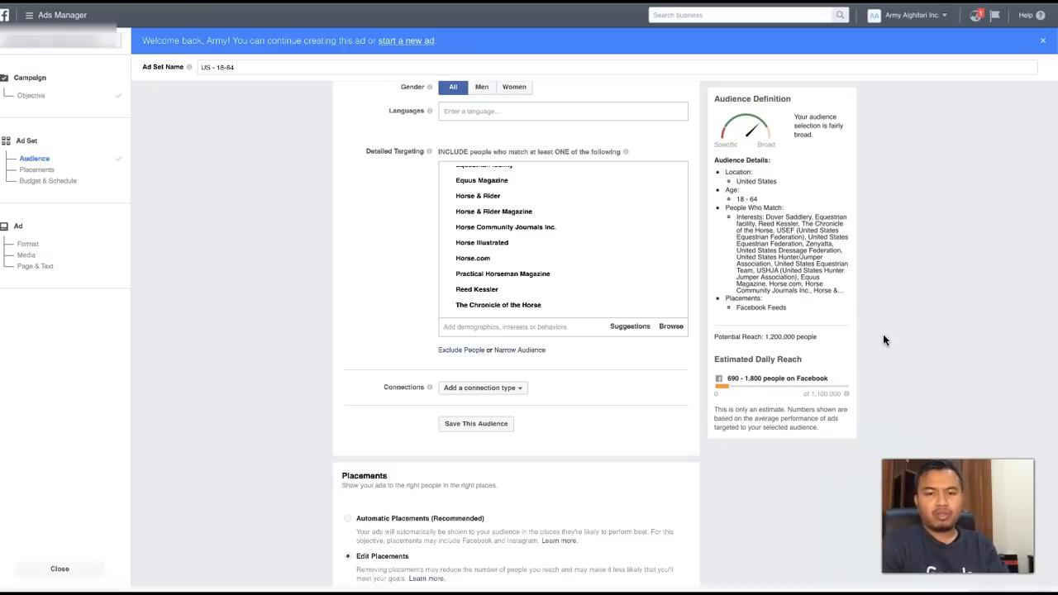
- Review the full list of interests in the ad set's detailed targeting, checking the audience sizes of individual entries
{"action": "scroll", "coordinate": [883, 339], "scroll_direction": "down", "scroll_amount": 1}
{"action": "scroll", "coordinate": [883, 339], "scroll_direction": "up", "scroll_amount": 1}
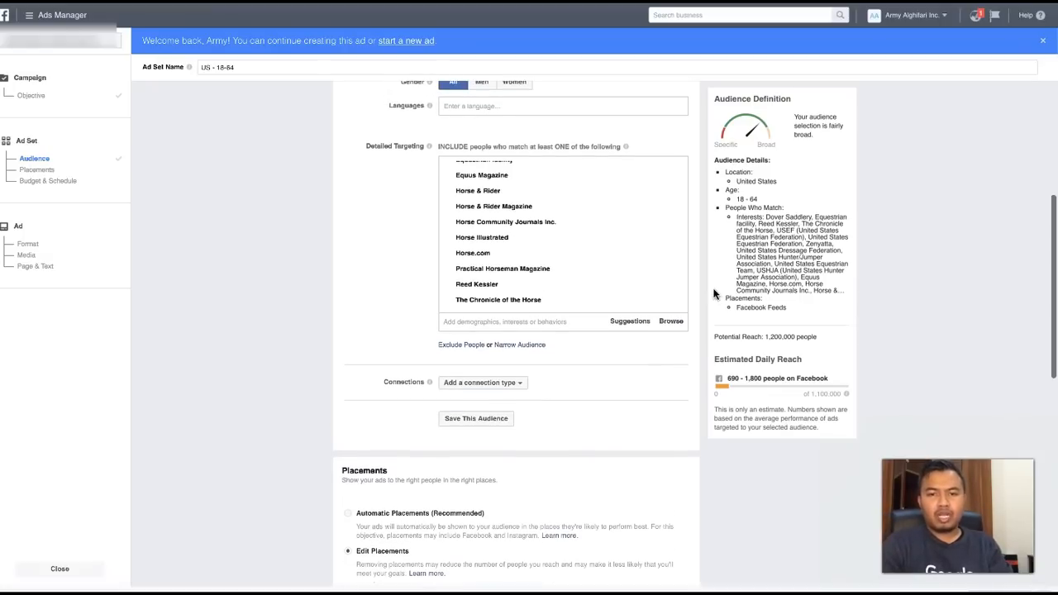
{"action": "mouse_move", "coordinate": [527, 282]}
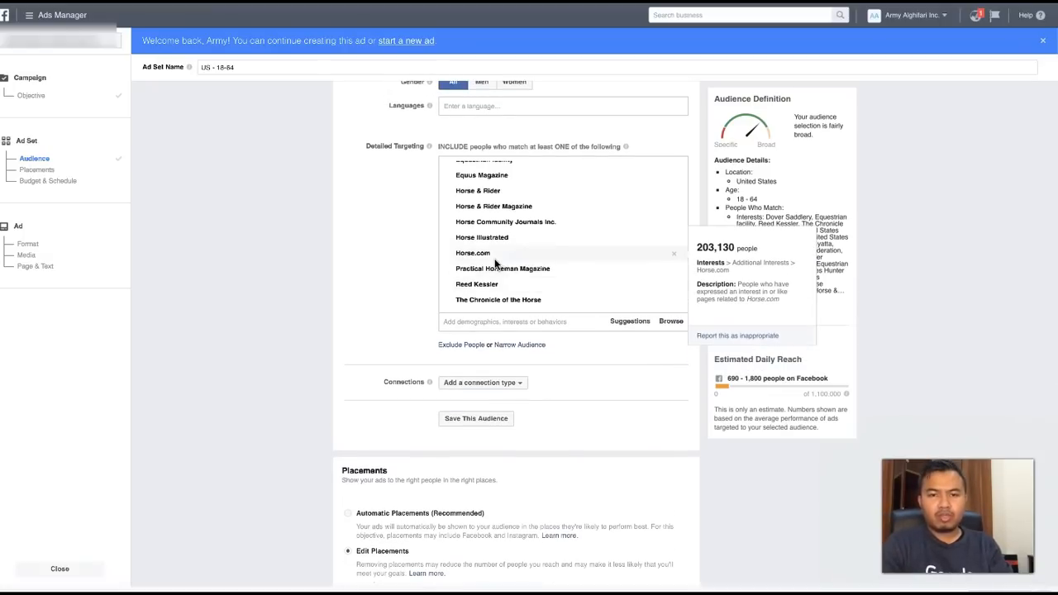
{"action": "mouse_move", "coordinate": [469, 260]}
{"action": "scroll", "coordinate": [469, 260], "scroll_direction": "up", "scroll_amount": 1}
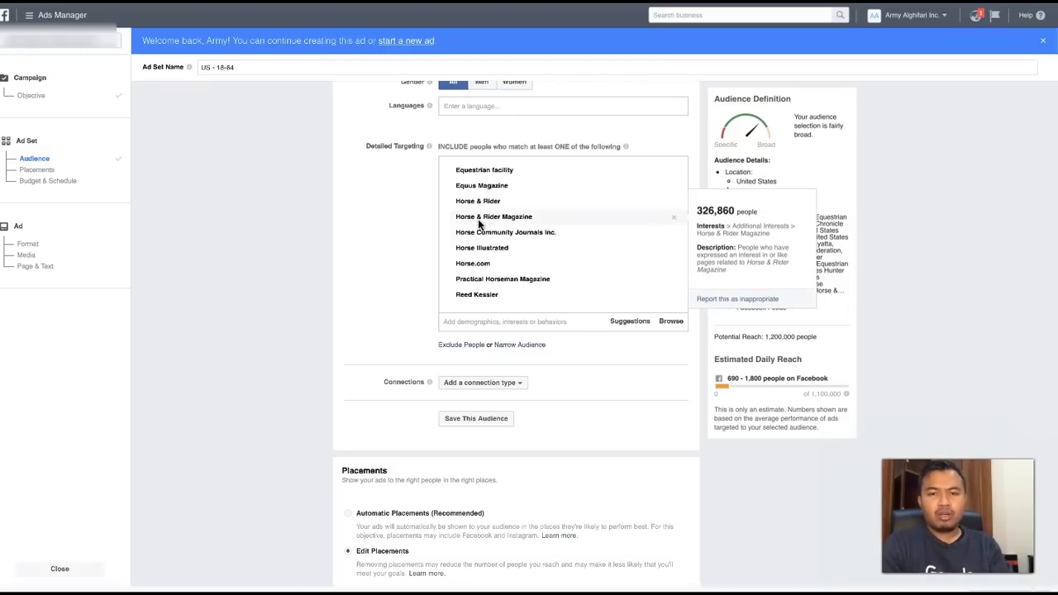
{"action": "scroll", "coordinate": [486, 223], "scroll_direction": "up", "scroll_amount": 1}
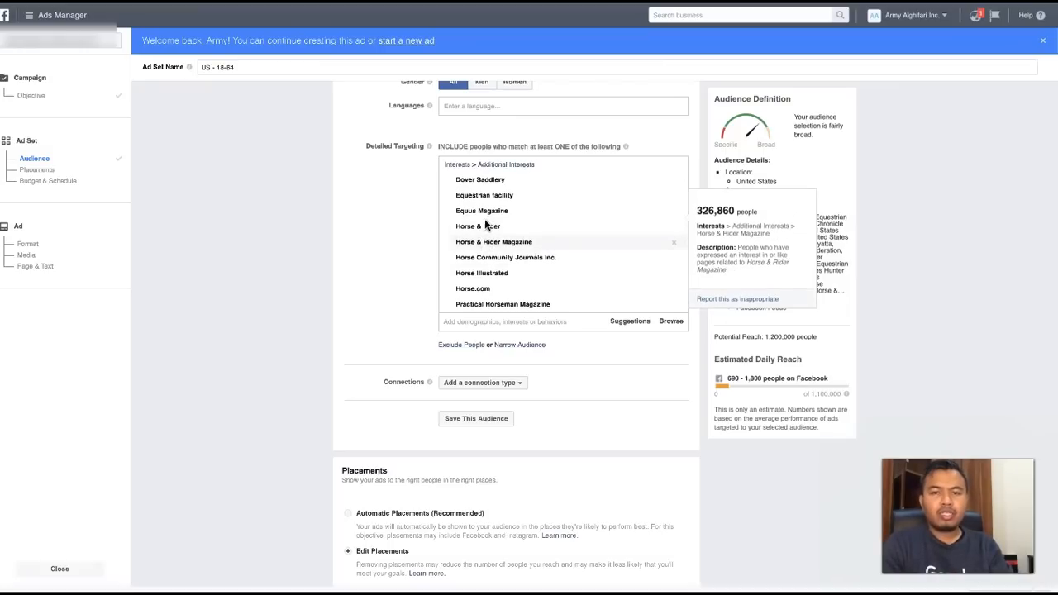
{"action": "scroll", "coordinate": [485, 215], "scroll_direction": "down", "scroll_amount": 1}
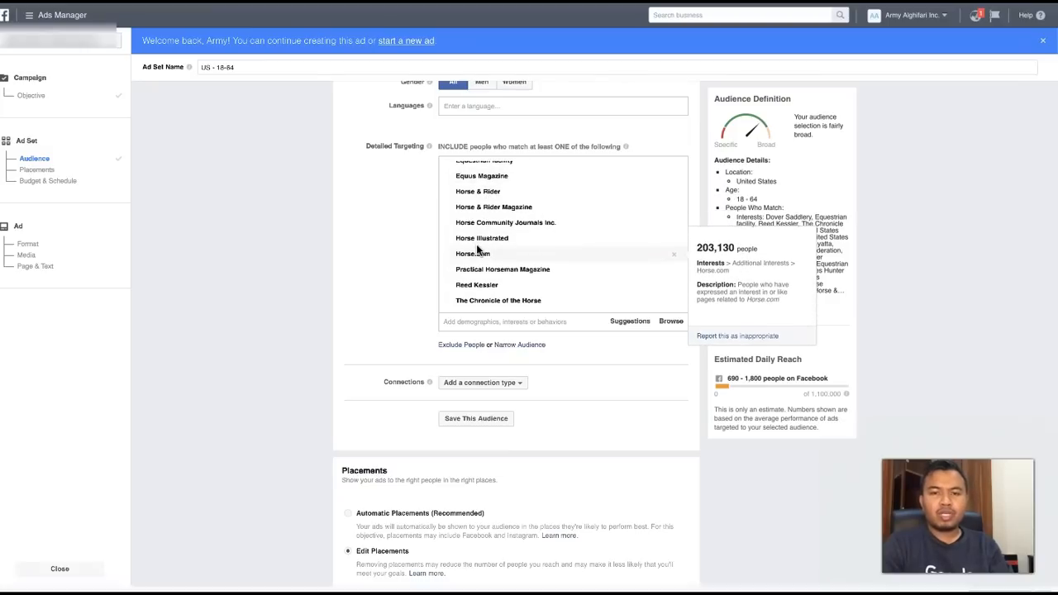
{"action": "scroll", "coordinate": [475, 265], "scroll_direction": "down", "scroll_amount": 2}
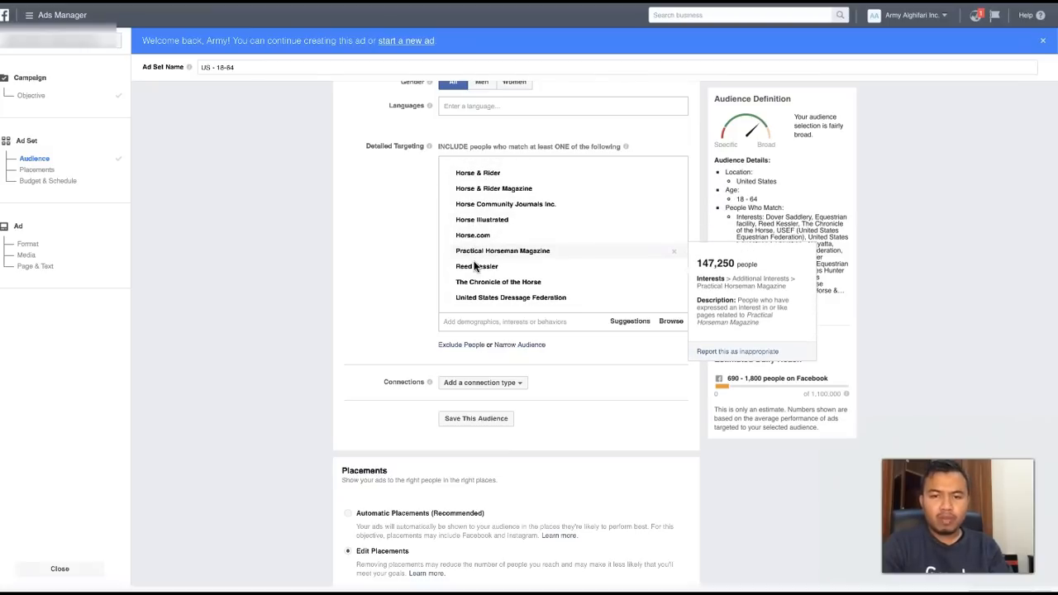
{"action": "scroll", "coordinate": [476, 265], "scroll_direction": "down", "scroll_amount": 2}
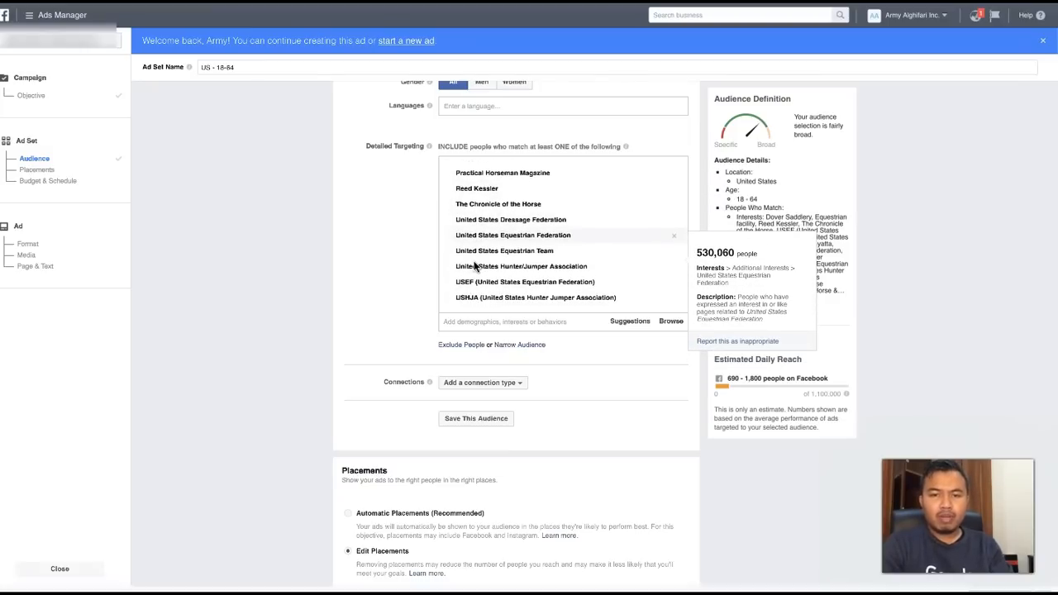
- Recheck the ad set's interests from the United States equestrian organizations back to Equus Magazine, along with its location, age and gender settings
{"action": "scroll", "coordinate": [475, 265], "scroll_direction": "up", "scroll_amount": 1}
{"action": "scroll", "coordinate": [475, 265], "scroll_direction": "up", "scroll_amount": 1}
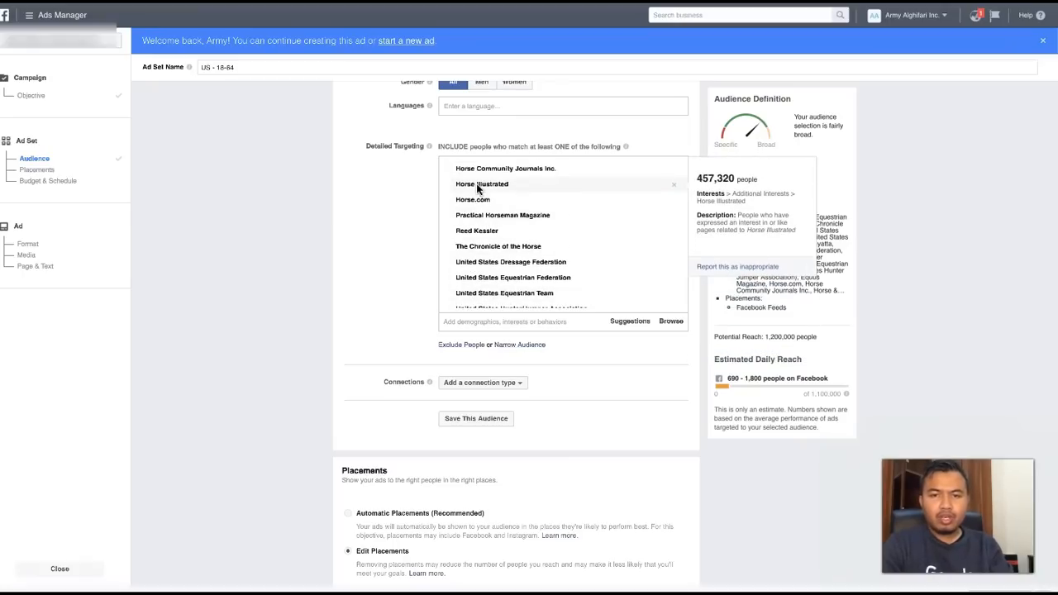
{"action": "scroll", "coordinate": [480, 182], "scroll_direction": "up", "scroll_amount": 1}
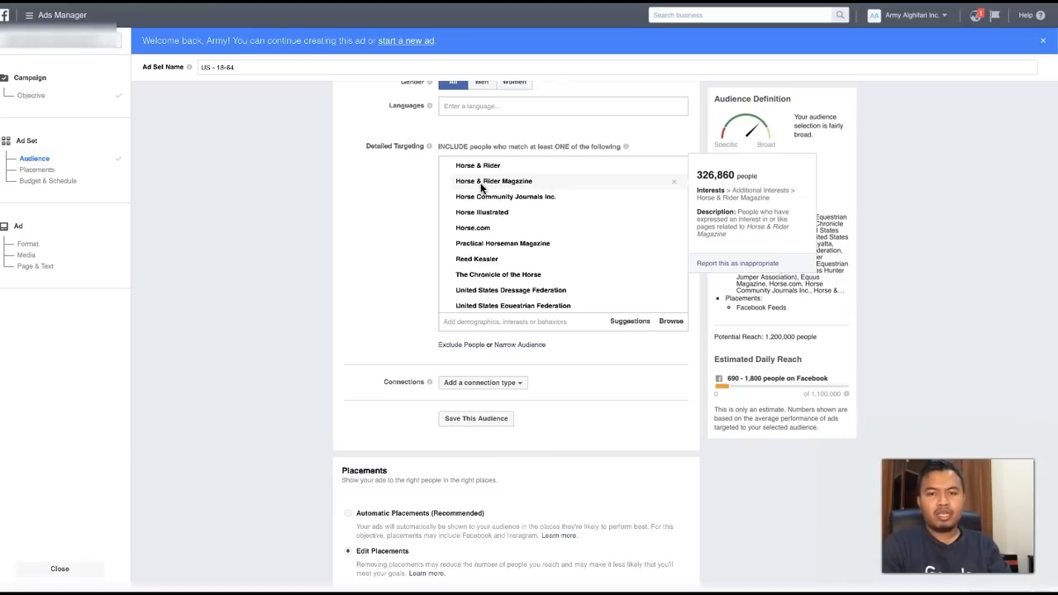
{"action": "scroll", "coordinate": [483, 182], "scroll_direction": "up", "scroll_amount": 1}
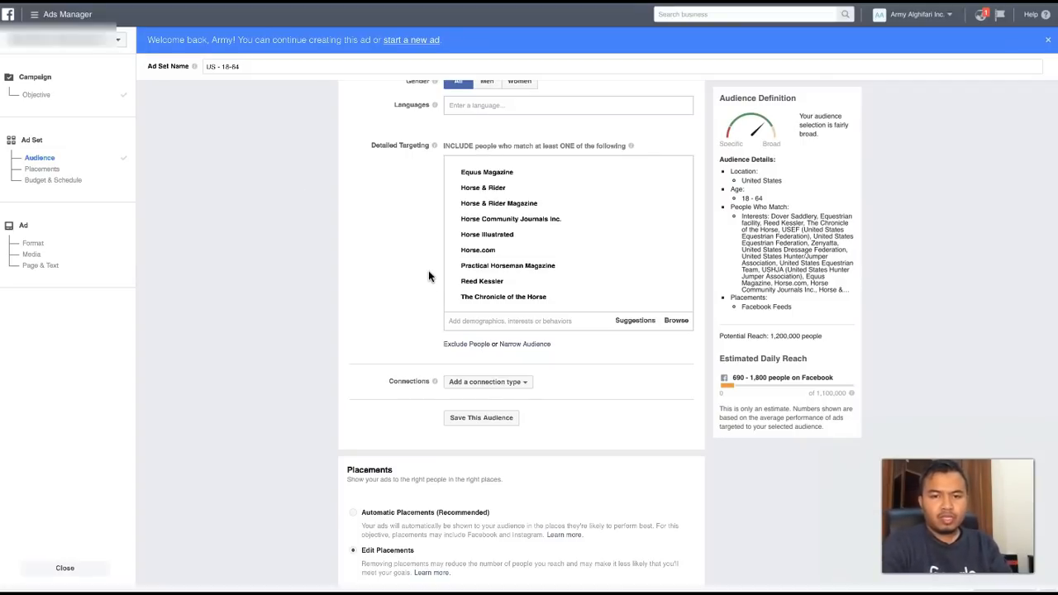
{"action": "scroll", "coordinate": [435, 283], "scroll_direction": "down", "scroll_amount": 1}
{"action": "scroll", "coordinate": [436, 284], "scroll_direction": "down", "scroll_amount": 1}
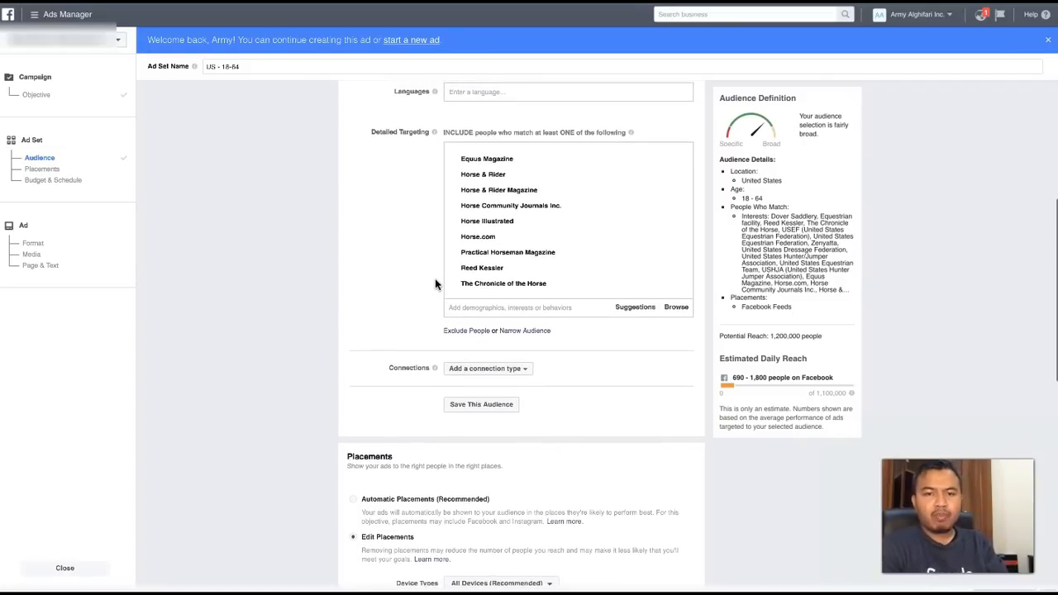
{"action": "scroll", "coordinate": [435, 284], "scroll_direction": "up", "scroll_amount": 2}
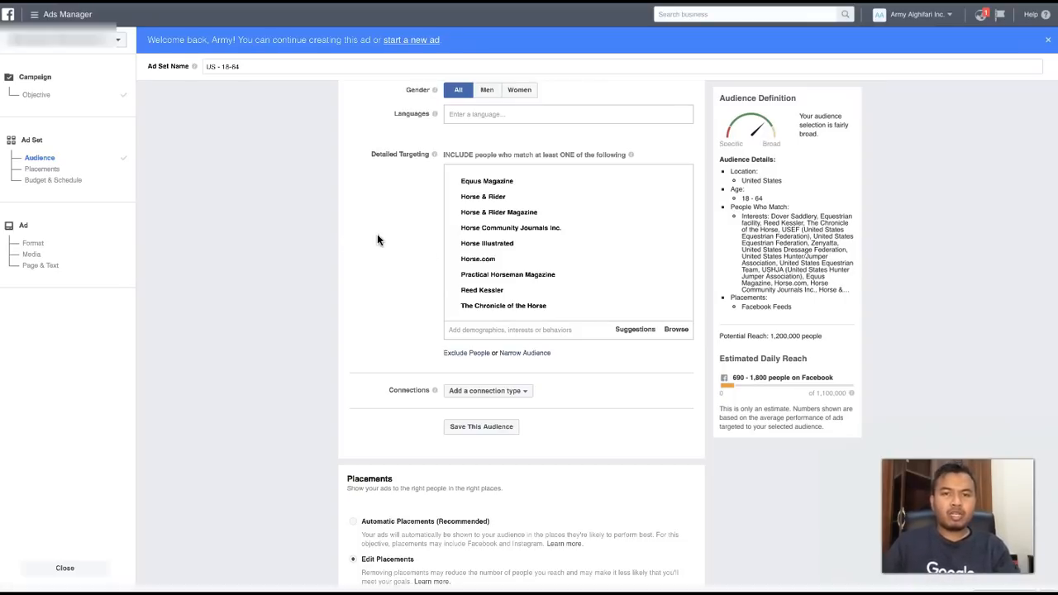
{"action": "scroll", "coordinate": [377, 239], "scroll_direction": "up", "scroll_amount": 3}
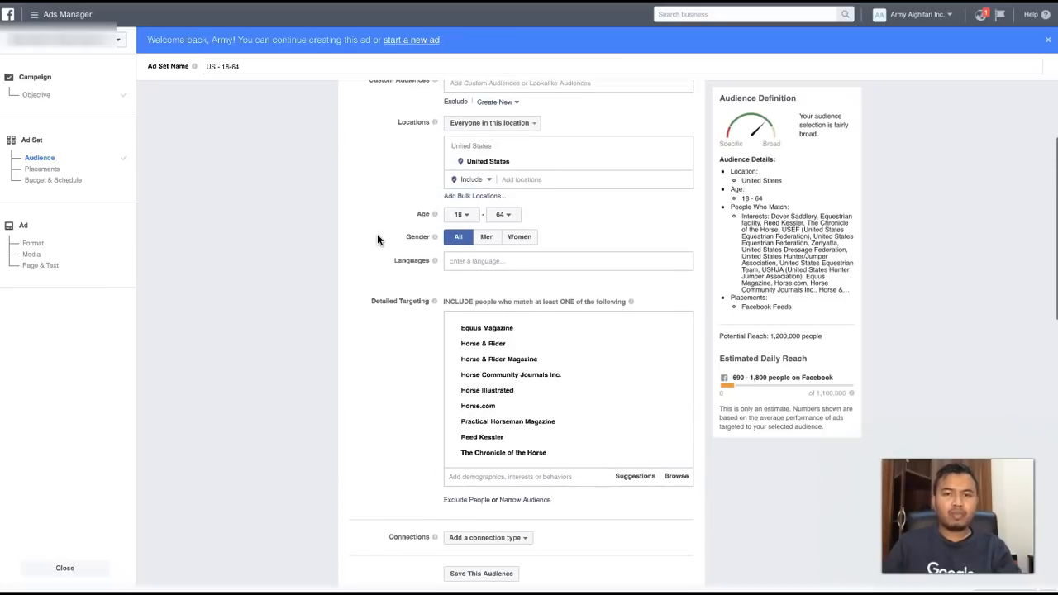
{"action": "scroll", "coordinate": [377, 239], "scroll_direction": "down", "scroll_amount": 2}
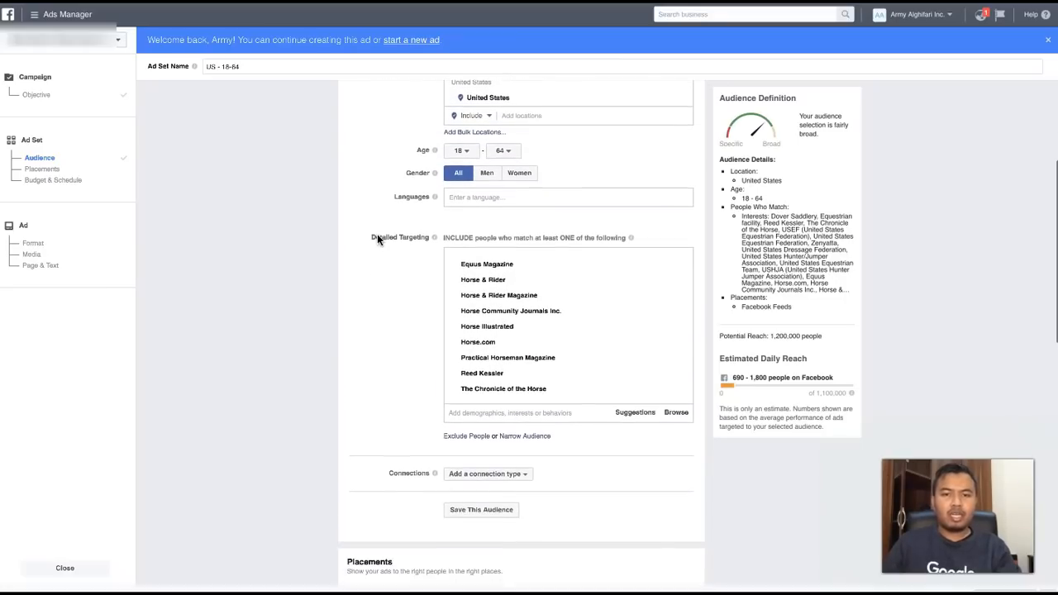
{"action": "scroll", "coordinate": [378, 239], "scroll_direction": "down", "scroll_amount": 1}
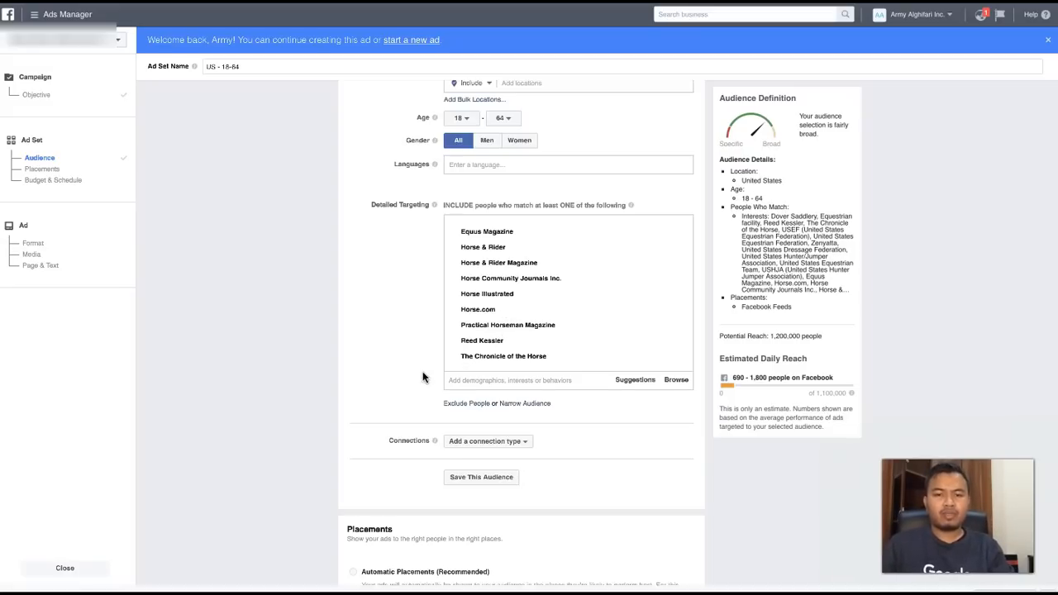
{"action": "scroll", "coordinate": [423, 377], "scroll_direction": "down", "scroll_amount": 1}
- Switch to Audience Insights and look over the top categories and page likes of the ihearthorses.com audience
{"action": "scroll", "coordinate": [425, 376], "scroll_direction": "up", "scroll_amount": 1}
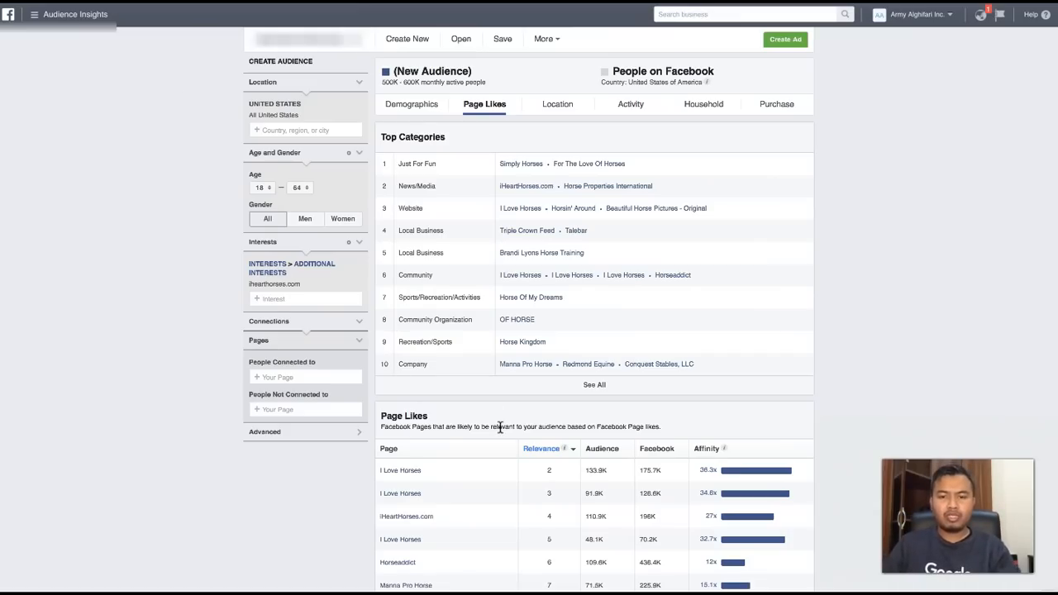
{"action": "scroll", "coordinate": [500, 426], "scroll_direction": "down", "scroll_amount": 2}
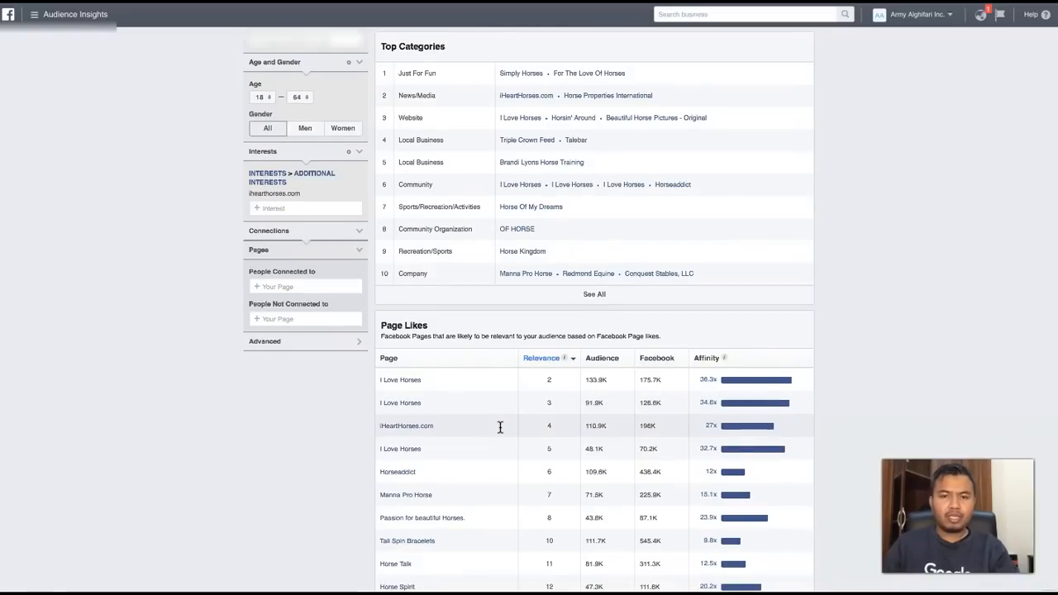
{"action": "scroll", "coordinate": [500, 427], "scroll_direction": "up", "scroll_amount": 2}
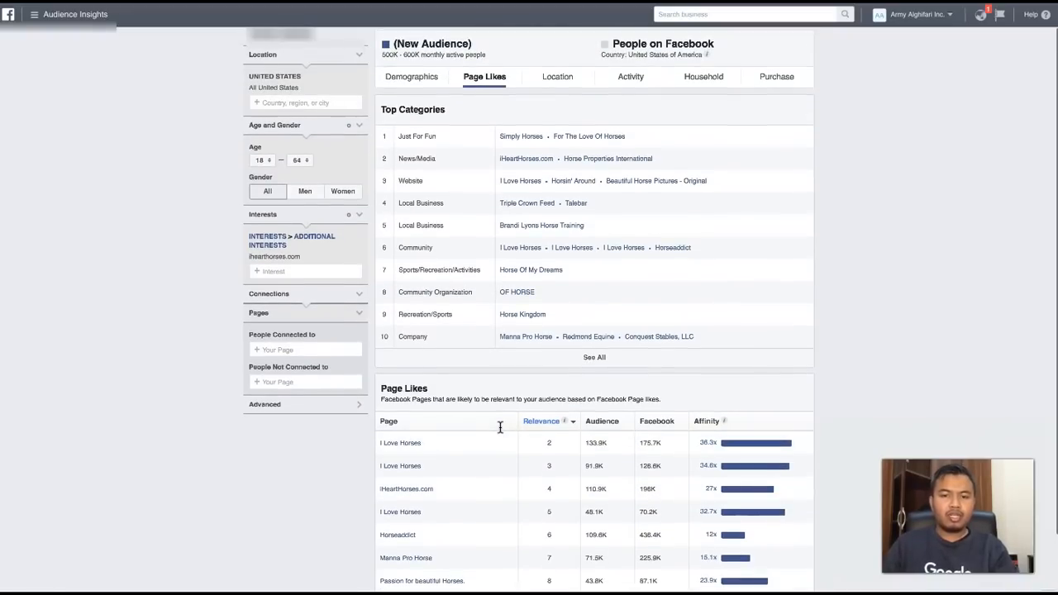
{"action": "scroll", "coordinate": [501, 427], "scroll_direction": "up", "scroll_amount": 1}
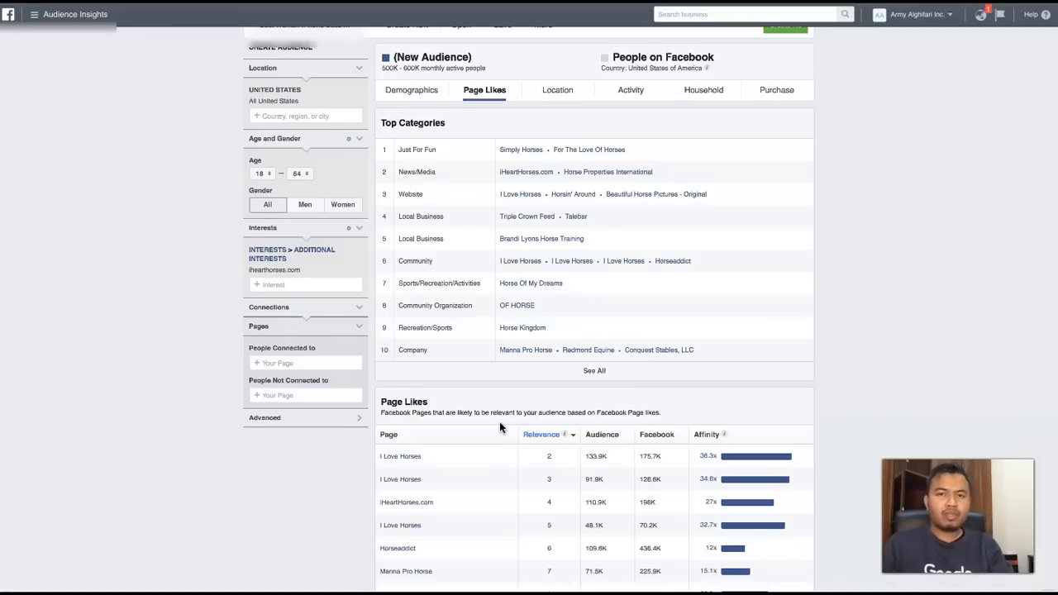
{"action": "scroll", "coordinate": [500, 427], "scroll_direction": "up", "scroll_amount": 1}
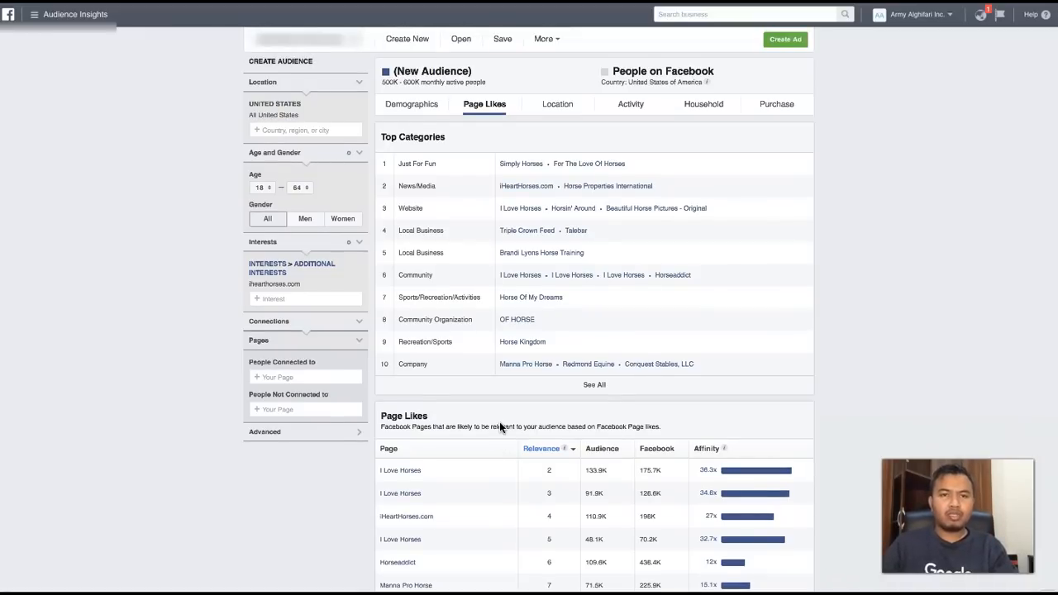